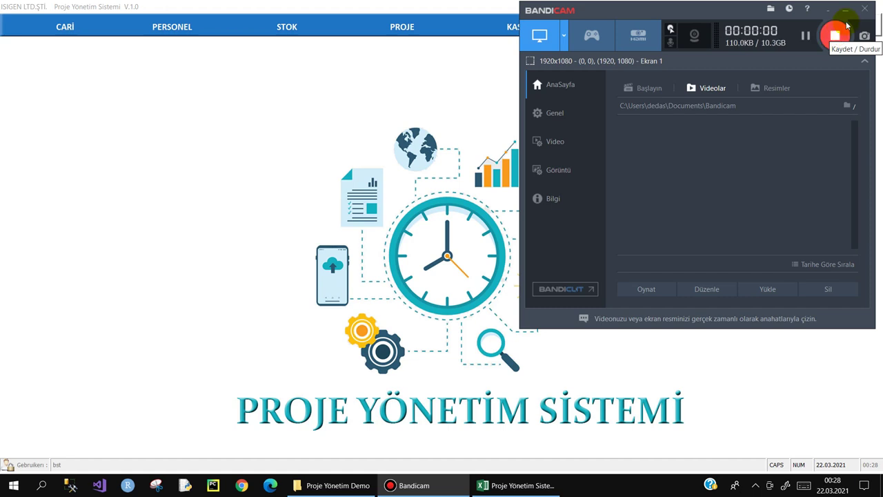
Step: Browse the CARİ, PERSONEL and STOK menus to see the available functions
{"action": "left_click", "coordinate": [846, 9]}
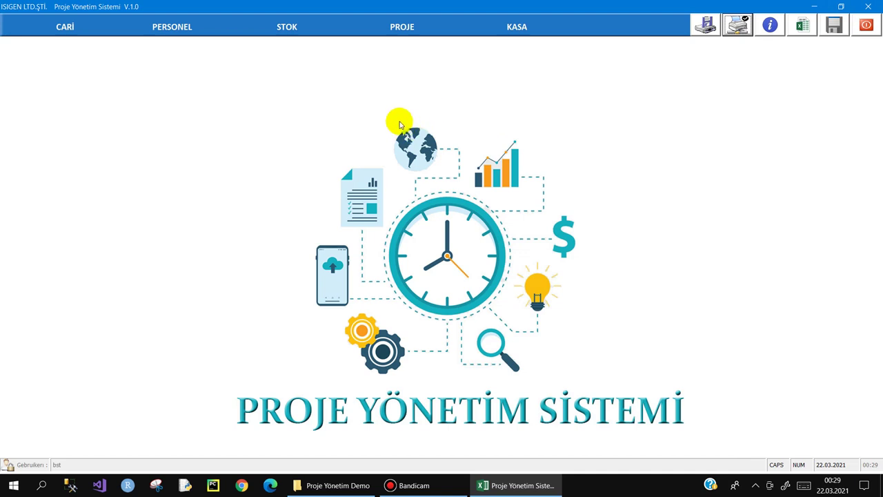
{"action": "left_click", "coordinate": [77, 29]}
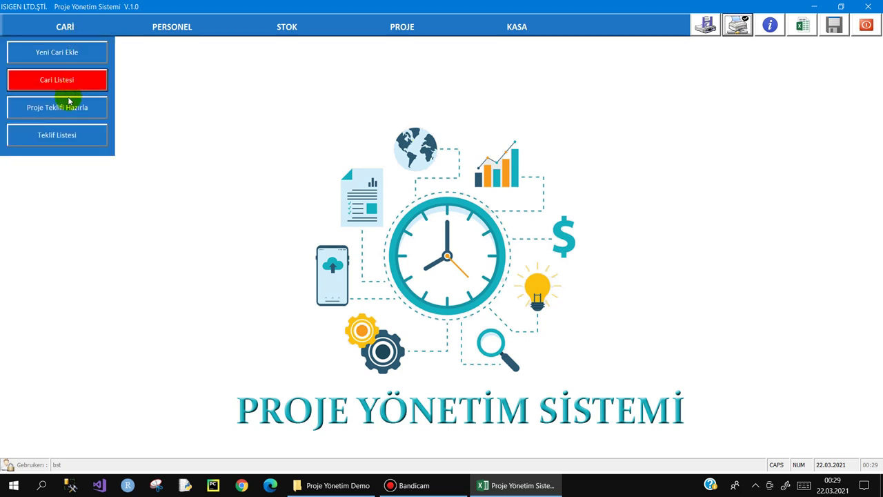
{"action": "left_click", "coordinate": [166, 29]}
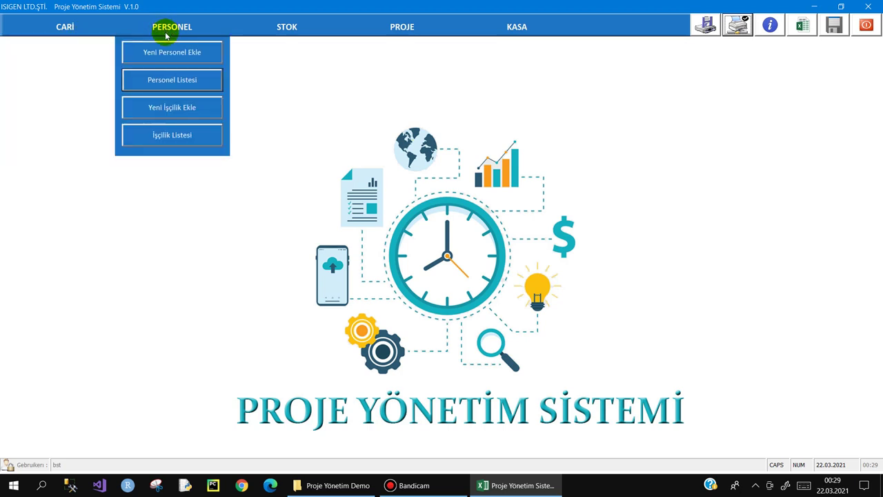
{"action": "left_click", "coordinate": [286, 26]}
{"action": "mouse_move", "coordinate": [287, 27]}
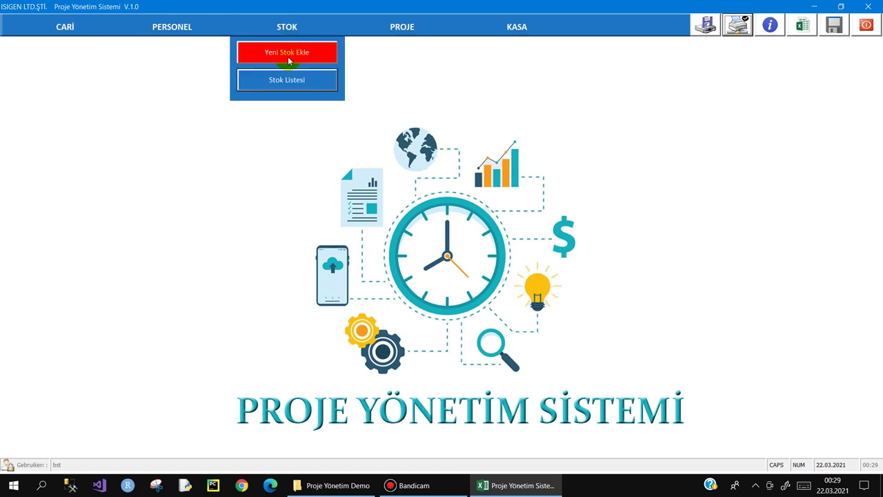
{"action": "left_click", "coordinate": [151, 28]}
{"action": "left_click", "coordinate": [86, 28]}
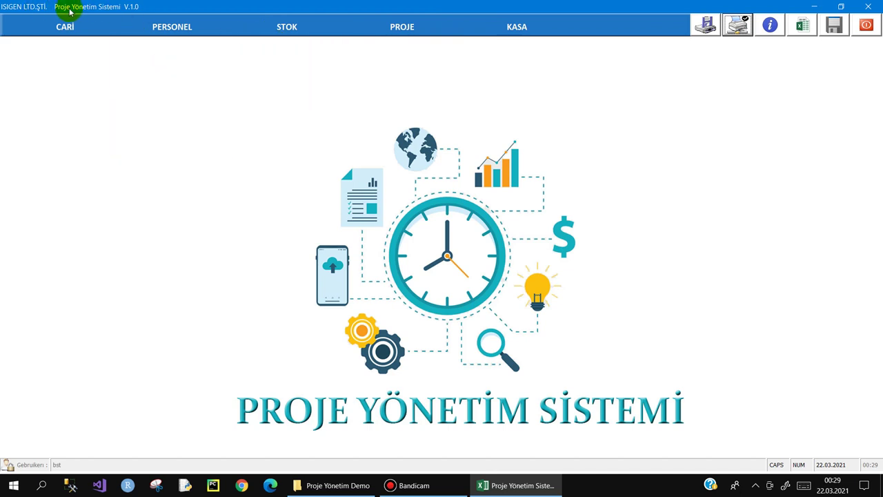
{"action": "left_click", "coordinate": [319, 32]}
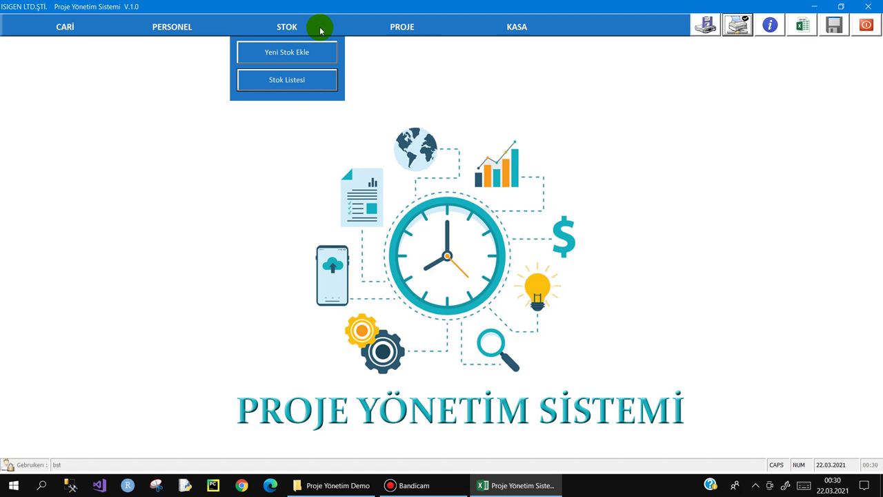
{"action": "mouse_move", "coordinate": [403, 26]}
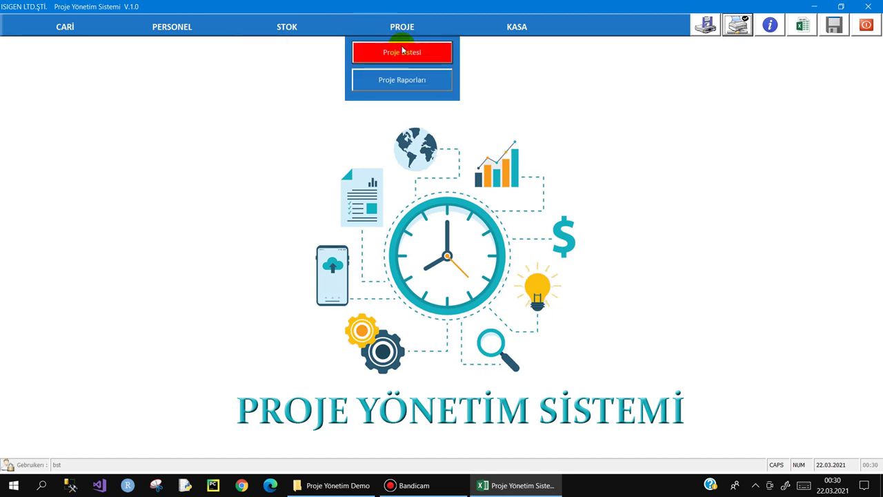
Step: Look at Proje Listesi, close it, and open CARİ > Teklif Listesi
{"action": "left_click", "coordinate": [403, 52]}
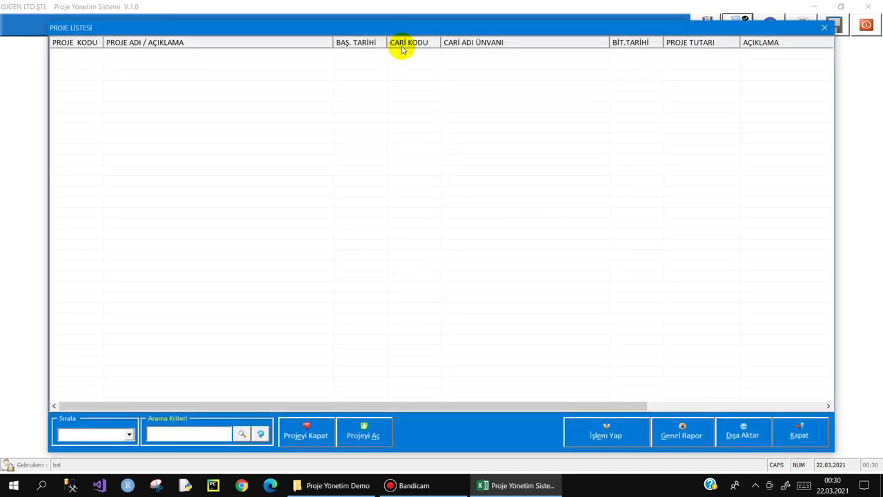
{"action": "key", "text": "Escape"}
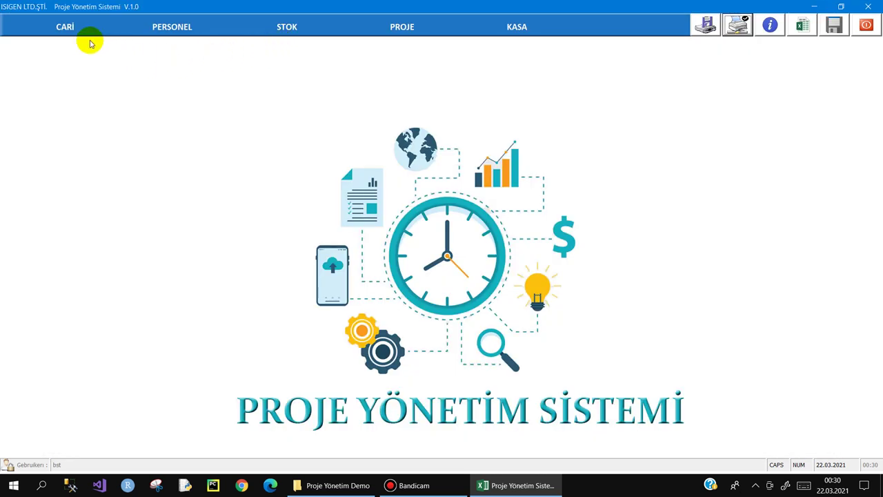
{"action": "left_click", "coordinate": [67, 31]}
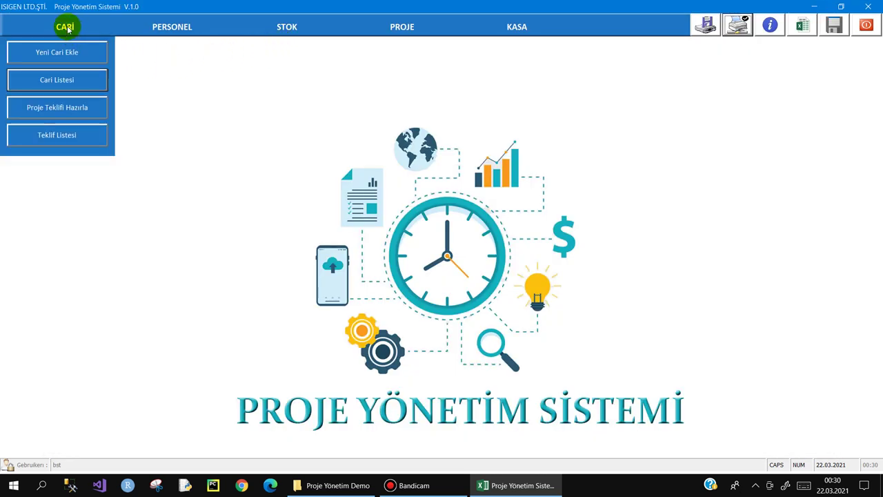
{"action": "left_click", "coordinate": [58, 135]}
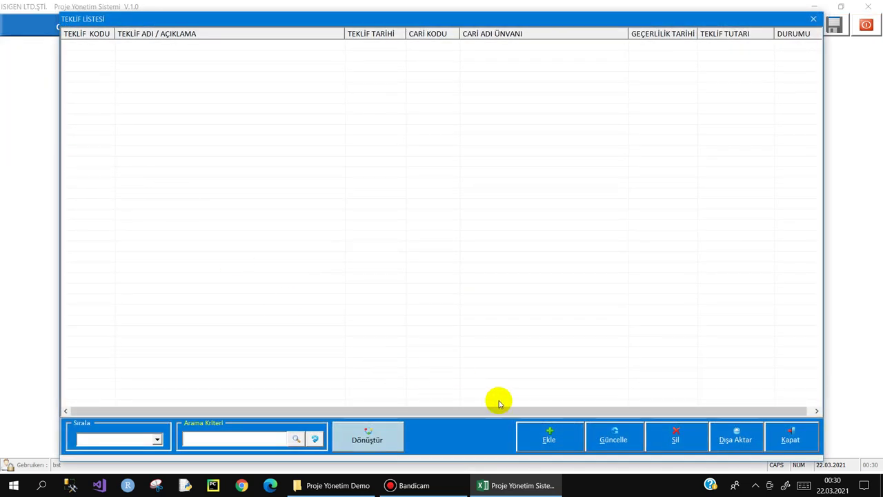
Step: Add new offer TKLF500000 named 'ELEKTRONİK MALZEME ALIM VE MONTAJ İŞİ'
{"action": "left_click", "coordinate": [544, 431]}
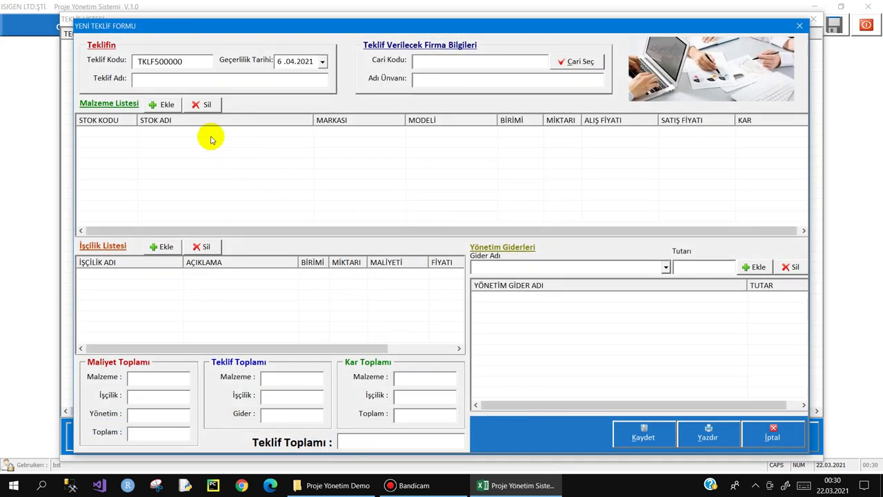
{"action": "left_click", "coordinate": [158, 78]}
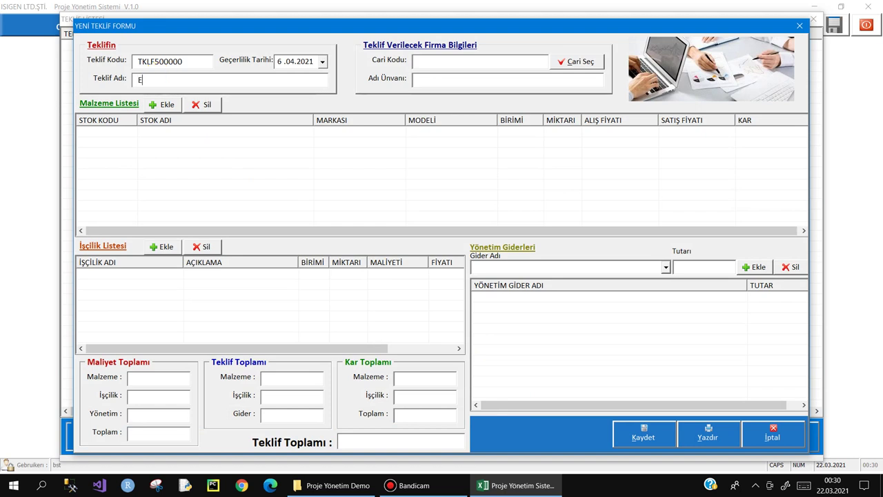
{"action": "type", "text": "ELEKTRONİK"}
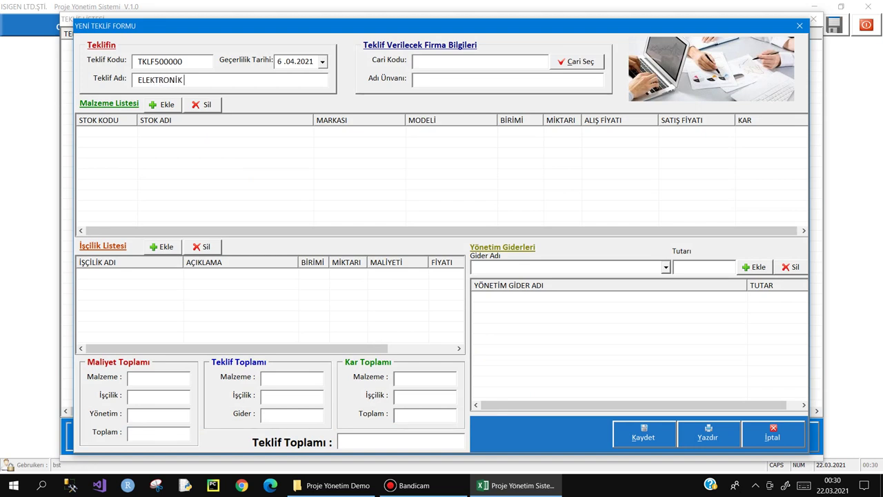
{"action": "type", "text": " MALZEME A"}
{"action": "type", "text": "LIM V"}
{"action": "type", "text": "E MONTAJ İ"}
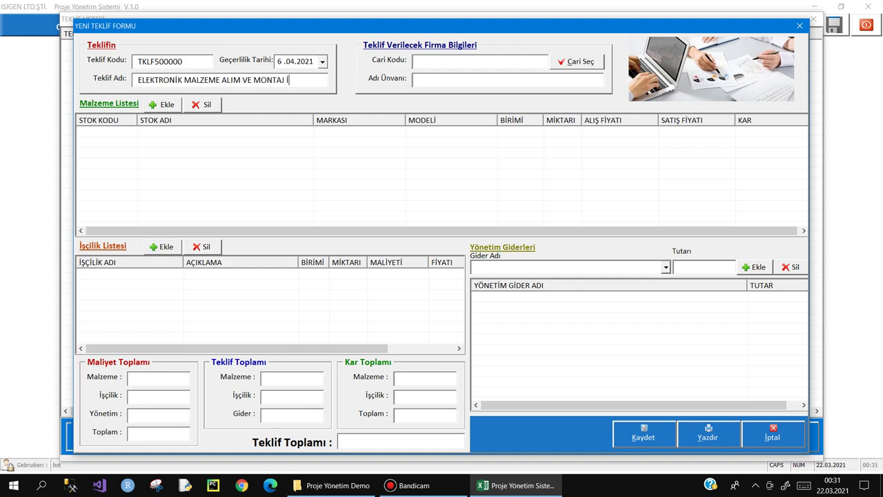
{"action": "type", "text": "Şİ"}
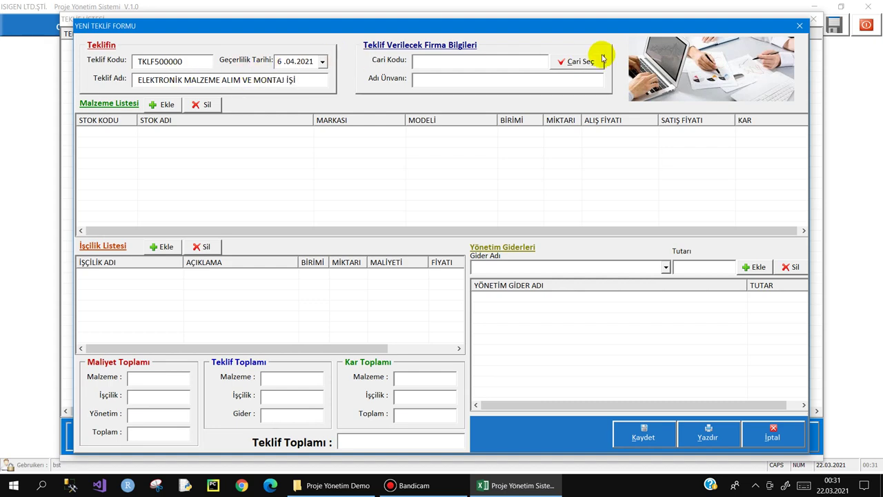
Step: Start a new customer record for ÇANKAYA BELEDİYESİ with tax office ÇANKAYA
{"action": "left_click", "coordinate": [578, 62]}
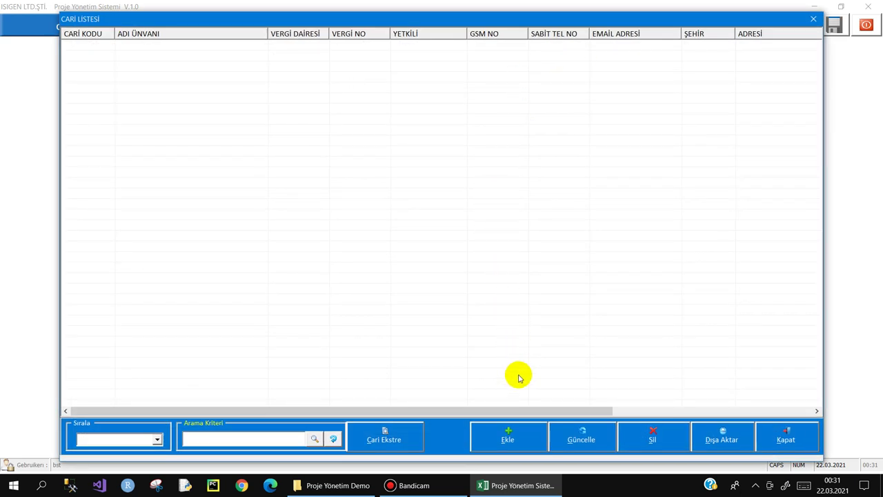
{"action": "left_click", "coordinate": [505, 437]}
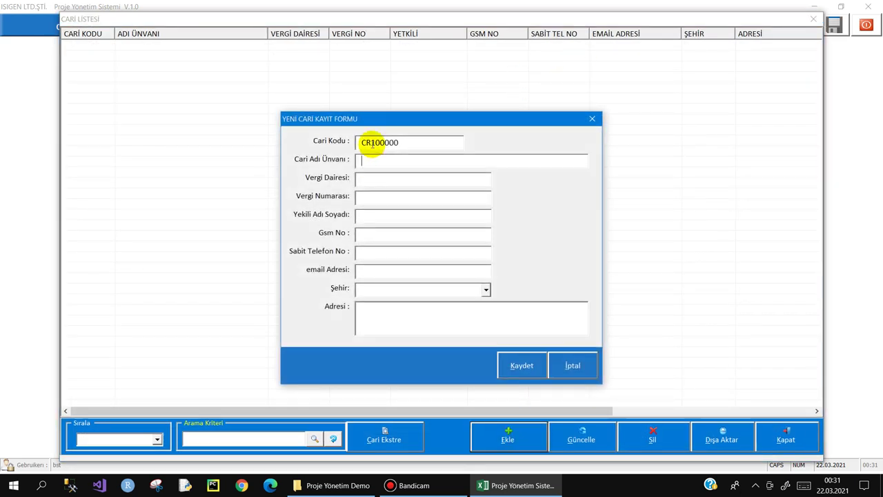
{"action": "type", "text": "ÇANKA"}
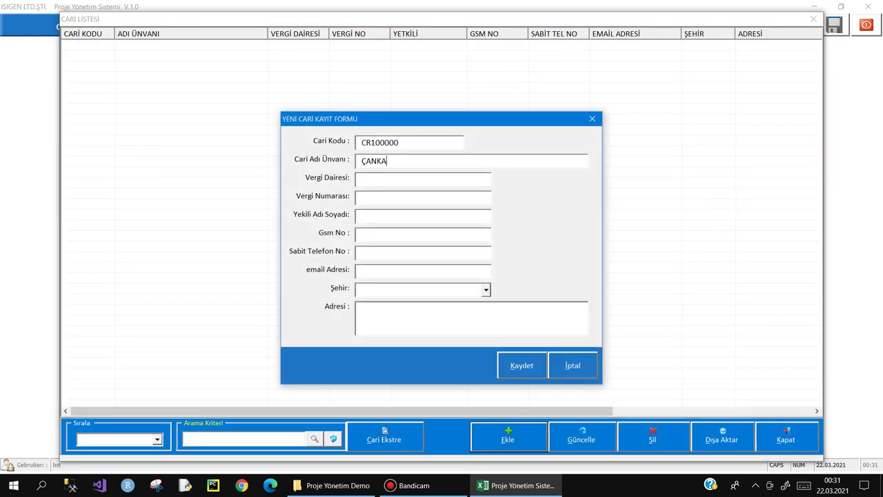
{"action": "type", "text": "YA BELEDİYE"}
{"action": "type", "text": "Sİ"}
{"action": "left_click", "coordinate": [423, 179]}
{"action": "type", "text": "34532452345324"}
{"action": "key", "text": "Tab"}
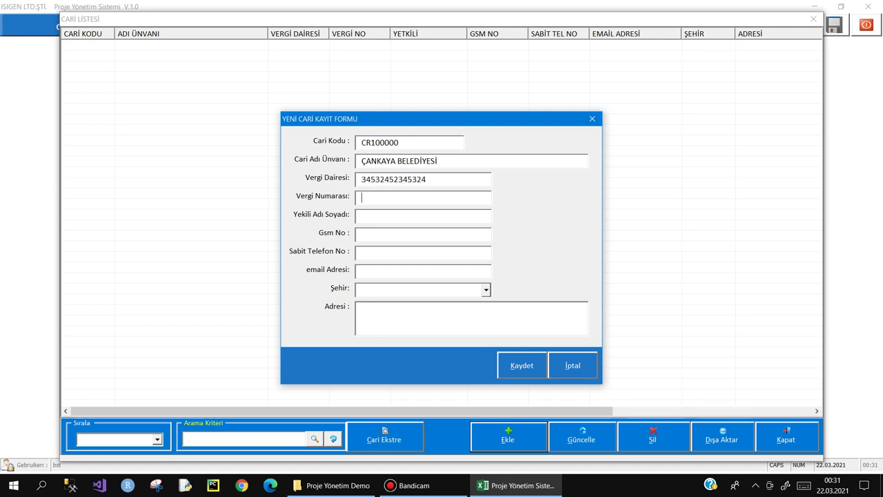
{"action": "key", "text": "shift+Tab"}
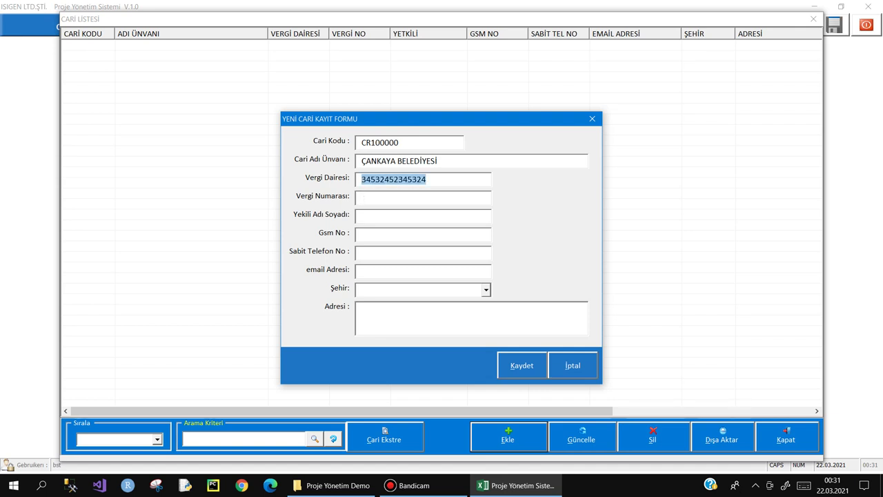
{"action": "type", "text": "ÇANKAY"}
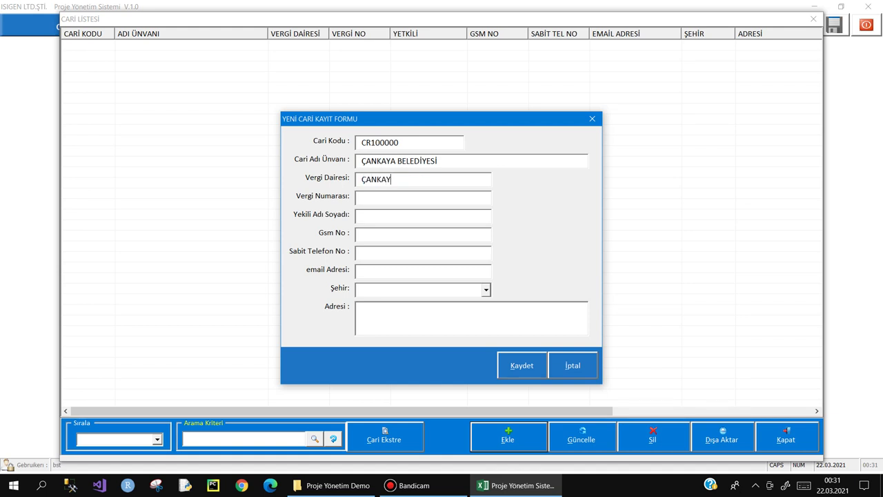
{"action": "type", "text": "A"}
{"action": "key", "text": "Tab"}
Step: Fill in the customer's tax number, contact person, phone numbers, e-mail, city Ankara and address
{"action": "type", "text": "3245234532"}
{"action": "type", "text": "ALİ BEY"}
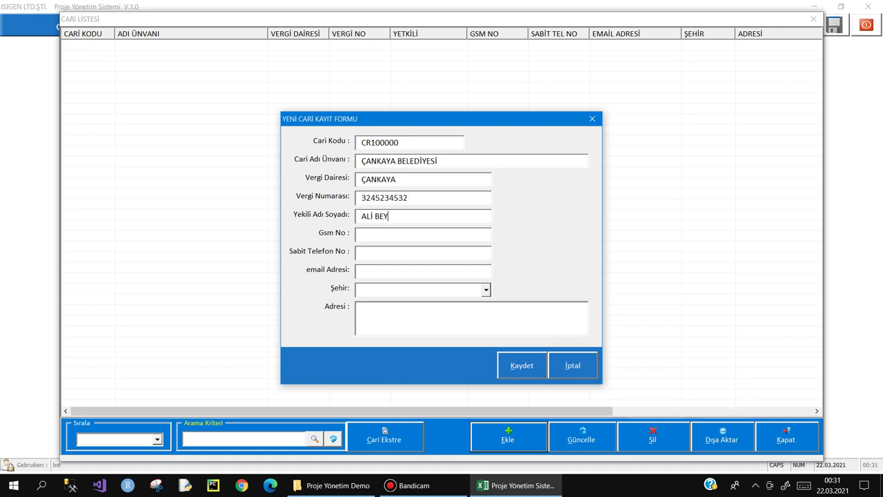
{"action": "key", "text": "Tab"}
{"action": "key", "text": "Tab"}
{"action": "key", "text": "Tab"}
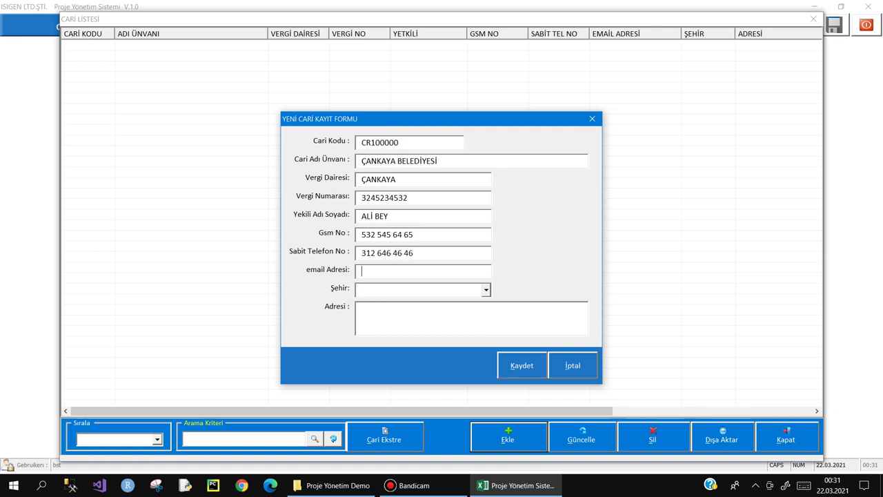
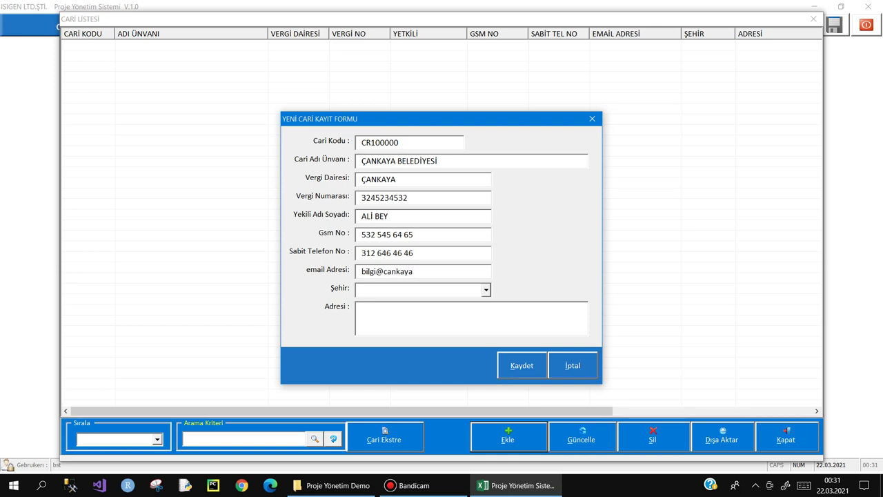
{"action": "left_click", "coordinate": [362, 290]}
{"action": "type", "text": "a"}
{"action": "key", "text": "Tab"}
{"action": "type", "text": "ankara"}
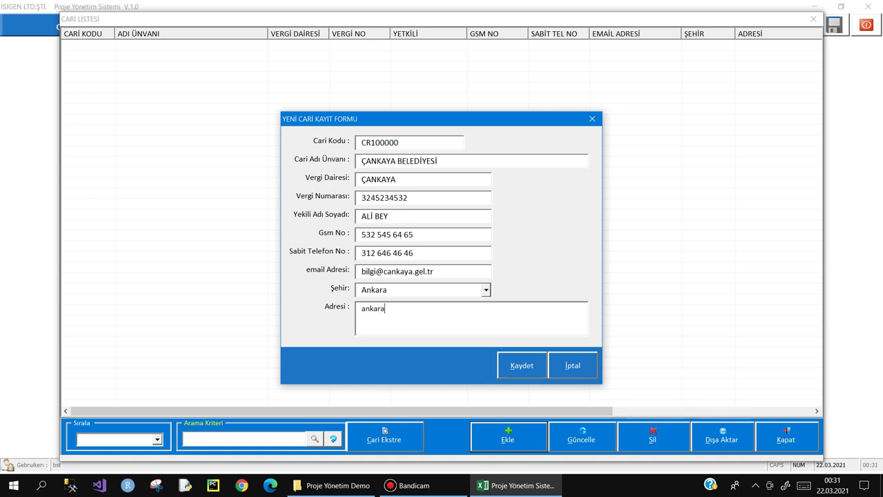
{"action": "type", "text": " çankay"}
{"action": "type", "text": "a"}
Step: Save the customer record and assign ÇANKAYA BELEDİYESİ to the offer
{"action": "left_click", "coordinate": [522, 365]}
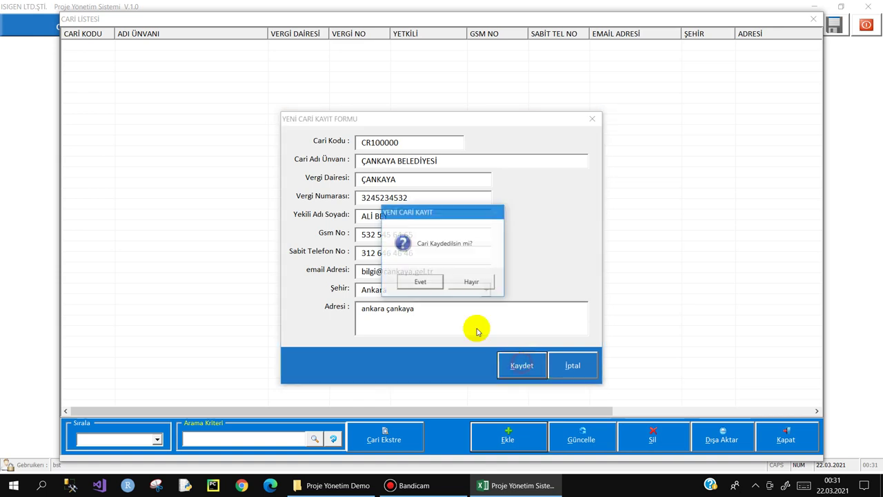
{"action": "left_click", "coordinate": [426, 277]}
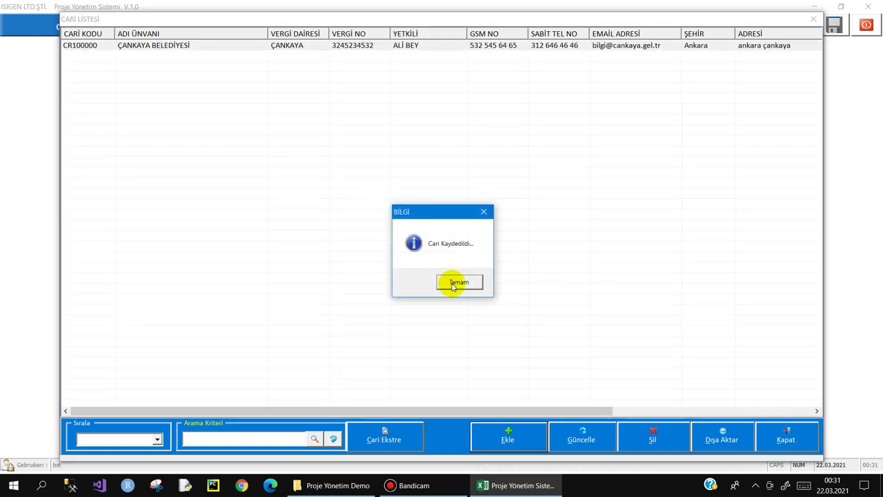
{"action": "left_click", "coordinate": [452, 280]}
{"action": "double_click", "coordinate": [290, 45]}
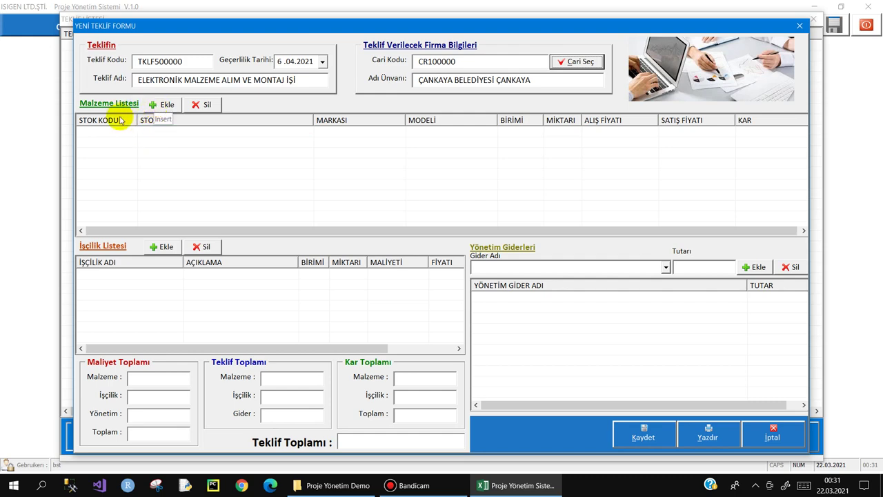
Step: Create stock item STK300000 masaüstü bilgisayar (Dell x10, Adet), bought at 2000 with 28% margin
{"action": "left_click", "coordinate": [159, 106]}
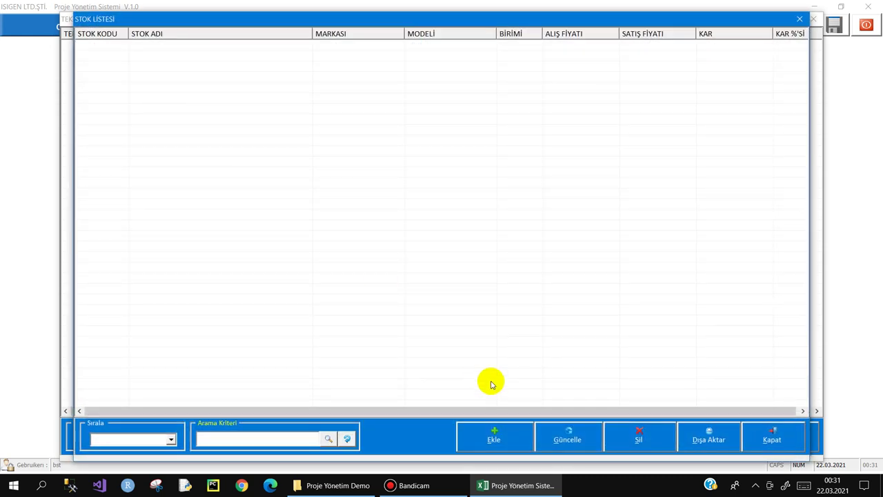
{"action": "left_click", "coordinate": [498, 434]}
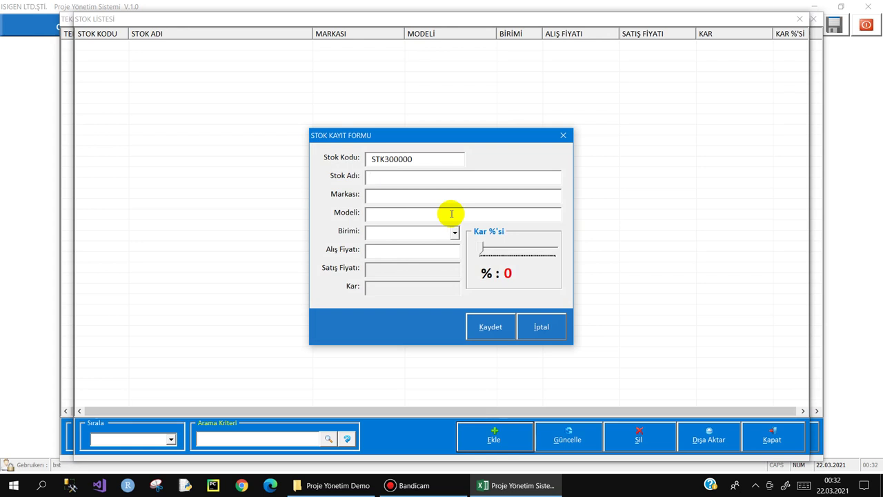
{"action": "type", "text": "masa"}
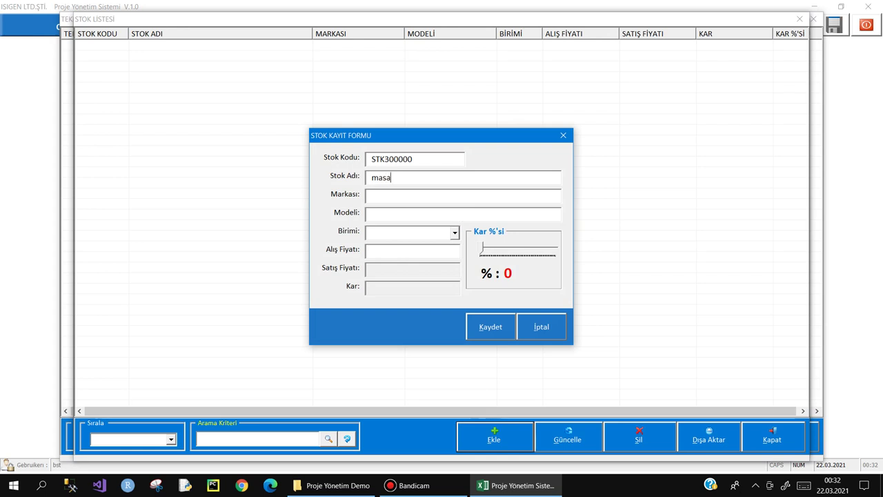
{"action": "type", "text": "üstü bilgisay"}
{"action": "type", "text": "ar"}
{"action": "type", "text": "D"}
{"action": "type", "text": "ell"}
{"action": "type", "text": "x"}
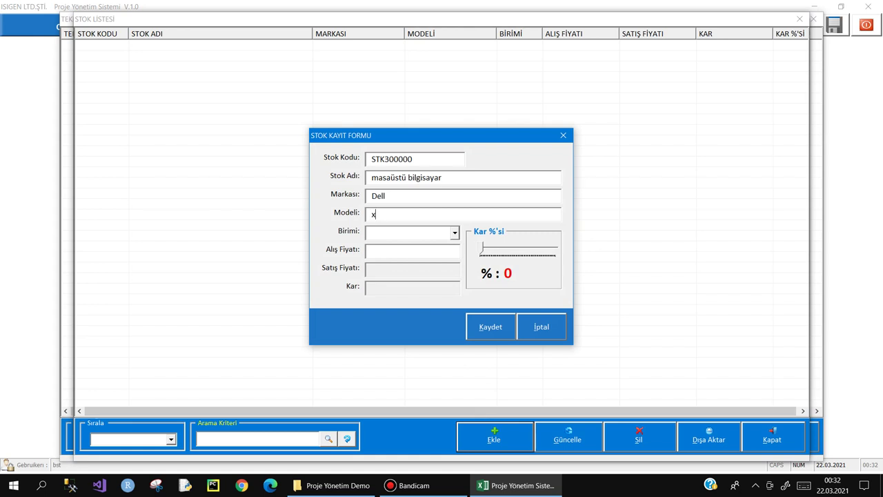
{"action": "type", "text": "10"}
{"action": "key", "text": "Tab"}
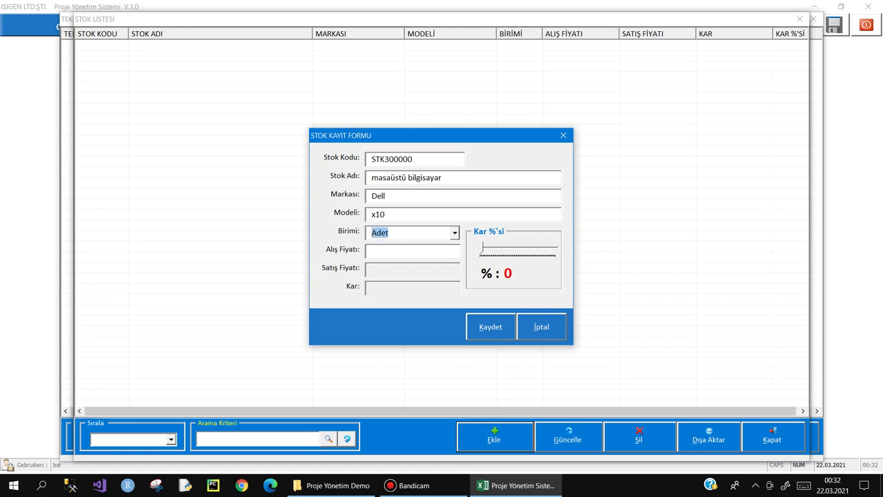
{"action": "type", "text": "2"}
{"action": "type", "text": "000"}
{"action": "left_click_drag", "start_coordinate": [483, 249], "coordinate": [504, 252]}
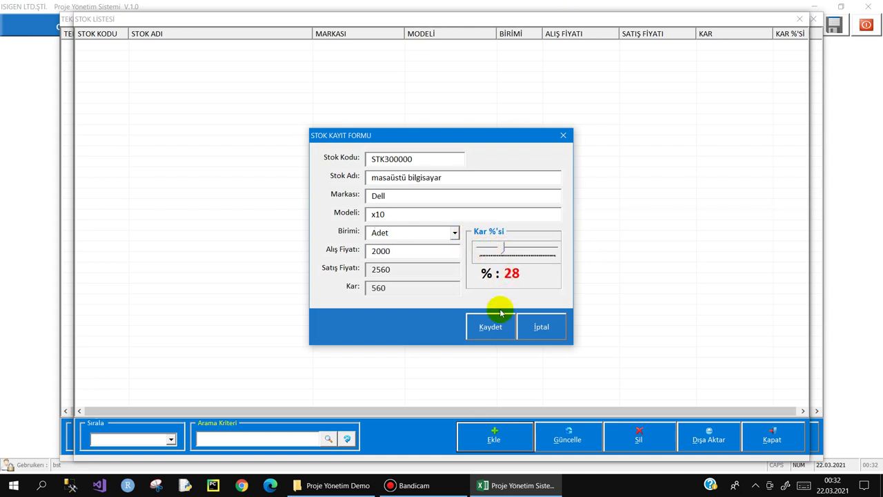
{"action": "left_click", "coordinate": [486, 327]}
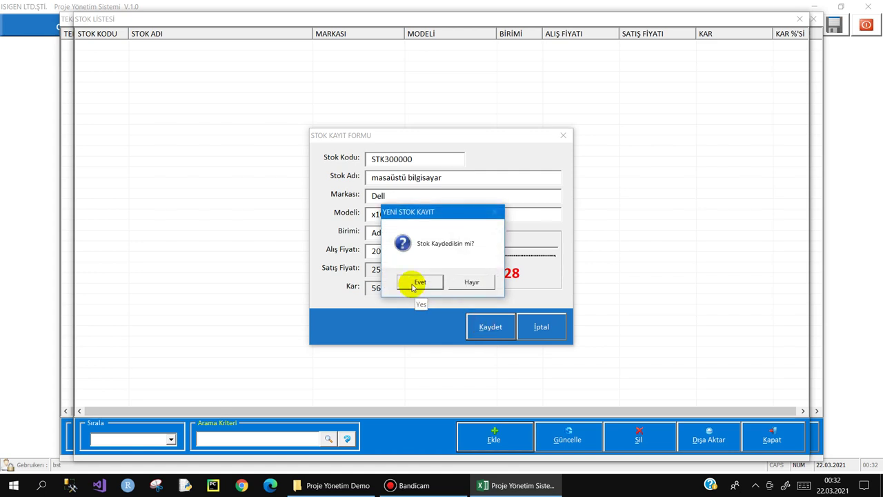
{"action": "left_click", "coordinate": [406, 282]}
{"action": "left_click", "coordinate": [455, 280]}
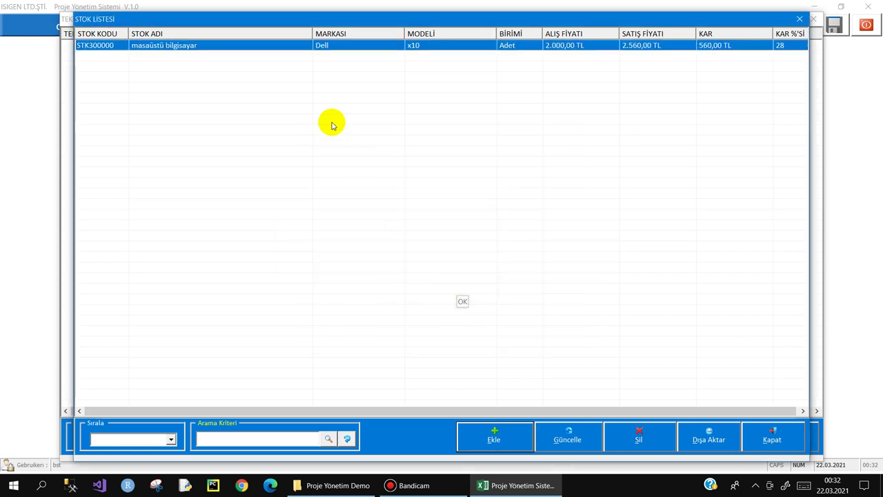
Step: Add 30 Adet of masaüstü bilgisayar to the offer, totalling 76.800,00 TL
{"action": "left_click", "coordinate": [293, 47]}
{"action": "double_click", "coordinate": [293, 47]}
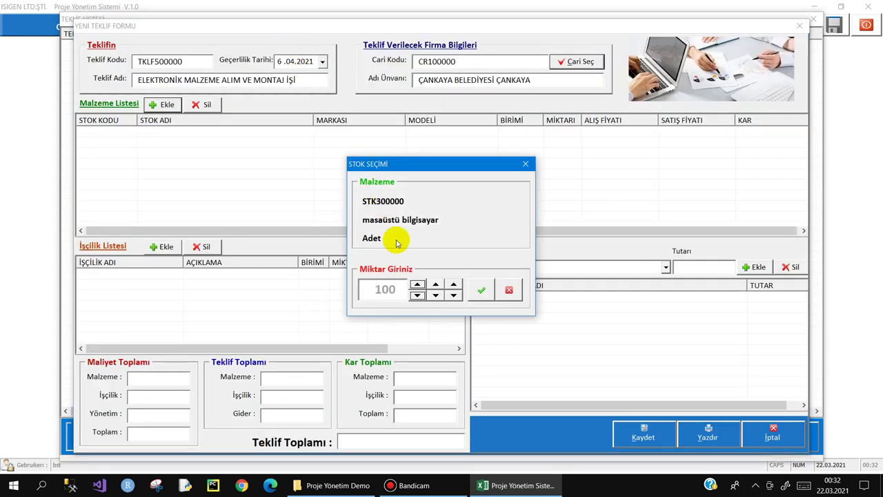
{"action": "left_click", "coordinate": [434, 296]}
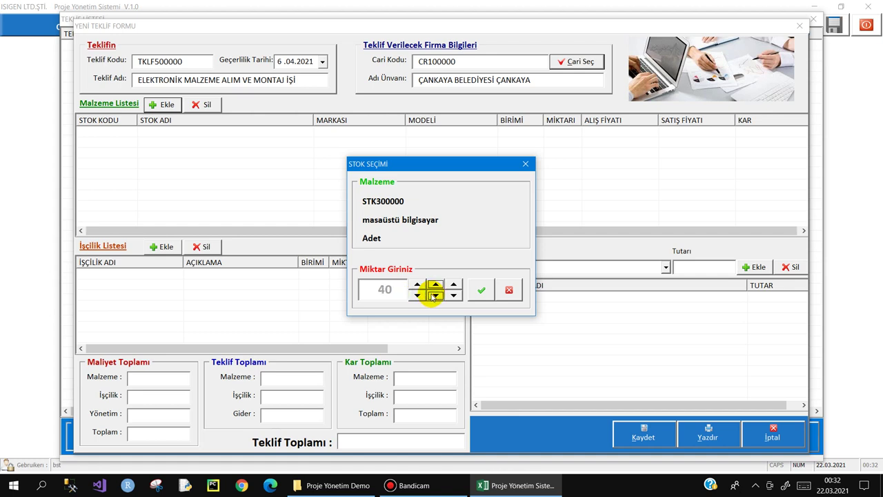
{"action": "left_click", "coordinate": [481, 290]}
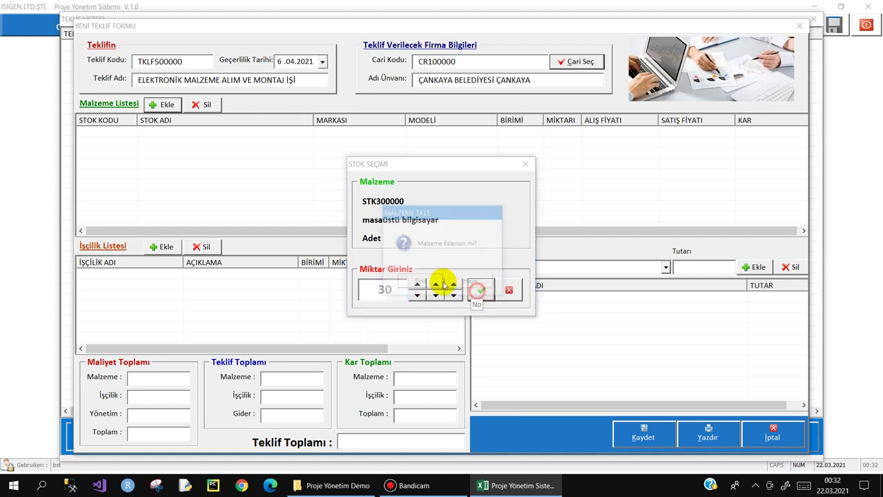
{"action": "left_click", "coordinate": [420, 336]}
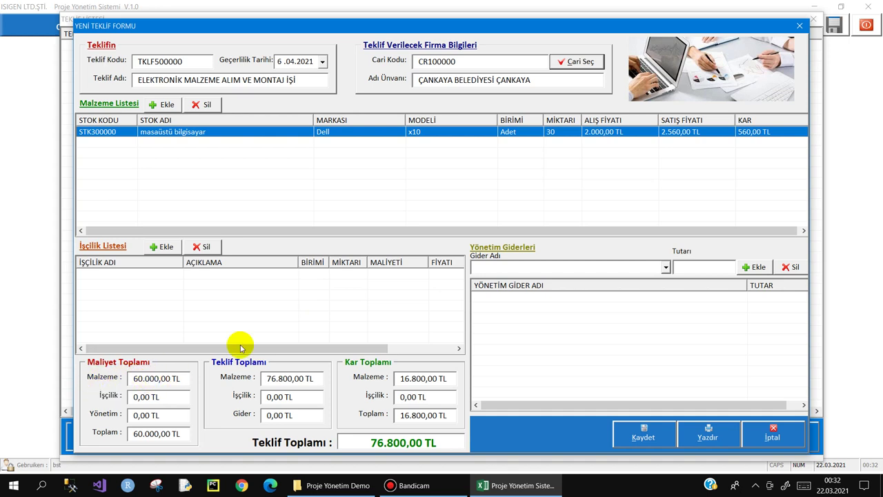
{"action": "left_click", "coordinate": [557, 132]}
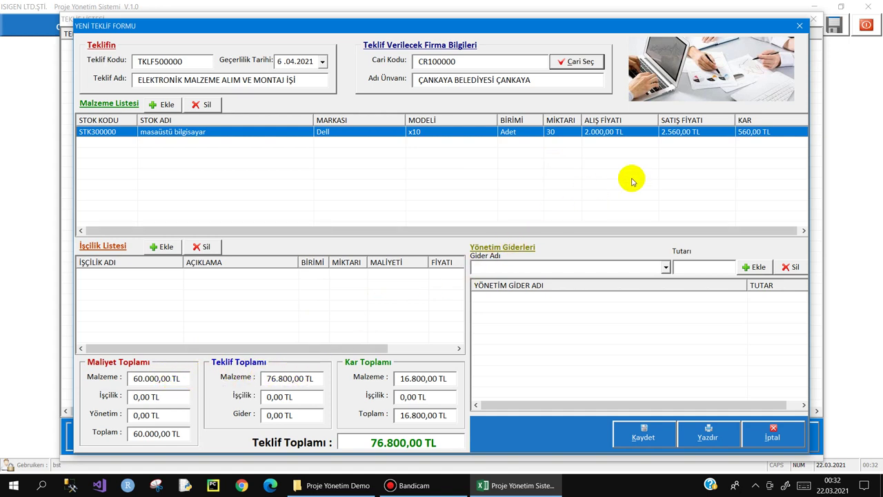
Step: Highlight the 76.800,00 TL material total and 16.800,00 TL profit, then bring up the stock list
{"action": "left_click", "coordinate": [269, 382]}
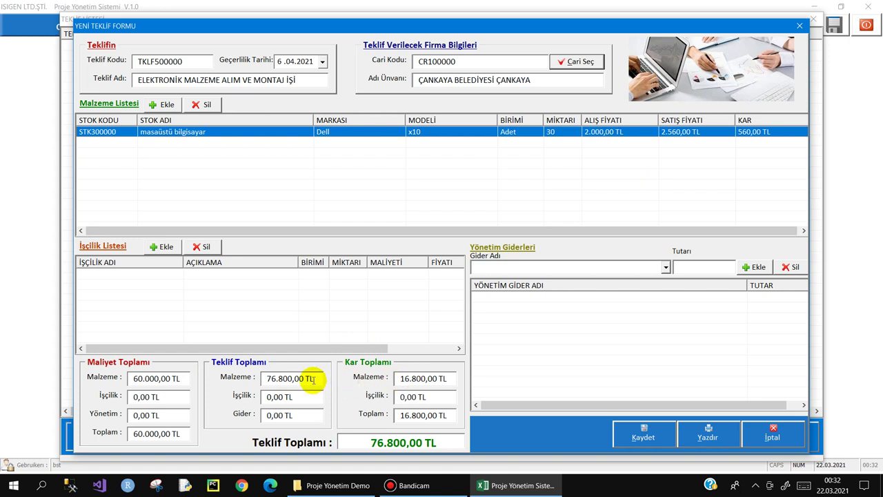
{"action": "left_click_drag", "start_coordinate": [313, 379], "coordinate": [238, 378]}
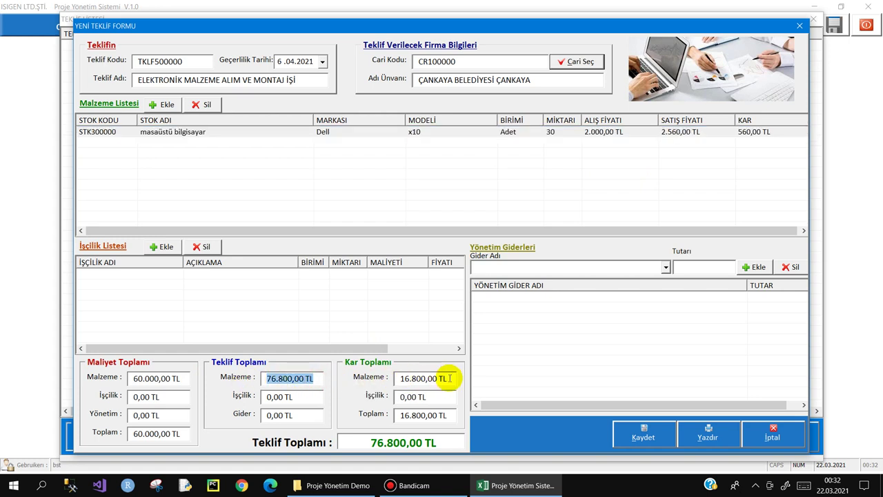
{"action": "left_click_drag", "start_coordinate": [449, 378], "coordinate": [390, 380]}
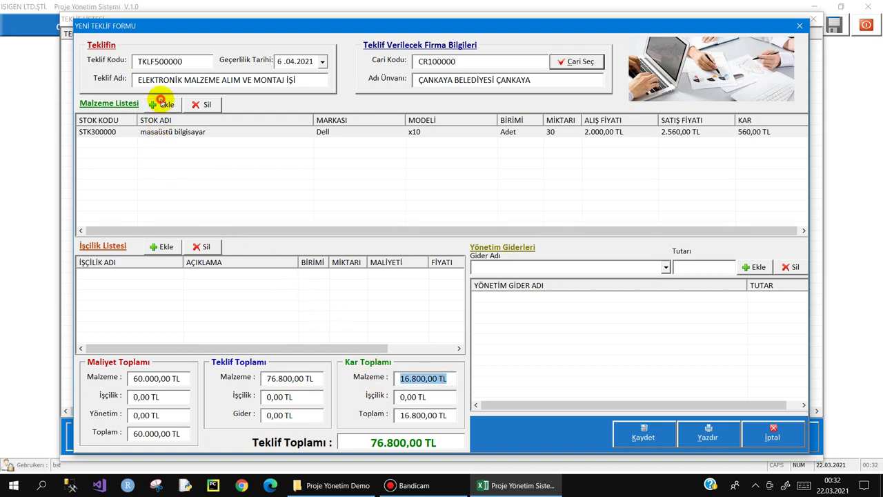
{"action": "left_click", "coordinate": [160, 101]}
Step: Create stock item STK300001 Cad6 kablo (Mt) at purchase price 3 with 100% margin, and select it
{"action": "left_click", "coordinate": [473, 426]}
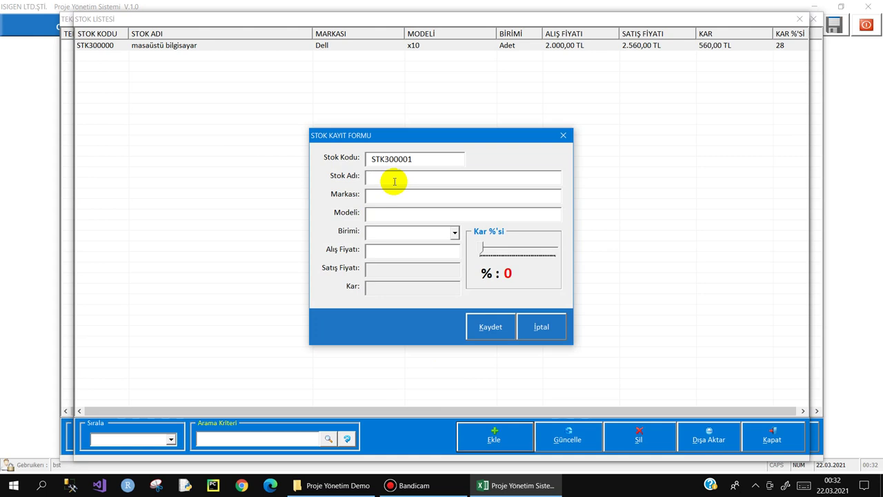
{"action": "type", "text": "kablo"}
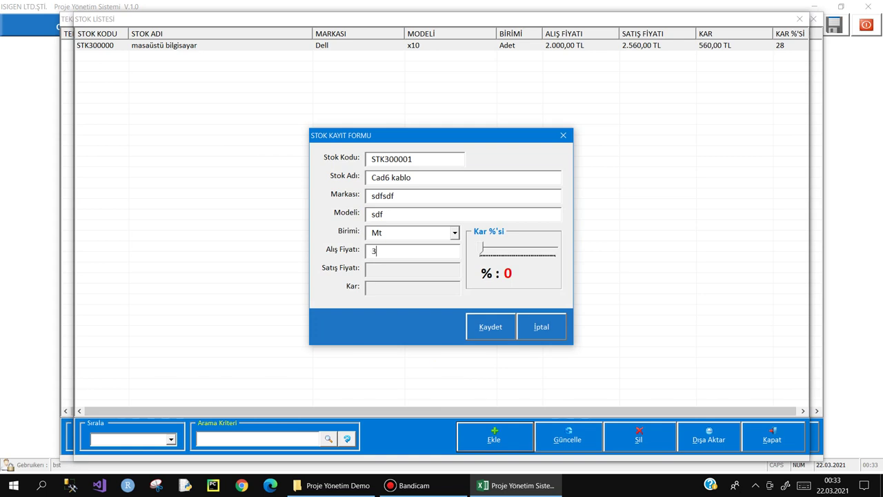
{"action": "mouse_move", "coordinate": [483, 249]}
{"action": "left_mouse_down"}
{"action": "mouse_move", "coordinate": [556, 247]}
{"action": "mouse_move", "coordinate": [544, 238]}
{"action": "mouse_move", "coordinate": [533, 254]}
{"action": "mouse_move", "coordinate": [556, 246]}
{"action": "left_mouse_up"}
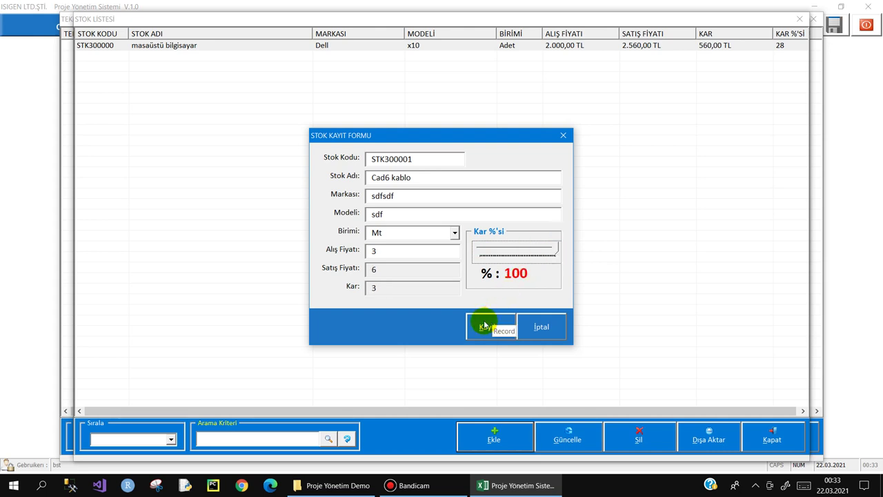
{"action": "left_click", "coordinate": [486, 326]}
{"action": "left_click", "coordinate": [419, 278]}
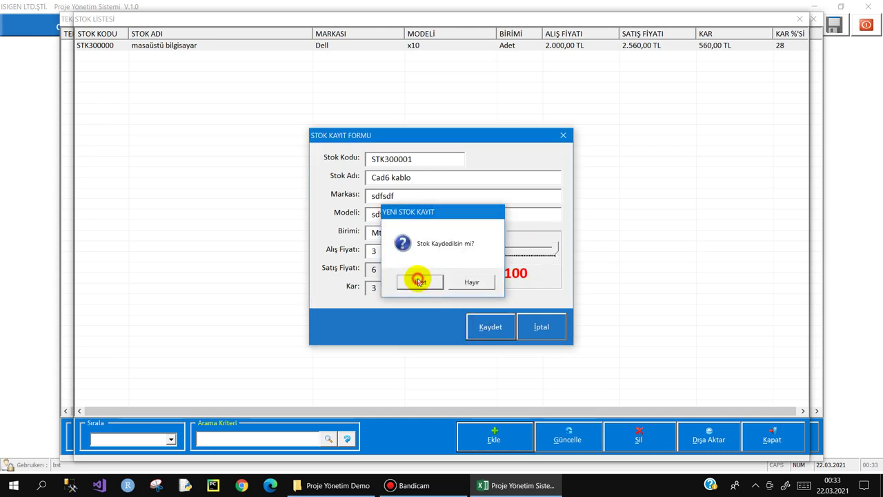
{"action": "left_click", "coordinate": [460, 280]}
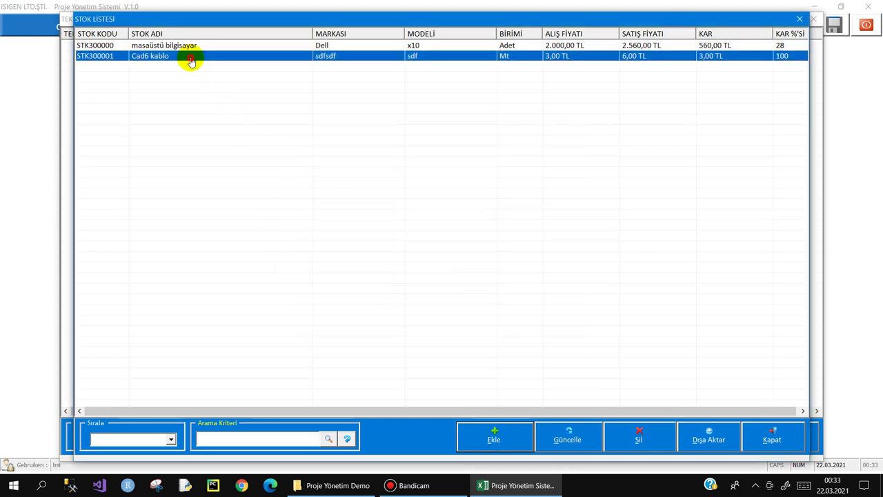
{"action": "double_click", "coordinate": [191, 56]}
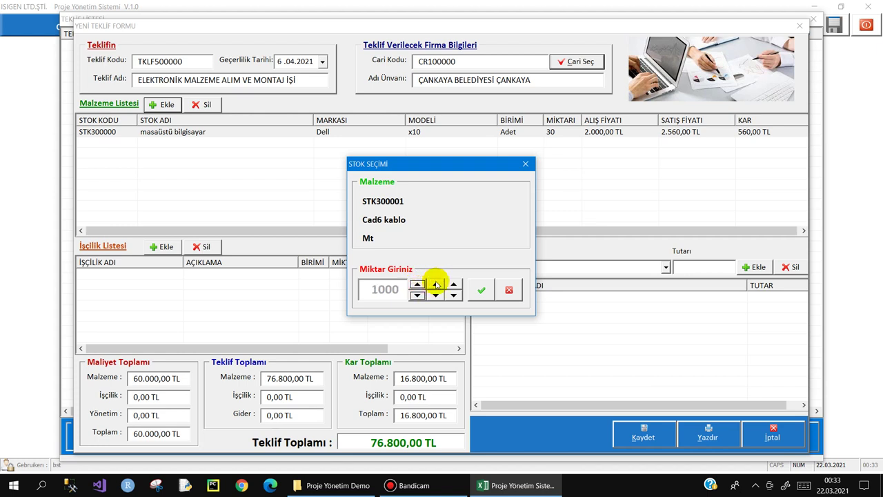
Step: Add Cad6 kablo to the offer at 1053 Mt
{"action": "left_click", "coordinate": [436, 284]}
{"action": "left_click", "coordinate": [453, 285]}
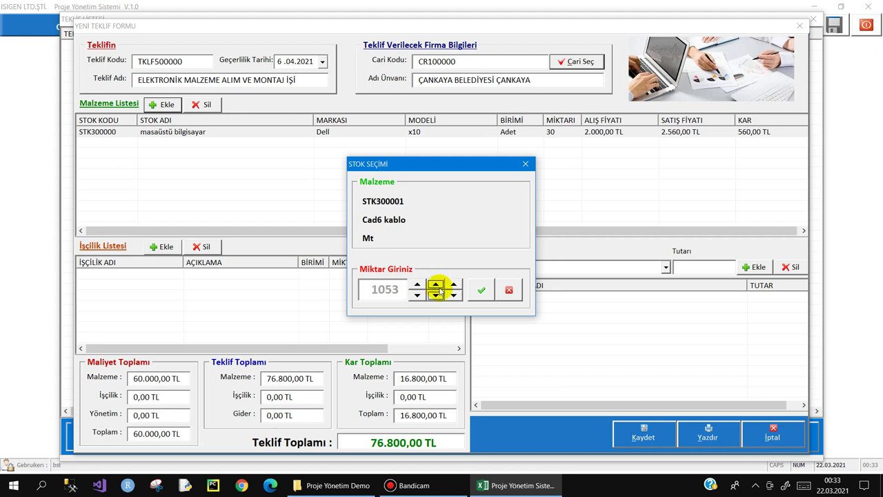
{"action": "left_click", "coordinate": [481, 289]}
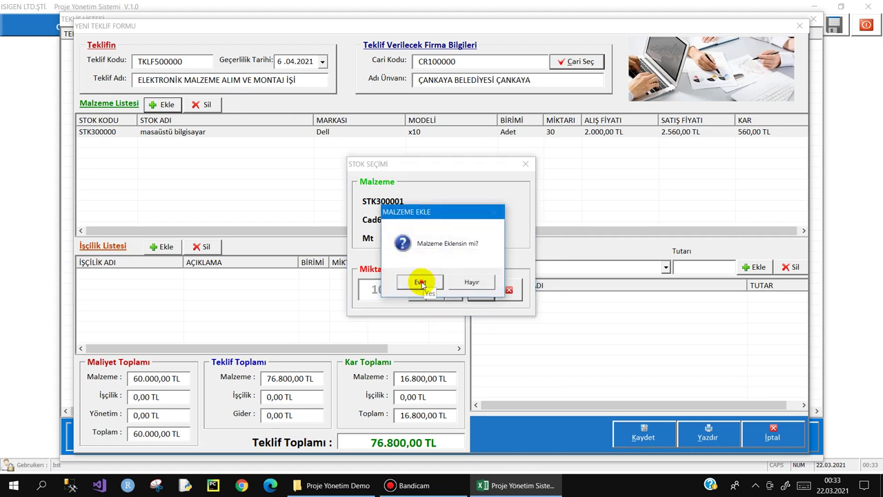
{"action": "left_click", "coordinate": [420, 284]}
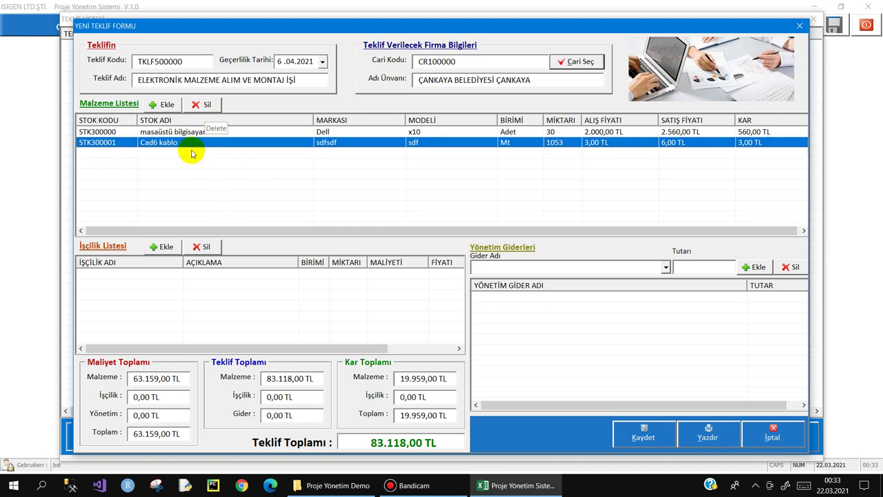
Step: Delete the 1053 Mt Cad6 kablo line and reopen the stock list
{"action": "left_click", "coordinate": [205, 104]}
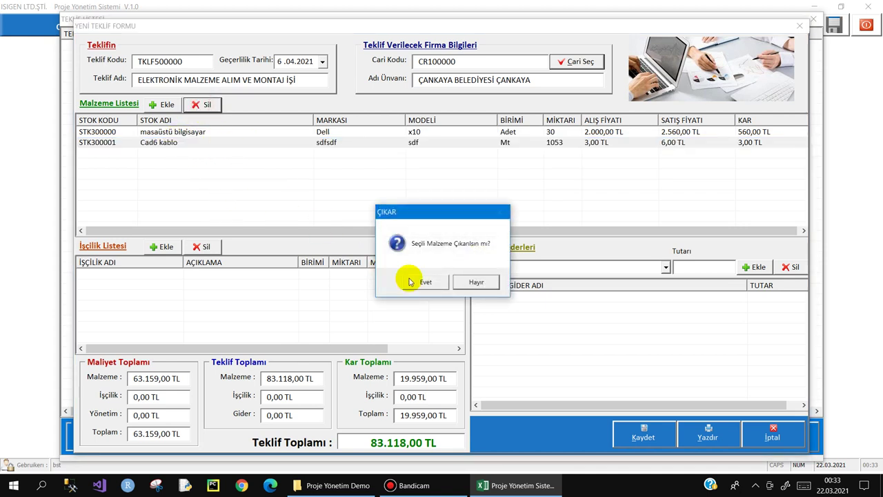
{"action": "left_click", "coordinate": [420, 281]}
{"action": "left_click", "coordinate": [450, 279]}
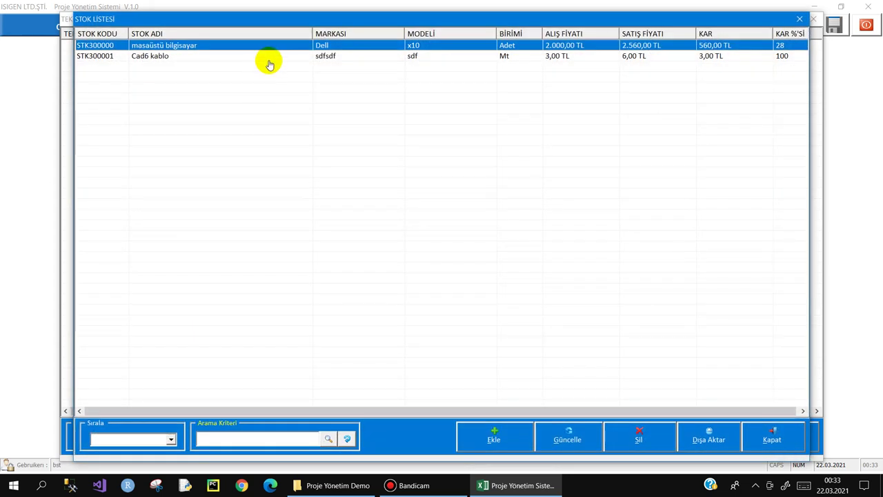
{"action": "left_click", "coordinate": [269, 57]}
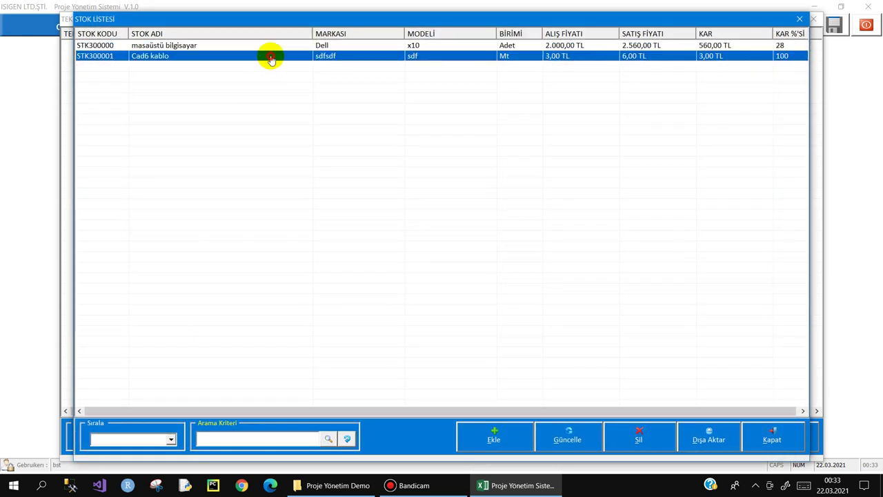
Step: Add 1000 Mt of Cad6 kablo to the offer and check the new 82.800,00 TL total
{"action": "double_click", "coordinate": [232, 60]}
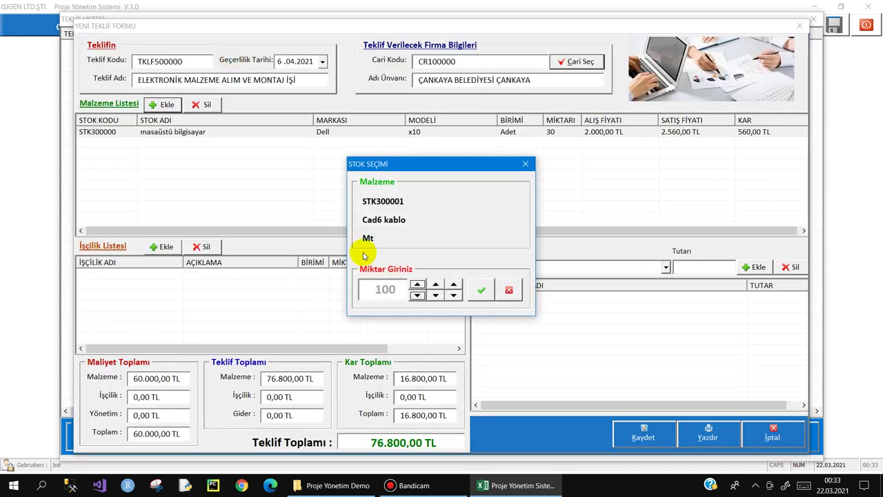
{"action": "left_click", "coordinate": [417, 285]}
{"action": "left_click", "coordinate": [482, 290]}
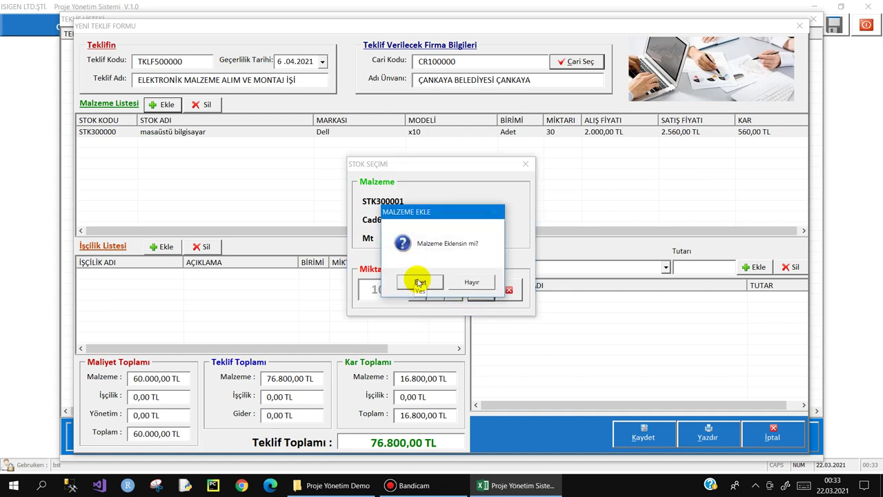
{"action": "left_click", "coordinate": [419, 282]}
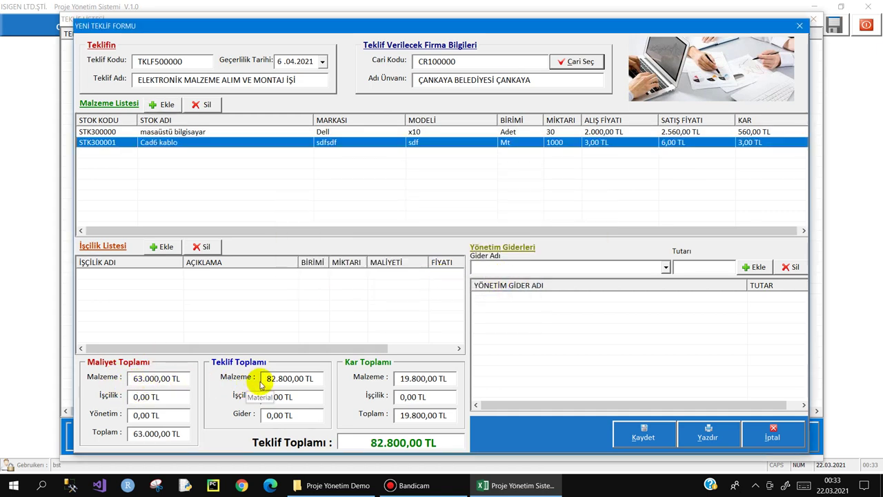
{"action": "left_click_drag", "start_coordinate": [312, 379], "coordinate": [249, 381]}
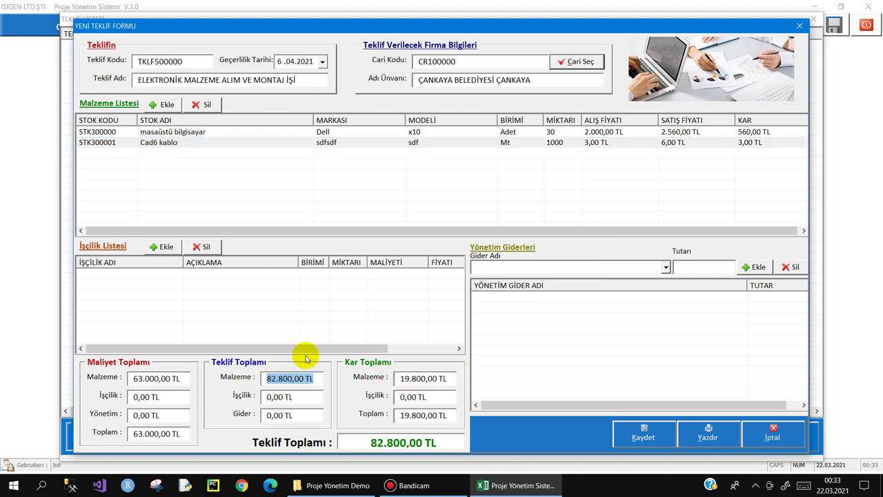
Step: Register labour cat6 kablo çekimi at 5 TL per Mt with 85% profit
{"action": "left_click", "coordinate": [157, 250]}
{"action": "left_click", "coordinate": [472, 438]}
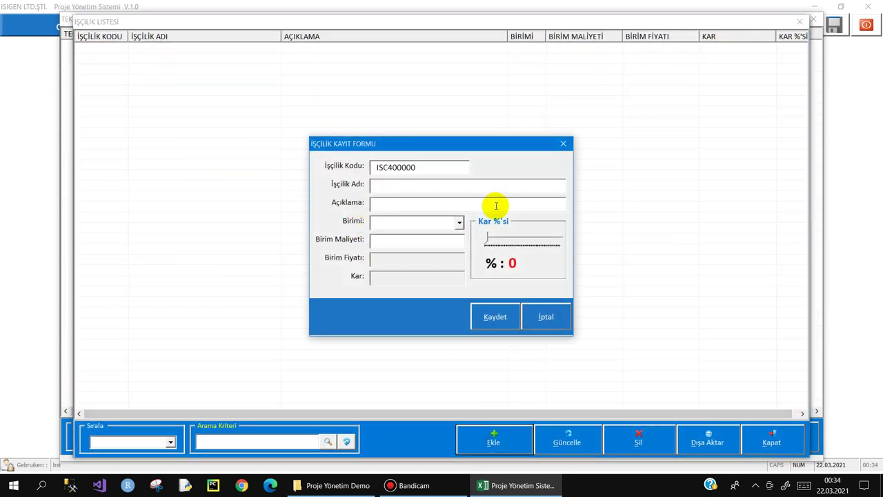
{"action": "type", "text": "kablo çekimi"}
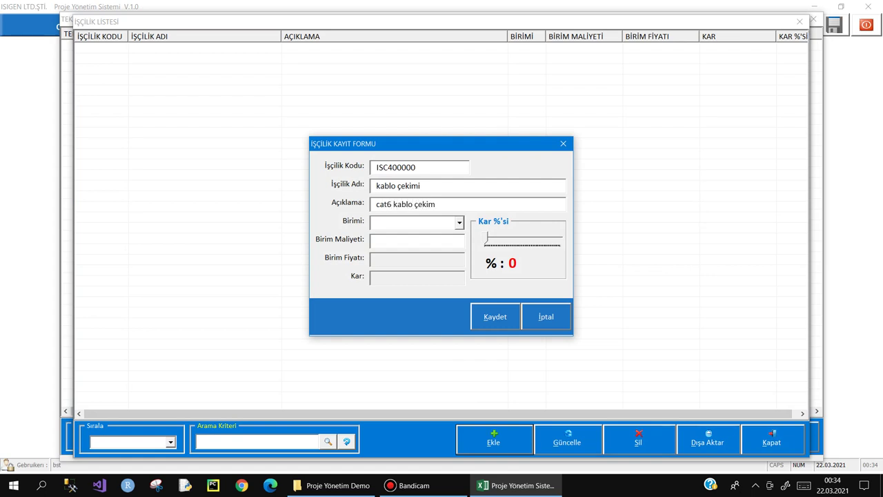
{"action": "left_click", "coordinate": [422, 224]}
{"action": "left_click", "coordinate": [398, 241]}
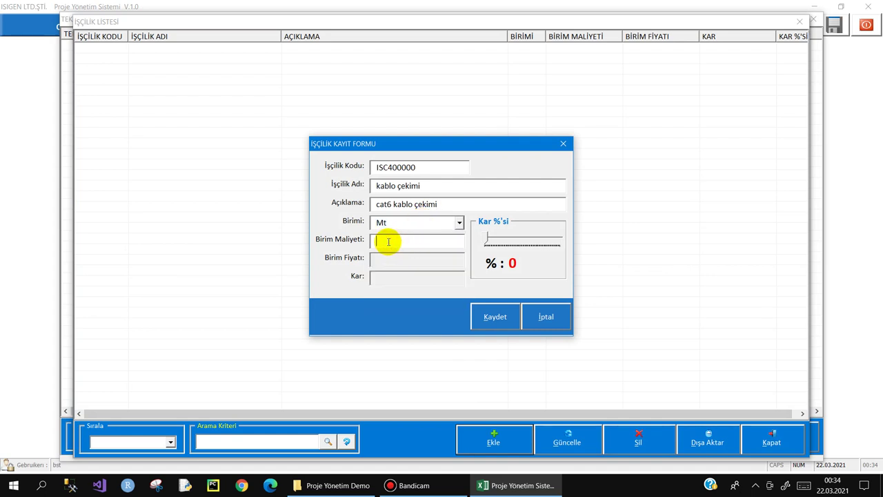
{"action": "type", "text": "4"}
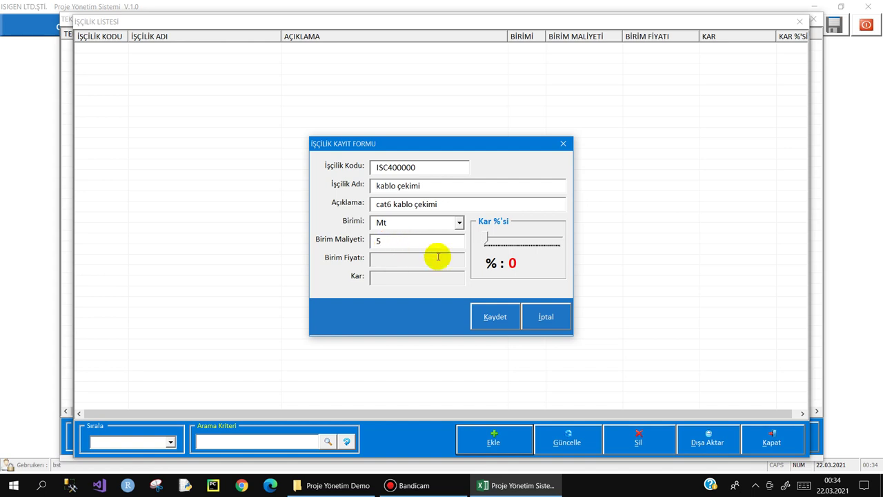
{"action": "left_click_drag", "start_coordinate": [486, 239], "coordinate": [550, 239]}
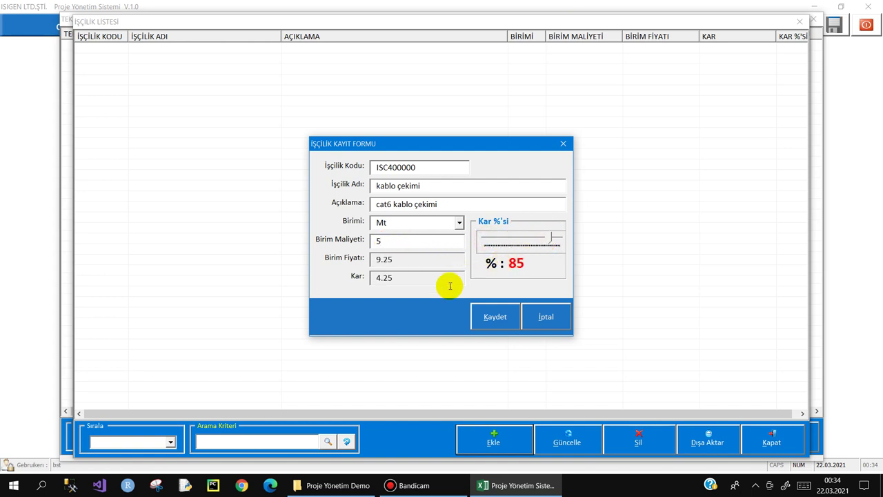
{"action": "left_click", "coordinate": [491, 318]}
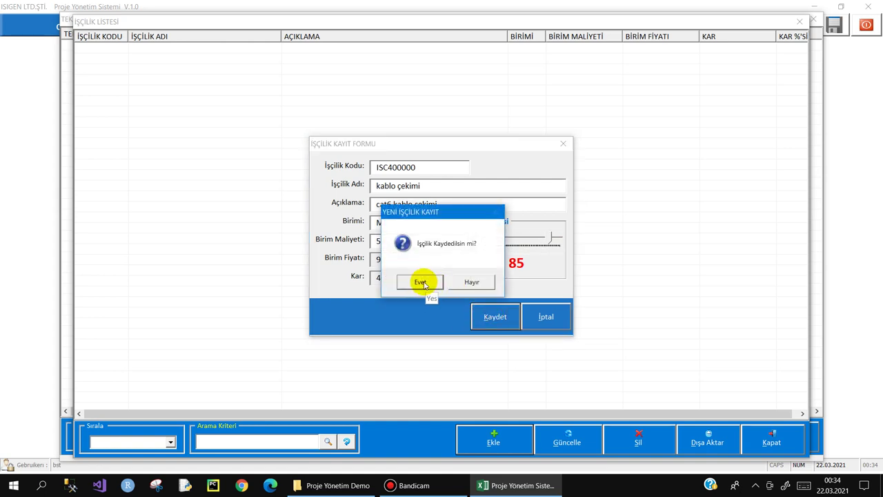
{"action": "left_click", "coordinate": [422, 282]}
{"action": "left_click", "coordinate": [461, 282]}
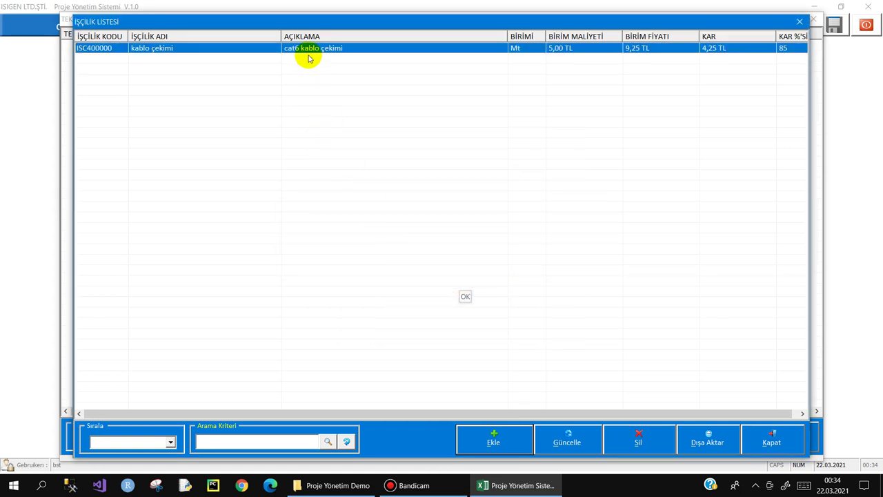
Step: Add 1000 Mt of kablo çekimi labour to the offer, bringing it to 92.050,00 TL
{"action": "double_click", "coordinate": [306, 49]}
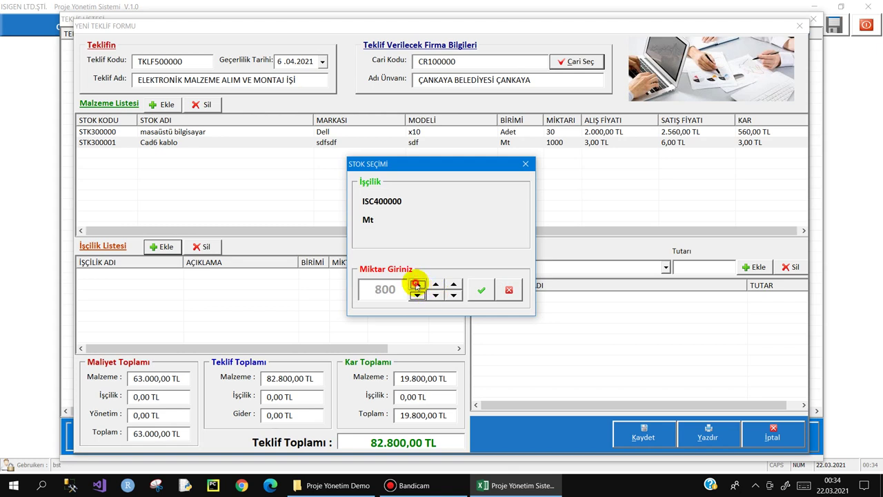
{"action": "left_click", "coordinate": [416, 284]}
{"action": "left_click", "coordinate": [481, 290]}
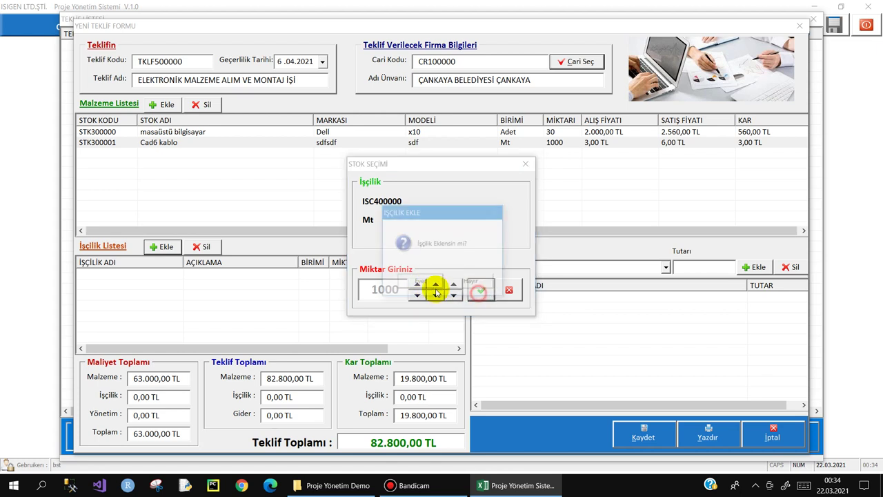
{"action": "left_click", "coordinate": [421, 283]}
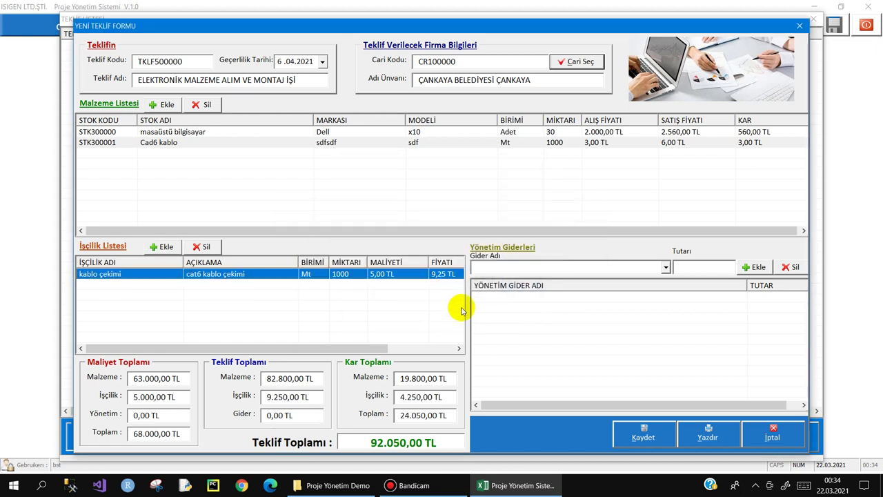
{"action": "left_click", "coordinate": [621, 266]}
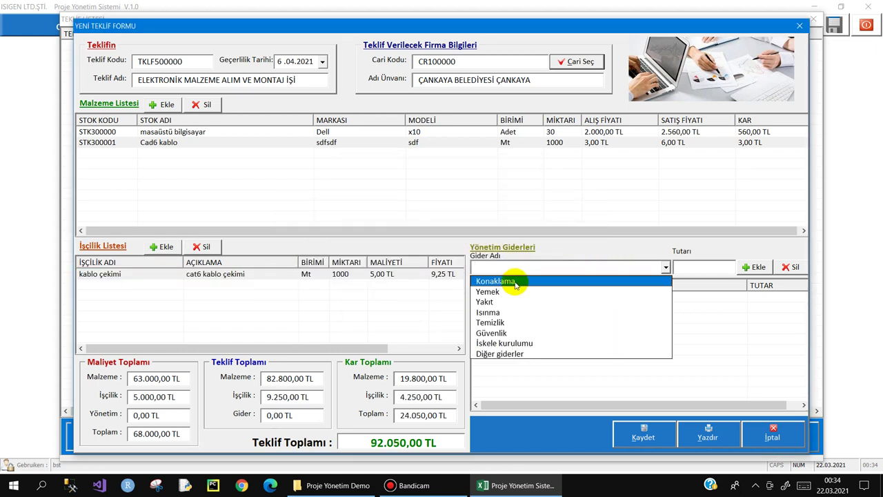
Step: Add a Konaklama management expense of 2.000 TL
{"action": "left_click", "coordinate": [515, 281]}
{"action": "left_click", "coordinate": [697, 266]}
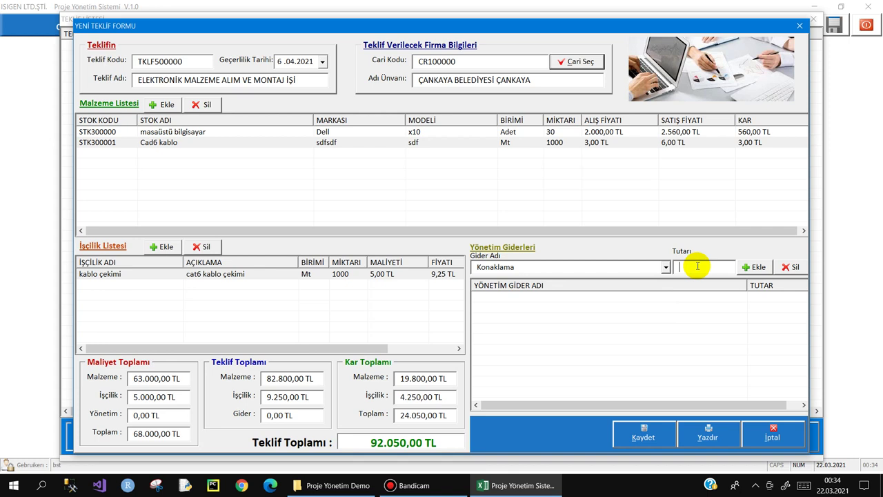
{"action": "type", "text": "2."}
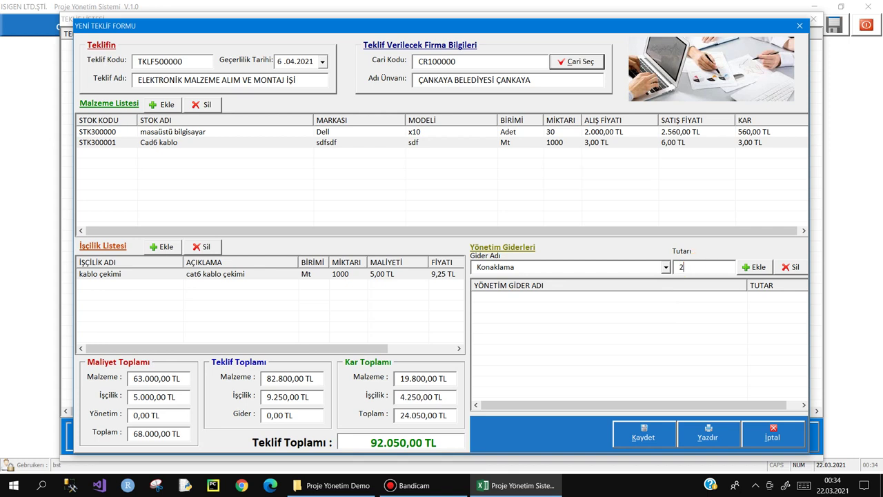
{"action": "type", "text": "000"}
{"action": "left_click", "coordinate": [754, 266]}
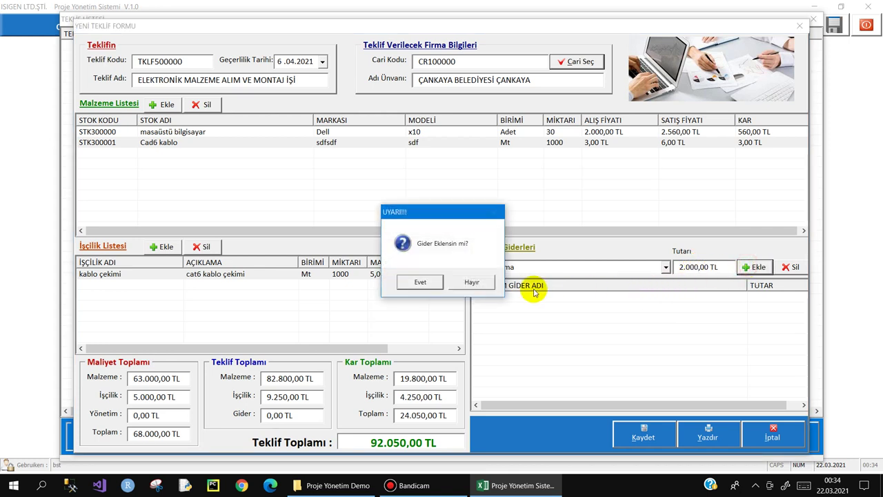
{"action": "left_click", "coordinate": [421, 282]}
Step: Add a Yemek management expense of 1.000 TL
{"action": "left_click", "coordinate": [538, 267]}
{"action": "left_click", "coordinate": [518, 291]}
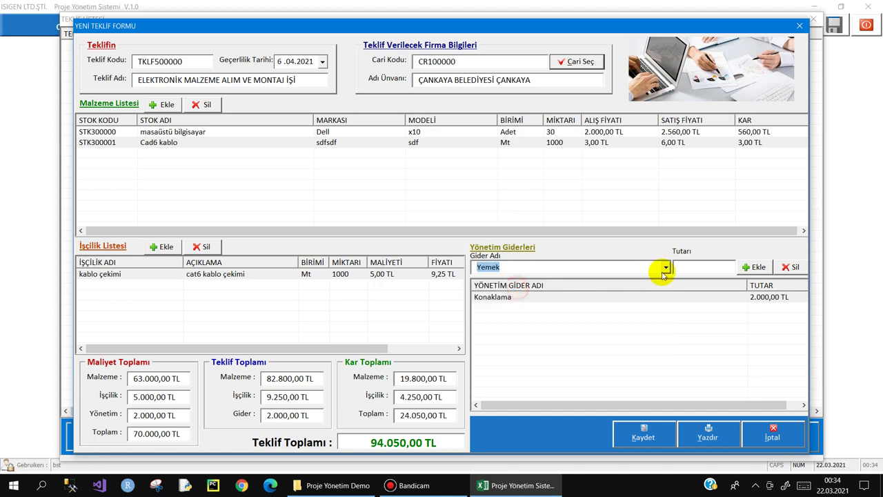
{"action": "left_click", "coordinate": [695, 267]}
{"action": "type", "text": "1000"}
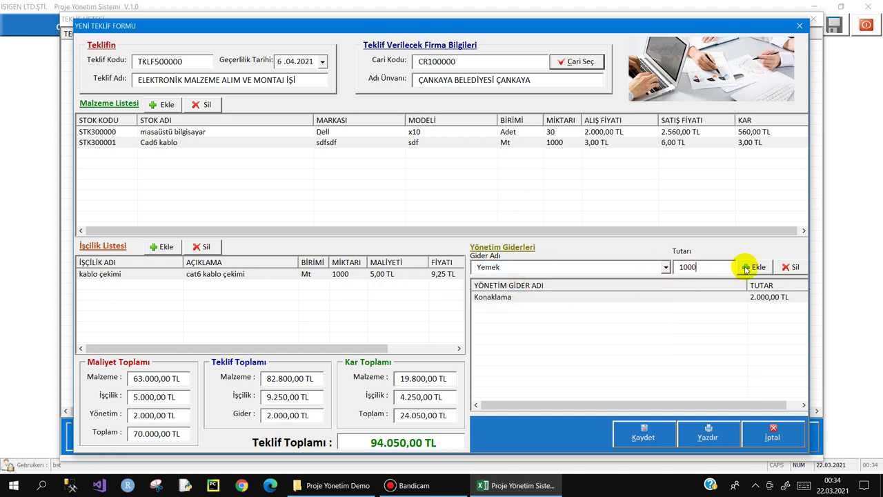
{"action": "left_click", "coordinate": [751, 267]}
{"action": "left_click", "coordinate": [415, 280]}
Step: Add a Yakıt management expense of 500 TL
{"action": "left_click", "coordinate": [502, 269]}
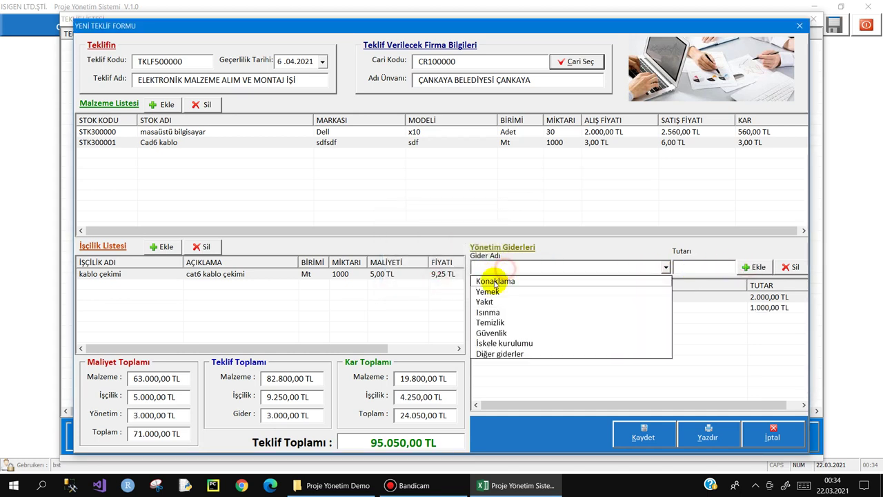
{"action": "left_click", "coordinate": [511, 303]}
{"action": "left_click", "coordinate": [699, 267]}
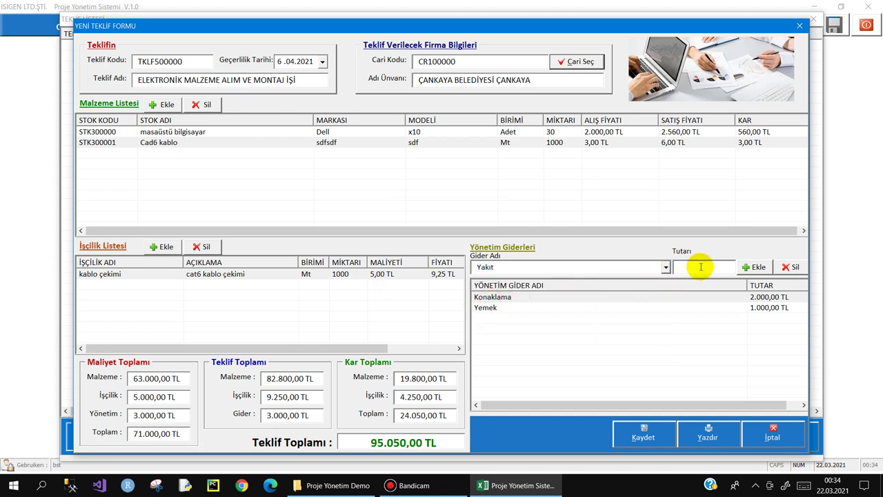
{"action": "type", "text": "500"}
{"action": "left_click", "coordinate": [753, 267]}
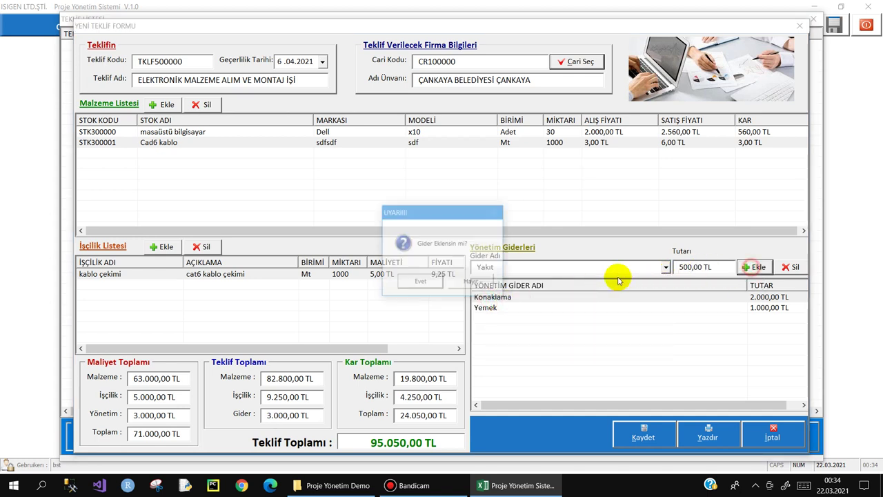
{"action": "left_click", "coordinate": [418, 281]}
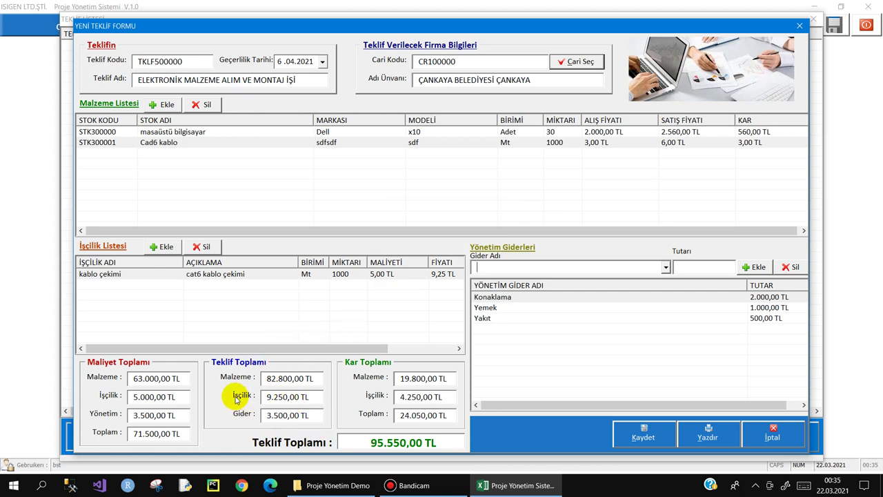
{"action": "left_click", "coordinate": [449, 415]}
Step: Check the 24.050,00 TL profit, then save quote TKLF500000 and confirm
{"action": "left_click_drag", "start_coordinate": [449, 415], "coordinate": [397, 415]}
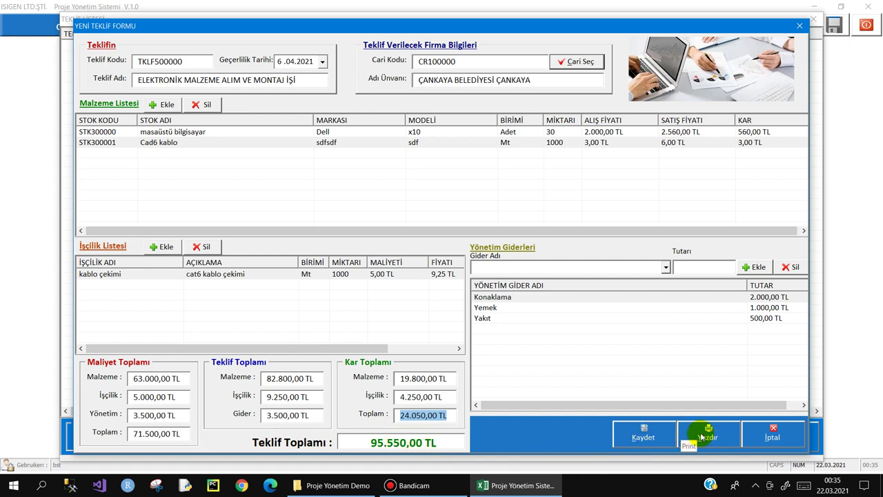
{"action": "left_click", "coordinate": [643, 436]}
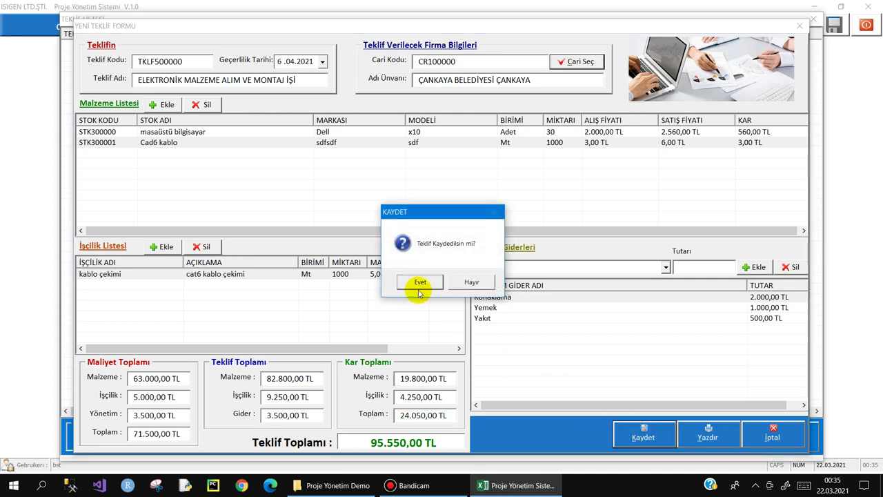
{"action": "left_click", "coordinate": [419, 282]}
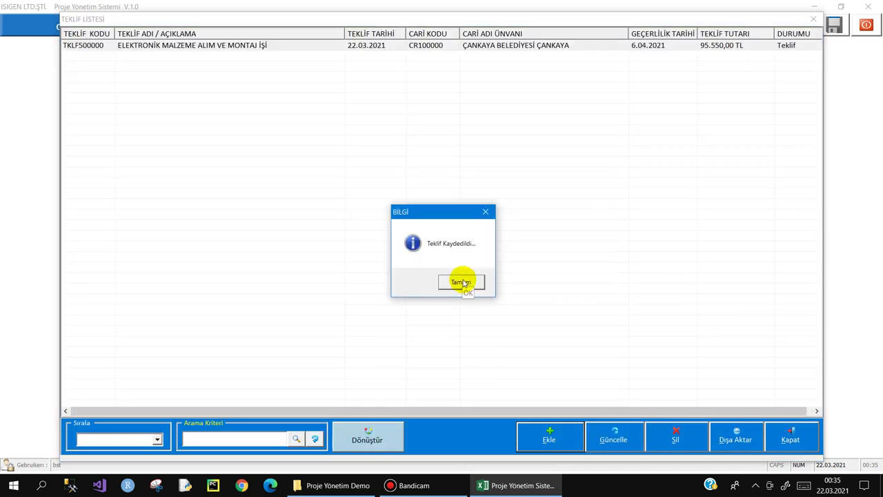
{"action": "left_click", "coordinate": [461, 282]}
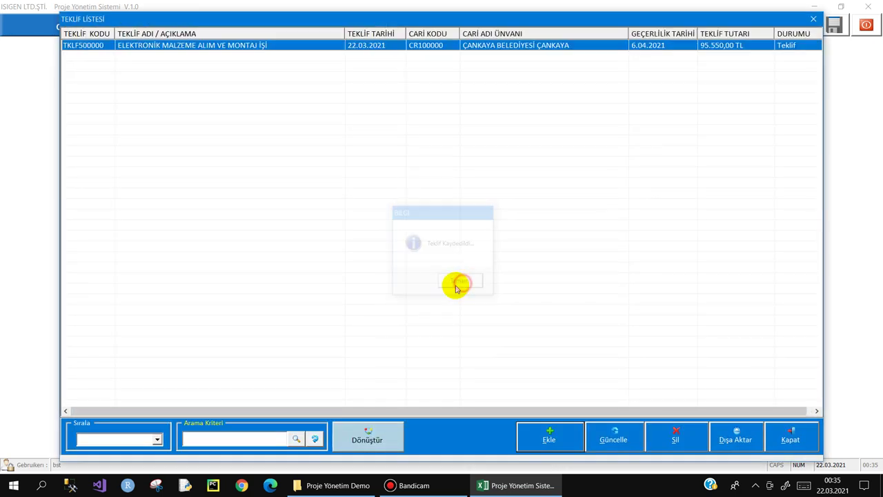
Step: Print quote TKLF500000 to a PDF named teklif, close it, and show the desktop
{"action": "left_click", "coordinate": [611, 436]}
{"action": "left_click", "coordinate": [705, 433]}
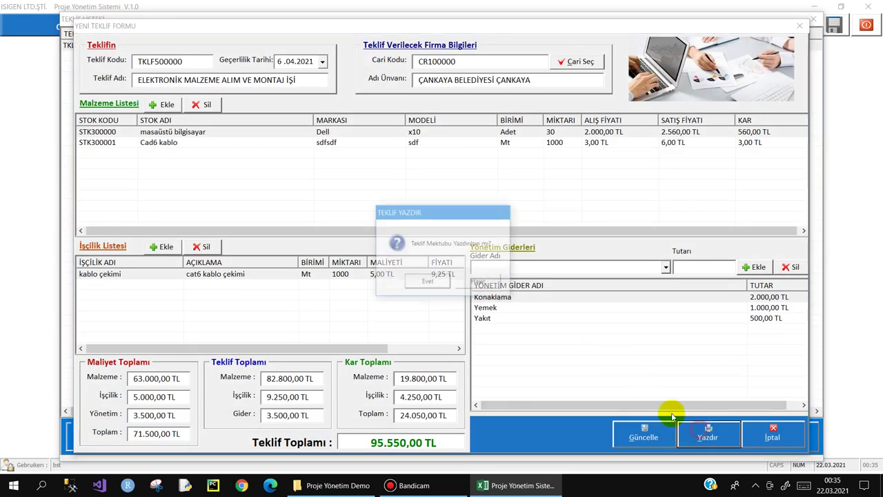
{"action": "left_click", "coordinate": [429, 281]}
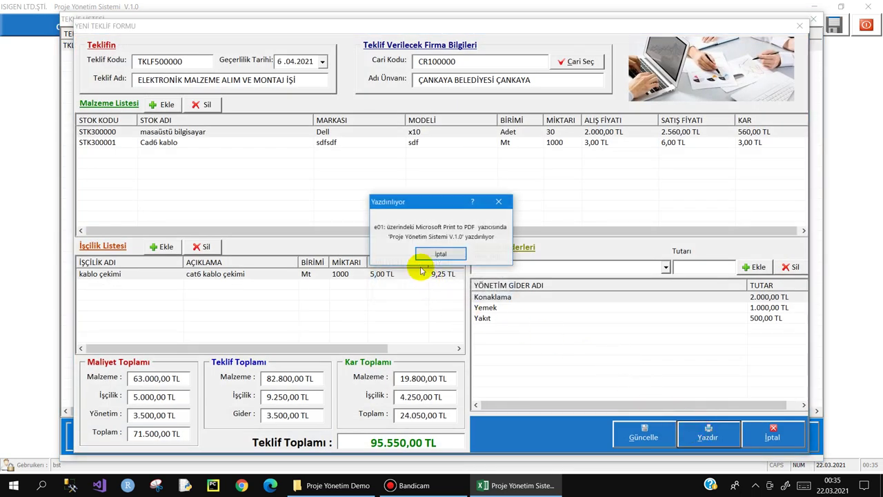
{"action": "left_click", "coordinate": [431, 254]}
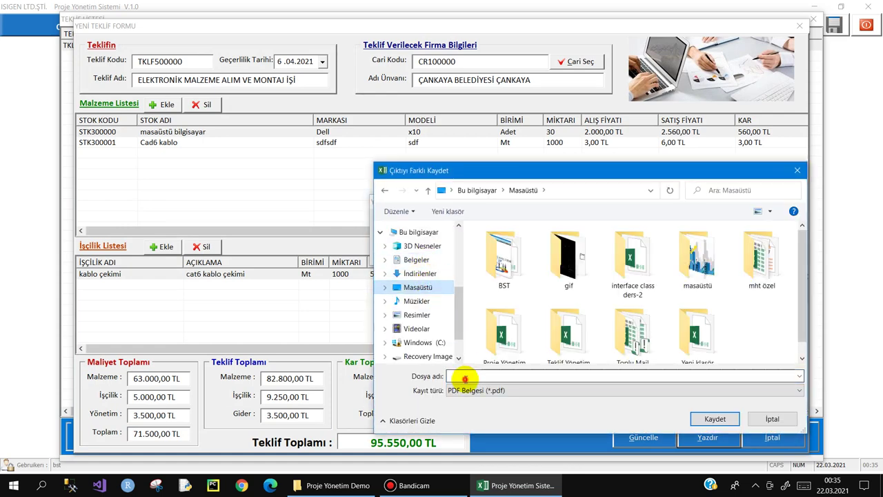
{"action": "left_click", "coordinate": [455, 377]}
{"action": "type", "text": "teklif"}
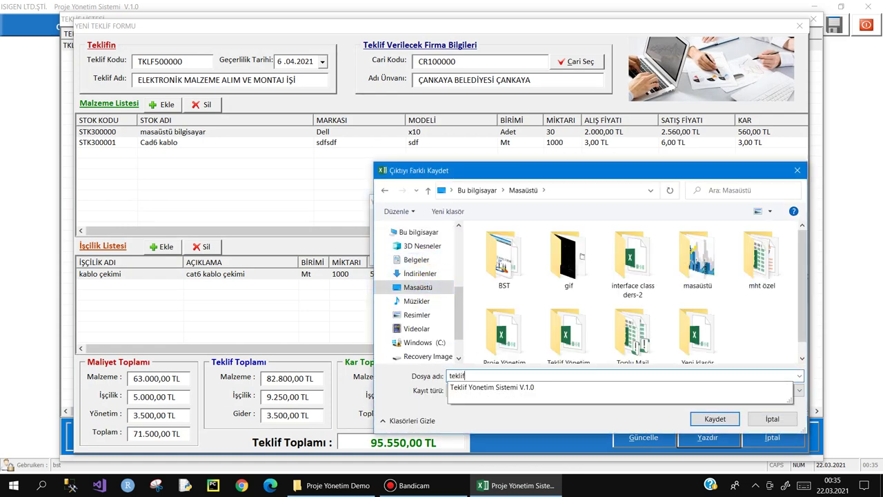
{"action": "key", "text": "Return"}
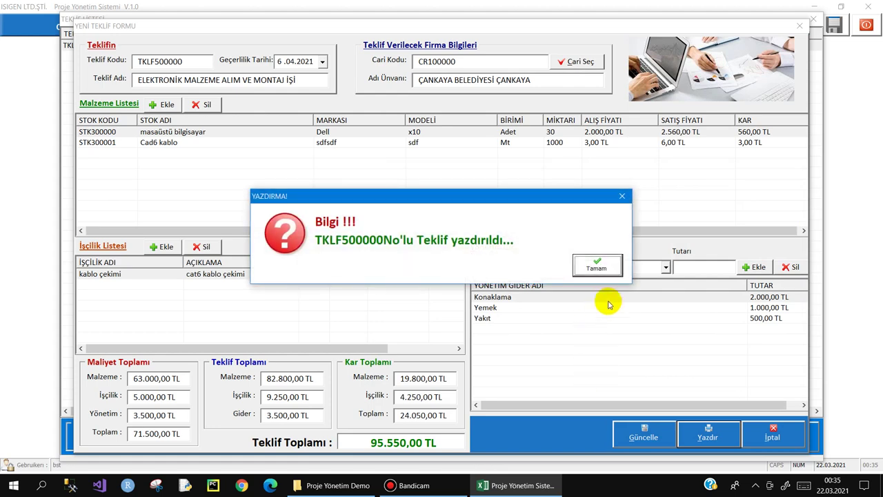
{"action": "left_click", "coordinate": [592, 264]}
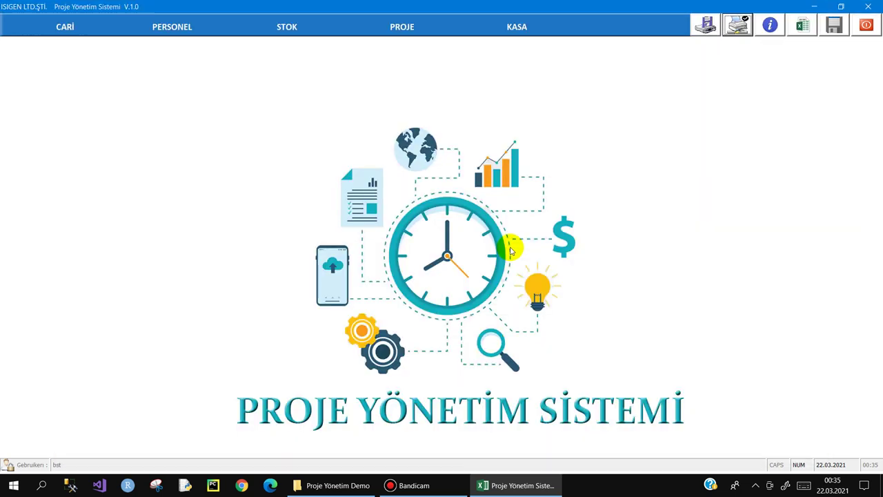
{"action": "key", "text": "super+d"}
Step: Open teklif.pdf in Edge, zoom in, and select the 'valid until 6.04.2021' line
{"action": "left_click", "coordinate": [198, 255]}
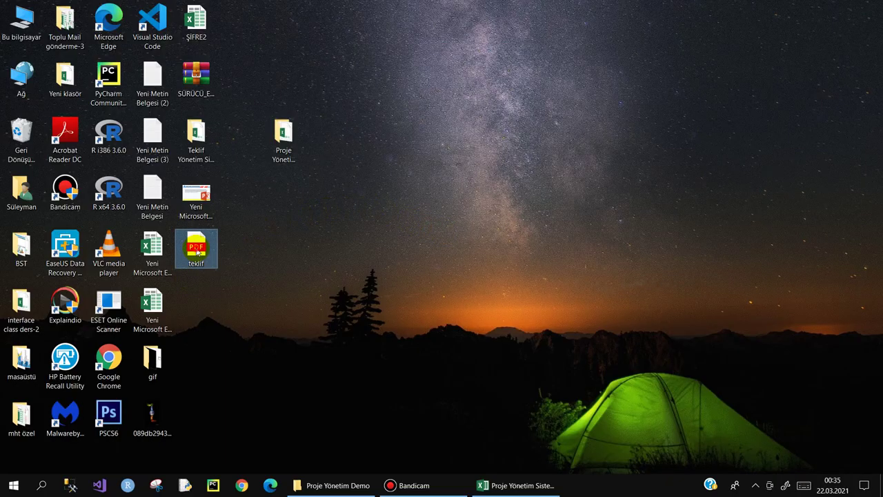
{"action": "double_click", "coordinate": [197, 252]}
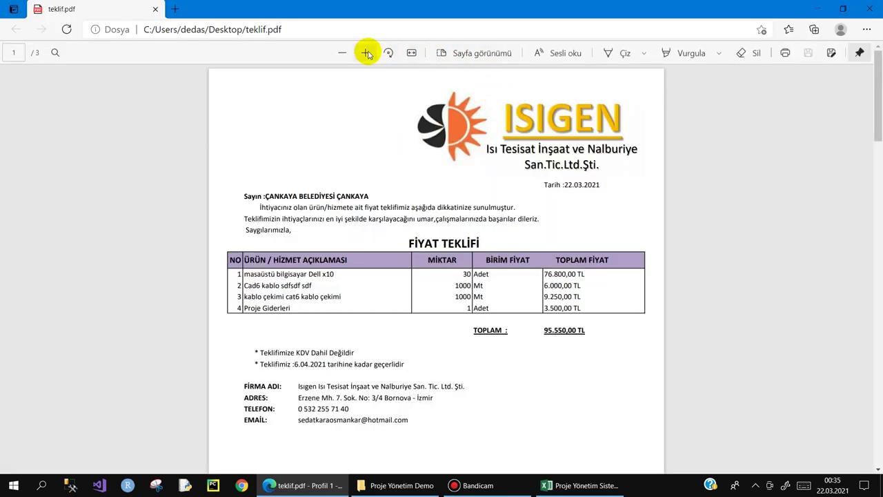
{"action": "left_click", "coordinate": [366, 53]}
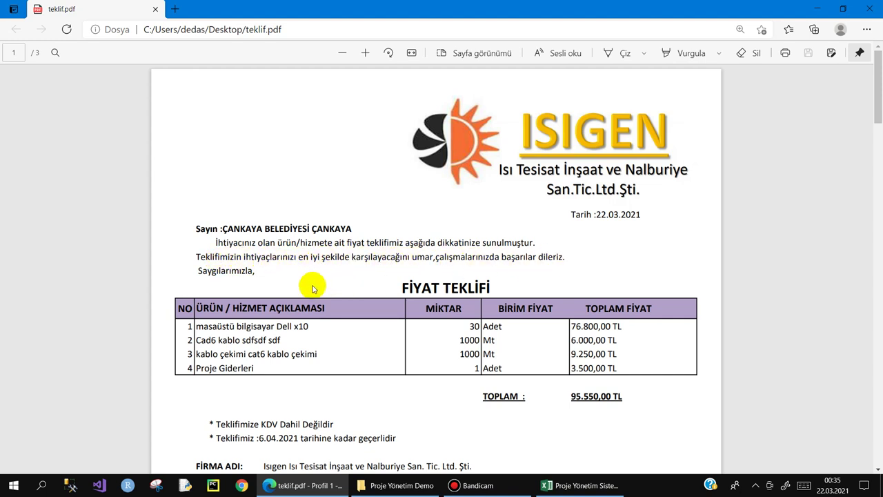
{"action": "scroll", "coordinate": [310, 289], "scroll_direction": "down", "scroll_amount": 1}
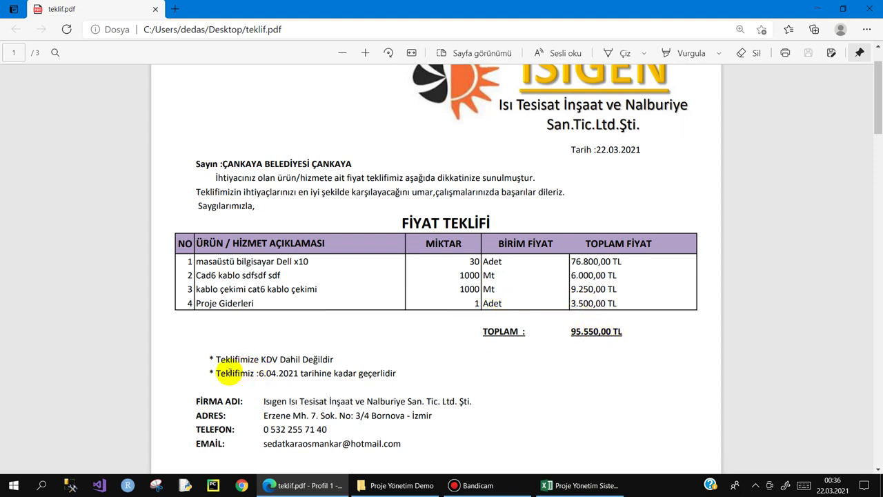
{"action": "left_click_drag", "start_coordinate": [312, 359], "coordinate": [325, 373]}
{"action": "left_click", "coordinate": [250, 373]}
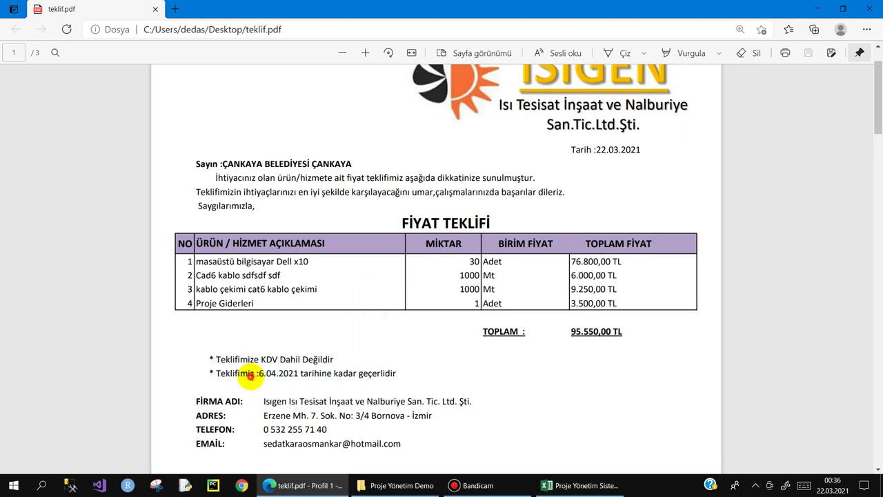
{"action": "left_click_drag", "start_coordinate": [216, 373], "coordinate": [374, 372]}
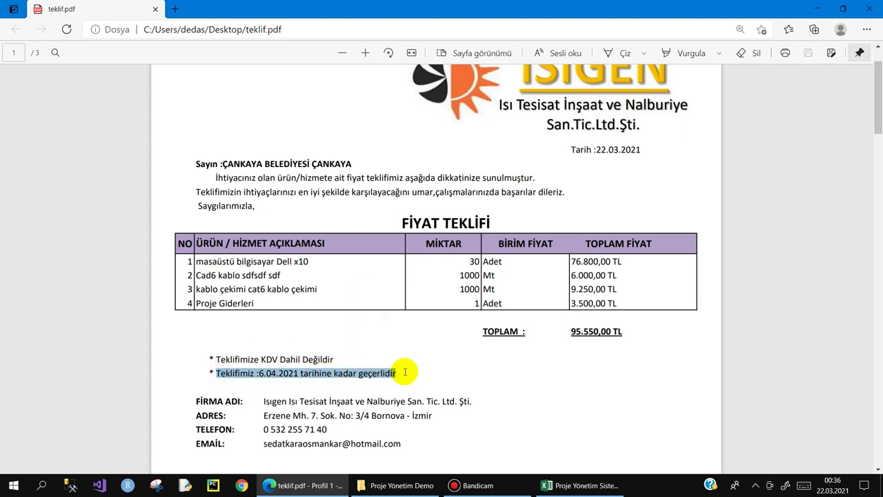
{"action": "scroll", "coordinate": [308, 335], "scroll_direction": "up", "scroll_amount": 2}
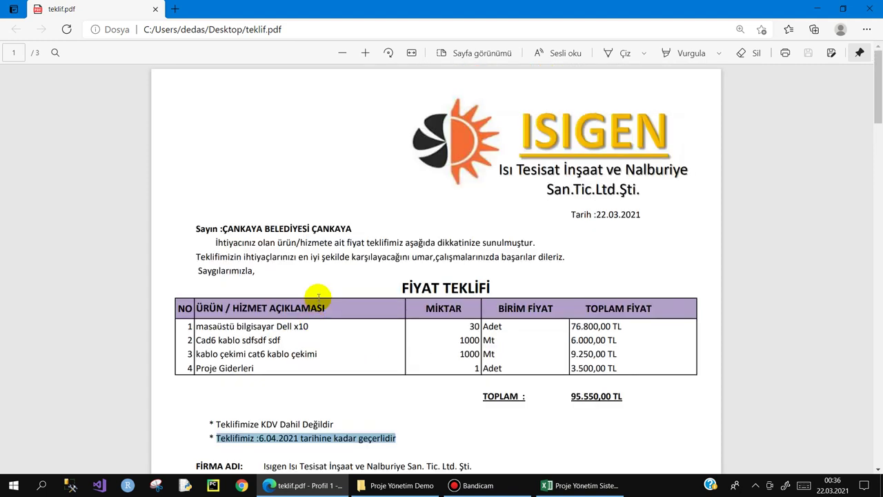
Step: Close the PDF and open the Teklif Listesi under CARİ
{"action": "left_click", "coordinate": [870, 8]}
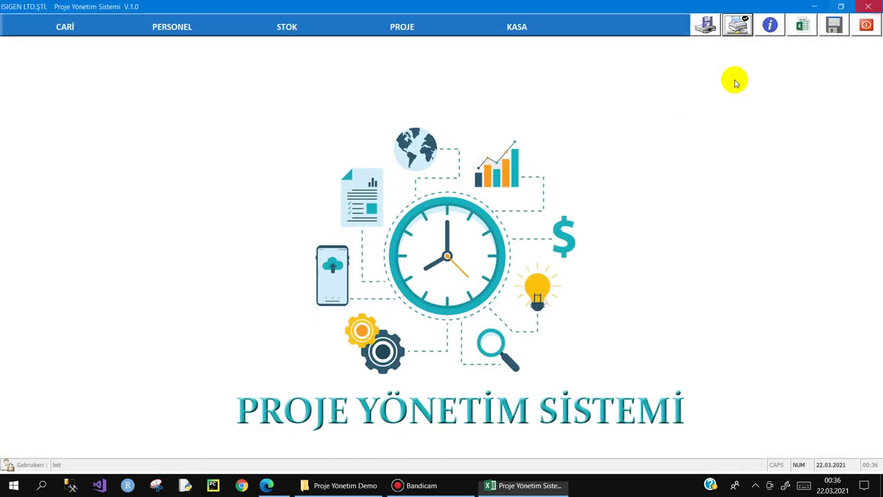
{"action": "left_click", "coordinate": [66, 28]}
{"action": "left_click", "coordinate": [57, 133]}
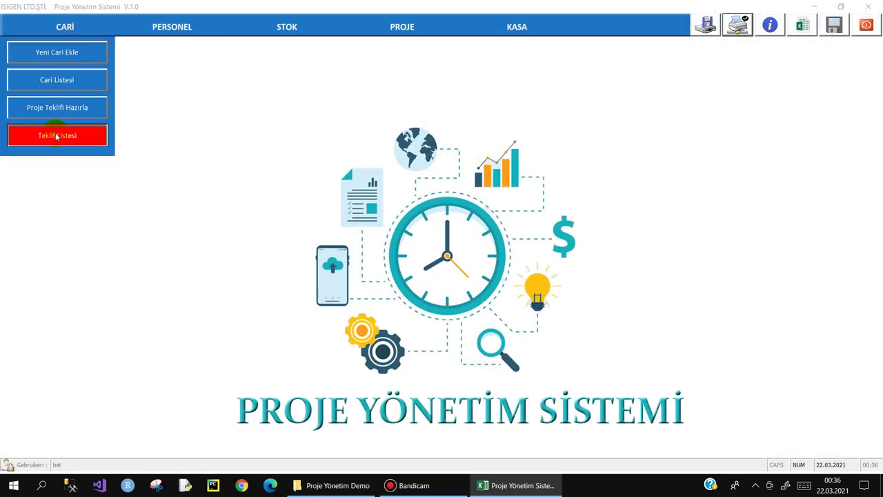
{"action": "left_click", "coordinate": [308, 47]}
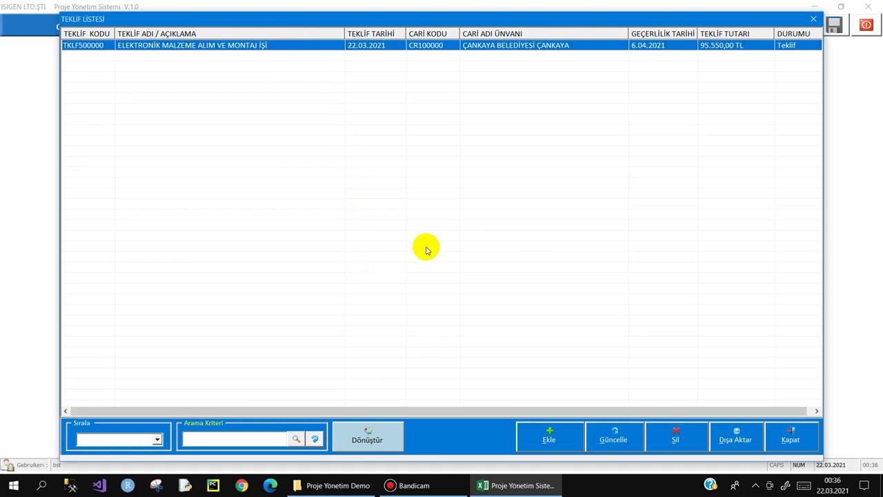
Step: Convert the quote to a project ending 30.03.2021, described 'proje başladı'
{"action": "left_click", "coordinate": [369, 433]}
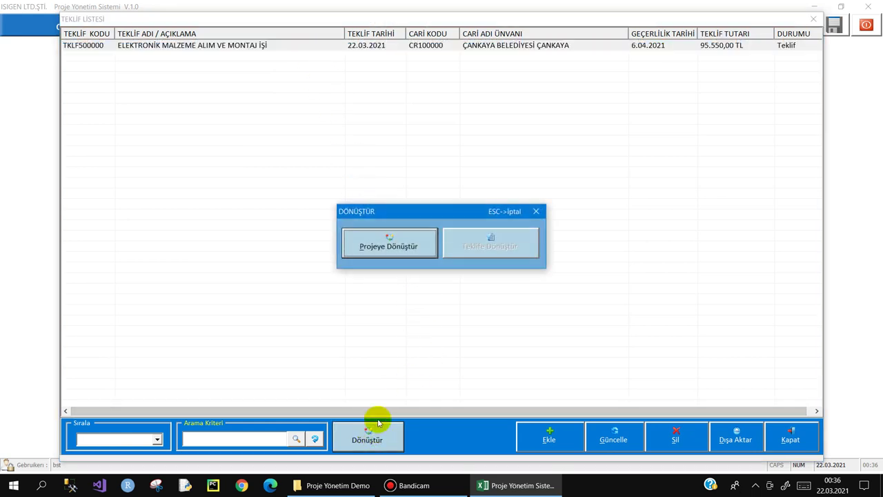
{"action": "left_click", "coordinate": [391, 253]}
{"action": "left_click", "coordinate": [390, 246]}
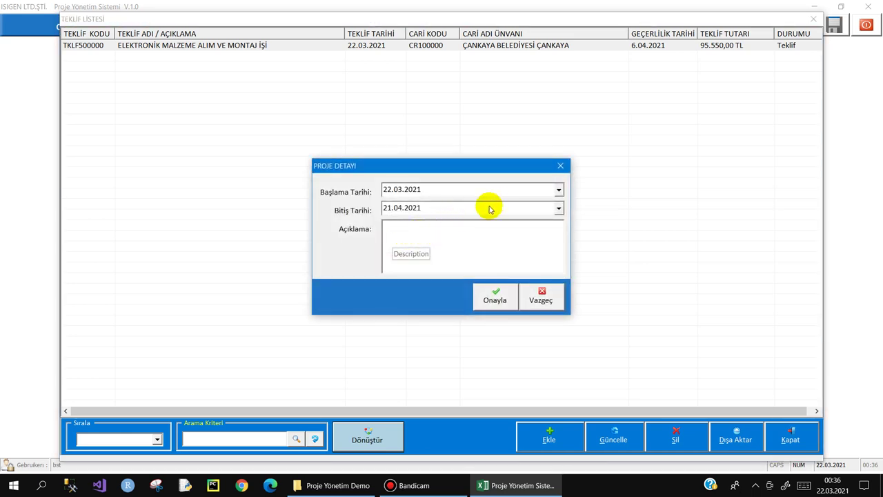
{"action": "left_click", "coordinate": [560, 209]}
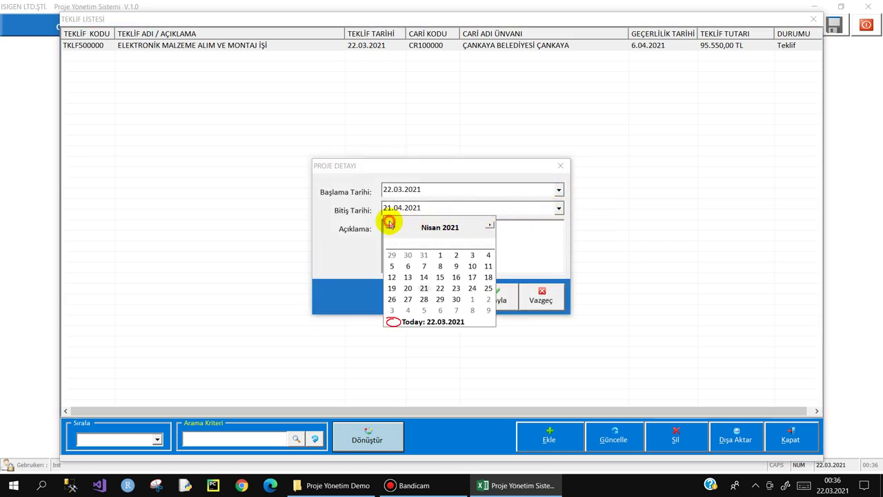
{"action": "left_click", "coordinate": [391, 225]}
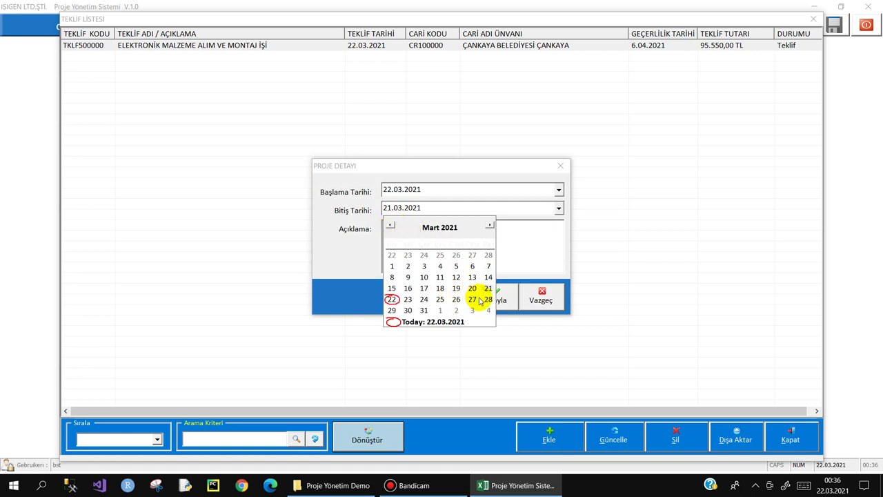
{"action": "left_click", "coordinate": [408, 310]}
{"action": "left_click", "coordinate": [418, 240]}
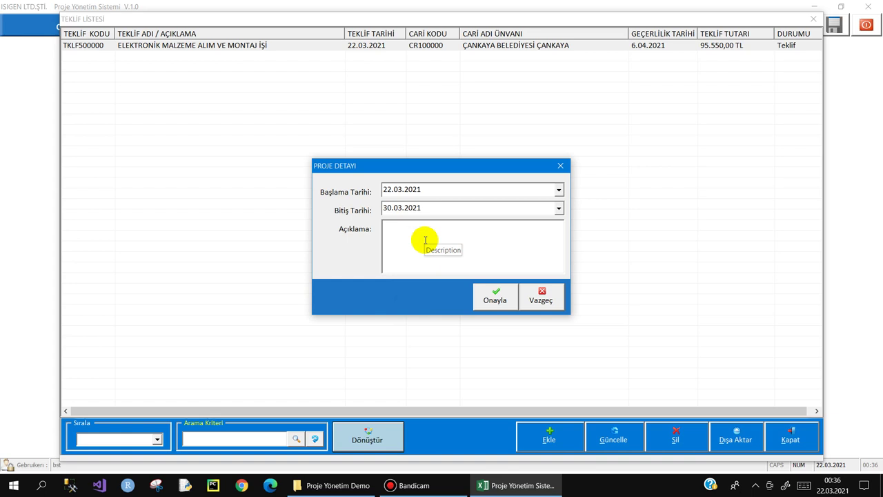
{"action": "type", "text": "P"}
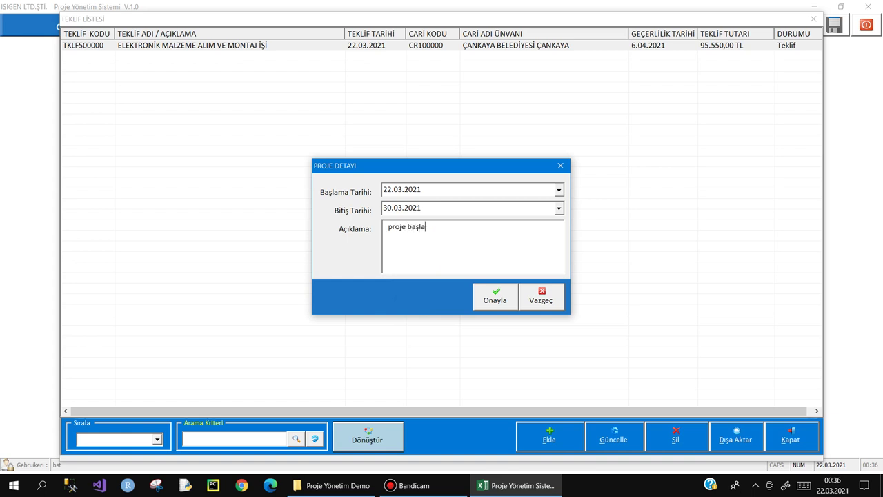
Step: Confirm the conversion and verify the quote's status now reads Proje
{"action": "left_click", "coordinate": [490, 296]}
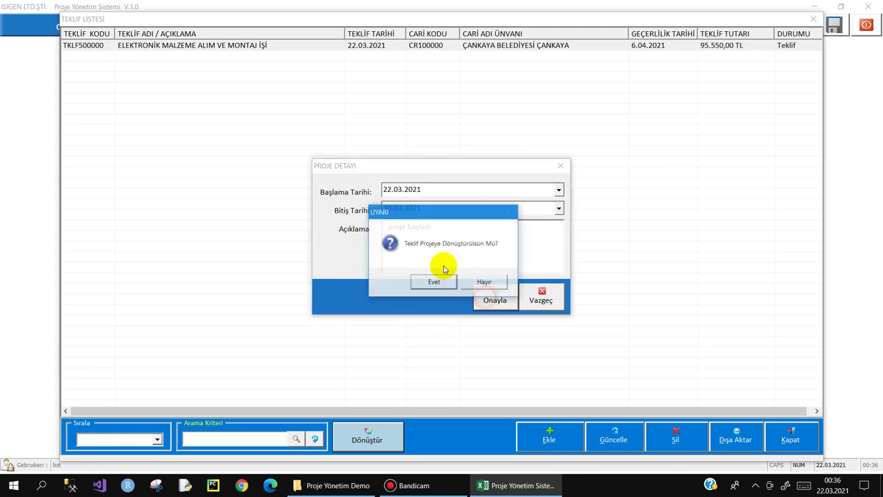
{"action": "left_click", "coordinate": [431, 282]}
{"action": "left_click", "coordinate": [478, 283]}
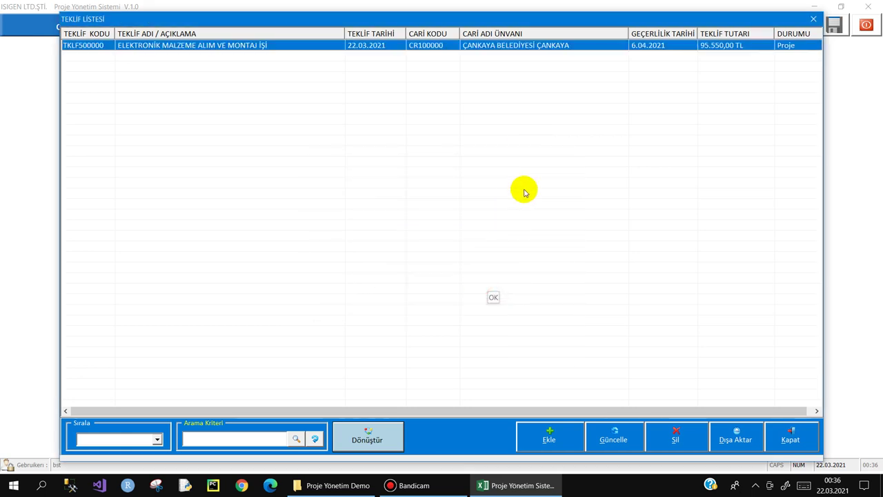
{"action": "left_click", "coordinate": [787, 49]}
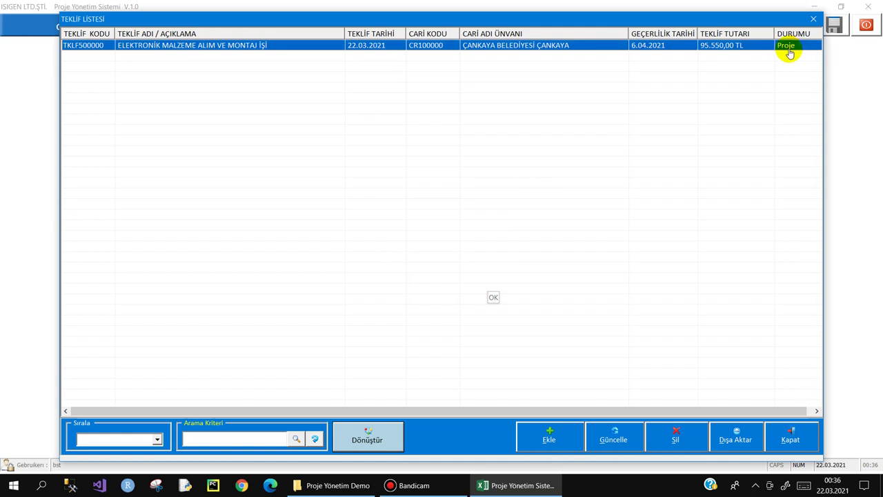
Step: Reopen the locked quote and snip its cost, offer and profit totals
{"action": "left_click", "coordinate": [614, 440]}
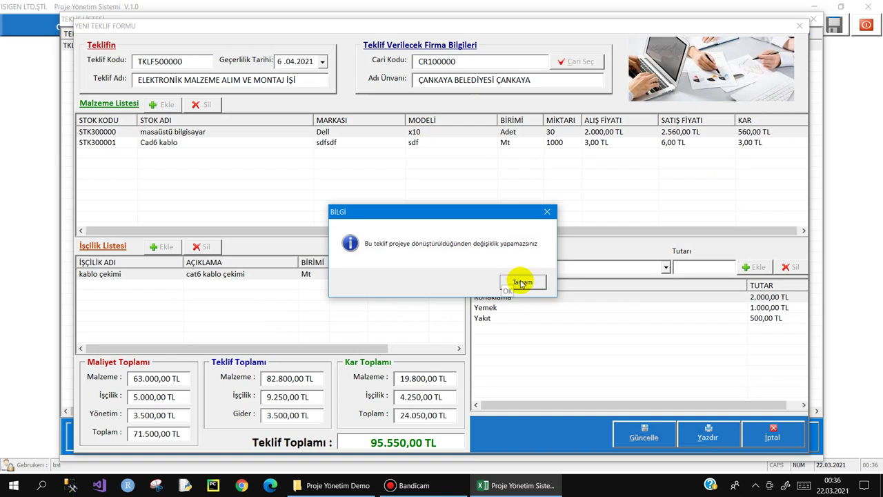
{"action": "left_click", "coordinate": [522, 283]}
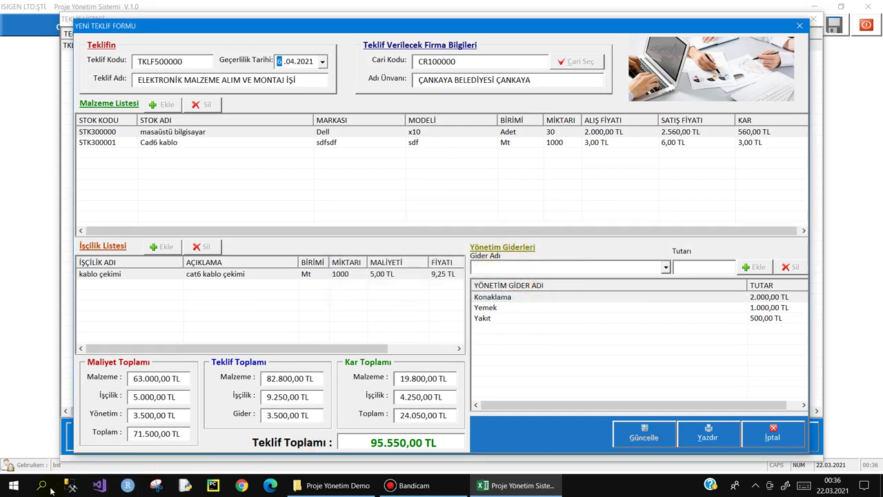
{"action": "left_click", "coordinate": [156, 485]}
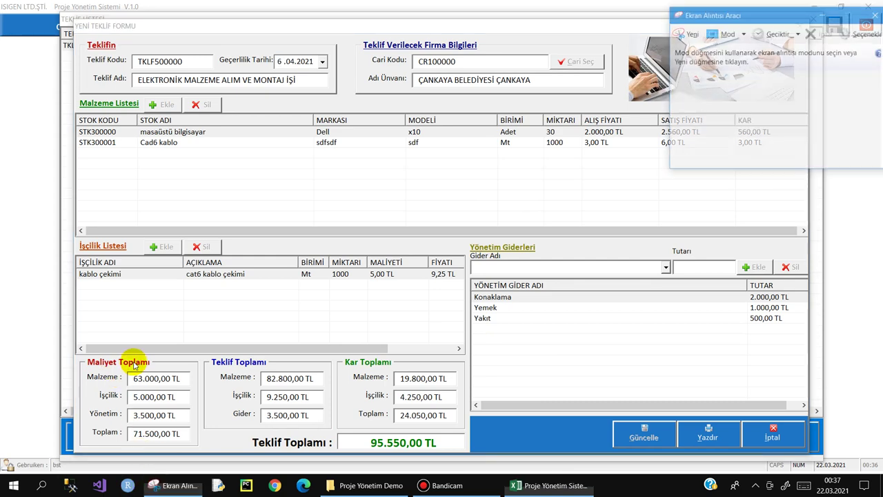
{"action": "left_click", "coordinate": [687, 33]}
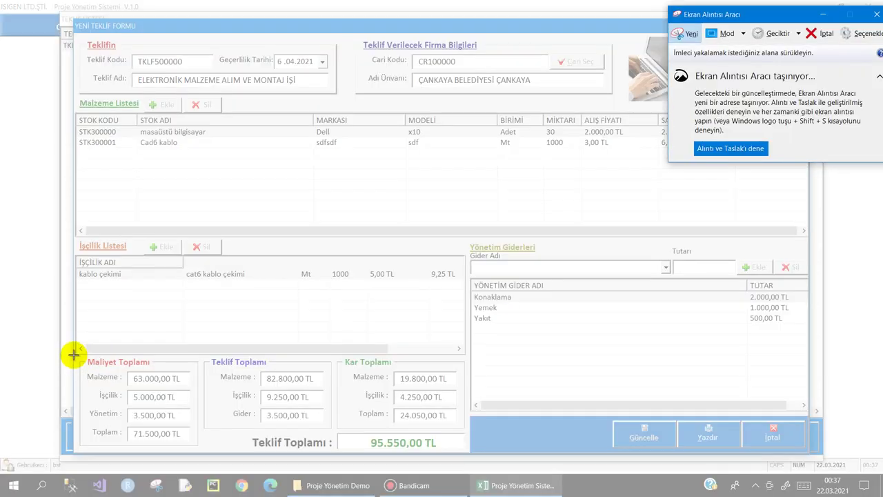
{"action": "left_click_drag", "start_coordinate": [74, 355], "coordinate": [470, 454]}
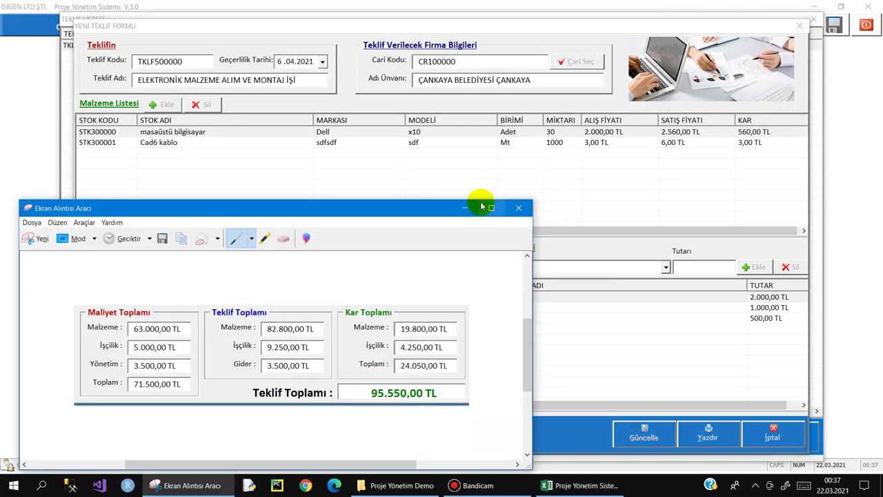
{"action": "left_click", "coordinate": [460, 205]}
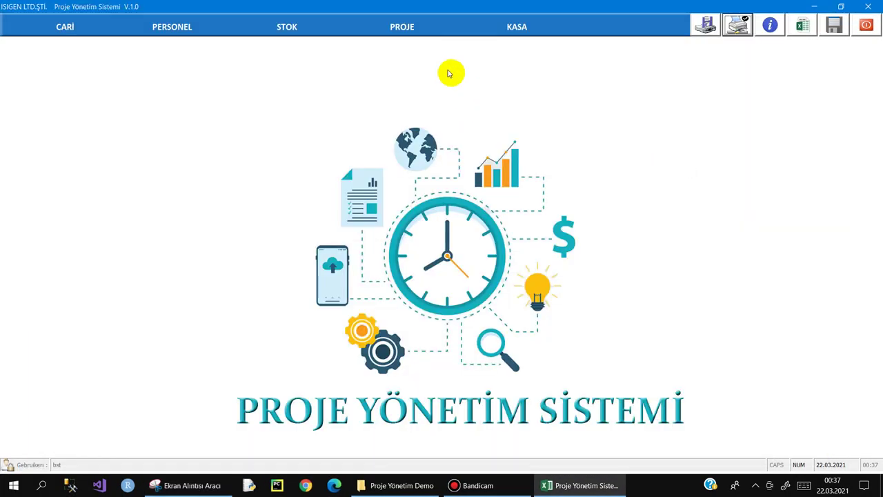
Step: Open the Proje Listesi, select PRJ700001, and scroll across its columns
{"action": "left_click", "coordinate": [403, 26]}
{"action": "left_click", "coordinate": [411, 59]}
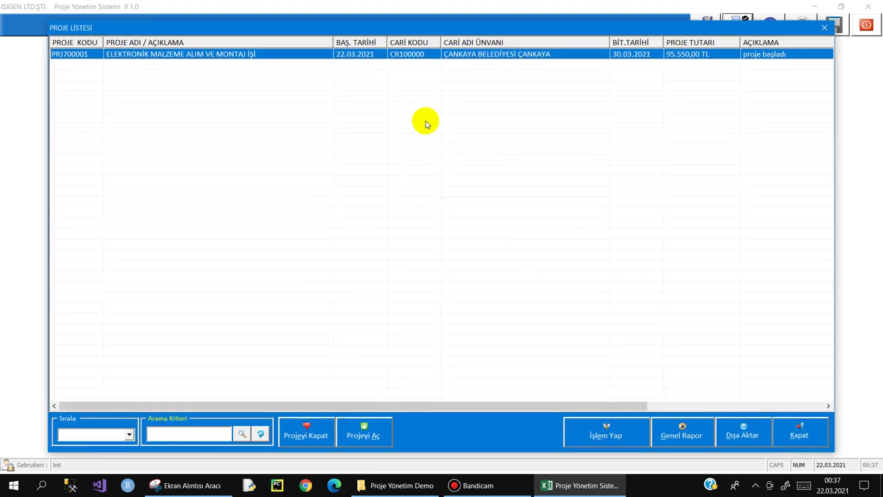
{"action": "left_click", "coordinate": [162, 59]}
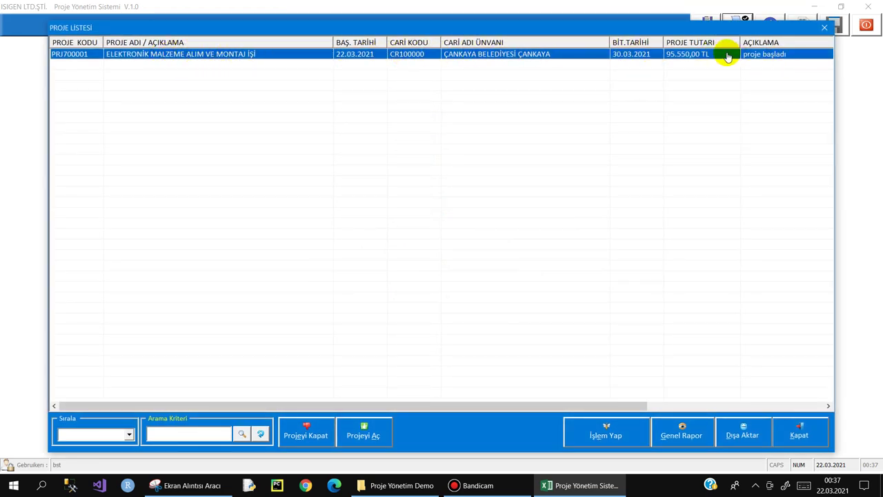
{"action": "mouse_move", "coordinate": [594, 406]}
{"action": "left_mouse_down"}
{"action": "mouse_move", "coordinate": [792, 405]}
{"action": "mouse_move", "coordinate": [449, 418]}
{"action": "left_mouse_up"}
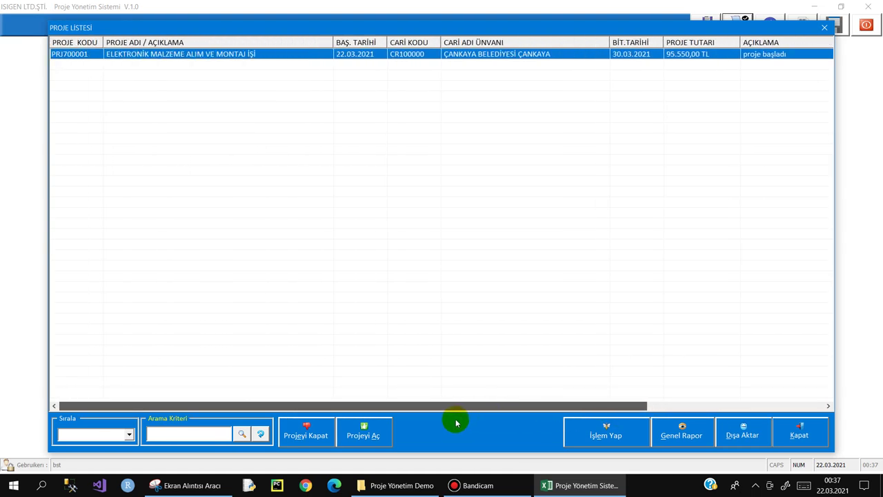
Step: Log 20 masaüstü bilgisayar as used material on PRJ700001
{"action": "left_click", "coordinate": [595, 435]}
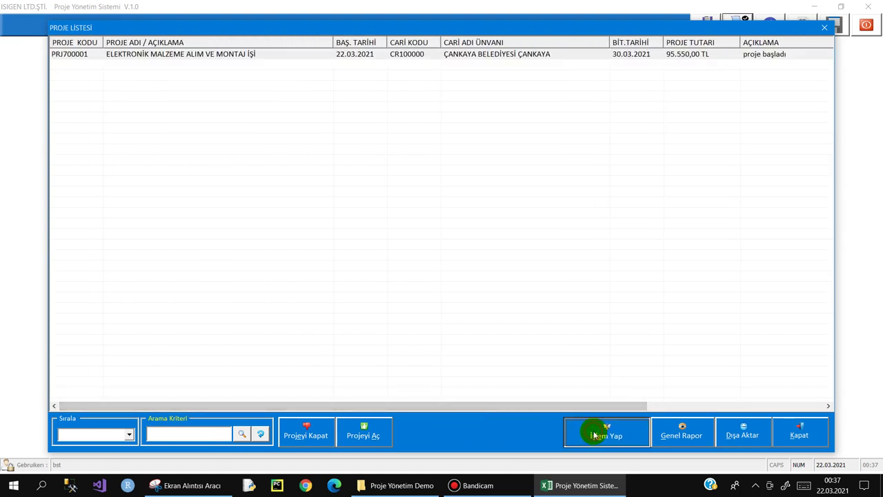
{"action": "left_click", "coordinate": [807, 55]}
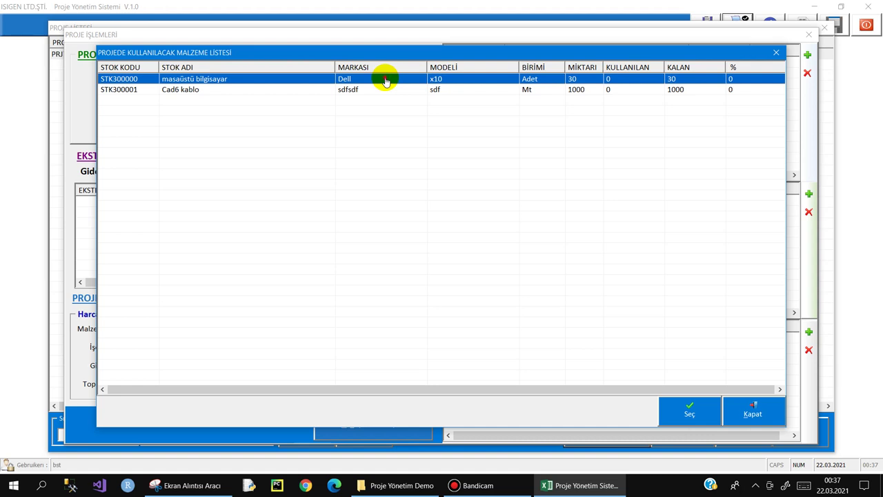
{"action": "double_click", "coordinate": [385, 81]}
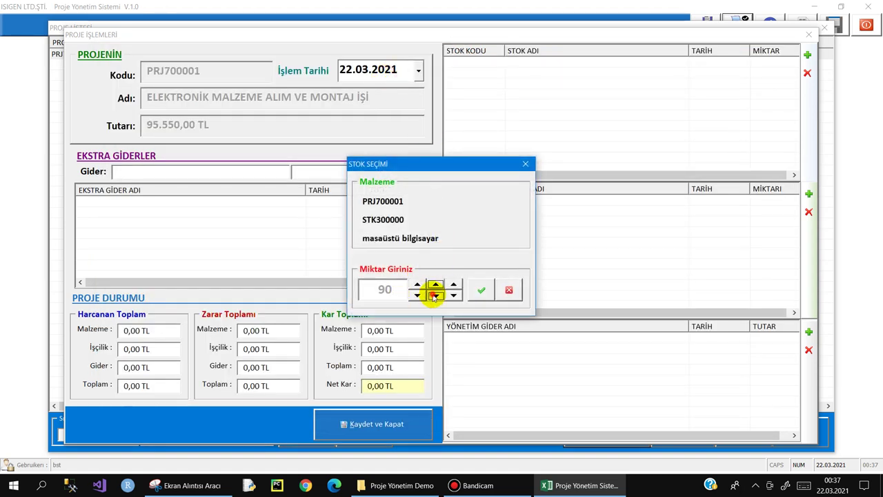
{"action": "left_click", "coordinate": [435, 295]}
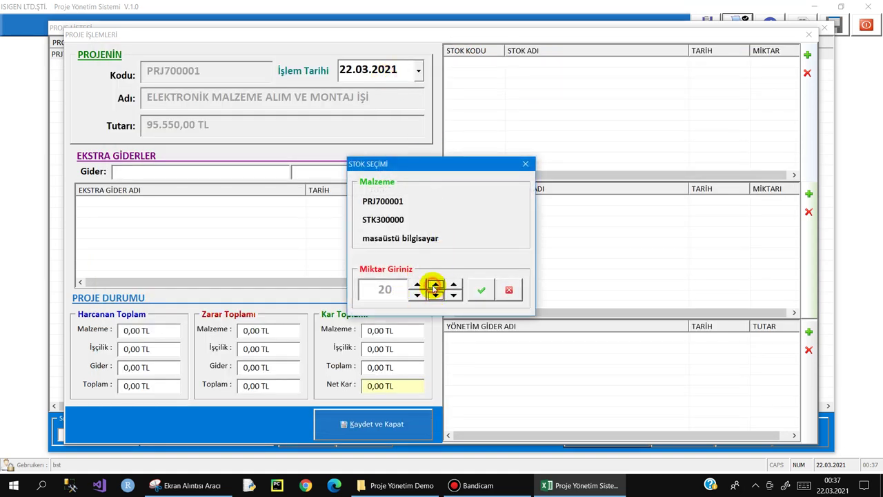
{"action": "left_click", "coordinate": [481, 290]}
{"action": "left_click", "coordinate": [430, 282]}
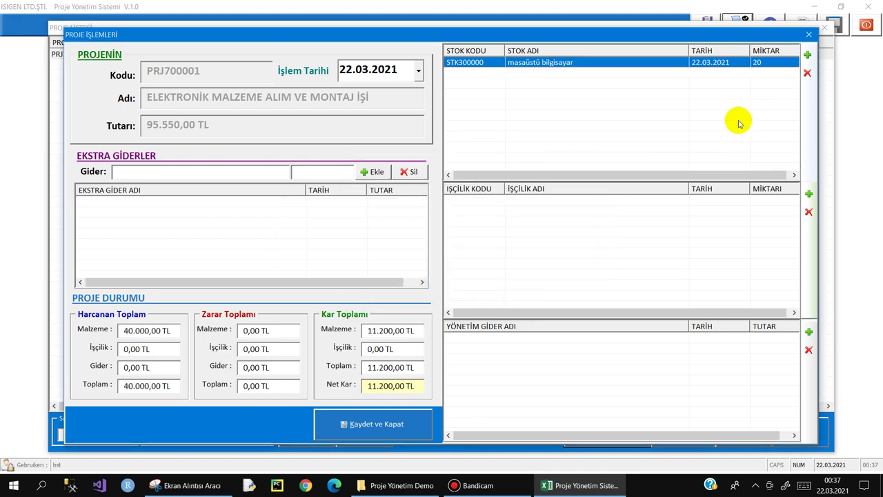
Step: Log 500 Mt of Cad6 kablo as used material
{"action": "left_click", "coordinate": [808, 55]}
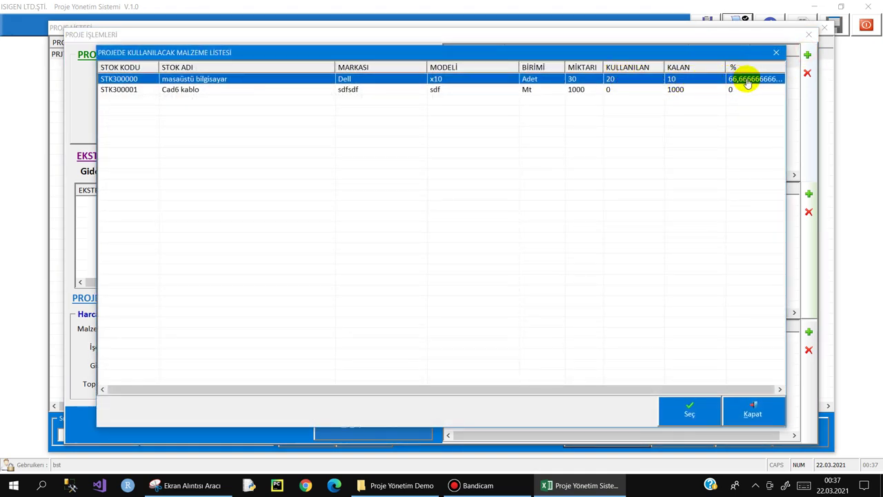
{"action": "double_click", "coordinate": [611, 89]}
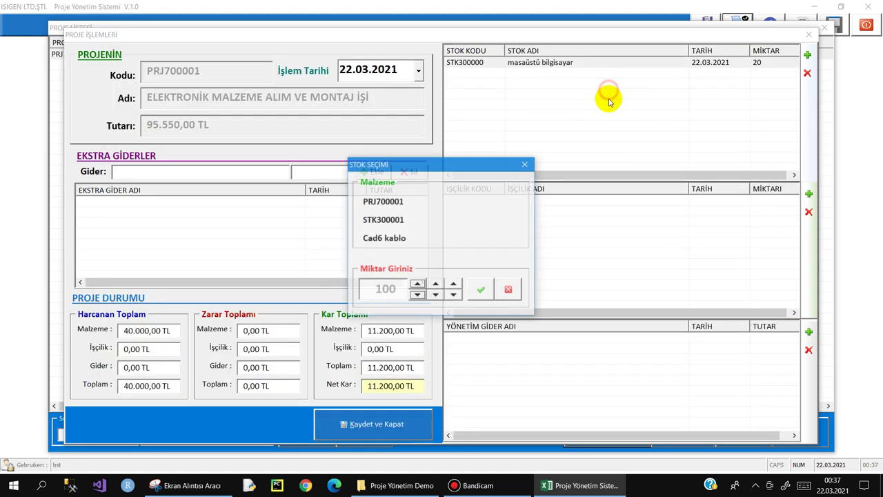
{"action": "left_click", "coordinate": [509, 289]}
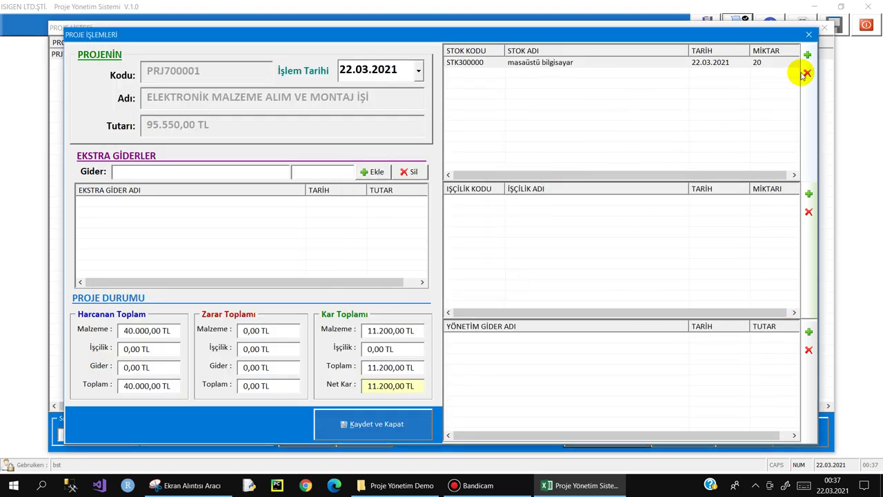
{"action": "left_click", "coordinate": [807, 55]}
{"action": "double_click", "coordinate": [583, 90]}
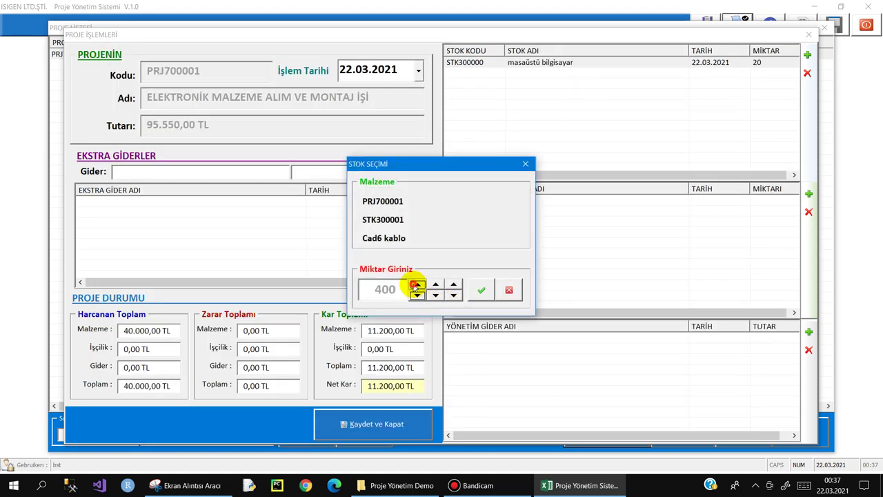
{"action": "left_click", "coordinate": [481, 289]}
{"action": "left_click", "coordinate": [432, 282]}
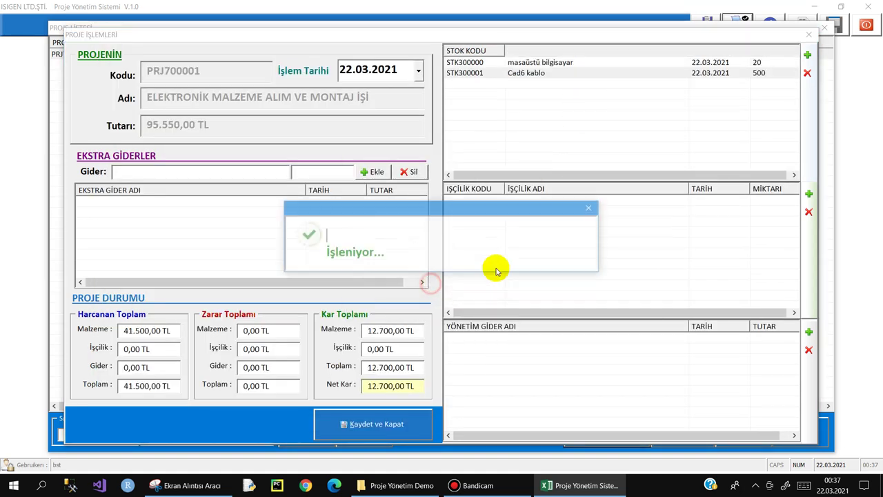
Step: Check the remaining stock figures for Cad6 kablo and masaüstü bilgisayar
{"action": "left_click", "coordinate": [807, 55]}
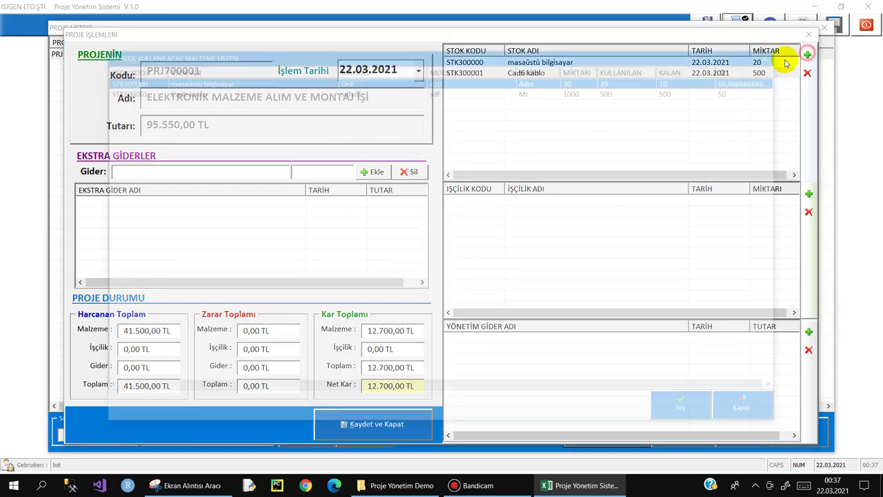
{"action": "left_click", "coordinate": [675, 90]}
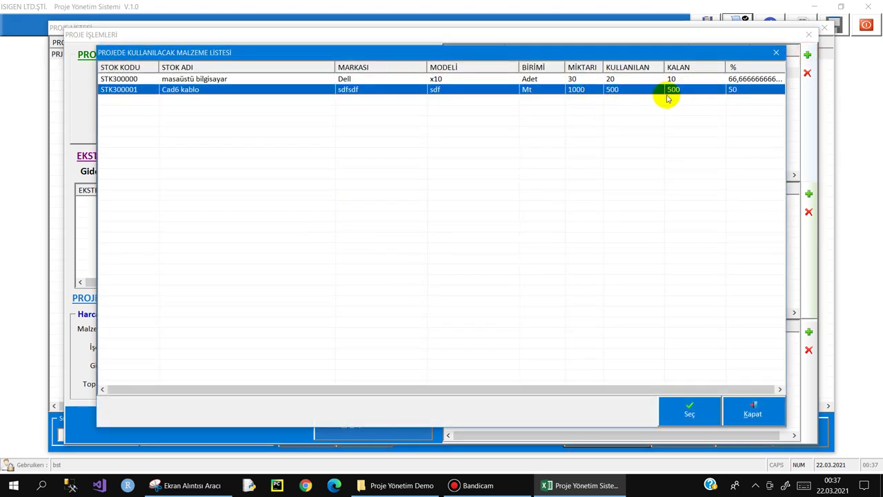
{"action": "left_click", "coordinate": [671, 78]}
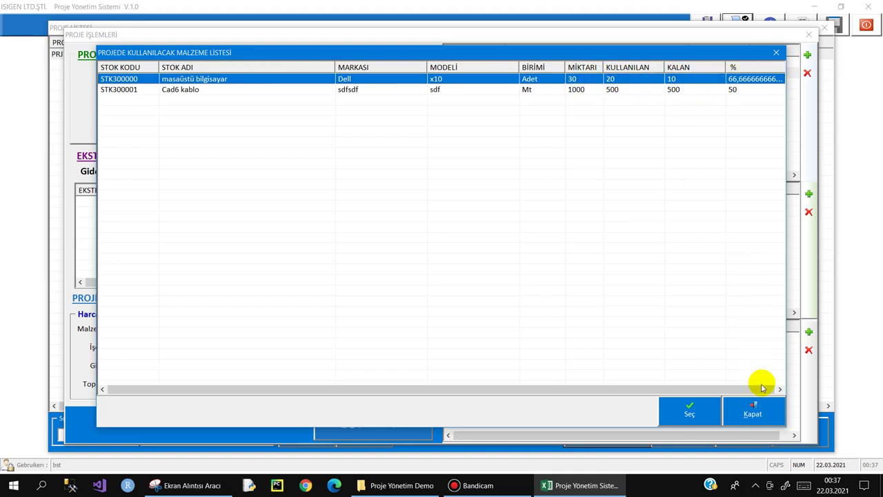
{"action": "left_click", "coordinate": [753, 410]}
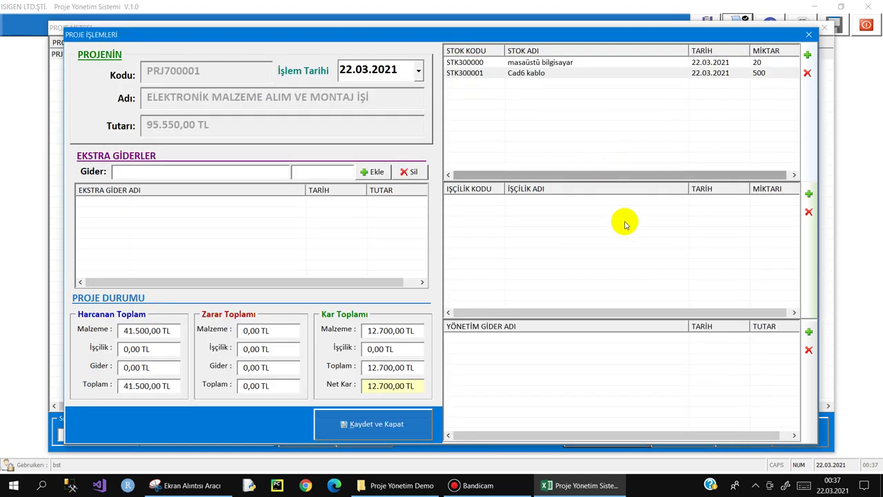
Step: Add 100 Mt of kablo çekimi labour and save the project
{"action": "left_click", "coordinate": [809, 194]}
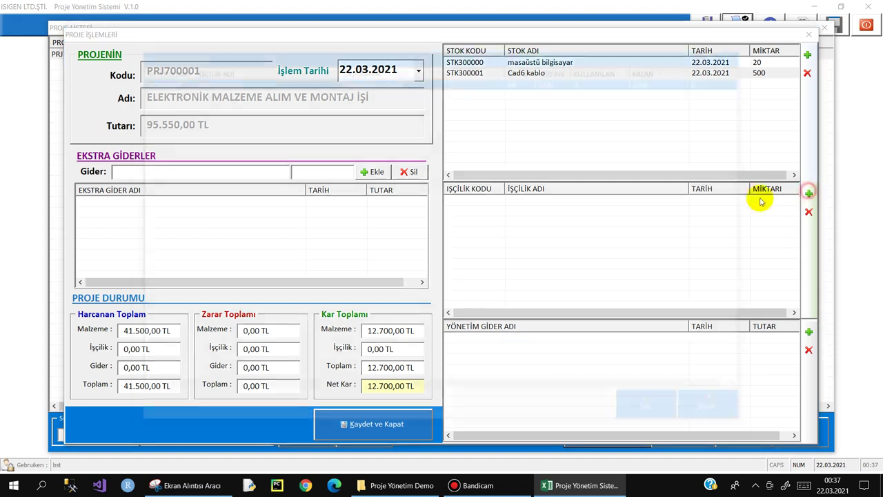
{"action": "double_click", "coordinate": [304, 80]}
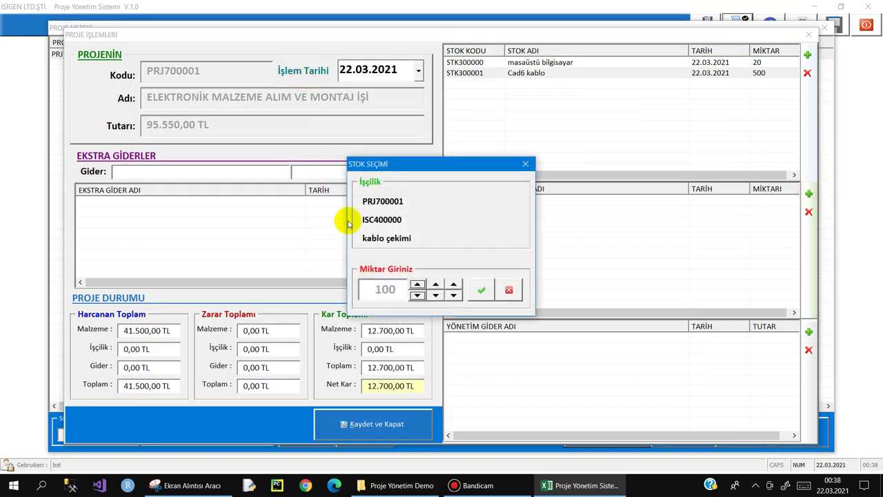
{"action": "left_click", "coordinate": [481, 291]}
{"action": "left_click", "coordinate": [424, 283]}
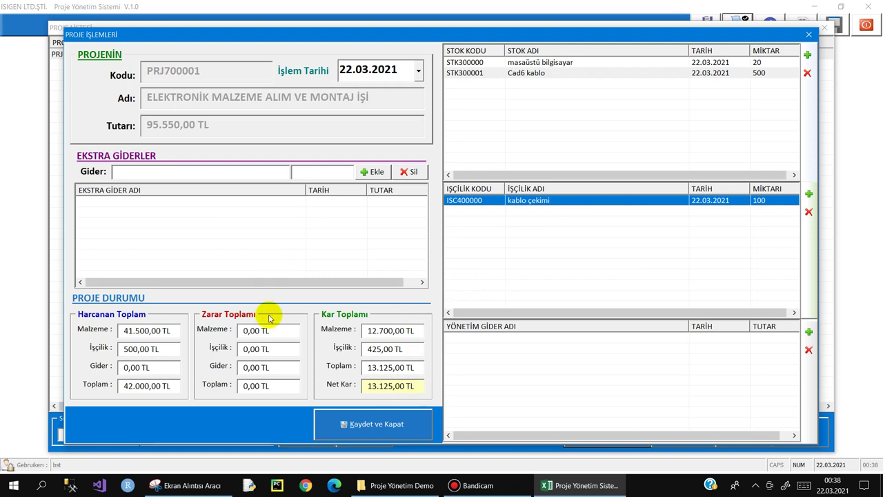
{"action": "left_click", "coordinate": [386, 425]}
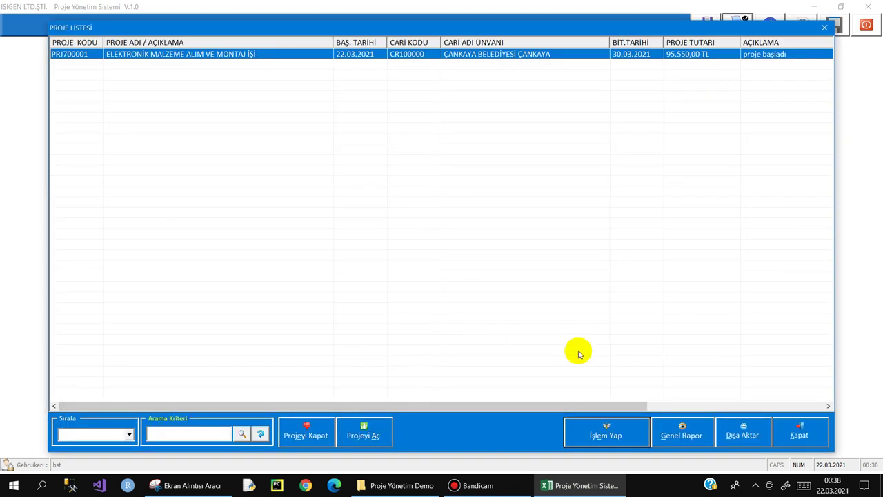
Step: Add 10 more masaüstü bilgisayar to PRJ700001
{"action": "left_click", "coordinate": [601, 436]}
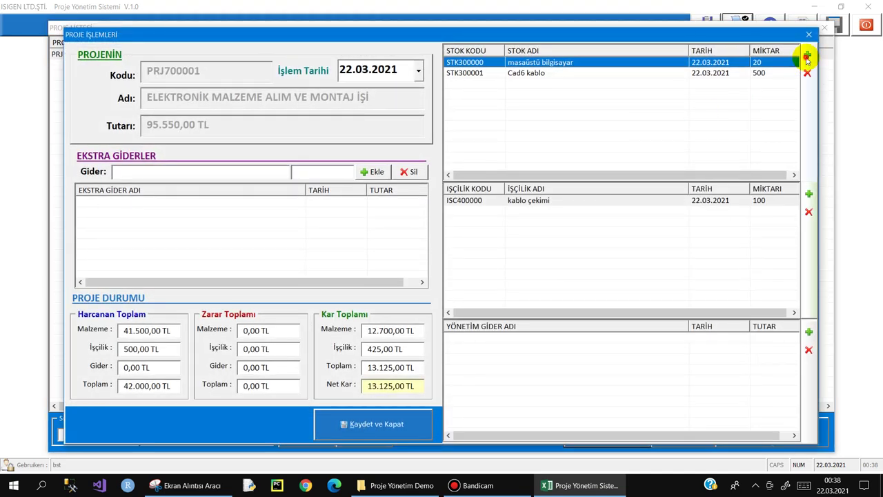
{"action": "left_click", "coordinate": [808, 58]}
{"action": "double_click", "coordinate": [557, 79]}
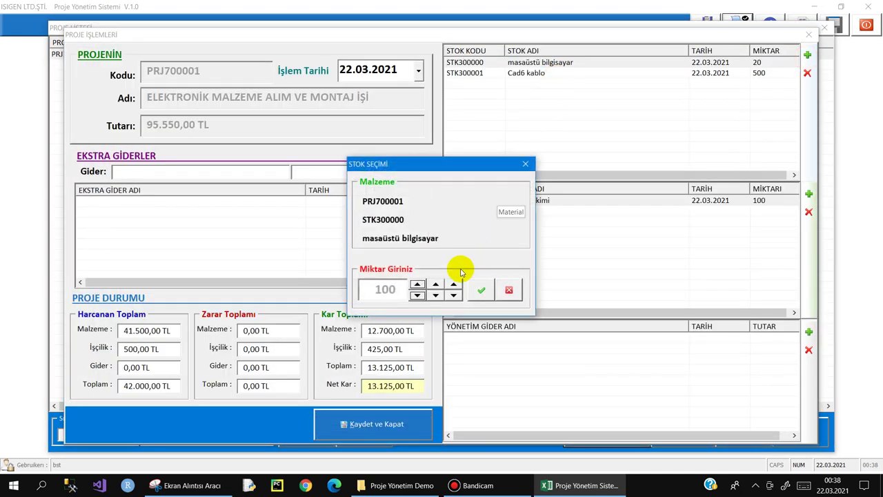
{"action": "left_click", "coordinate": [417, 295]}
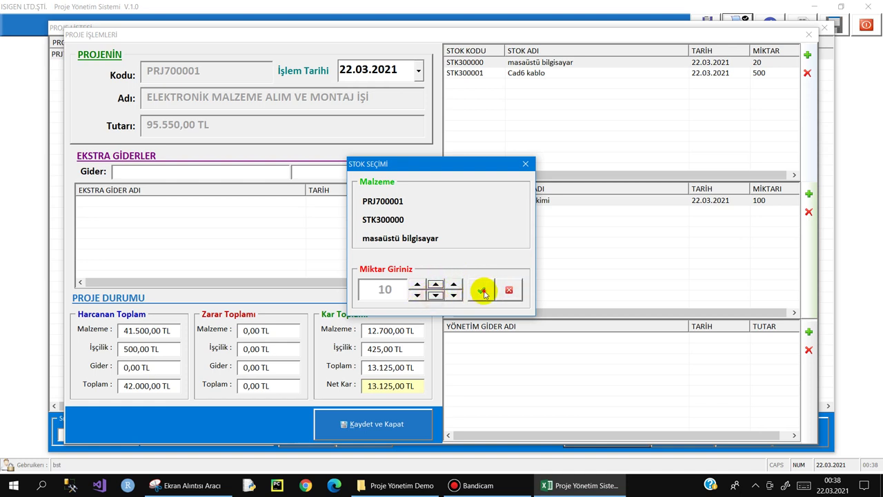
{"action": "left_click", "coordinate": [484, 291]}
{"action": "left_click", "coordinate": [433, 283]}
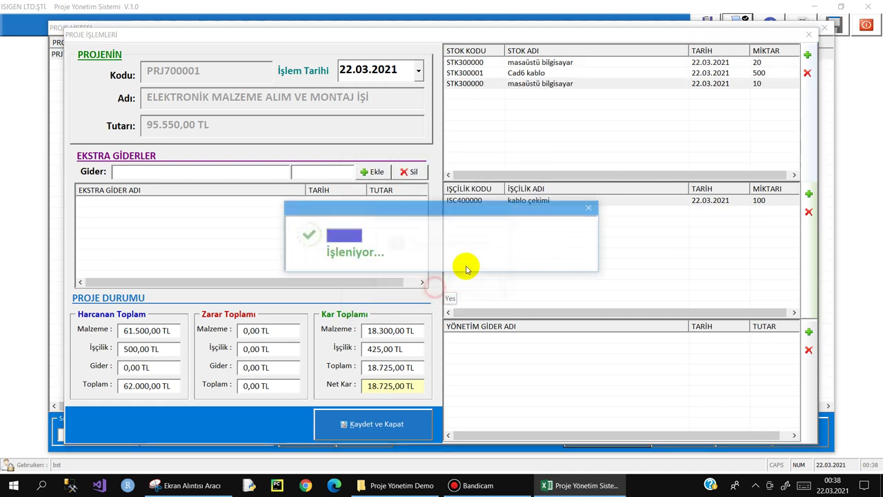
Step: Add another 500 Mt of Cad6 kablo and save the project
{"action": "left_click", "coordinate": [808, 55]}
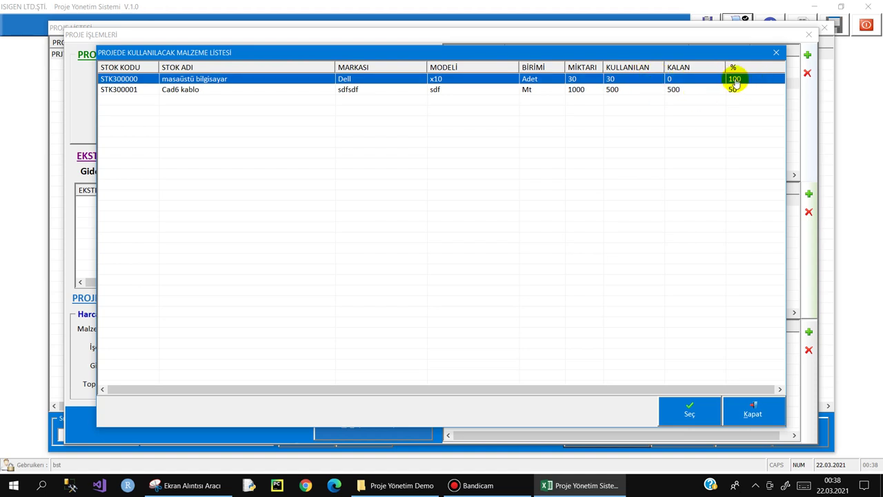
{"action": "double_click", "coordinate": [641, 90]}
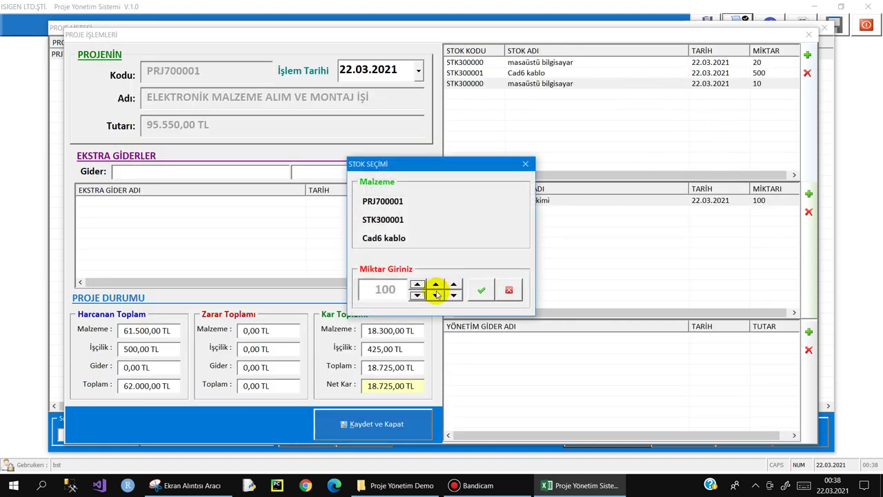
{"action": "left_click", "coordinate": [508, 290]}
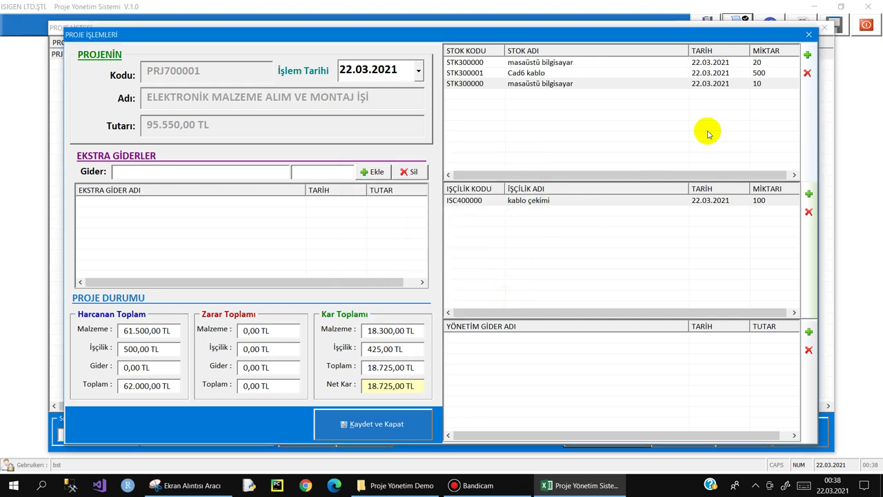
{"action": "left_click", "coordinate": [806, 55]}
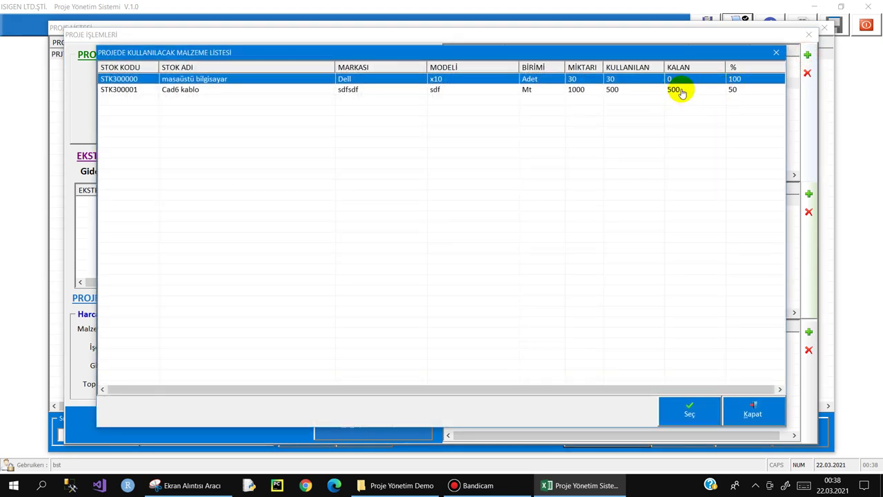
{"action": "double_click", "coordinate": [680, 91]}
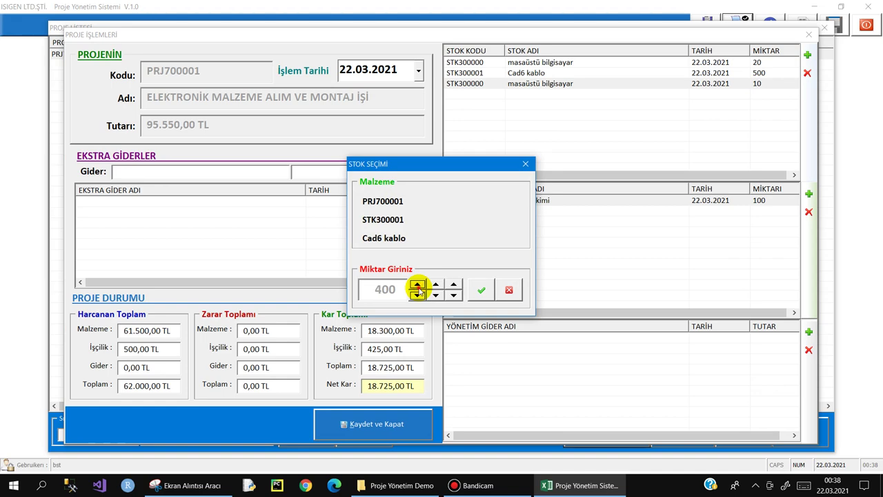
{"action": "left_click", "coordinate": [417, 285]}
{"action": "left_click", "coordinate": [481, 290]}
{"action": "left_click", "coordinate": [380, 280]}
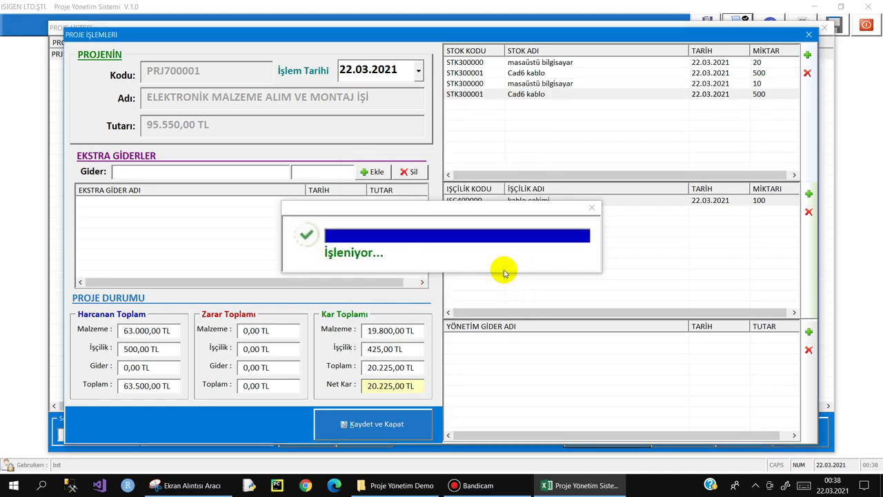
{"action": "left_click", "coordinate": [366, 418]}
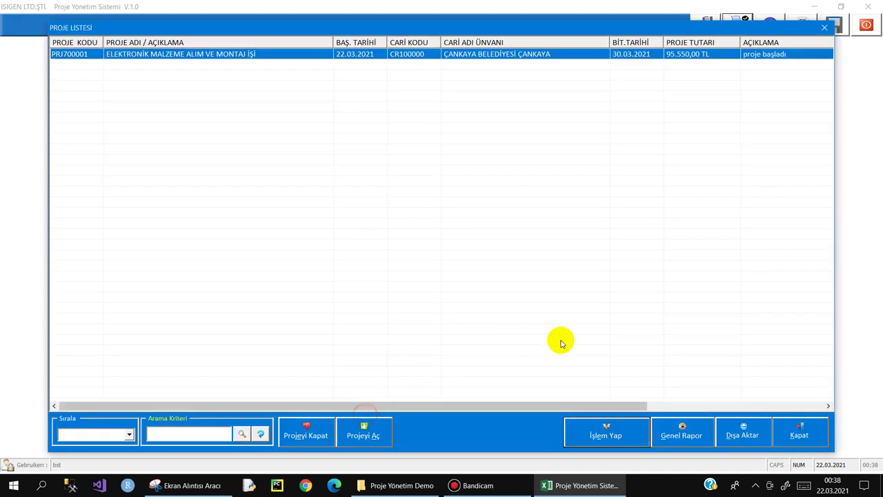
Step: In the general report, review material cost 63.000,00 TL, profit 19.800,00 TL and %100 completion
{"action": "left_click", "coordinate": [678, 430]}
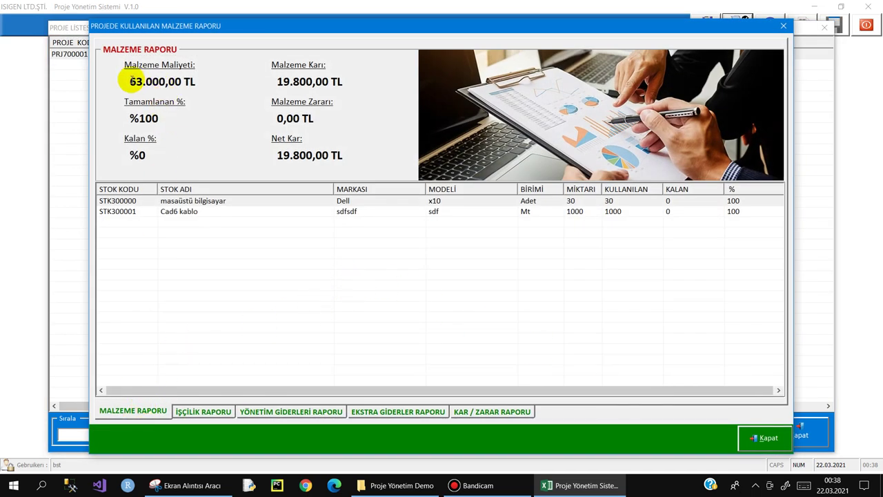
{"action": "left_click_drag", "start_coordinate": [130, 83], "coordinate": [187, 81]}
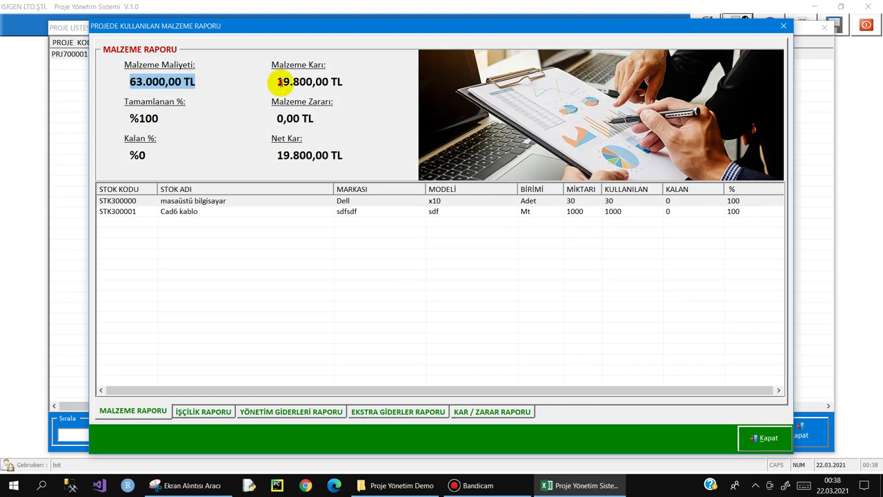
{"action": "left_click_drag", "start_coordinate": [278, 81], "coordinate": [339, 82]}
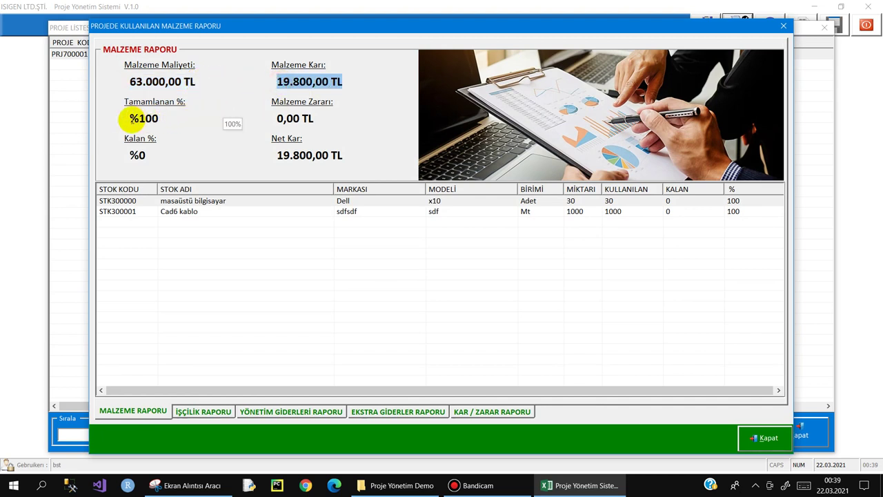
{"action": "left_click_drag", "start_coordinate": [127, 119], "coordinate": [151, 118]}
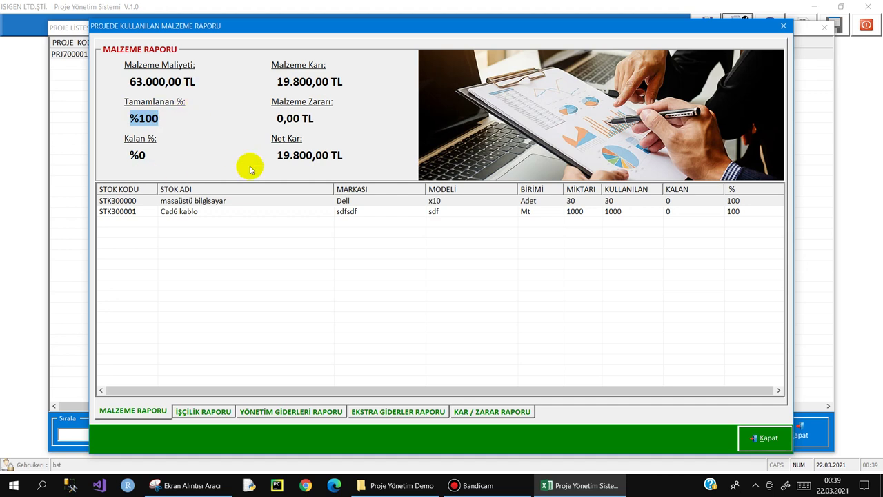
{"action": "left_click", "coordinate": [243, 201]}
{"action": "left_click", "coordinate": [254, 211]}
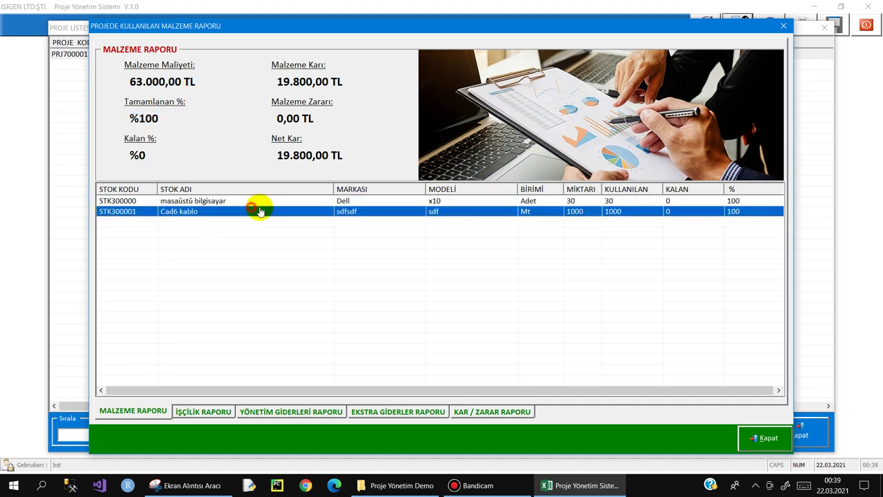
{"action": "left_click", "coordinate": [721, 201]}
{"action": "left_click", "coordinate": [731, 211]}
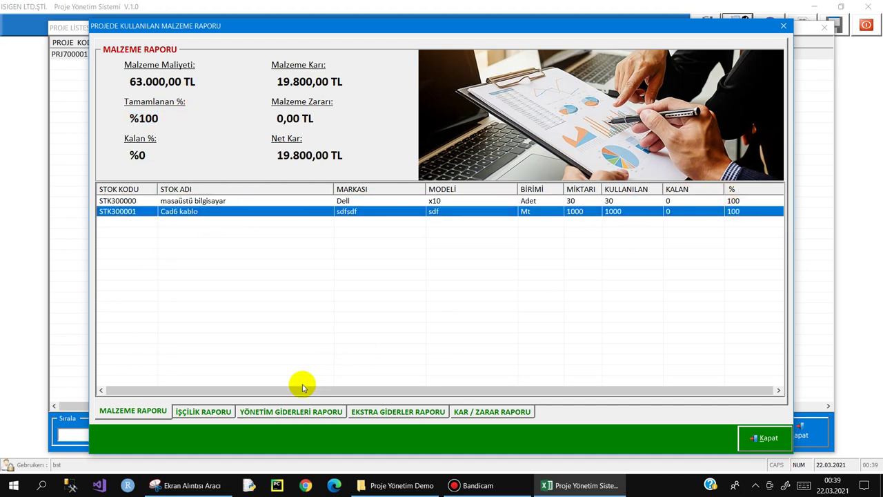
Step: Step through the labour and management expense reports to the KAR / ZARAR summary
{"action": "left_click", "coordinate": [203, 412]}
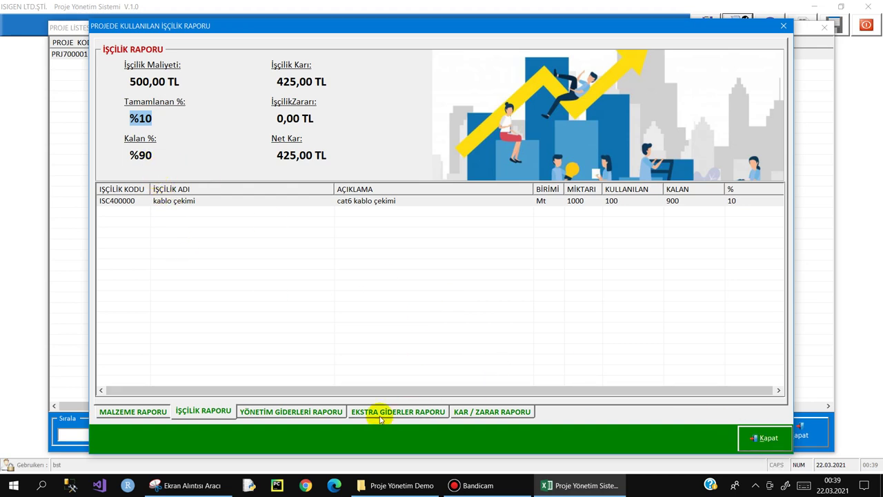
{"action": "left_click", "coordinate": [287, 412]}
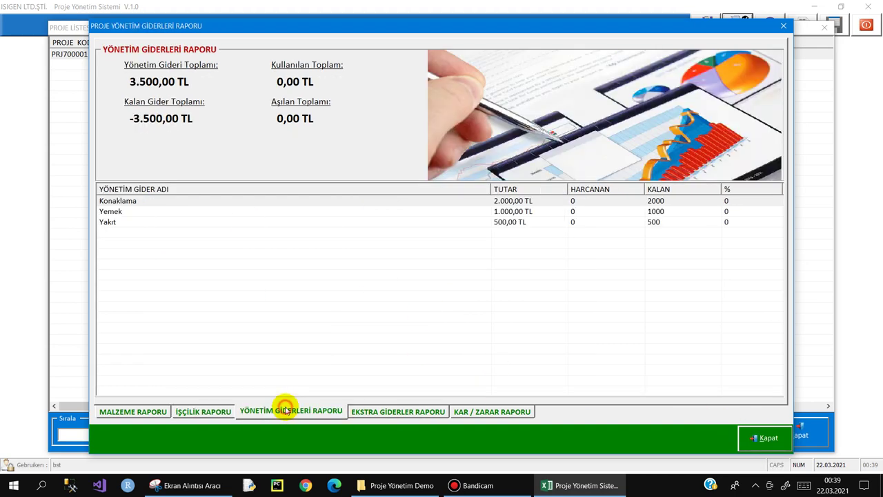
{"action": "left_click", "coordinate": [398, 413]}
{"action": "left_click", "coordinate": [475, 412]}
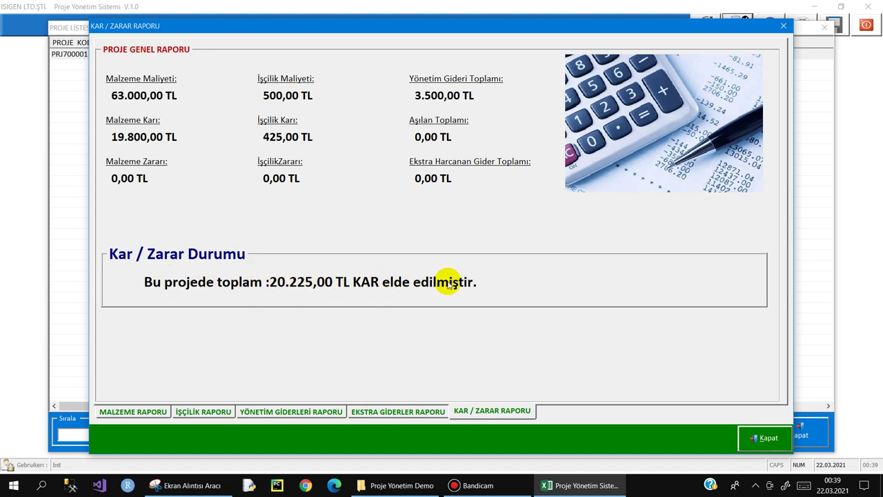
{"action": "left_click", "coordinate": [757, 438]}
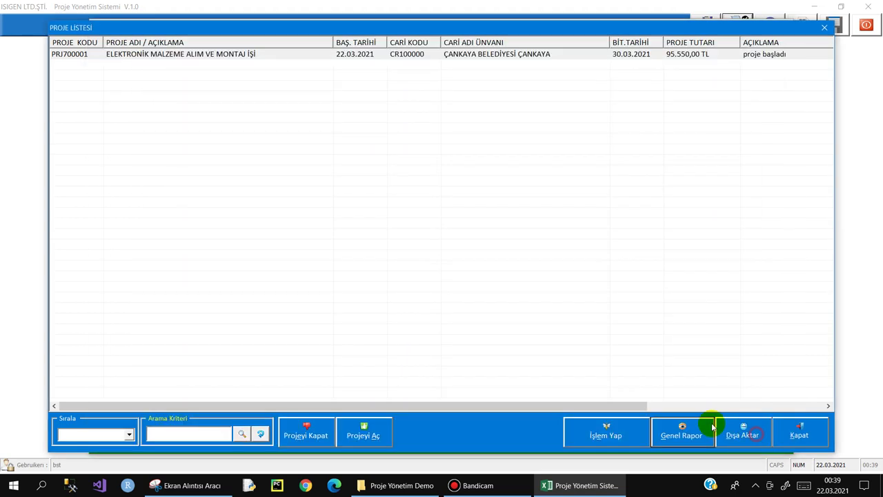
Step: Compare the snipped totals, then reopen the profit/loss report showing 20.225,00 TL profit
{"action": "left_click", "coordinate": [184, 485]}
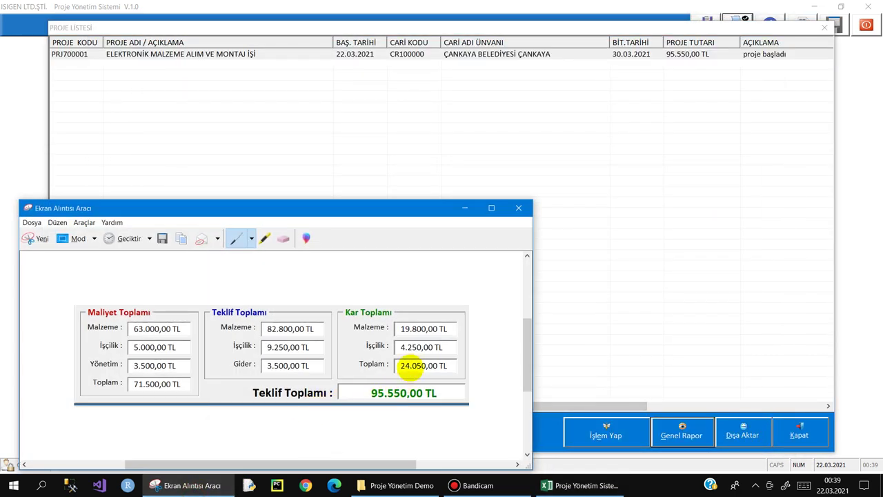
{"action": "left_click", "coordinate": [465, 208]}
{"action": "left_click", "coordinate": [682, 432]}
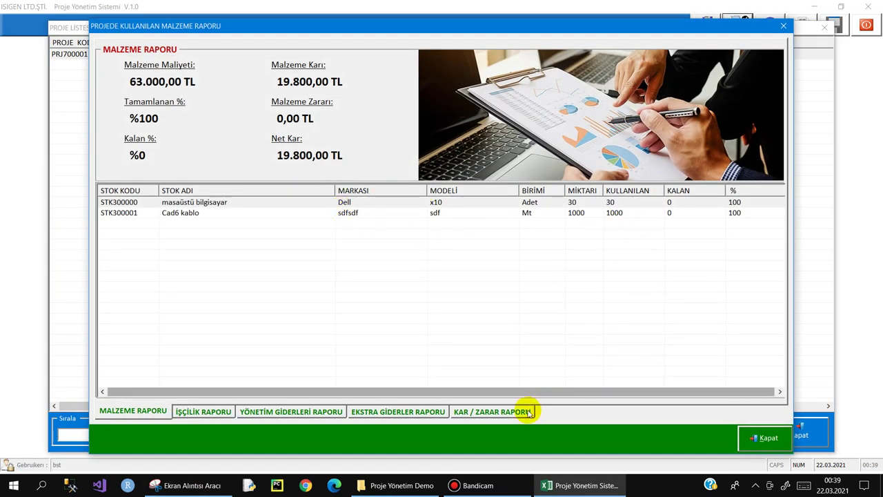
{"action": "left_click", "coordinate": [514, 411]}
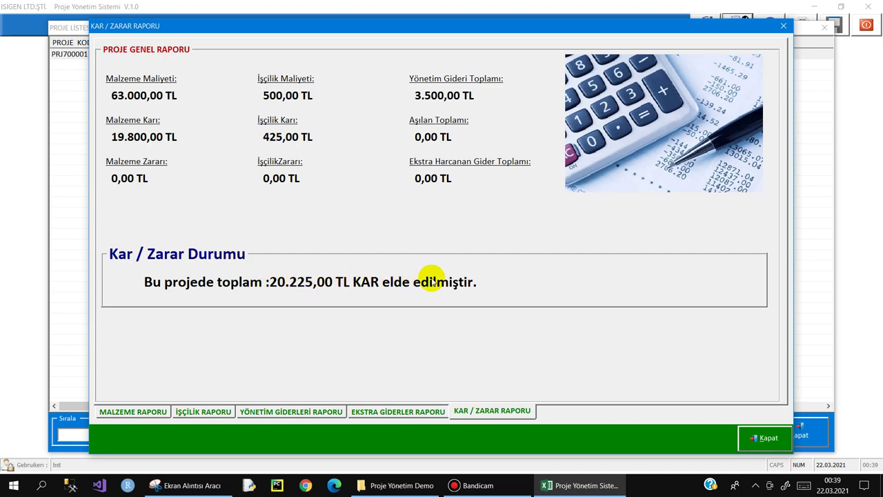
{"action": "key", "text": "Escape"}
Step: Add another 900 Mt of kablo çekimi labour (ISC400000) to PRJ700001 and save the project
{"action": "left_click", "coordinate": [603, 422]}
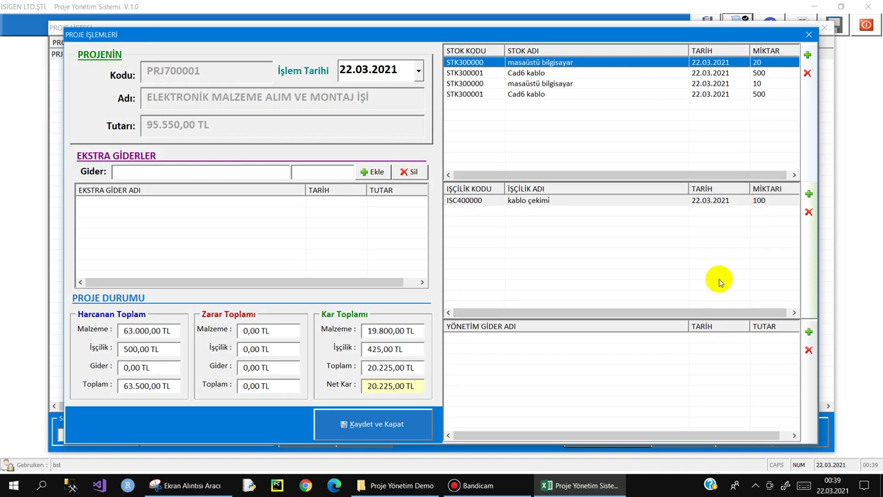
{"action": "left_click", "coordinate": [810, 193]}
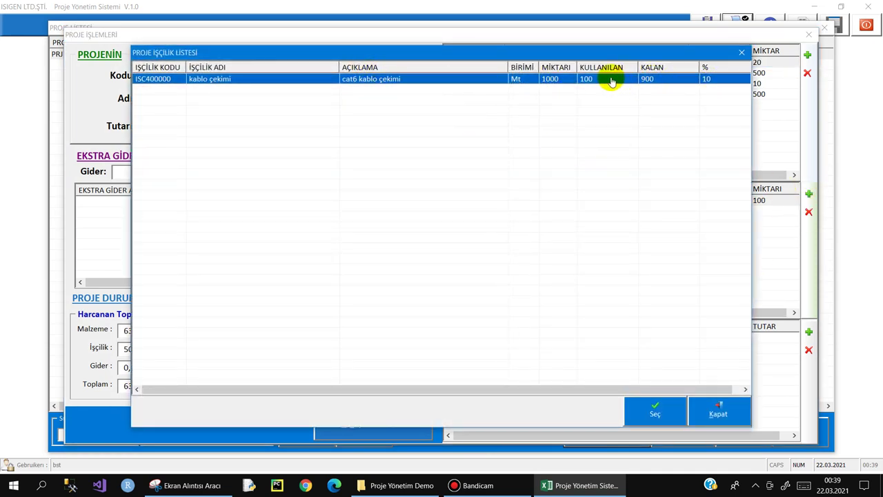
{"action": "double_click", "coordinate": [565, 80]}
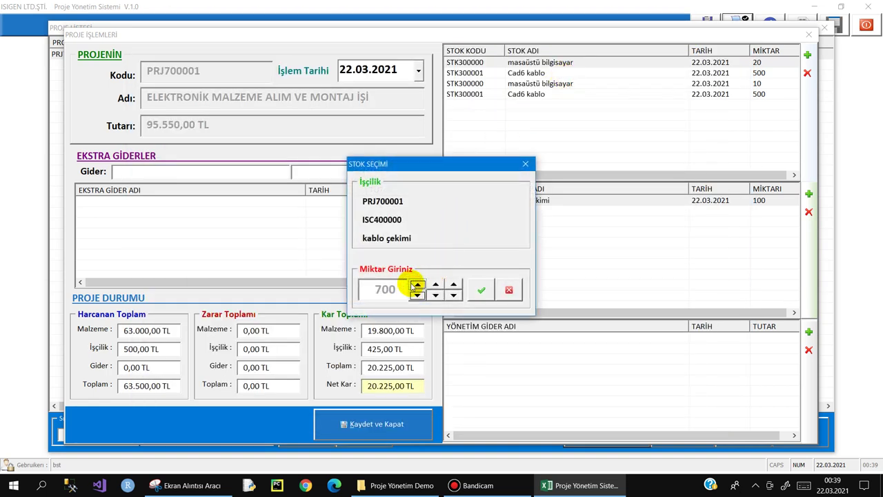
{"action": "left_click", "coordinate": [481, 290]}
{"action": "left_click", "coordinate": [425, 282]}
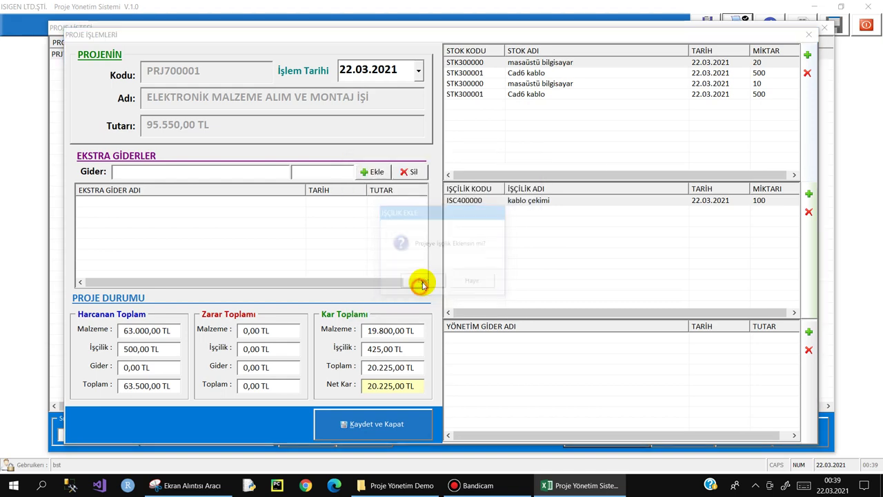
{"action": "left_click", "coordinate": [373, 423]}
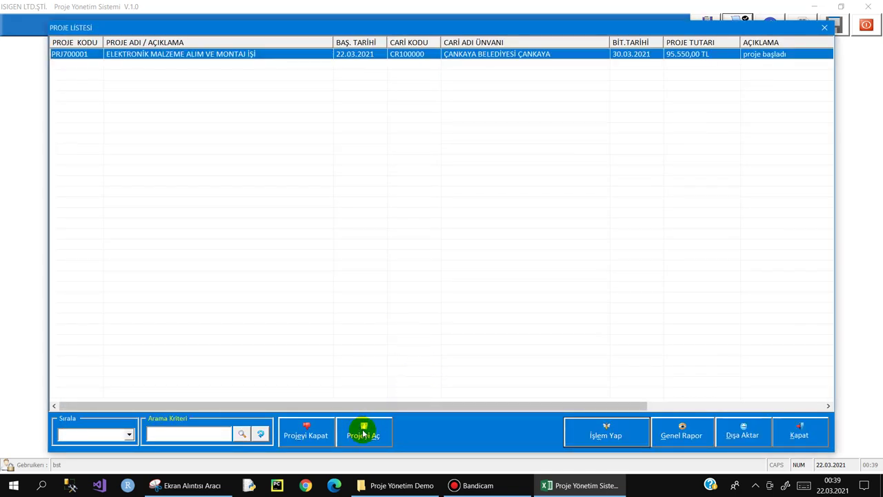
Step: Go through the general report's tabs to KAR / ZARAR, which shows 24.050,00 TL profit
{"action": "left_click", "coordinate": [669, 434]}
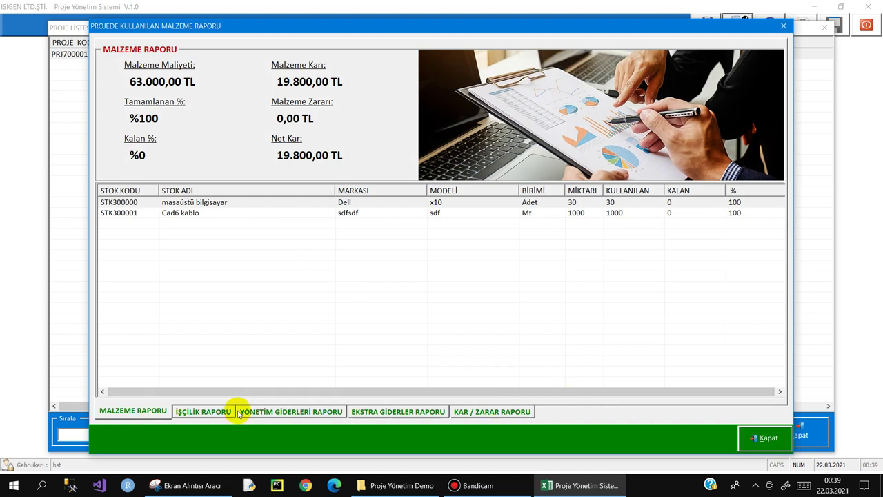
{"action": "left_click", "coordinate": [196, 414]}
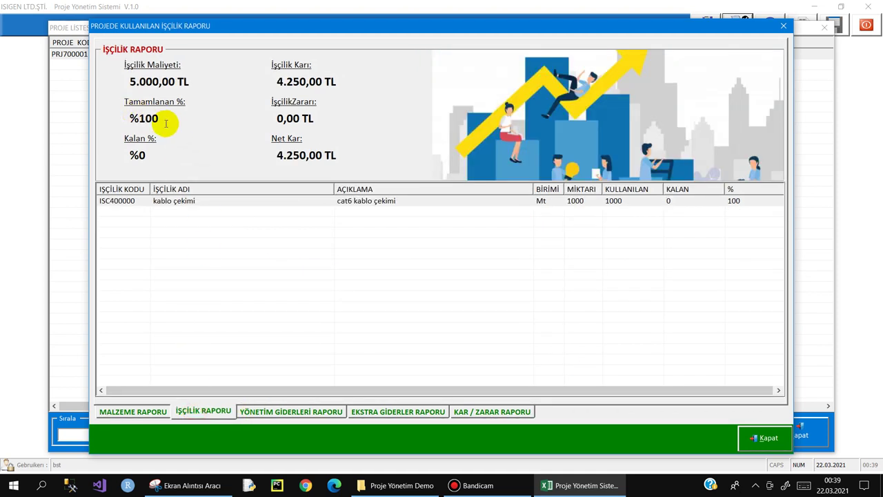
{"action": "left_click", "coordinate": [284, 412]}
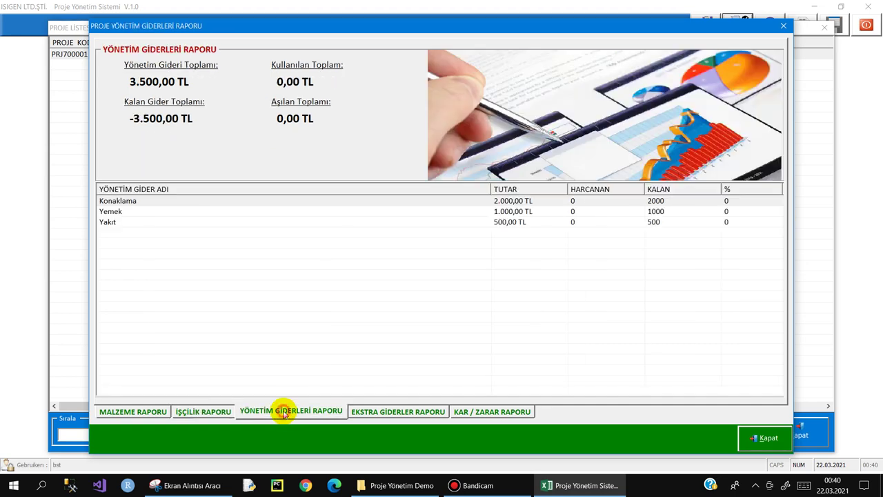
{"action": "left_click", "coordinate": [373, 412]}
{"action": "left_click", "coordinate": [474, 411]}
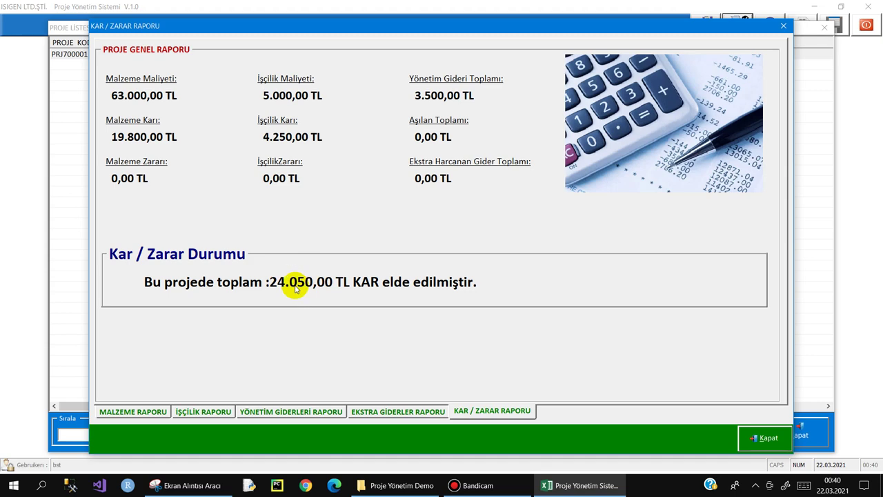
{"action": "key", "text": "Escape"}
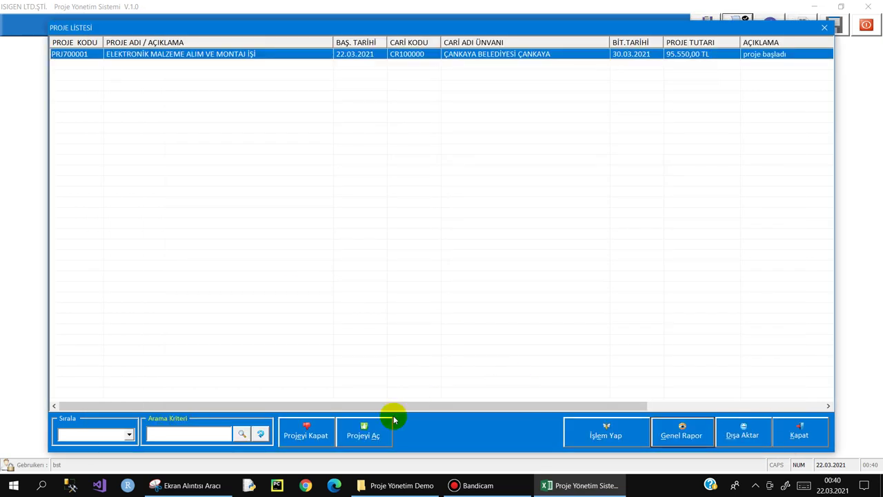
Step: Compare with the captured cost summary, then reopen PRJ700001's transaction entry window
{"action": "left_click", "coordinate": [192, 485]}
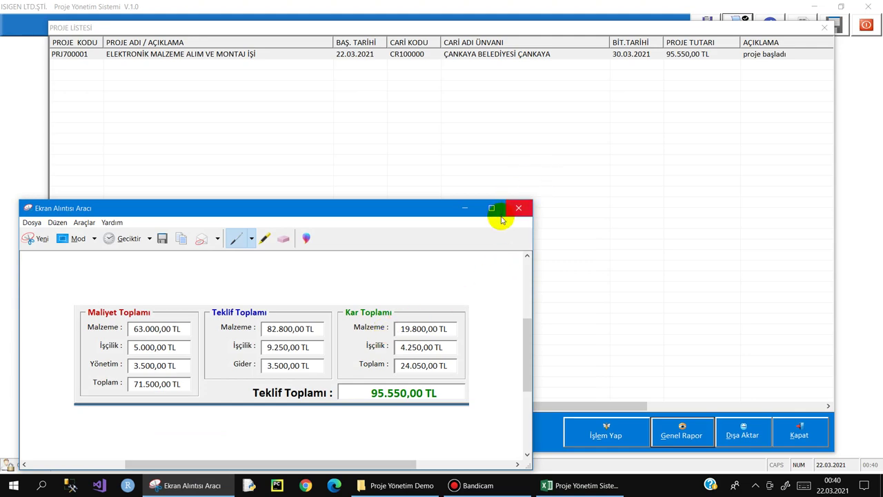
{"action": "left_click", "coordinate": [465, 208]}
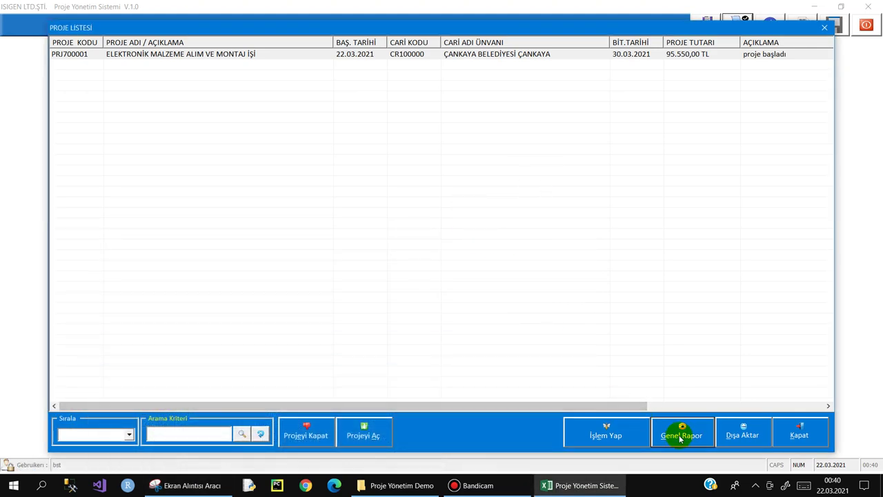
{"action": "left_click", "coordinate": [590, 434]}
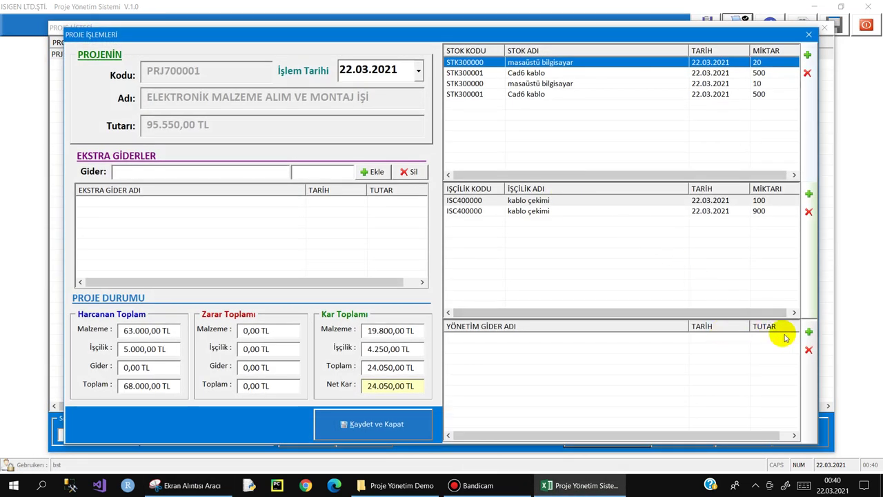
Step: Charge Konaklama 2.000 TL and Yemek 1.000 TL management expenses to the project
{"action": "left_click", "coordinate": [809, 333]}
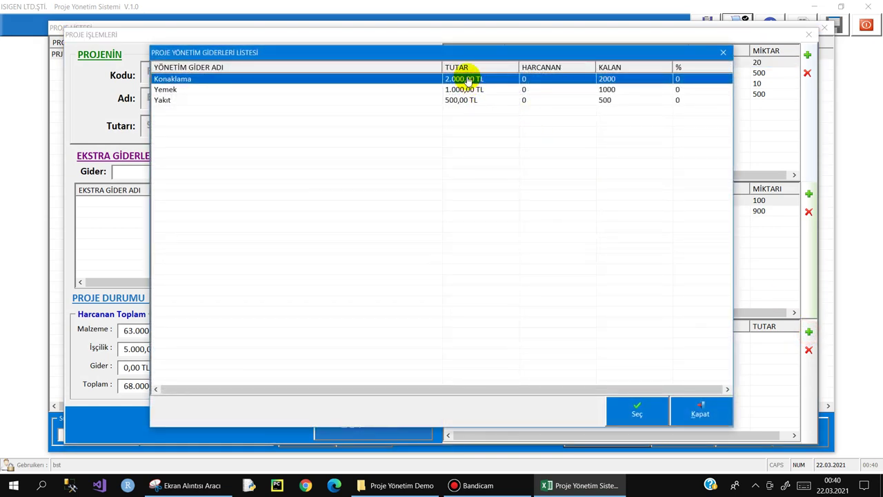
{"action": "double_click", "coordinate": [467, 79]}
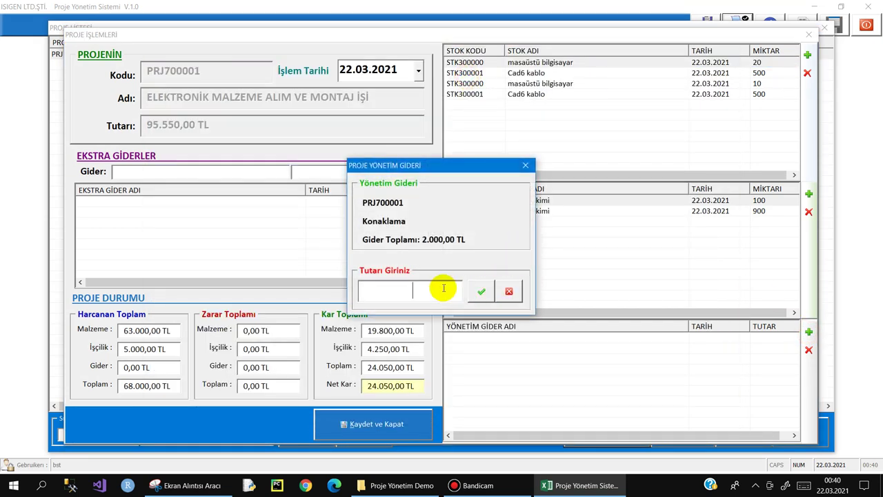
{"action": "type", "text": "2000"}
{"action": "left_click", "coordinate": [482, 294]}
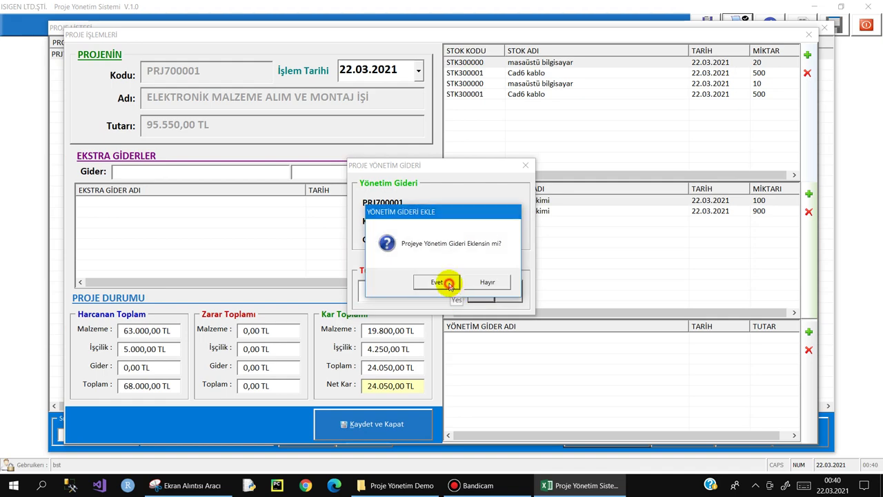
{"action": "left_click", "coordinate": [445, 338]}
{"action": "left_click", "coordinate": [808, 333]}
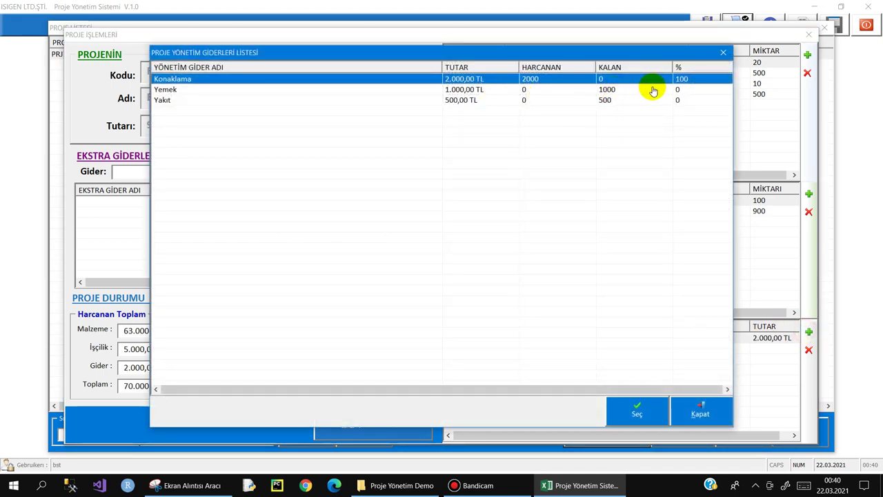
{"action": "double_click", "coordinate": [529, 89]}
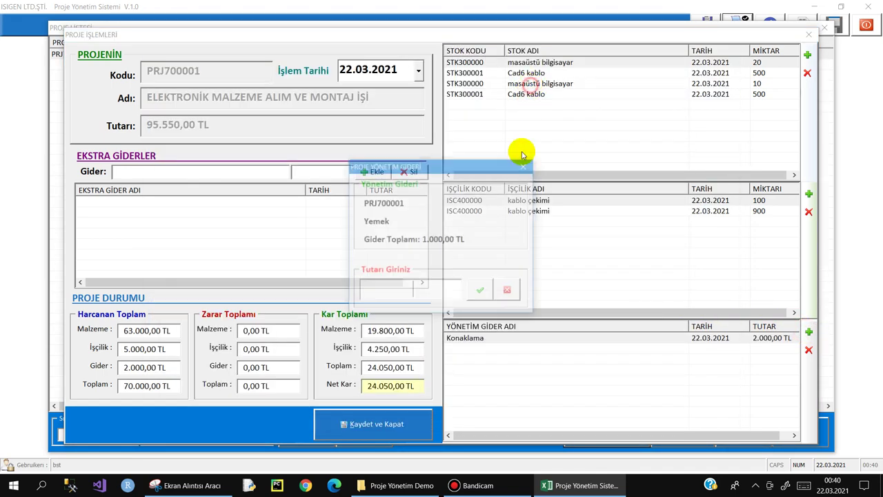
{"action": "left_click", "coordinate": [480, 294]}
{"action": "left_click", "coordinate": [422, 281]}
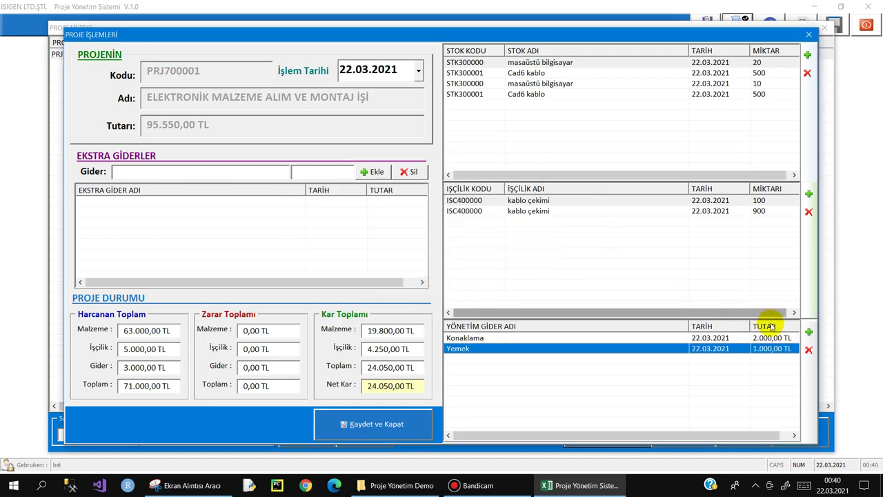
Step: Add the Yakıt 500 TL management expense and save the project
{"action": "left_click", "coordinate": [809, 332]}
{"action": "left_click", "coordinate": [474, 101]}
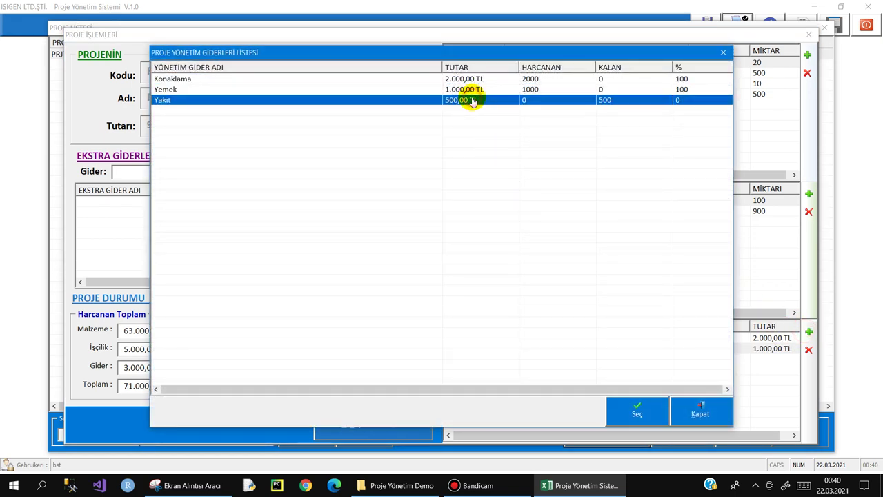
{"action": "double_click", "coordinate": [473, 100]}
{"action": "type", "text": "00"}
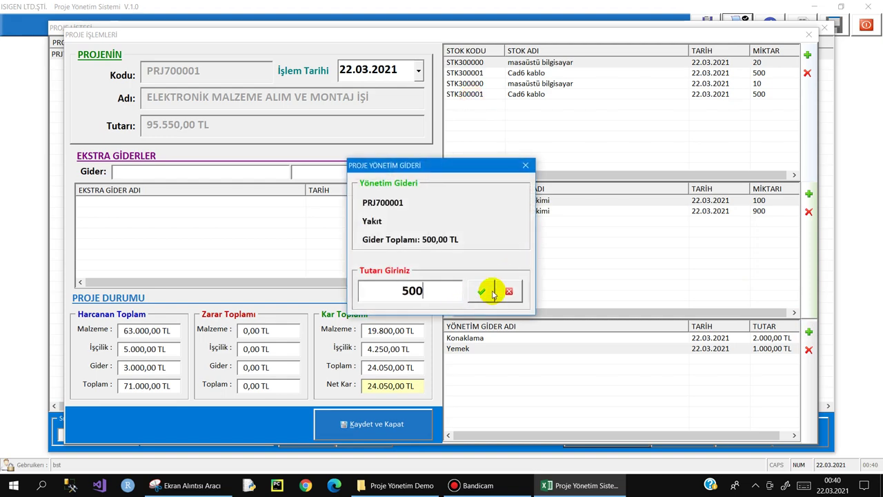
{"action": "left_click", "coordinate": [482, 292]}
{"action": "left_click", "coordinate": [375, 280]}
{"action": "left_click", "coordinate": [717, 359]}
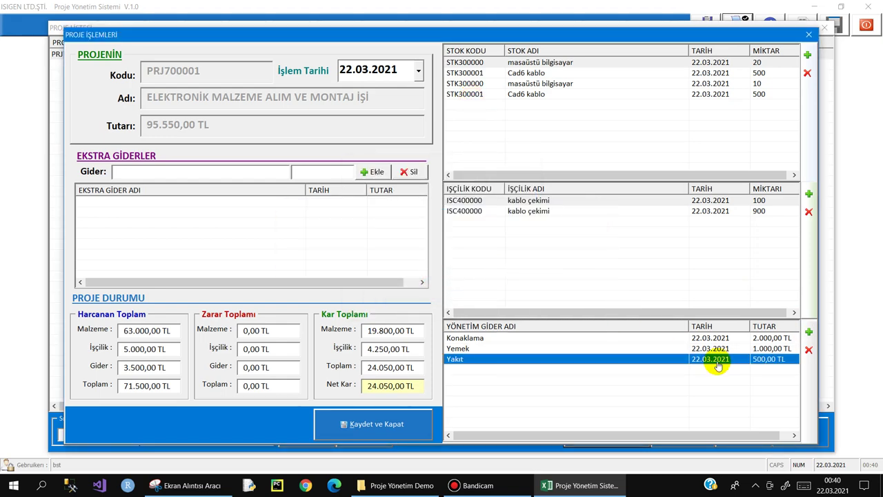
{"action": "left_click", "coordinate": [363, 426]}
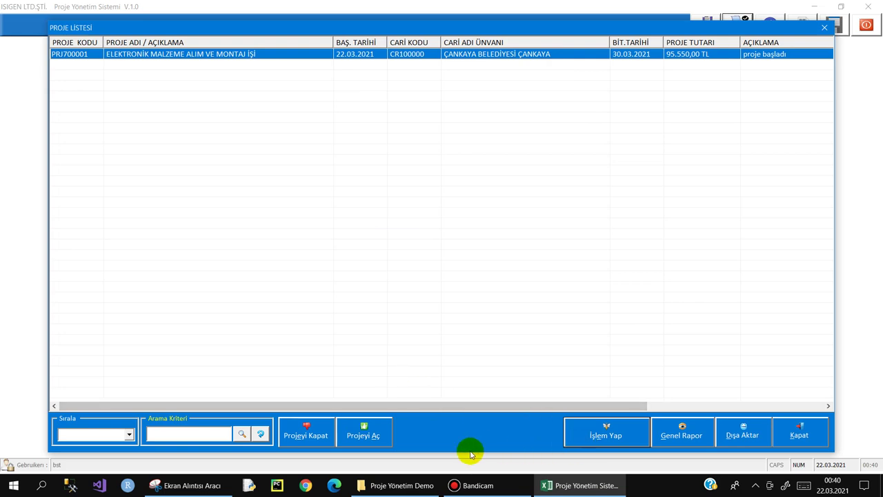
Step: Reopen the transaction window and shift the captured cost summary up to uncover the project totals
{"action": "left_click", "coordinate": [590, 436]}
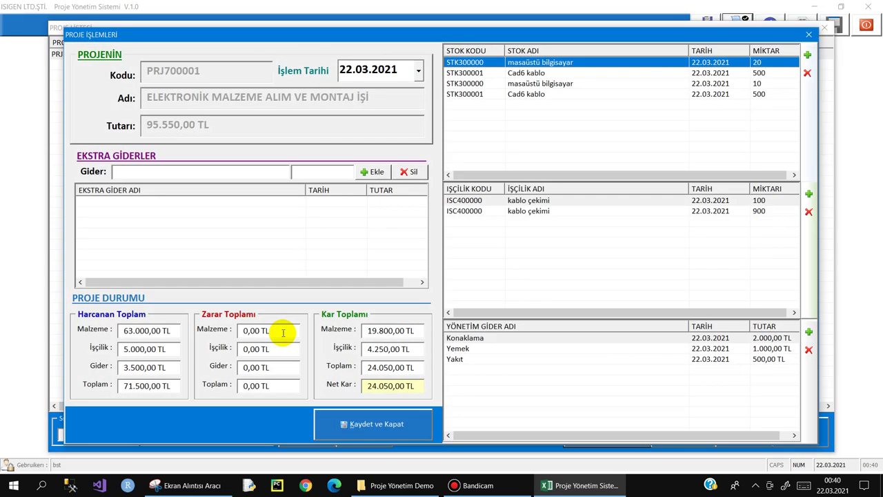
{"action": "left_click", "coordinate": [181, 485]}
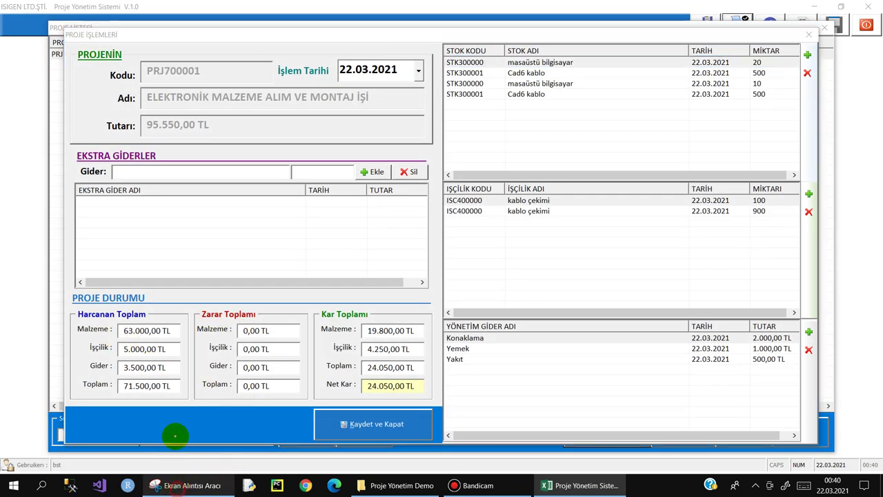
{"action": "left_click_drag", "start_coordinate": [224, 207], "coordinate": [214, 35]}
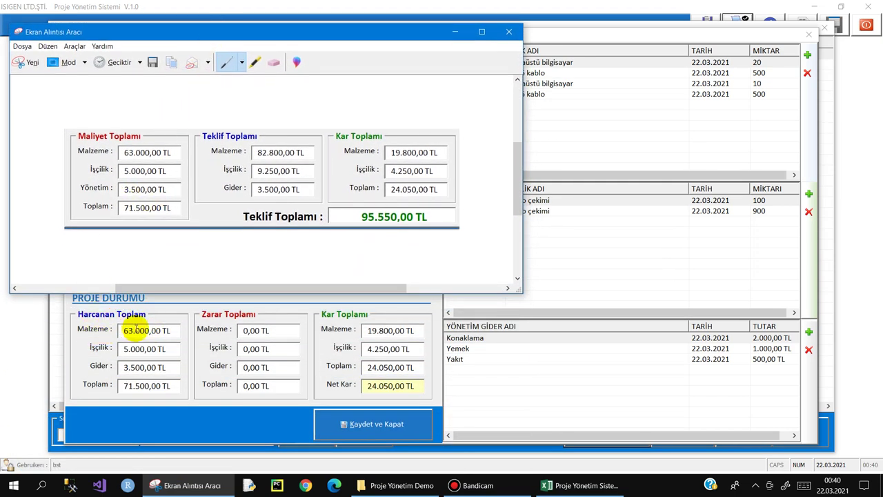
Step: Mark the 63.000,00 TL material cost and 19.800, 4.250 and 24.050,00 TL profits in red
{"action": "left_click_drag", "start_coordinate": [83, 159], "coordinate": [195, 162]}
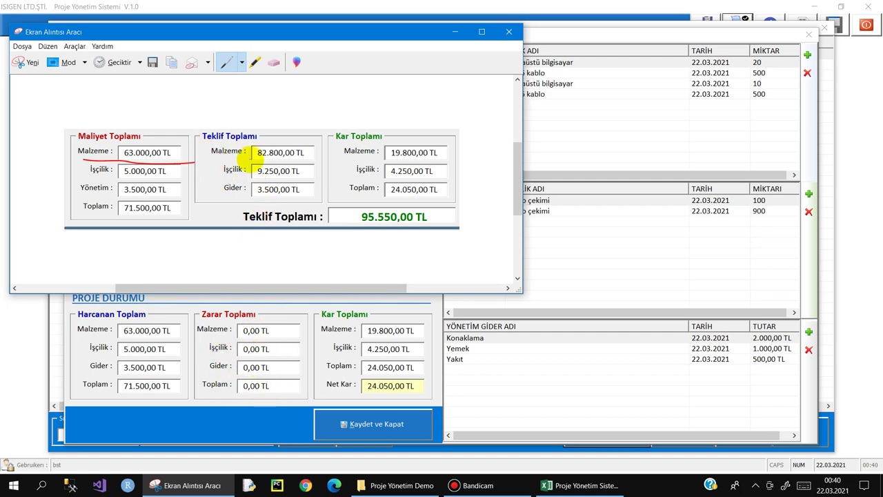
{"action": "mouse_move", "coordinate": [348, 163]}
{"action": "left_mouse_down"}
{"action": "mouse_move", "coordinate": [412, 170]}
{"action": "mouse_move", "coordinate": [360, 136]}
{"action": "left_mouse_up"}
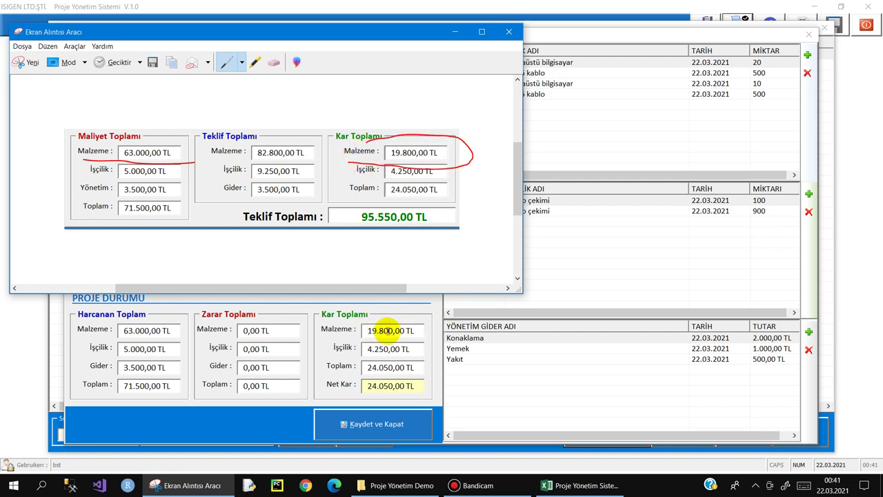
{"action": "left_click_drag", "start_coordinate": [343, 178], "coordinate": [455, 176]}
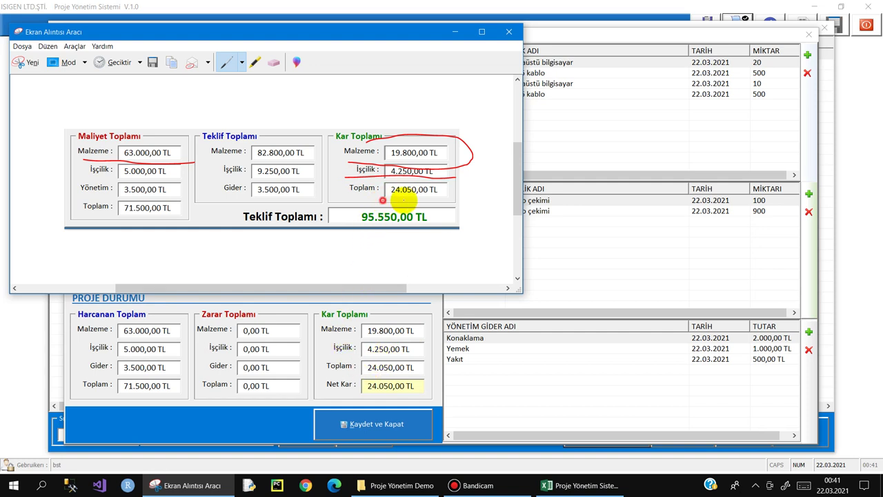
{"action": "left_click_drag", "start_coordinate": [383, 200], "coordinate": [455, 200]}
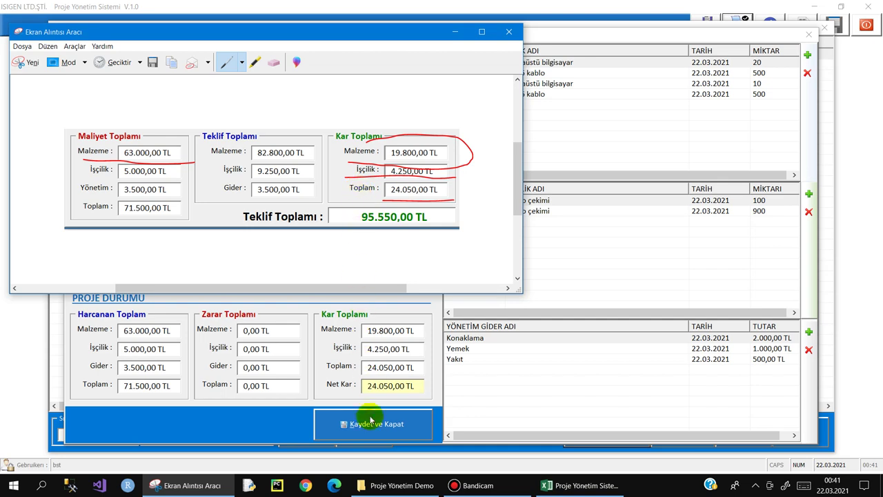
Step: Replace the 'yemek verildi' entry with a 2.000 TL 'hediye' extra expense and add it
{"action": "left_click", "coordinate": [456, 31]}
{"action": "type", "text": "yemek verildi"}
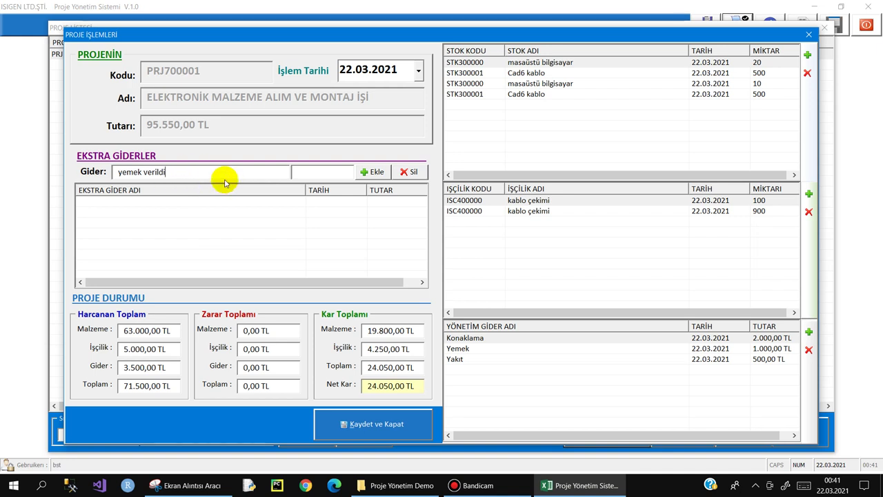
{"action": "left_click_drag", "start_coordinate": [183, 171], "coordinate": [95, 172]}
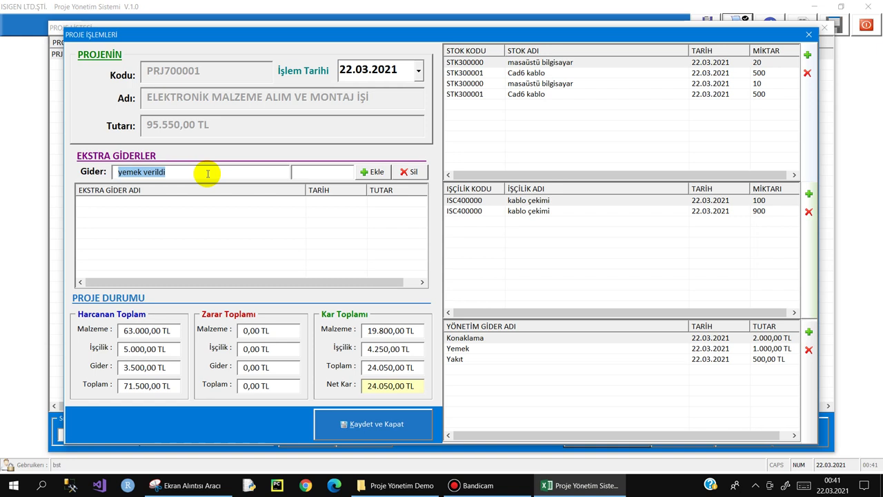
{"action": "type", "text": "hediye"}
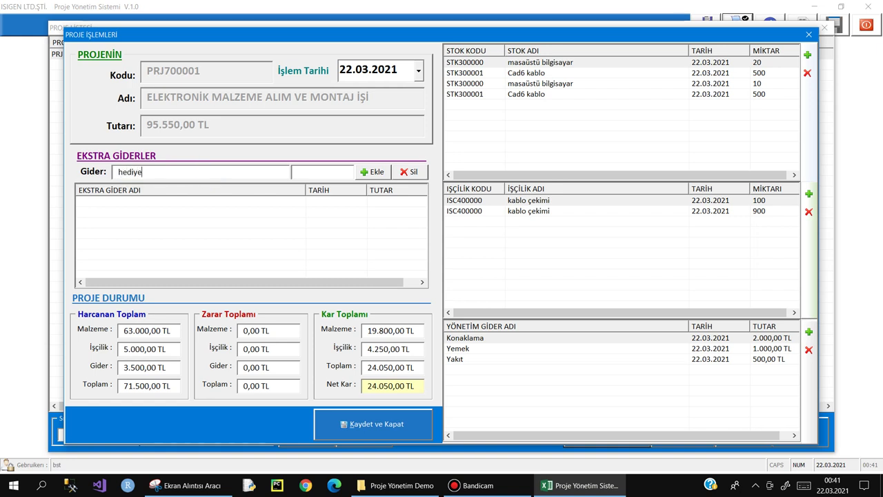
{"action": "left_click", "coordinate": [324, 171]}
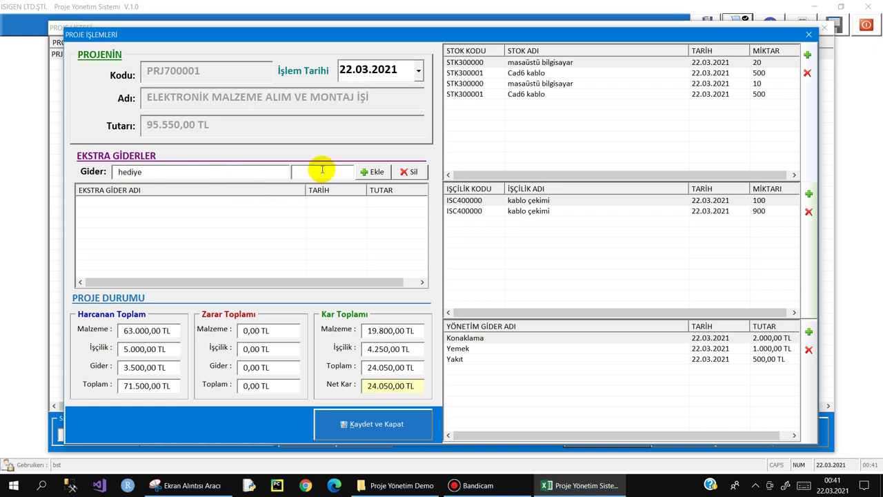
{"action": "type", "text": "2000"}
{"action": "left_click", "coordinate": [365, 172]}
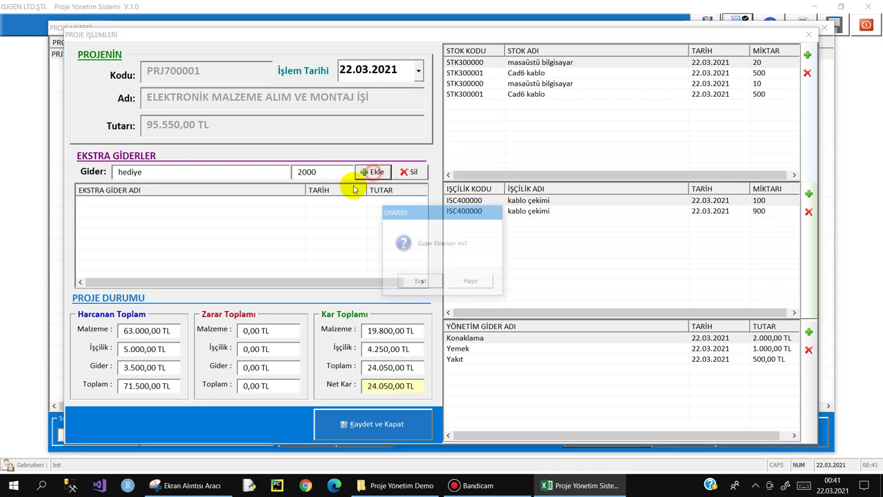
{"action": "left_click", "coordinate": [423, 278]}
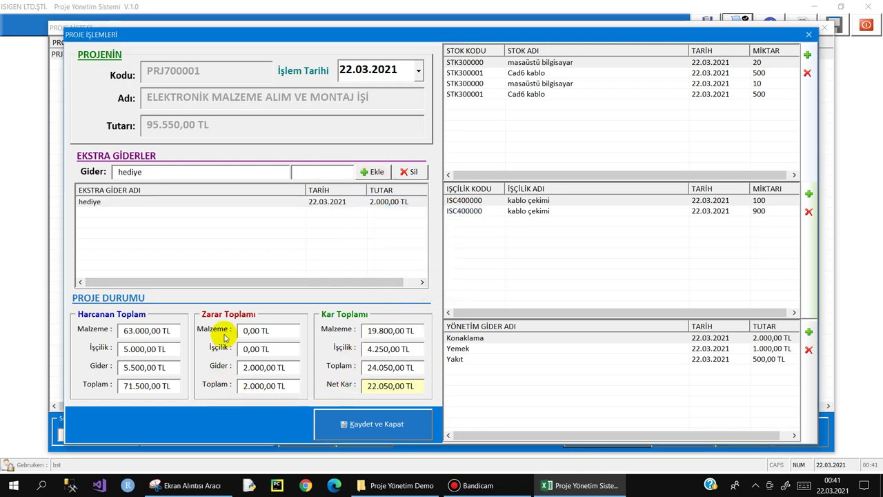
Step: Save the project and open the KAR / ZARAR report showing 22.050,00 TL profit
{"action": "left_click", "coordinate": [350, 420]}
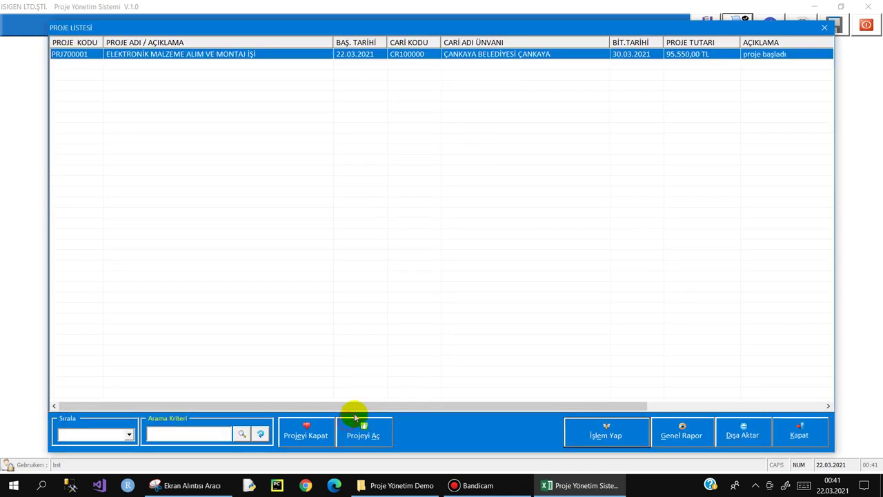
{"action": "left_click", "coordinate": [682, 435]}
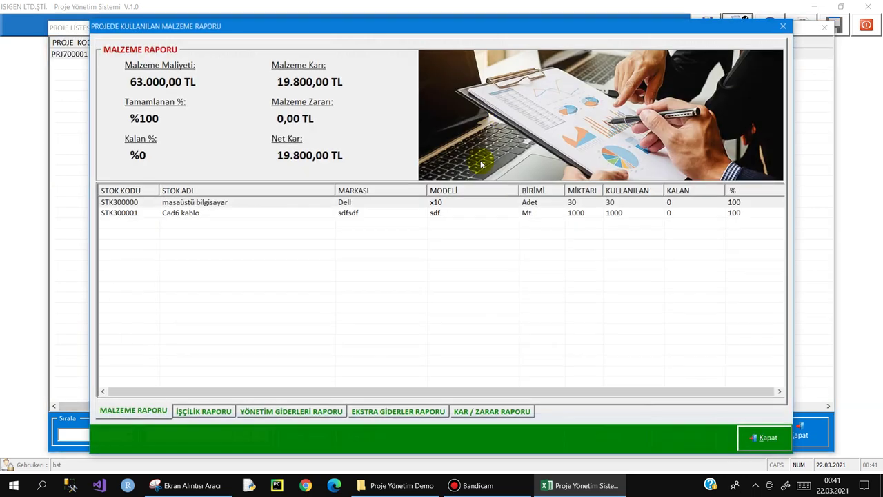
{"action": "left_click", "coordinate": [494, 413]}
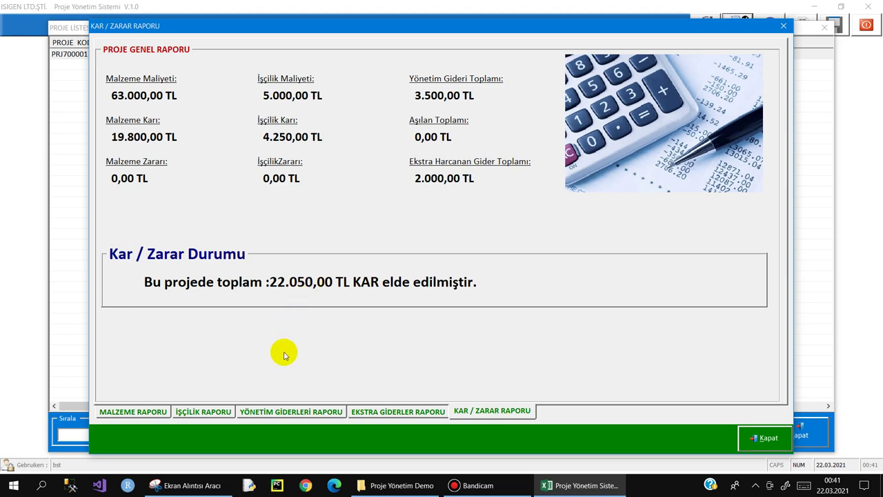
Step: Circle the planned 24.050,00 TL total profit in the snip, then close the report
{"action": "left_click", "coordinate": [185, 485]}
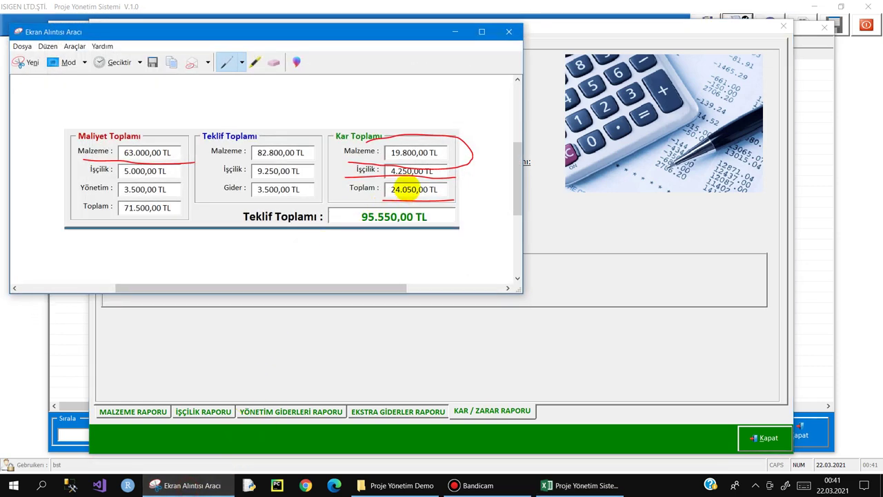
{"action": "left_click_drag", "start_coordinate": [436, 188], "coordinate": [436, 184]}
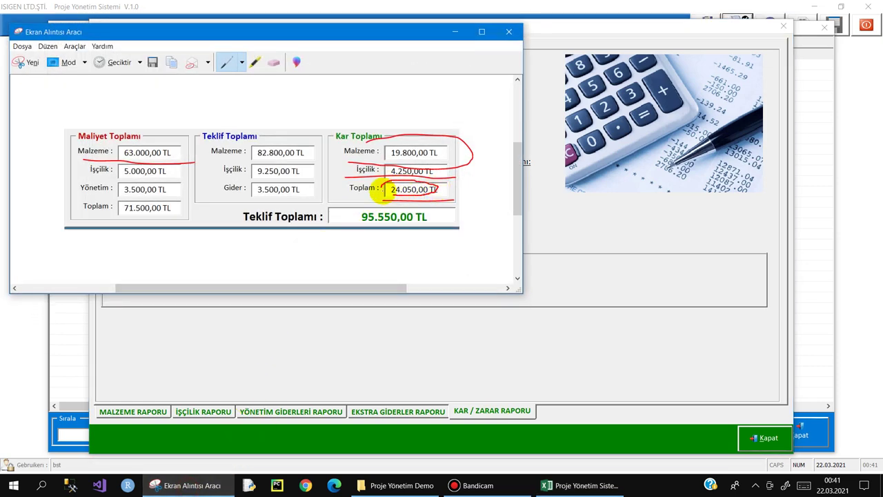
{"action": "left_click", "coordinate": [445, 40]}
{"action": "left_click", "coordinate": [271, 291]}
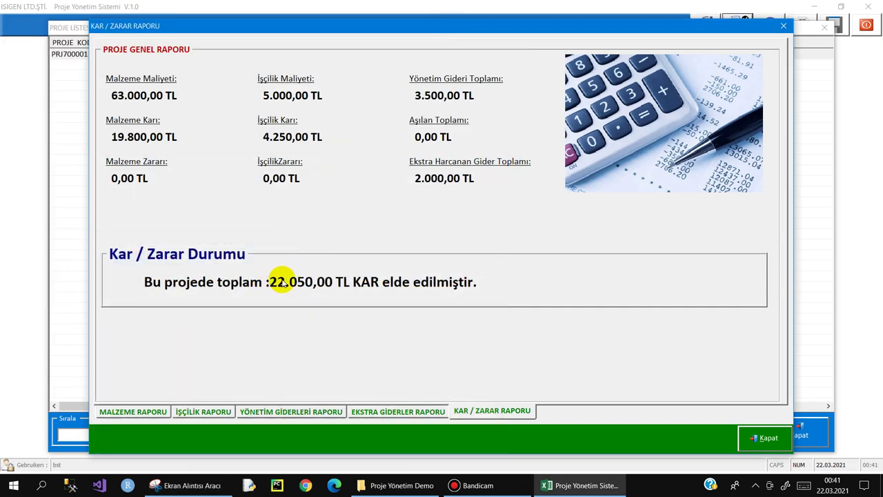
{"action": "left_click", "coordinate": [762, 438]}
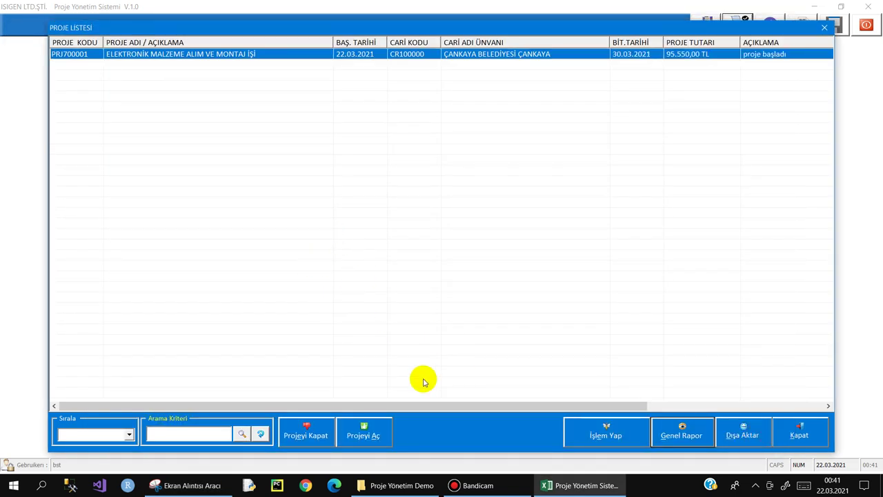
Step: Add a 50 TL 'klavye' extra expense to PRJ700001 and save the project
{"action": "left_click", "coordinate": [606, 434]}
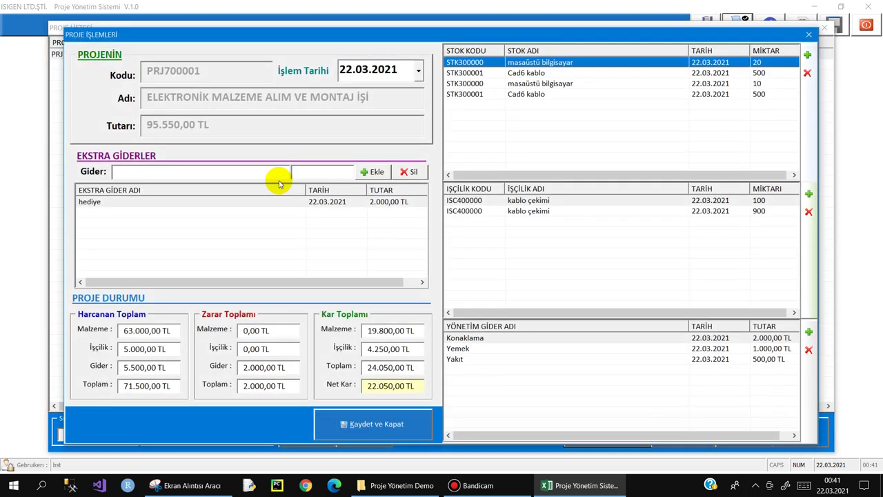
{"action": "left_click", "coordinate": [247, 174]}
{"action": "type", "text": "klavye"}
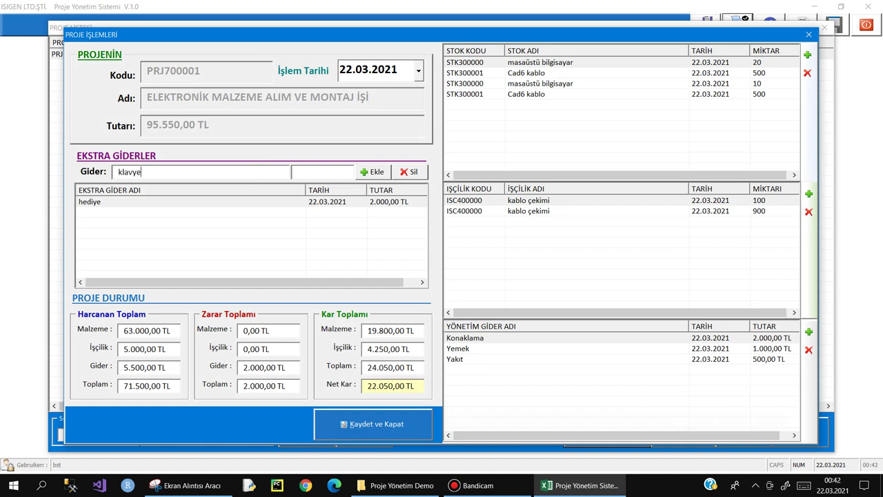
{"action": "left_click", "coordinate": [310, 169]}
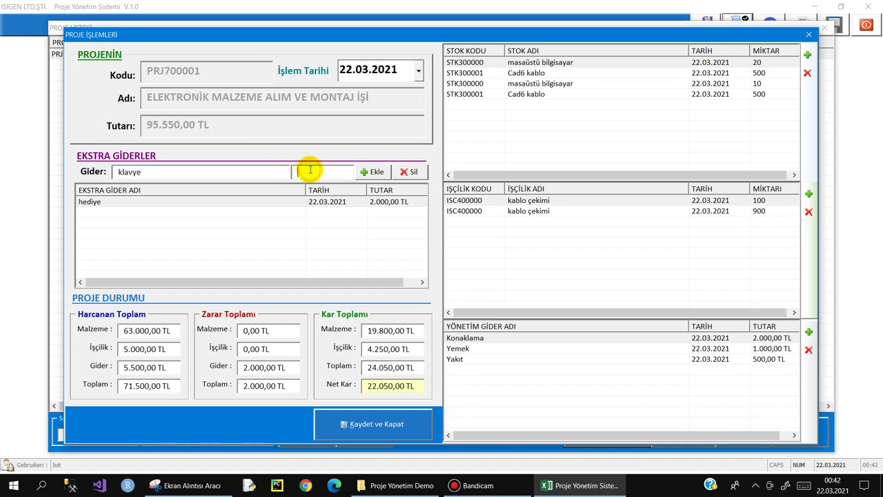
{"action": "type", "text": "50"}
{"action": "left_click", "coordinate": [361, 168]}
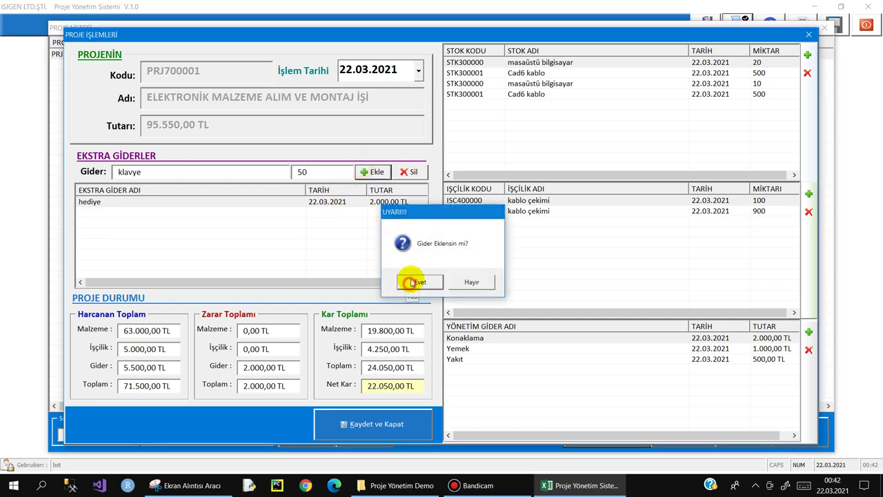
{"action": "left_click", "coordinate": [411, 276]}
{"action": "left_click", "coordinate": [395, 428]}
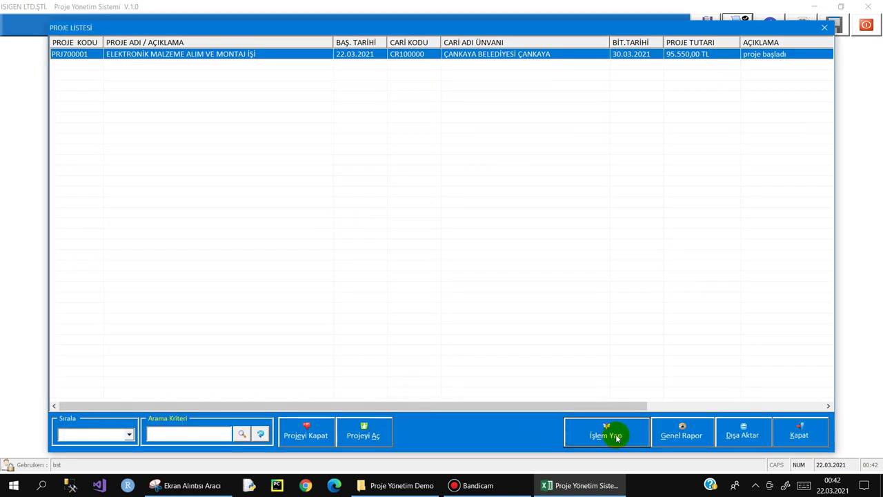
Step: Check that the KAR / ZARAR report now shows 22.000,00 TL profit
{"action": "left_click", "coordinate": [679, 431]}
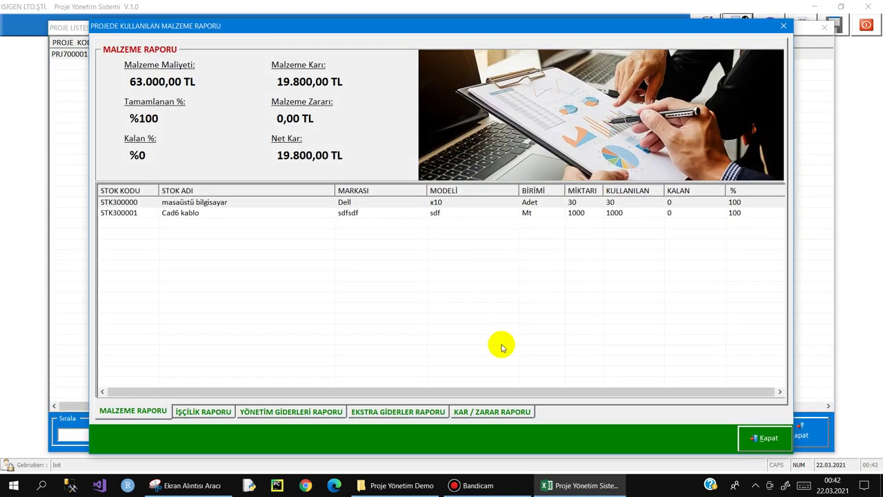
{"action": "left_click", "coordinate": [496, 410]}
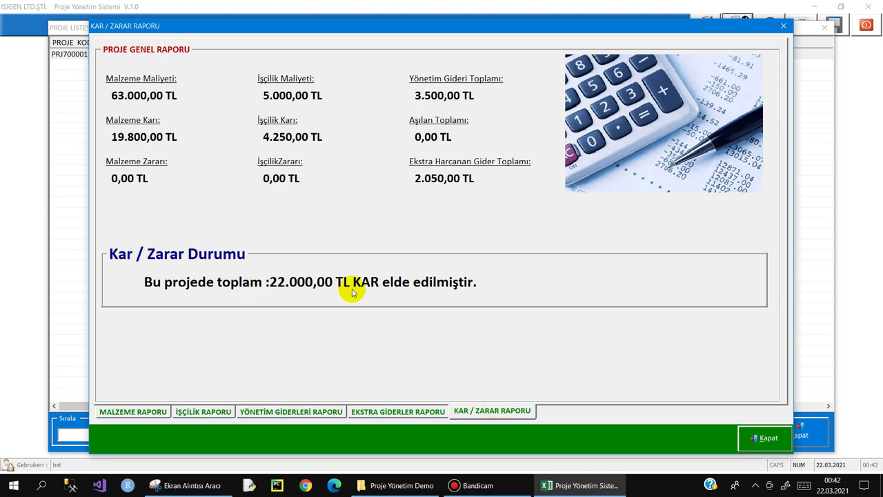
{"action": "key", "text": "Escape"}
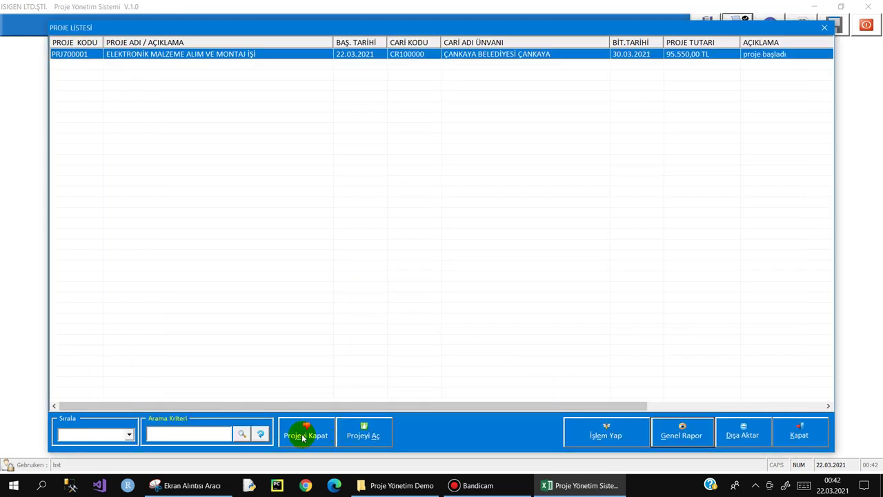
Step: Close project PRJ700001 with the shown end date
{"action": "left_click", "coordinate": [303, 436]}
{"action": "left_click", "coordinate": [469, 370]}
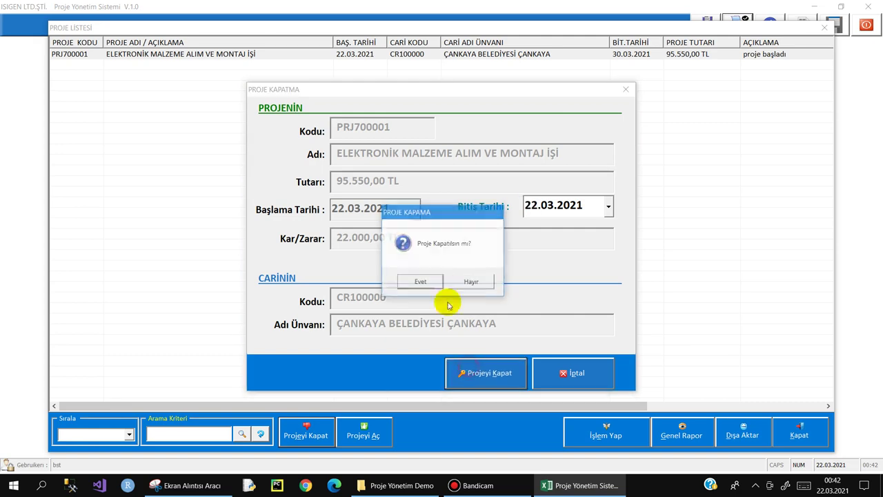
{"action": "left_click", "coordinate": [398, 281]}
{"action": "left_click", "coordinate": [455, 280]}
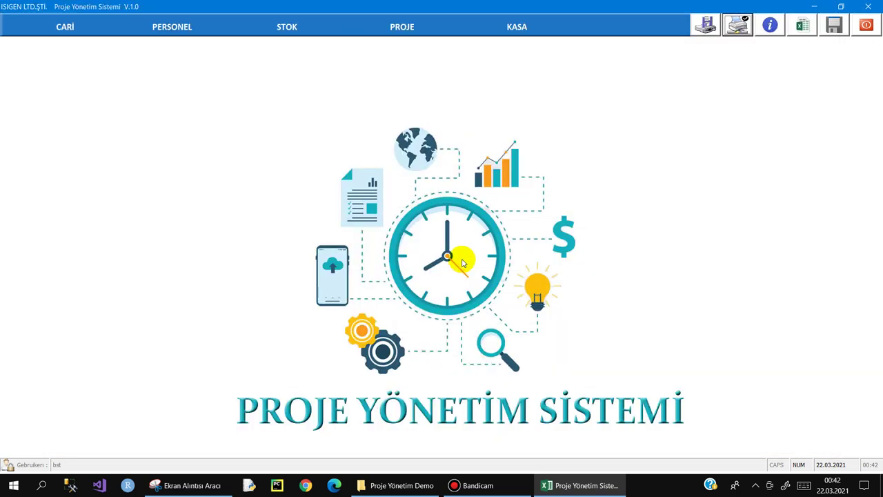
Step: Verify the closed projects report lists PRJ700001 at 22.000,00 TL profit, then view the project list
{"action": "left_click", "coordinate": [402, 27]}
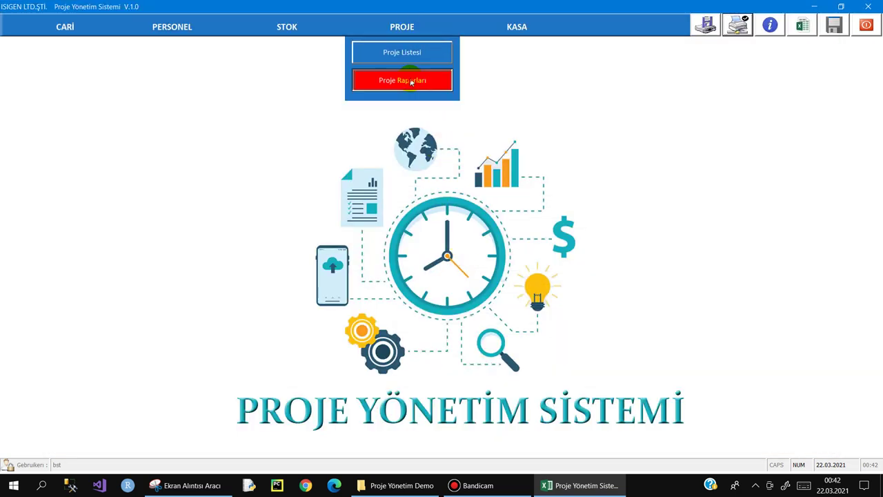
{"action": "left_click", "coordinate": [411, 81]}
{"action": "left_click", "coordinate": [786, 50]}
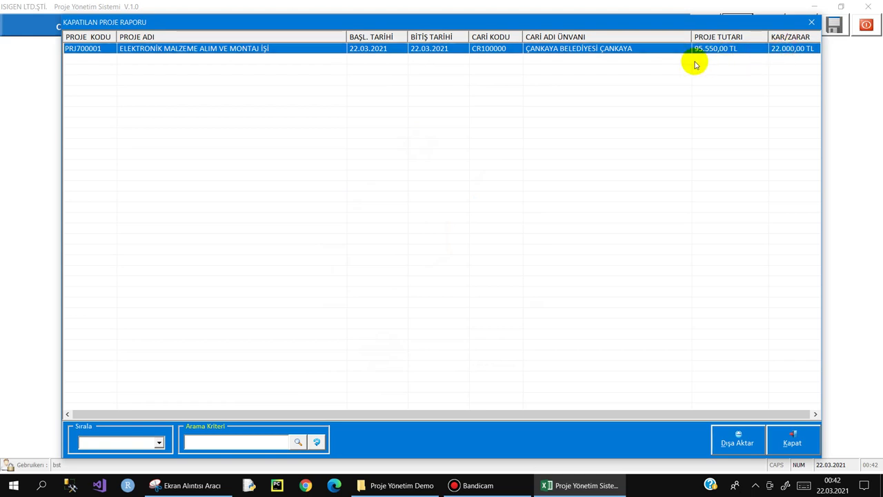
{"action": "double_click", "coordinate": [537, 51]}
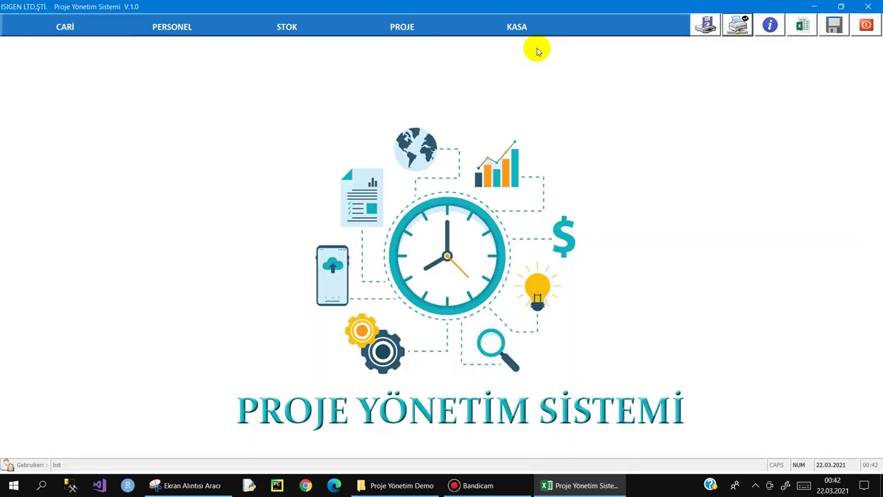
{"action": "left_click", "coordinate": [402, 28]}
{"action": "left_click", "coordinate": [413, 52]}
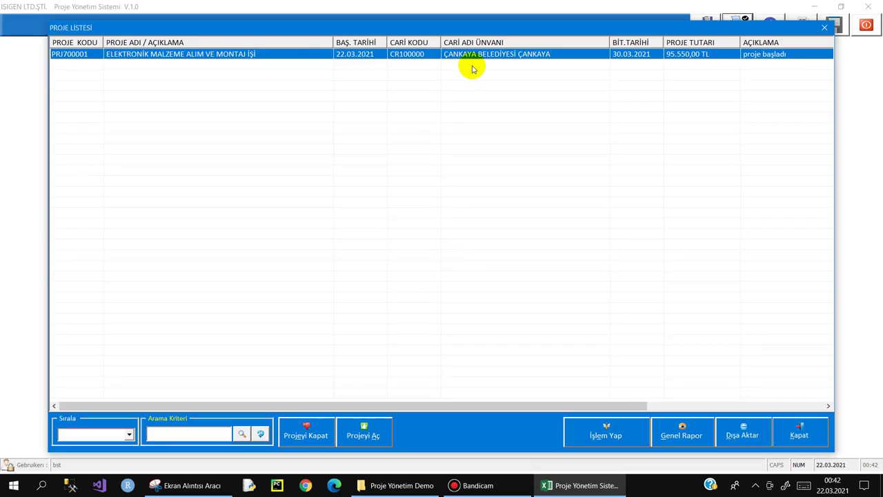
{"action": "double_click", "coordinate": [468, 60]}
{"action": "left_click", "coordinate": [517, 28]}
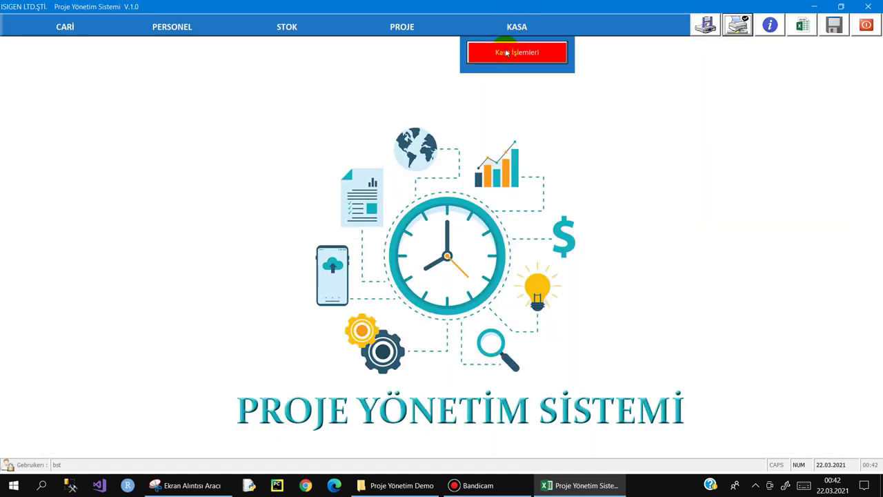
Step: Review the customer list for the client's outstanding balance
{"action": "left_click", "coordinate": [511, 51]}
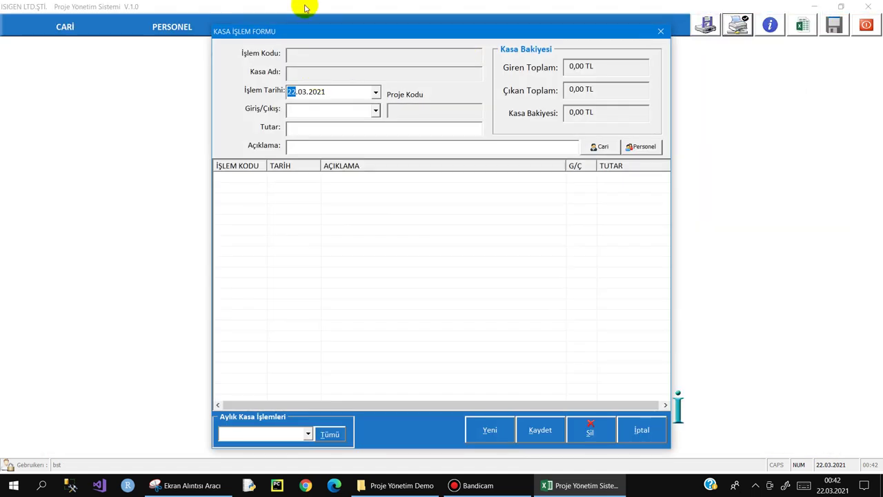
{"action": "left_click", "coordinate": [65, 31]}
{"action": "left_click", "coordinate": [60, 134]}
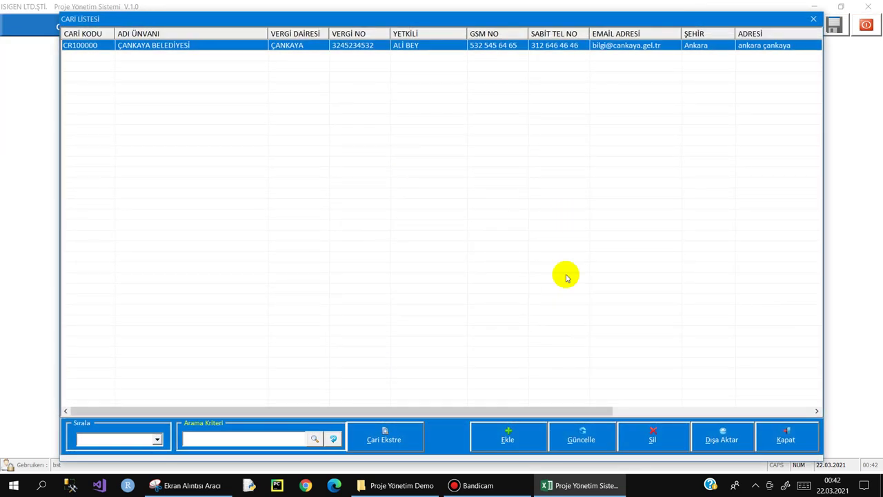
{"action": "left_click_drag", "start_coordinate": [597, 411], "coordinate": [749, 410]}
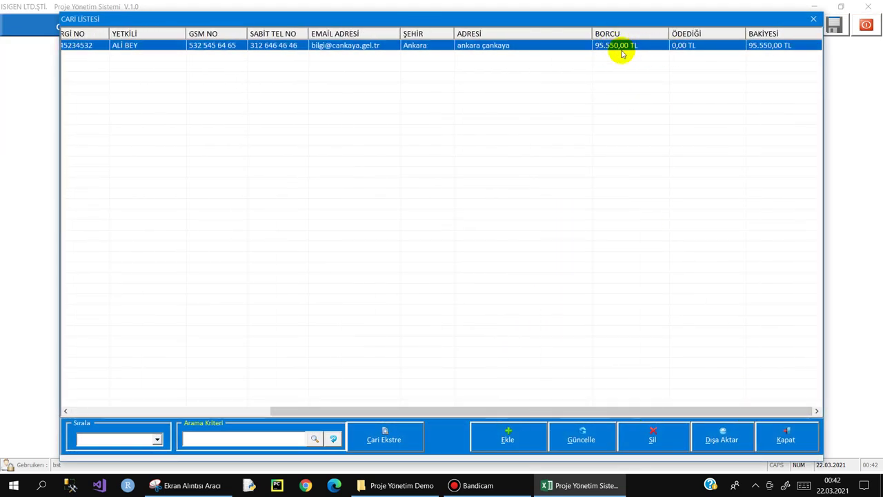
{"action": "key", "text": "Escape"}
Step: Record a 50.000 TL cash receipt linked to PRJ700001 in Kasa İşlemleri
{"action": "left_click", "coordinate": [508, 28]}
{"action": "left_click", "coordinate": [508, 53]}
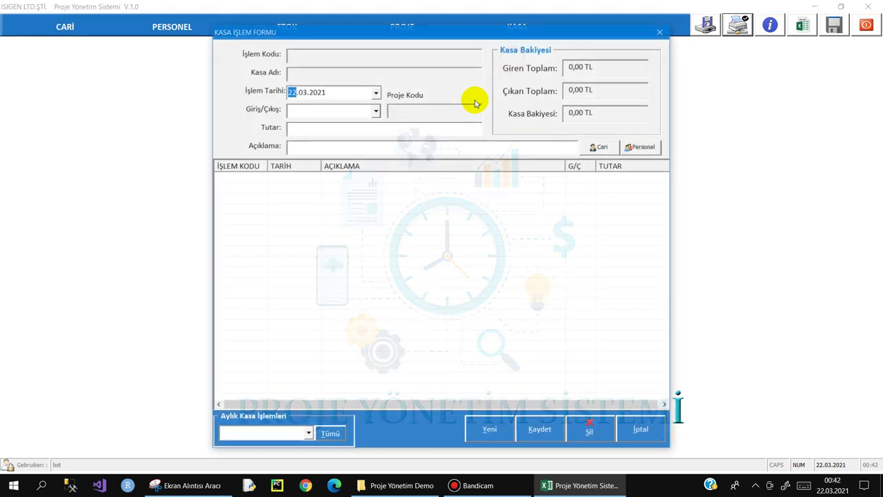
{"action": "left_click", "coordinate": [489, 433]}
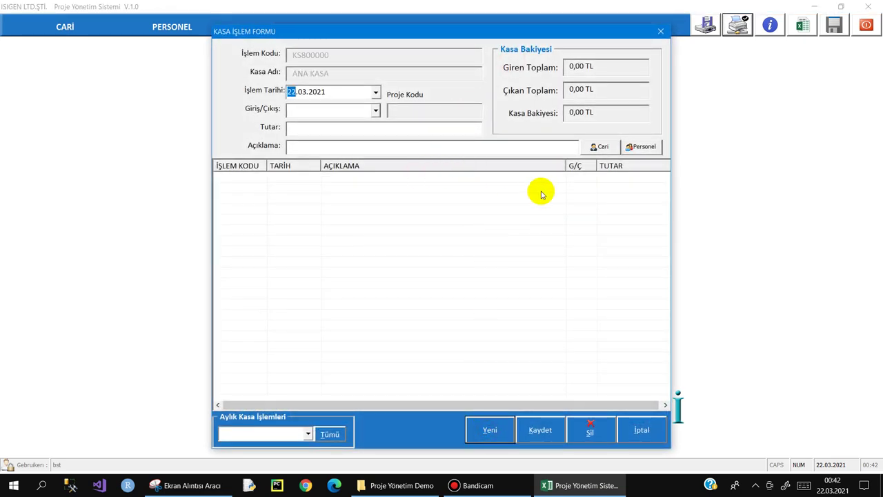
{"action": "left_click", "coordinate": [599, 146]}
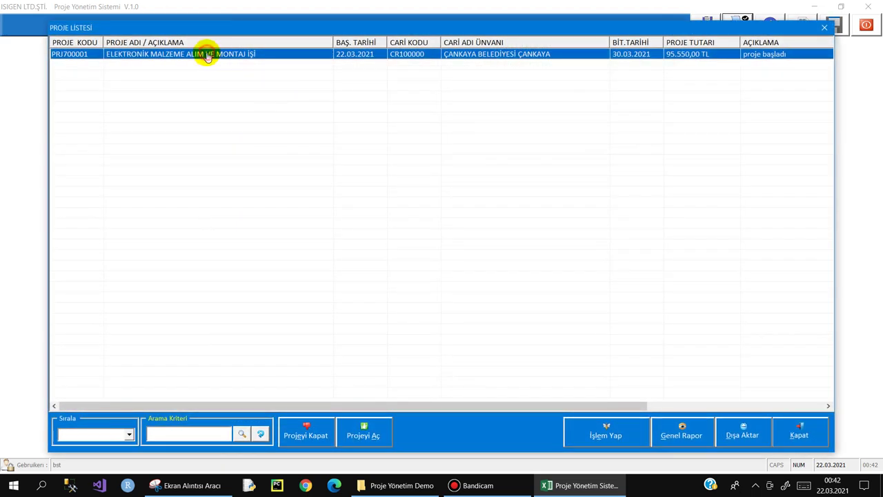
{"action": "double_click", "coordinate": [207, 55]}
{"action": "type", "text": "5"}
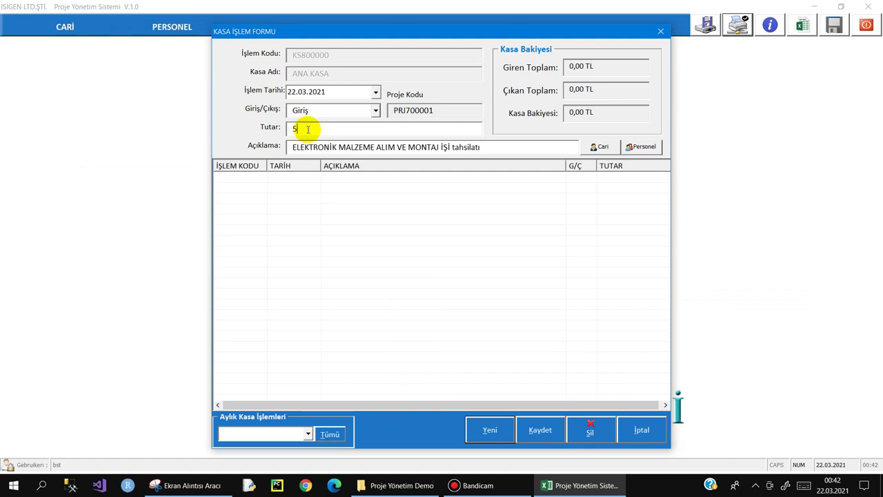
{"action": "type", "text": "0000"}
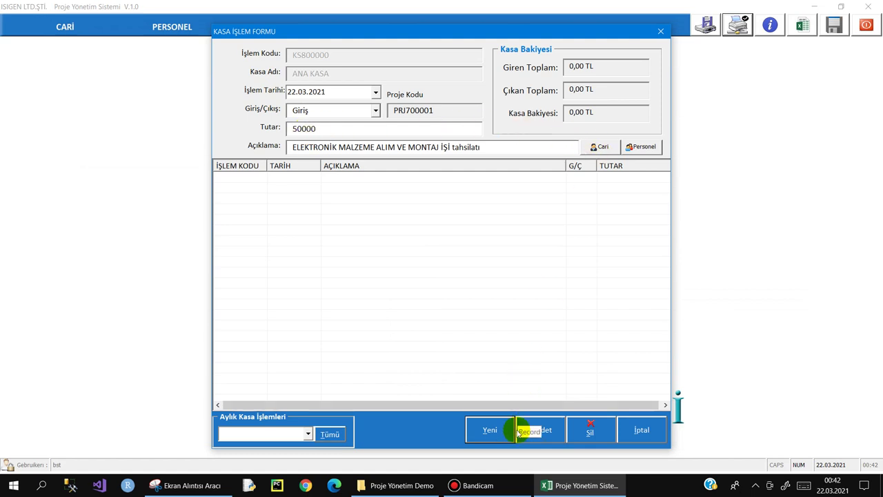
{"action": "left_click", "coordinate": [535, 431]}
{"action": "left_click", "coordinate": [426, 280]}
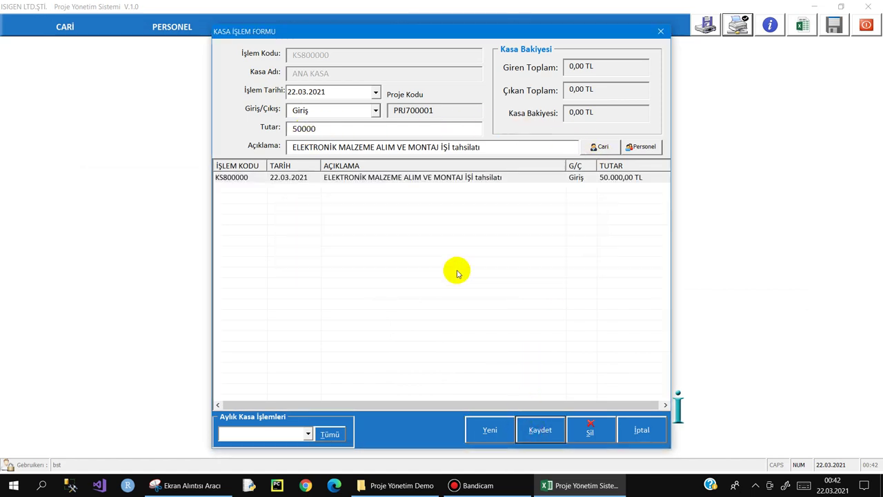
{"action": "left_click", "coordinate": [461, 282]}
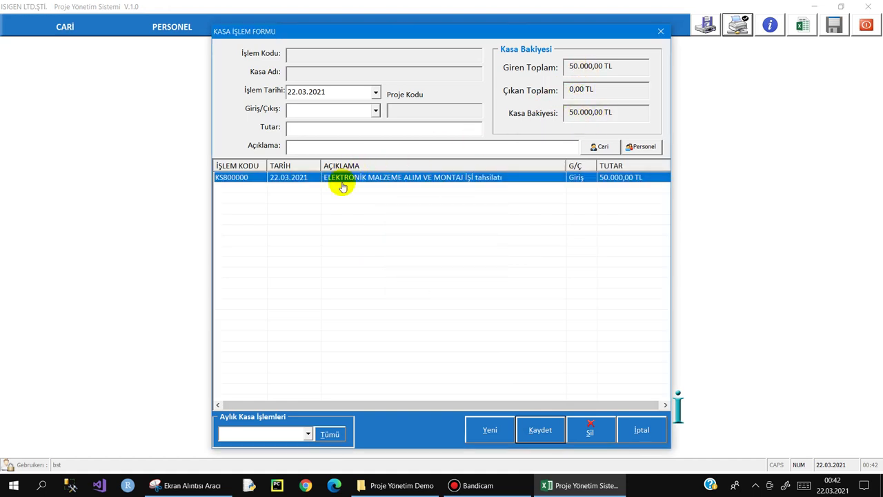
{"action": "key", "text": "Escape"}
Step: Check the customer list for the client's remaining balance
{"action": "left_click", "coordinate": [65, 26]}
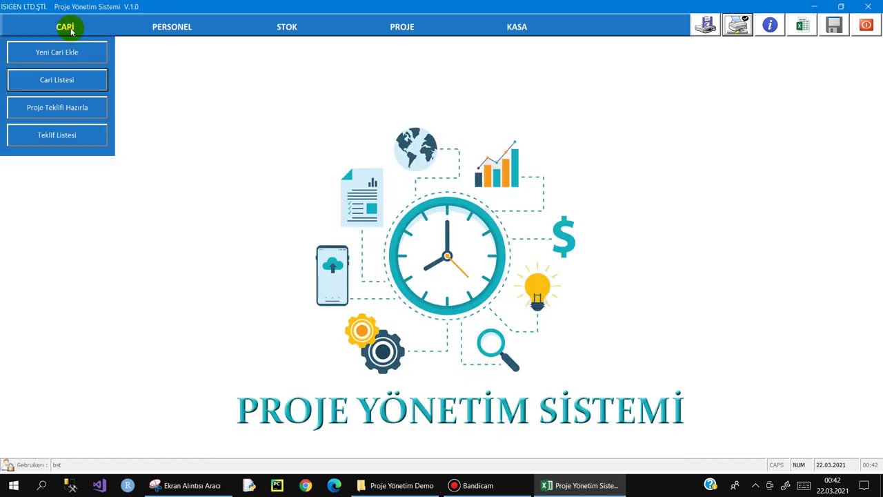
{"action": "left_click", "coordinate": [58, 80]}
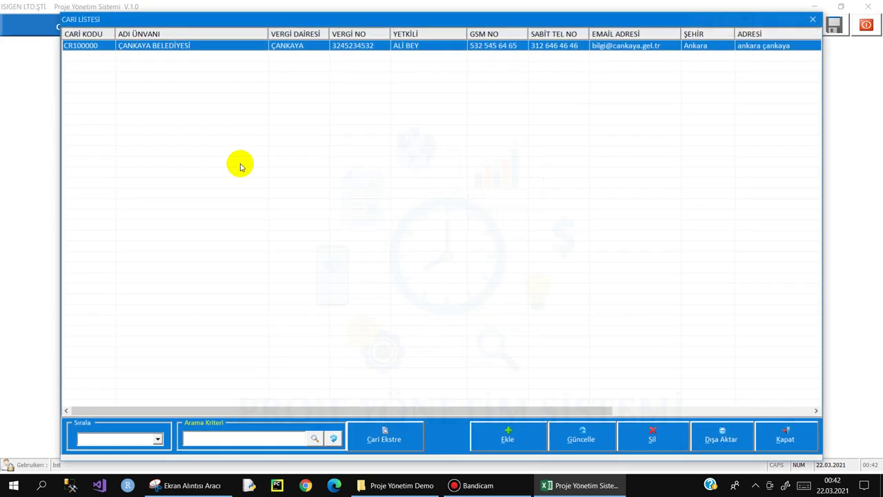
{"action": "left_click_drag", "start_coordinate": [359, 411], "coordinate": [594, 414]}
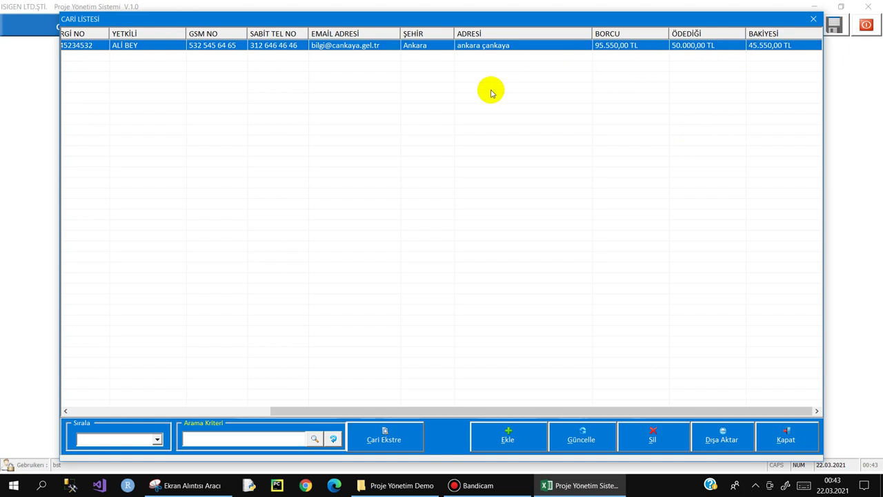
{"action": "key", "text": "Escape"}
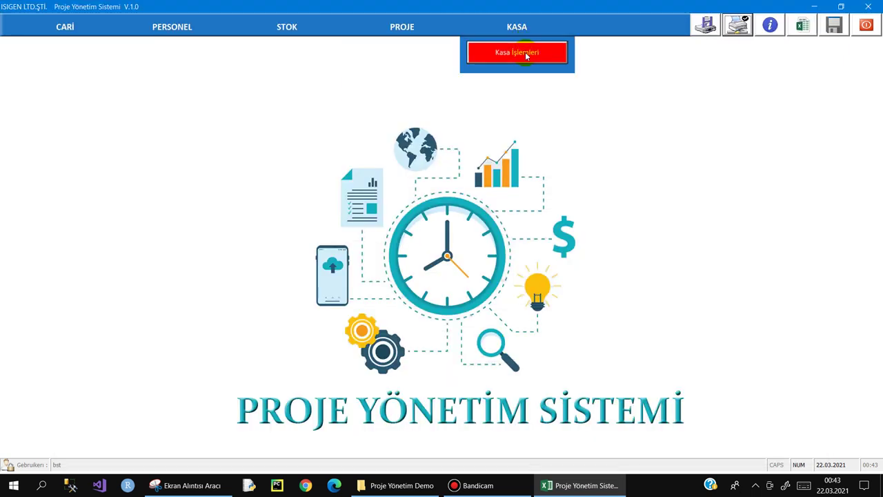
Step: Record a 45.550 TL cash receipt for PRJ700001, then reopen the customer list
{"action": "left_click", "coordinate": [518, 53]}
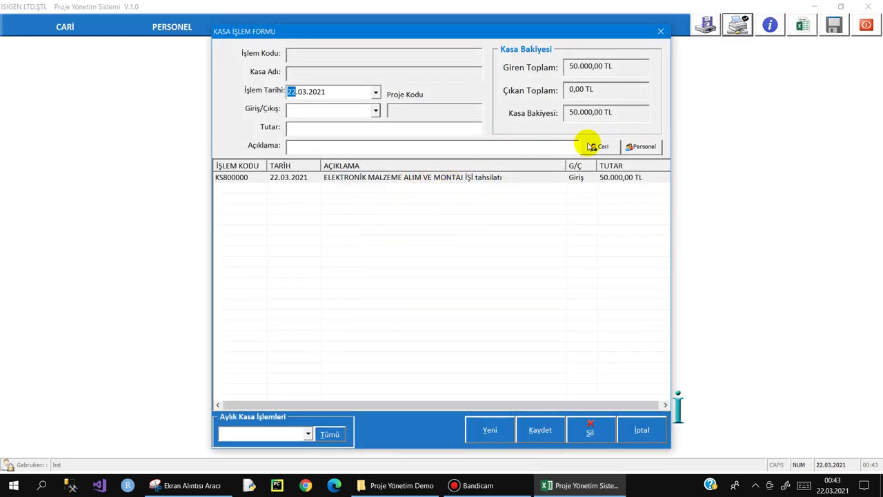
{"action": "left_click", "coordinate": [487, 434]}
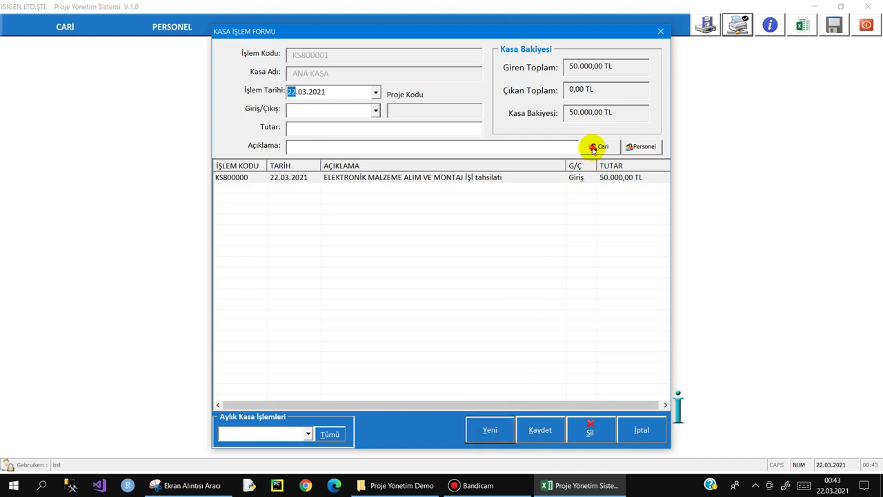
{"action": "left_click", "coordinate": [594, 148]}
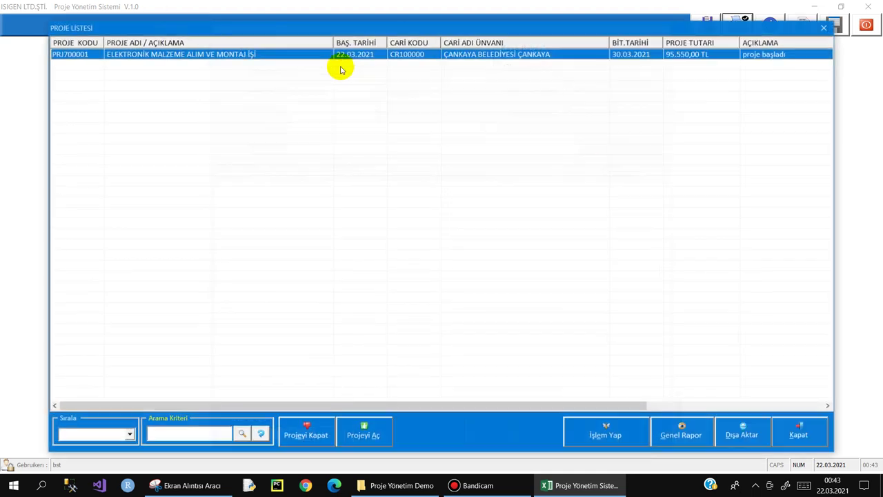
{"action": "double_click", "coordinate": [478, 54]}
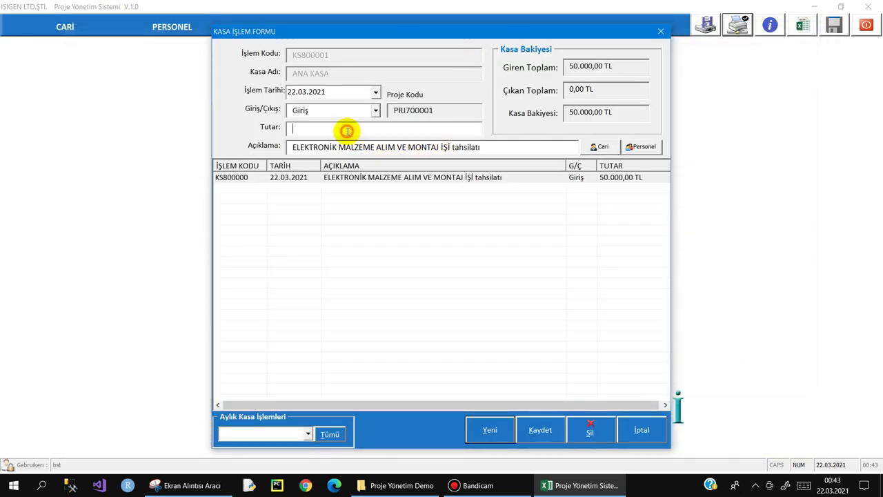
{"action": "type", "text": "45550"}
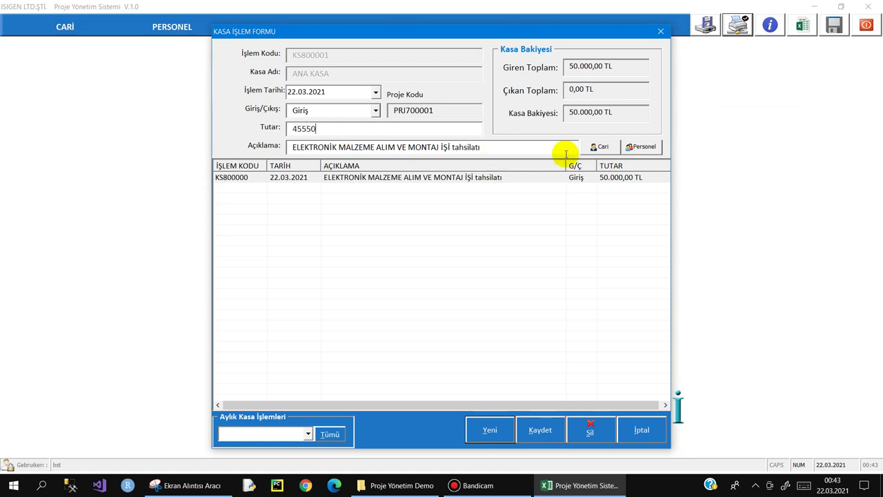
{"action": "left_click", "coordinate": [532, 422]}
{"action": "left_click", "coordinate": [424, 281]}
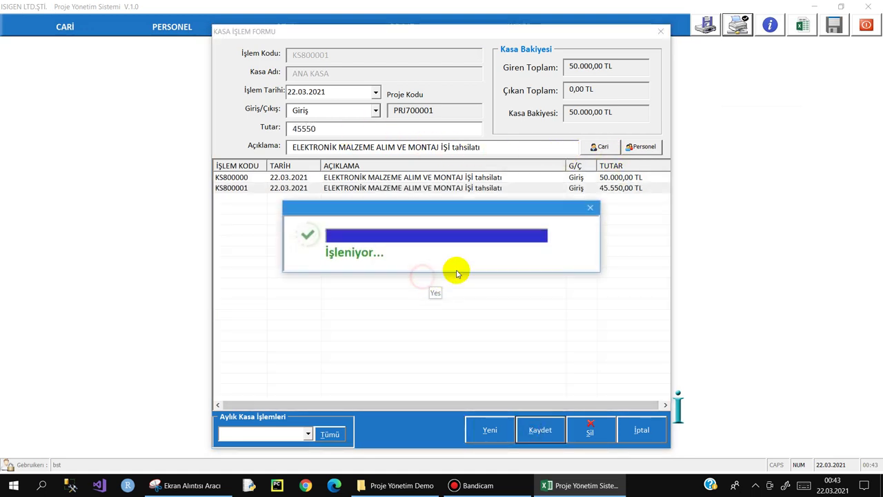
{"action": "left_click", "coordinate": [457, 280]}
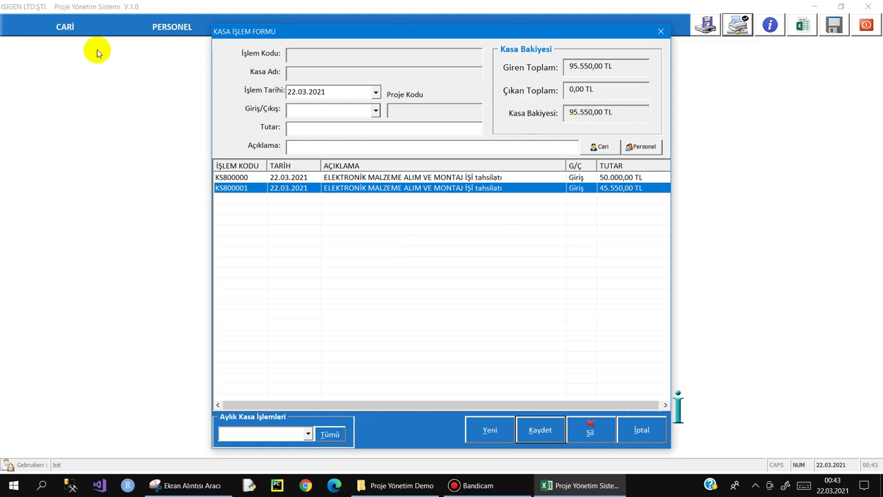
{"action": "left_click", "coordinate": [69, 27]}
{"action": "left_click", "coordinate": [62, 77]}
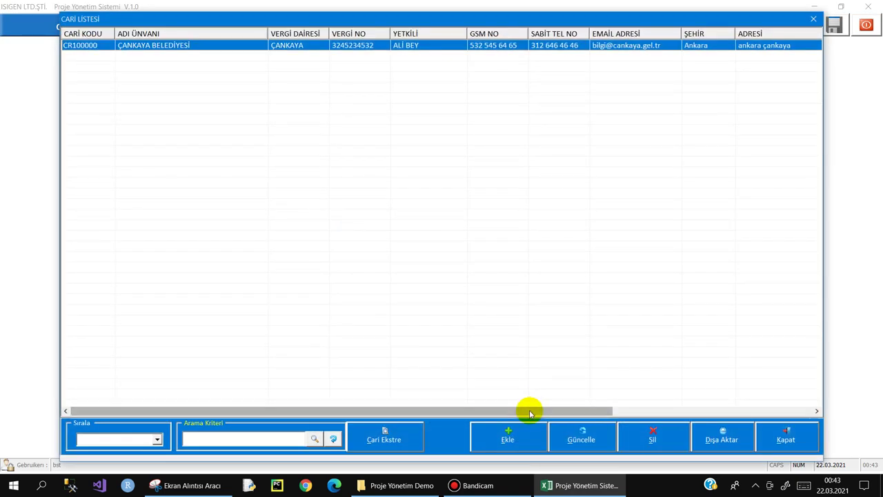
{"action": "left_click_drag", "start_coordinate": [530, 411], "coordinate": [733, 412]}
{"action": "left_click", "coordinate": [366, 442]}
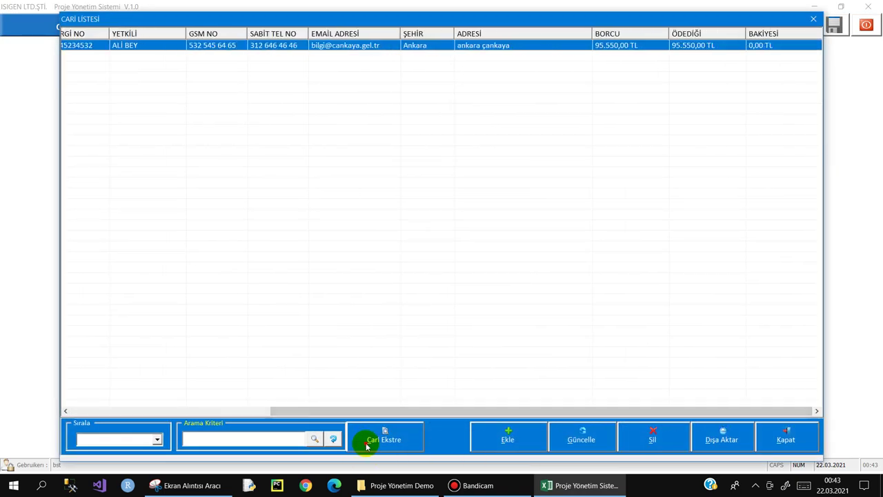
{"action": "left_click", "coordinate": [353, 136]}
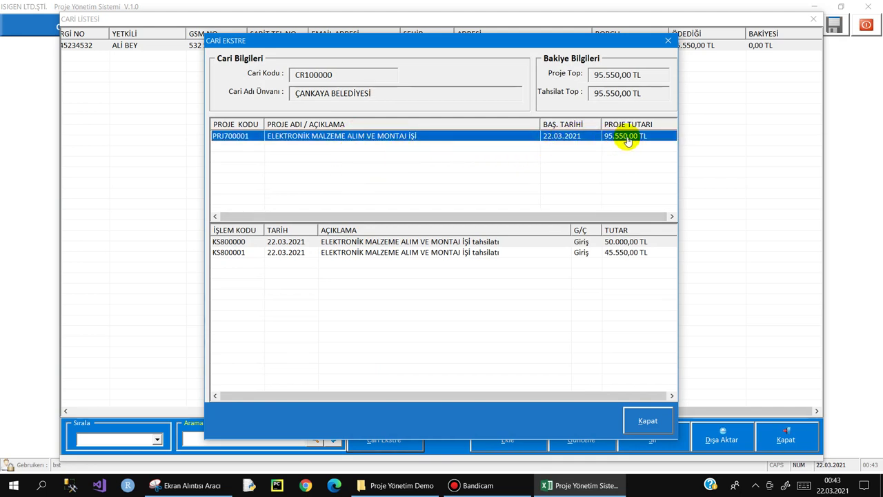
{"action": "left_click", "coordinate": [298, 243]}
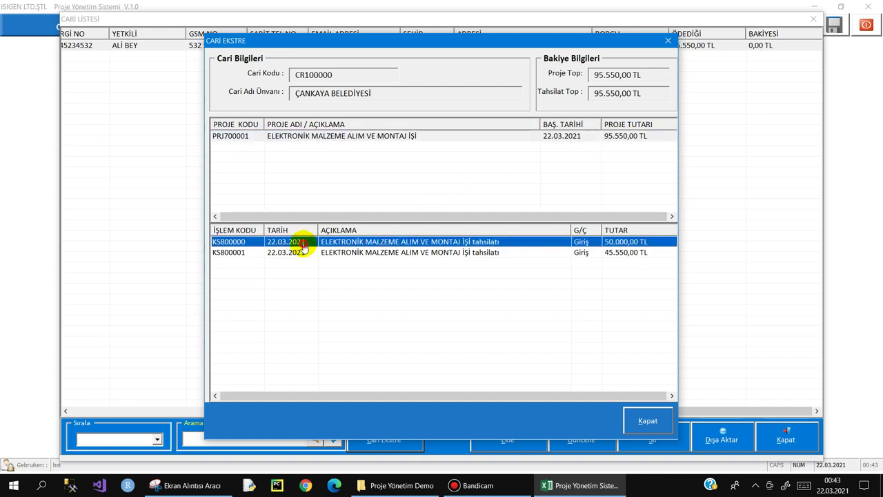
{"action": "left_click", "coordinate": [308, 256]}
{"action": "left_click", "coordinate": [301, 243]}
{"action": "left_click", "coordinate": [297, 253]}
{"action": "left_click", "coordinate": [296, 241]}
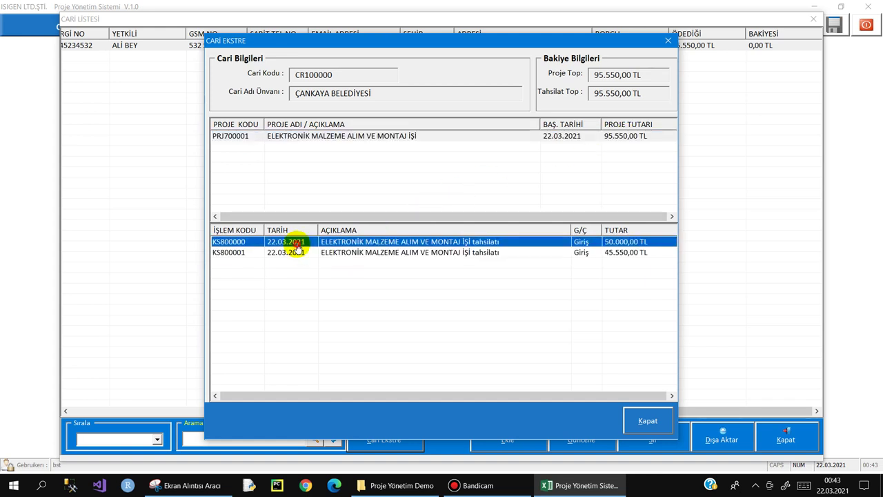
{"action": "left_click", "coordinate": [299, 253]}
{"action": "key", "text": "Escape"}
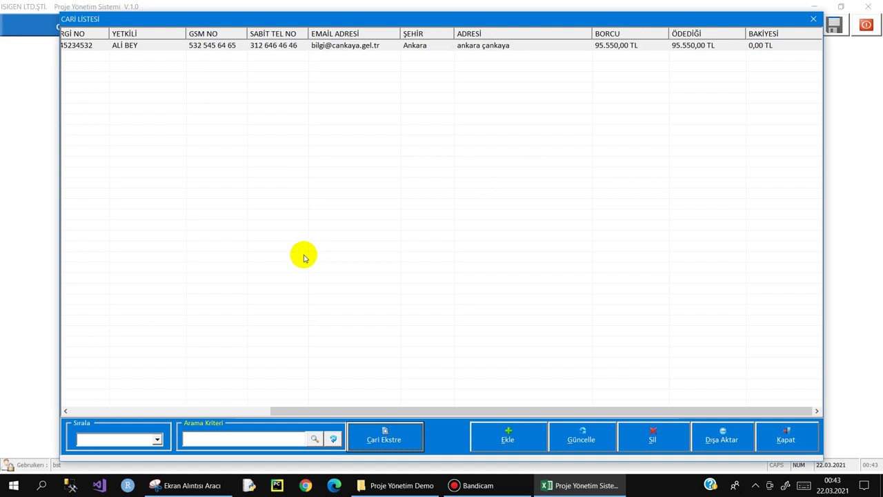
{"action": "key", "text": "Escape"}
Step: Open the Personel Listesi and start a blank new-employee entry with Ekle
{"action": "left_click", "coordinate": [172, 29]}
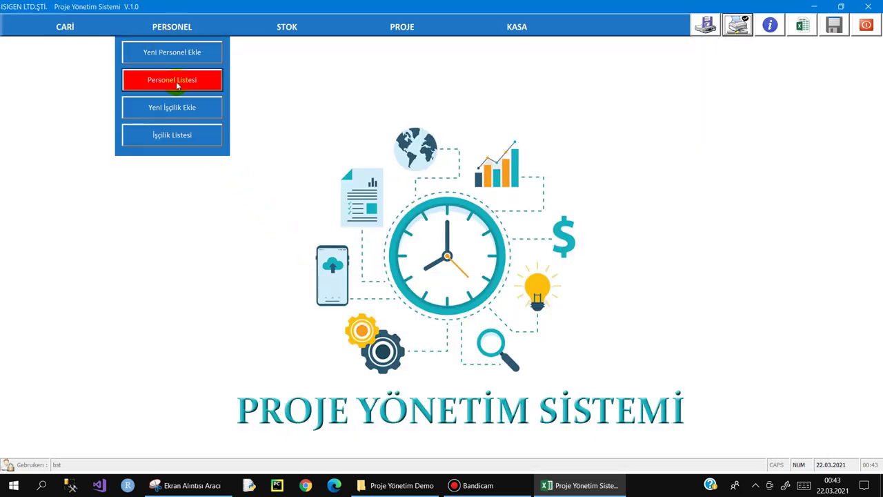
{"action": "left_click", "coordinate": [176, 82]}
{"action": "left_click", "coordinate": [498, 434]}
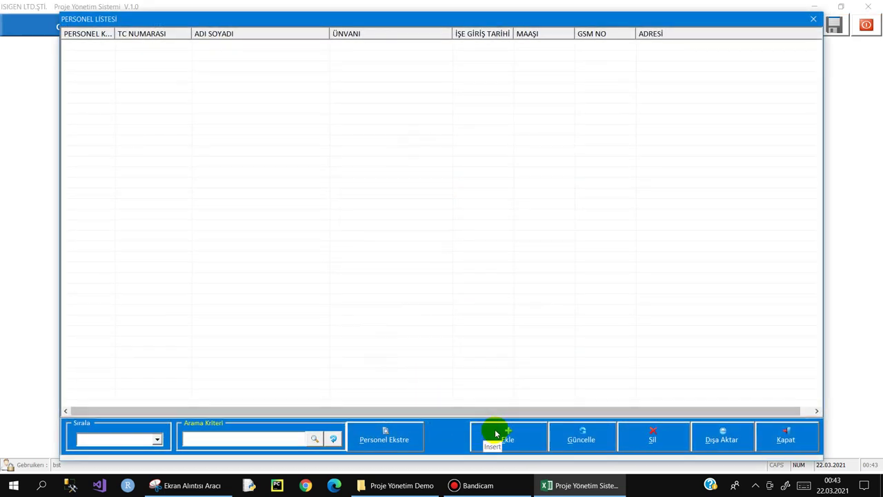
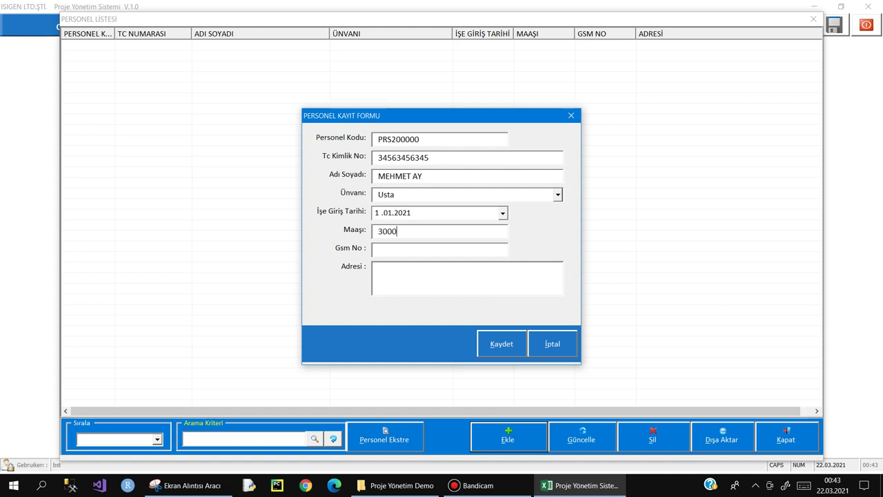
Step: Save the new Usta employee record with the 3.000 TL salary
{"action": "type", "text": "45 968 98 79"}
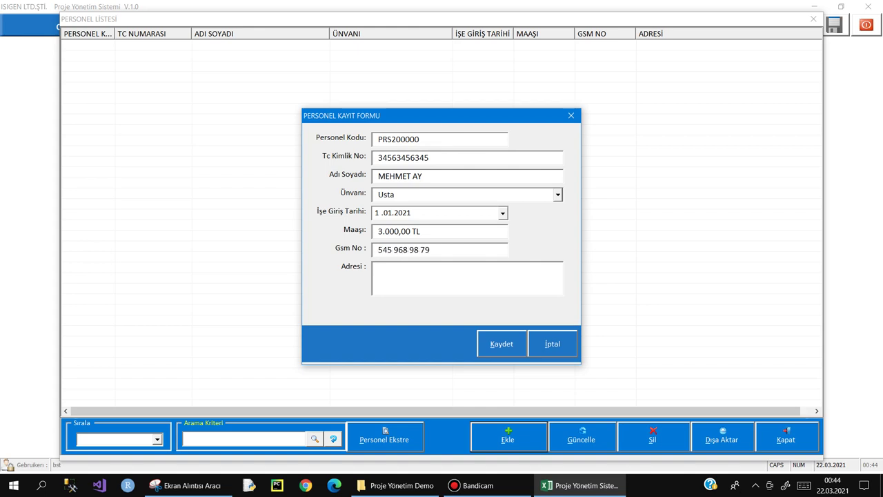
{"action": "key", "text": "alt+k"}
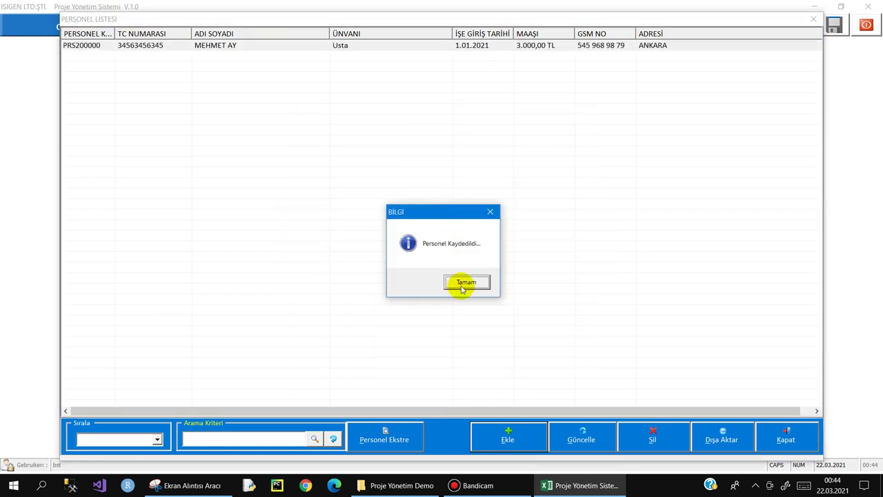
{"action": "left_click", "coordinate": [466, 282]}
Step: Check the employee's statement shows 8.000,00 TL owed and nothing paid, then close it
{"action": "left_click", "coordinate": [385, 438]}
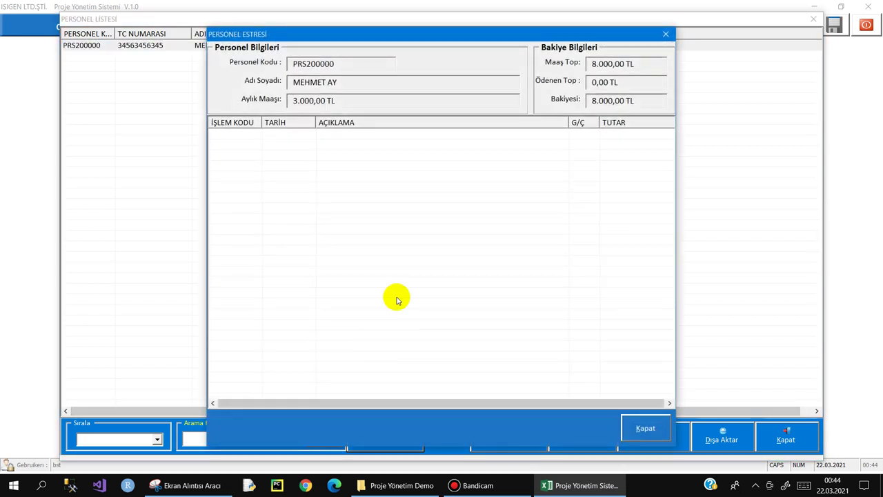
{"action": "left_click_drag", "start_coordinate": [641, 63], "coordinate": [560, 64]}
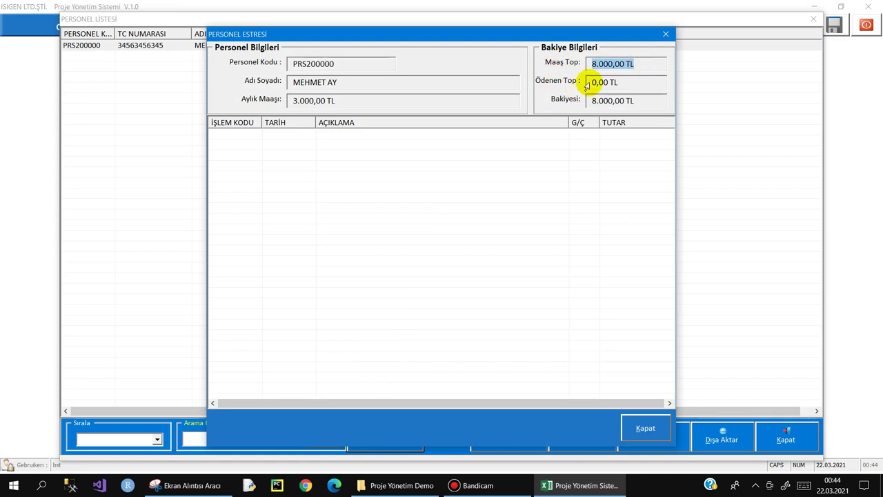
{"action": "key", "text": "Escape"}
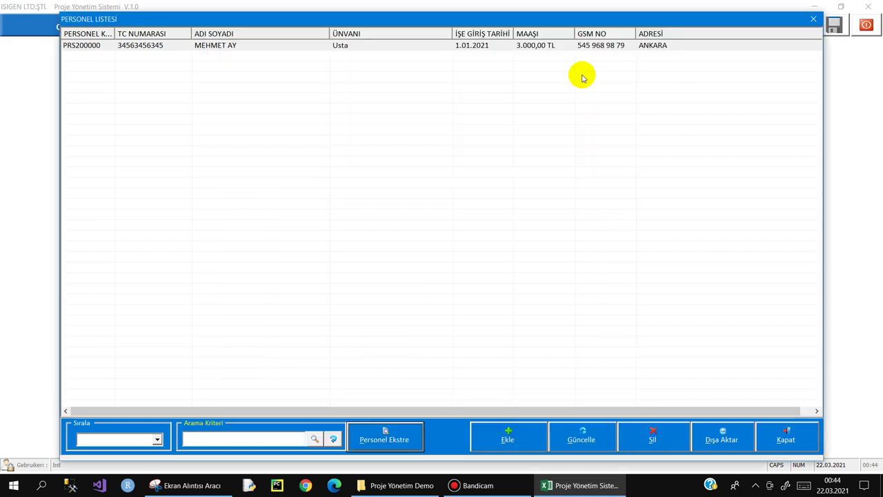
{"action": "key", "text": "Escape"}
Step: Record a 3.000 TL Kasa cash payment to the employee
{"action": "left_click", "coordinate": [517, 27]}
{"action": "left_click", "coordinate": [528, 58]}
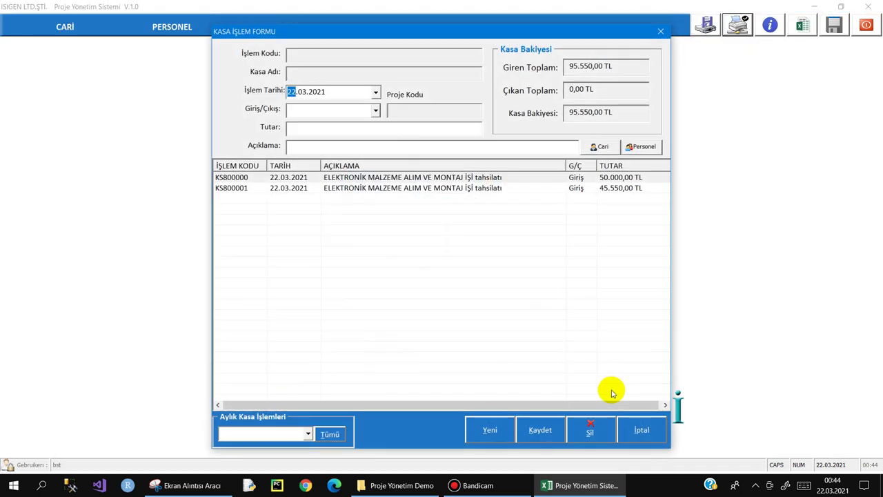
{"action": "left_click", "coordinate": [500, 428]}
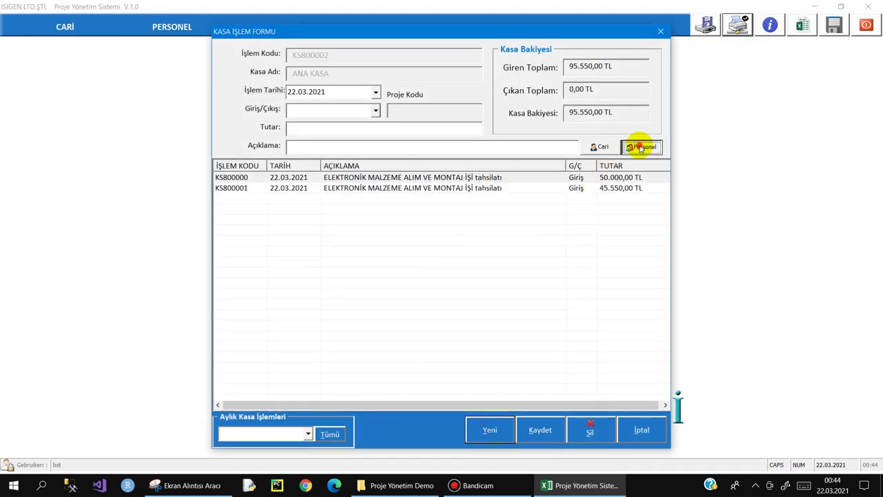
{"action": "left_click", "coordinate": [641, 147]}
{"action": "double_click", "coordinate": [252, 44]}
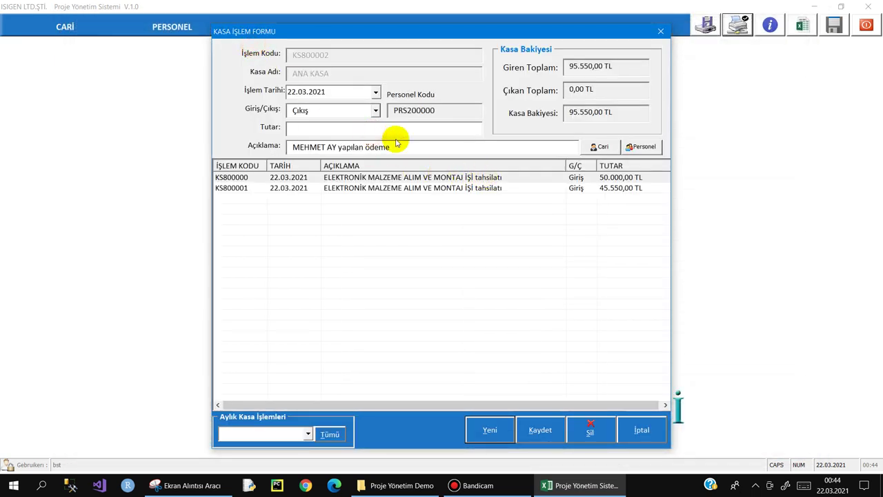
{"action": "left_click", "coordinate": [384, 128]}
{"action": "type", "text": "3000"}
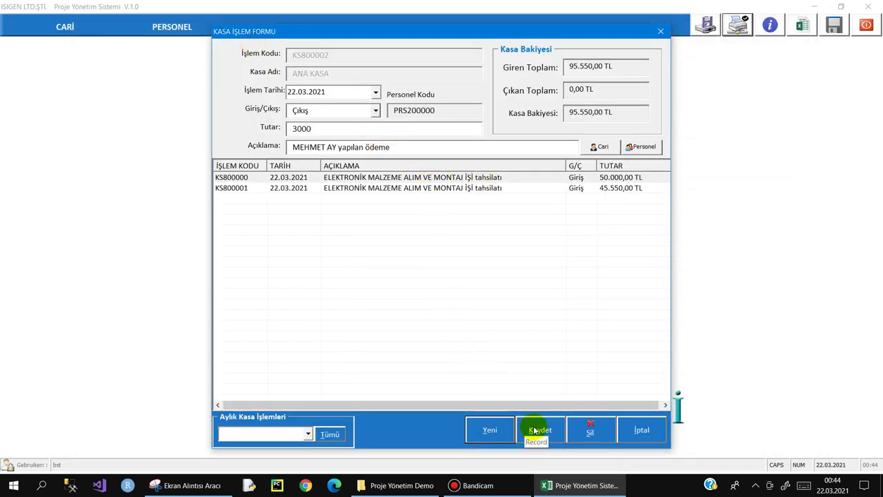
{"action": "left_click", "coordinate": [536, 429]}
{"action": "left_click", "coordinate": [421, 286]}
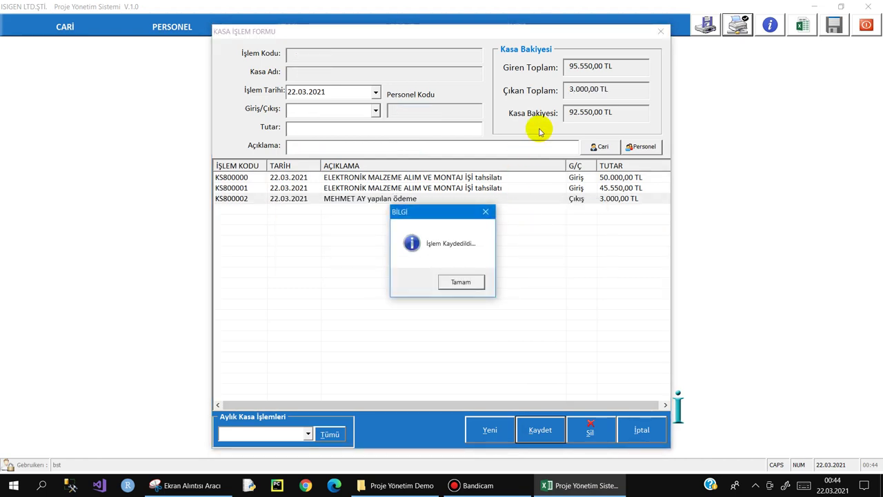
{"action": "left_click", "coordinate": [464, 283]}
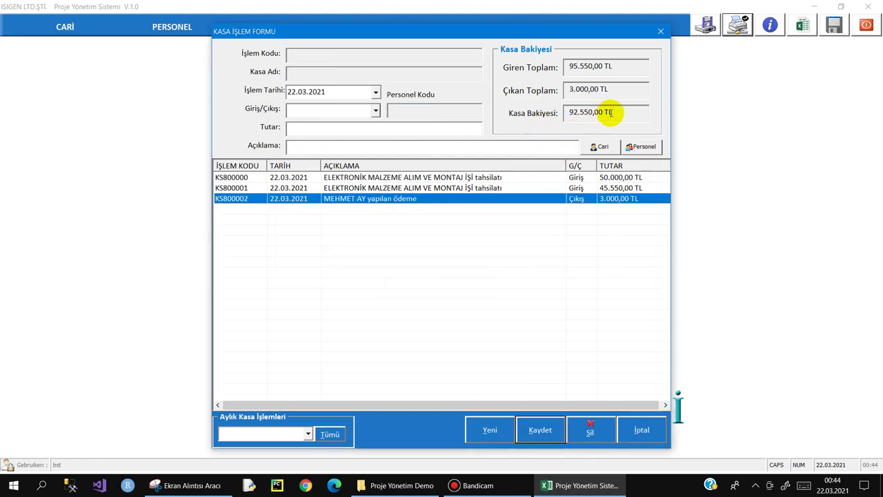
{"action": "key", "text": "Escape"}
Step: Confirm the employee's Personel Ekstre now shows 5.000 TL remaining
{"action": "left_click", "coordinate": [173, 27]}
{"action": "left_click", "coordinate": [173, 79]}
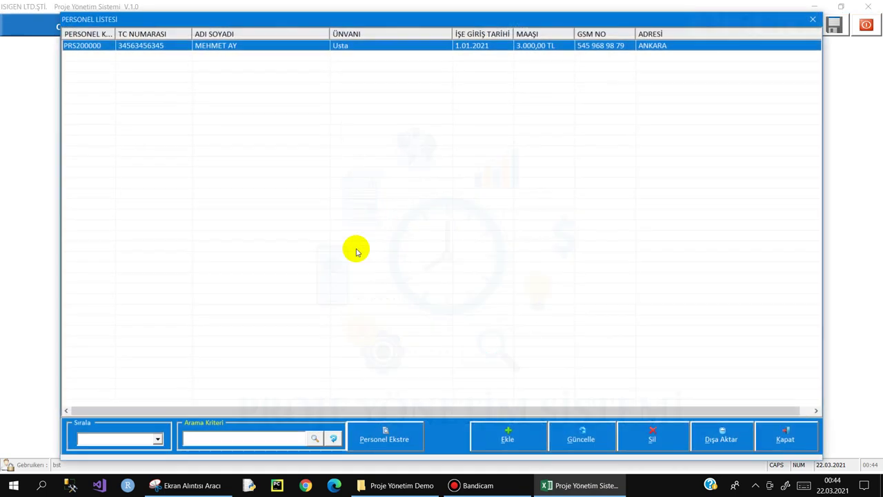
{"action": "left_click", "coordinate": [375, 438]}
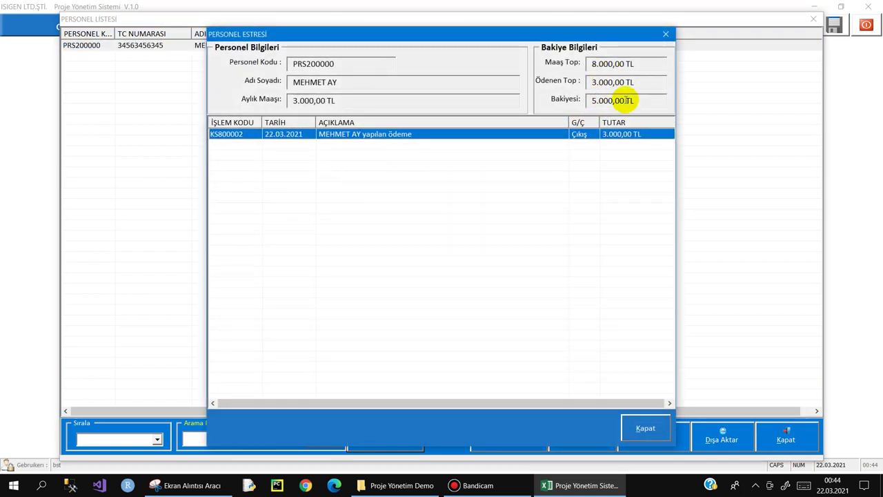
{"action": "key", "text": "Escape"}
{"action": "key", "text": "Escape"}
{"action": "left_click", "coordinate": [516, 27]}
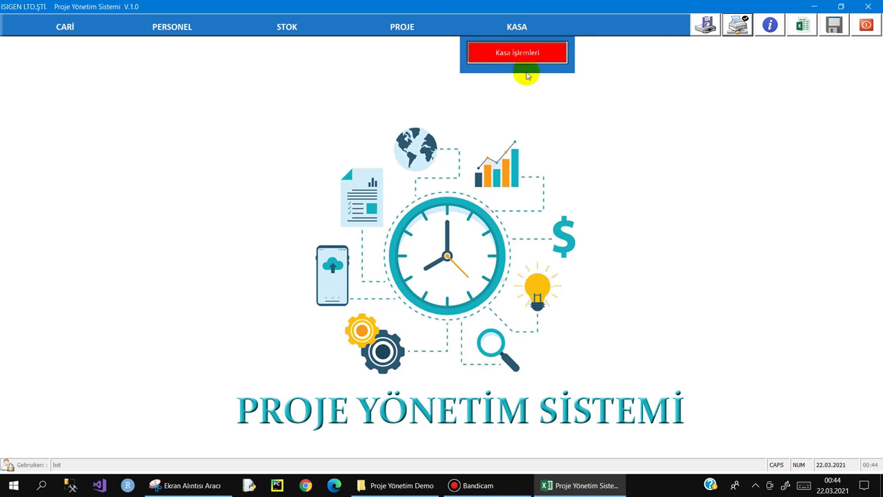
Step: Record a second Kasa cash payment of 5.000 TL to the employee
{"action": "left_click", "coordinate": [523, 56]}
{"action": "left_click", "coordinate": [490, 429]}
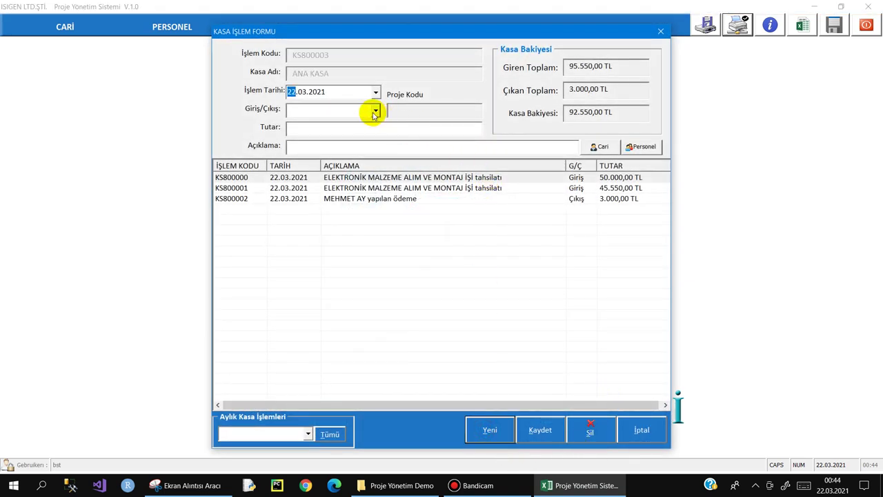
{"action": "left_click", "coordinate": [632, 147]}
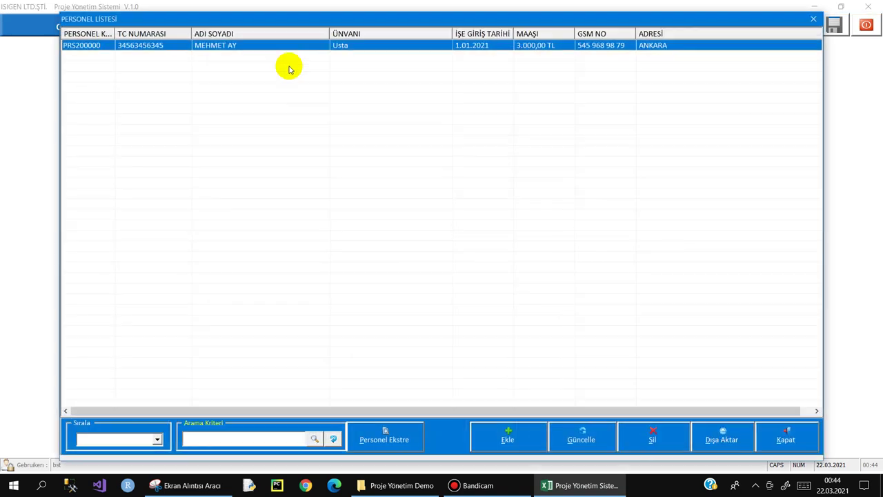
{"action": "double_click", "coordinate": [292, 49]}
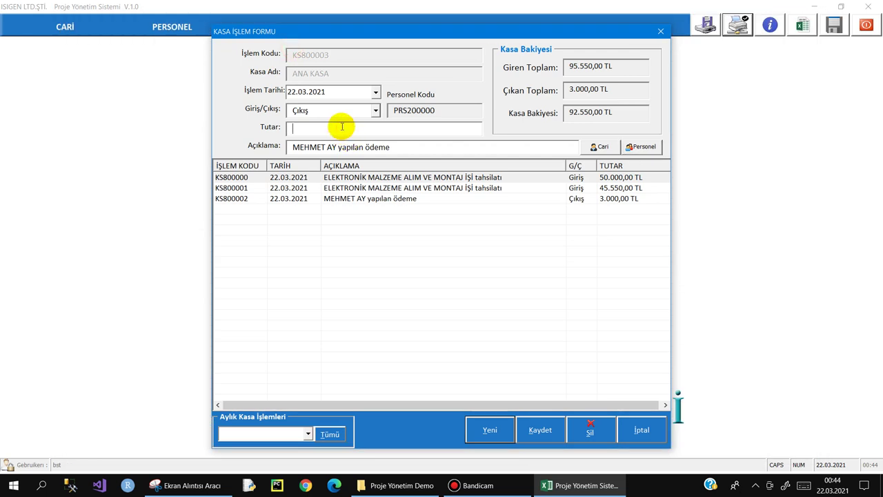
{"action": "type", "text": "5000"}
{"action": "left_click", "coordinate": [531, 429]}
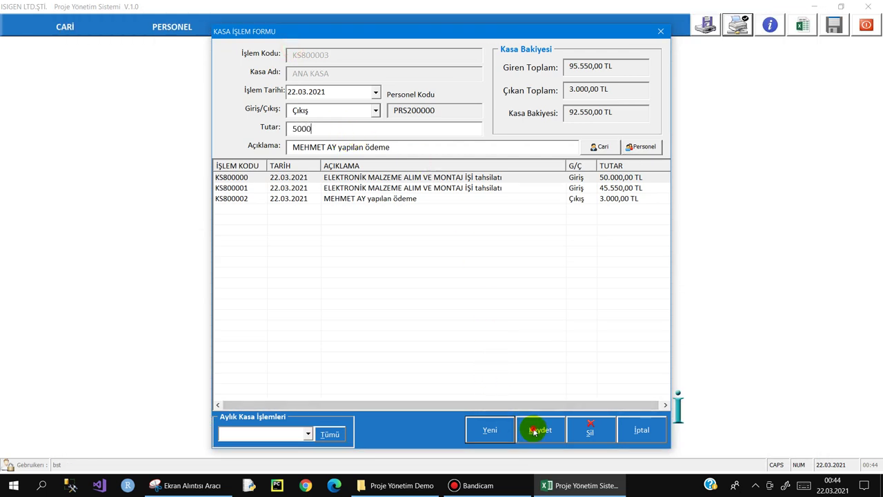
{"action": "left_click", "coordinate": [475, 281]}
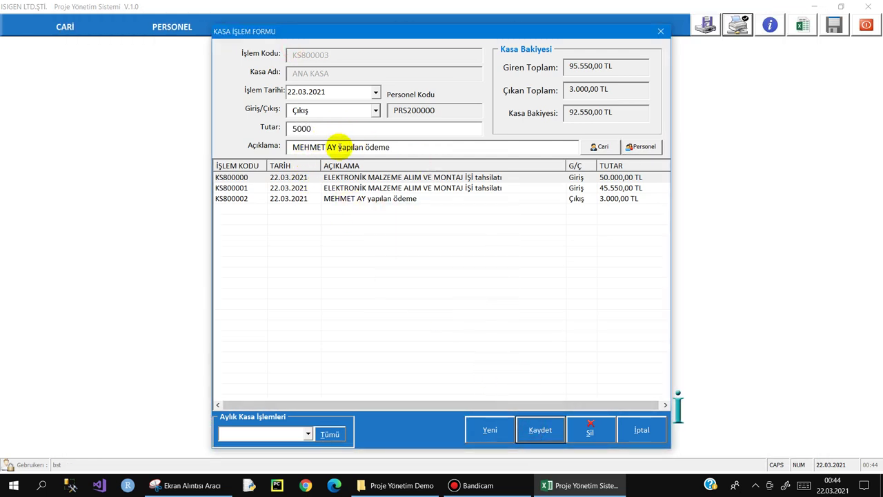
{"action": "left_click", "coordinate": [530, 425]}
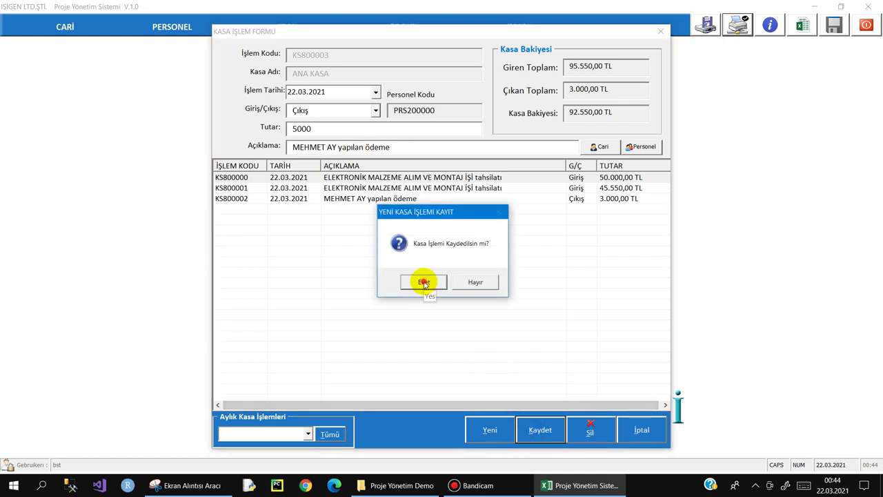
{"action": "left_click", "coordinate": [366, 280]}
{"action": "left_click", "coordinate": [463, 281]}
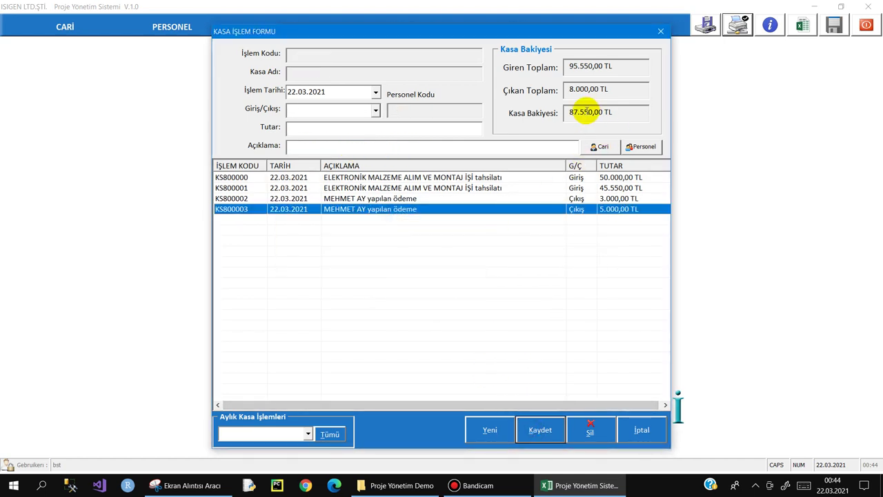
{"action": "key", "text": "Escape"}
Step: Verify the employee's statement balance is now 0,00 TL
{"action": "left_click", "coordinate": [172, 26]}
{"action": "left_click", "coordinate": [182, 79]}
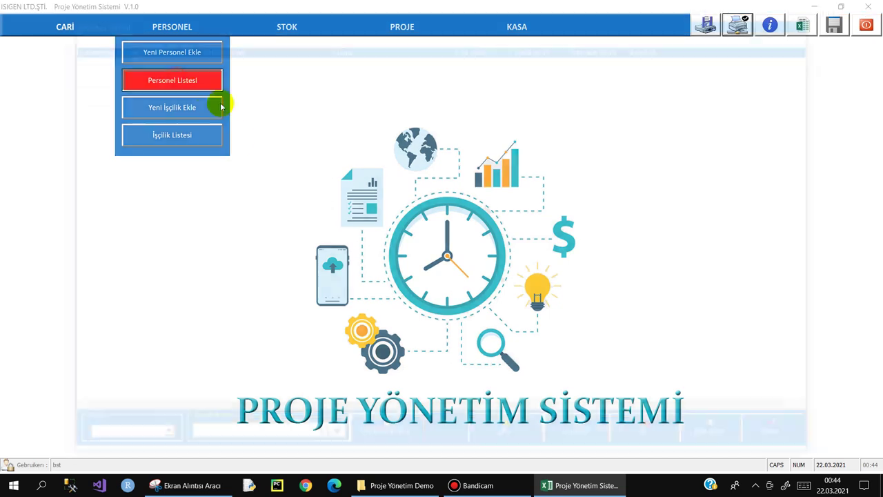
{"action": "left_click", "coordinate": [379, 427]}
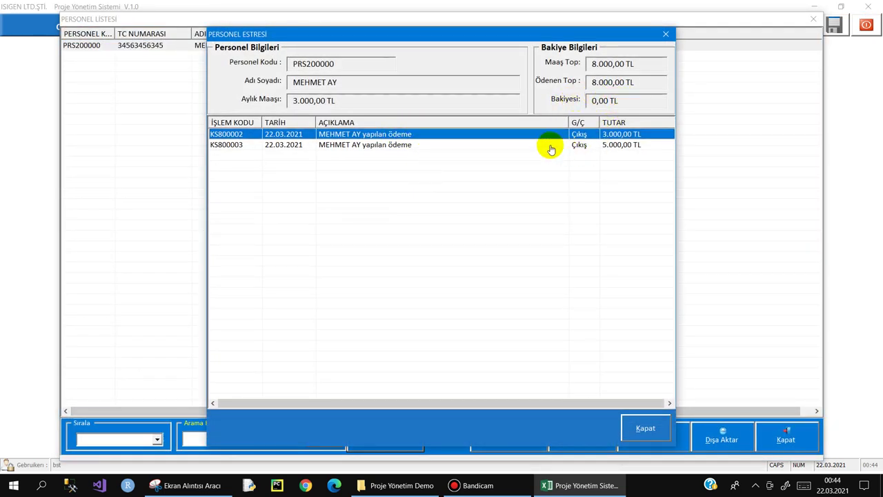
{"action": "left_click", "coordinate": [427, 136]}
{"action": "key", "text": "Escape"}
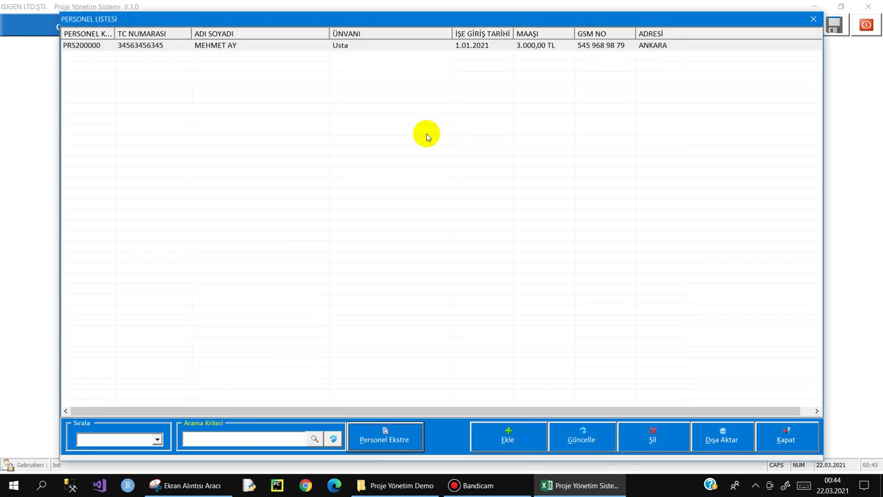
Step: Sort the personnel list by ÜNVANI, opening and cancelling the Güncelle form
{"action": "left_click", "coordinate": [157, 439]}
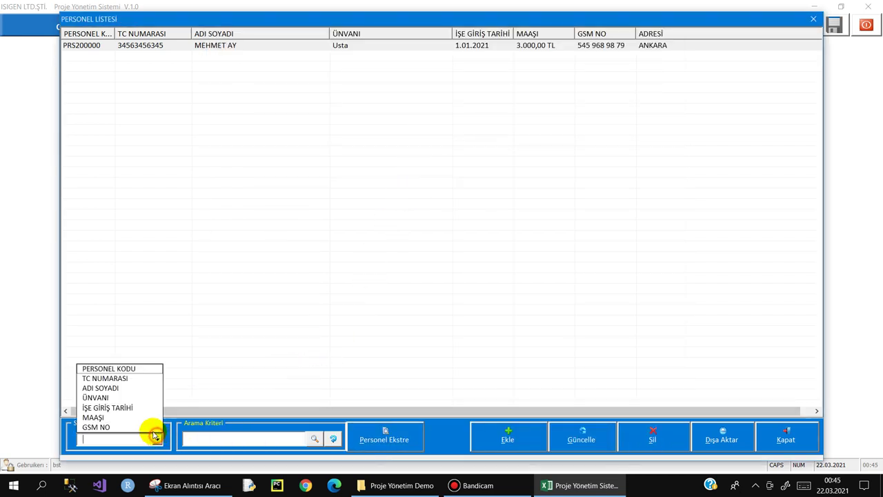
{"action": "left_click", "coordinate": [126, 398]}
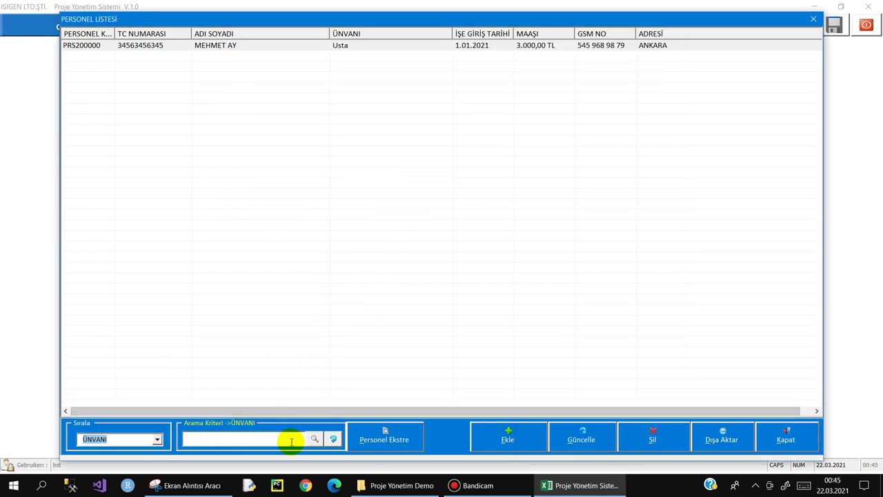
{"action": "left_click", "coordinate": [579, 436]}
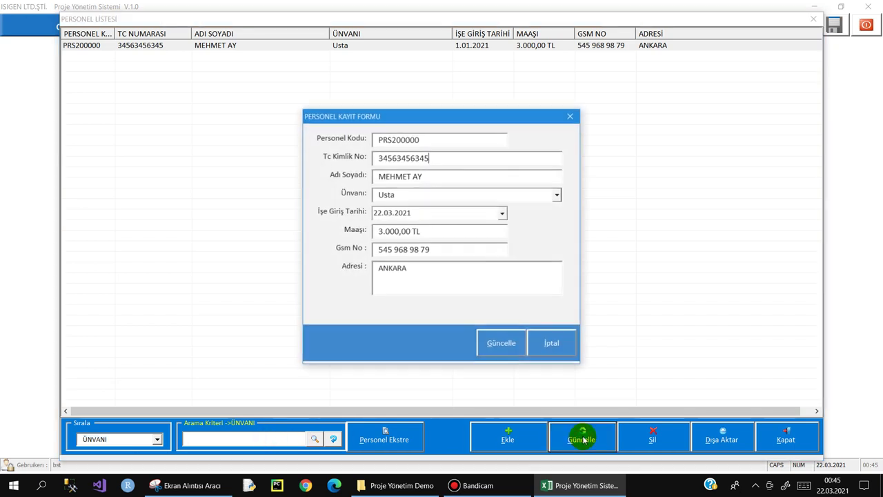
{"action": "left_click", "coordinate": [659, 444]}
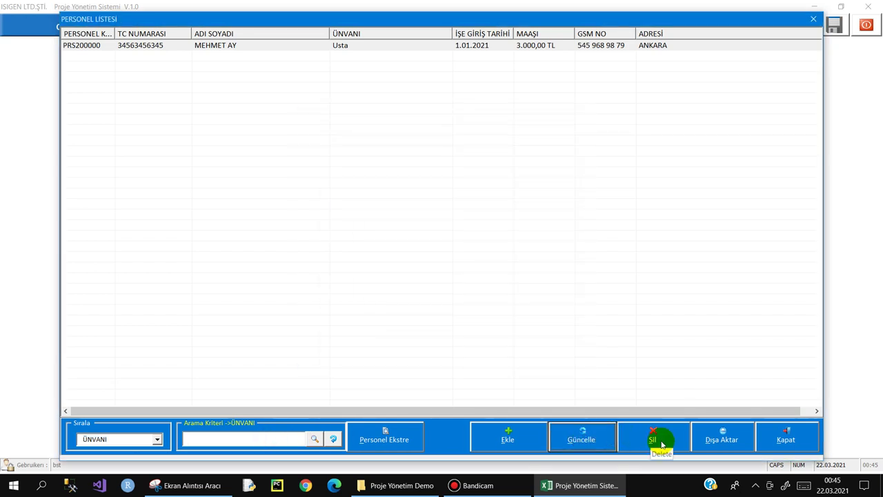
Step: Export the personnel list to an Excel workbook
{"action": "left_click", "coordinate": [720, 439]}
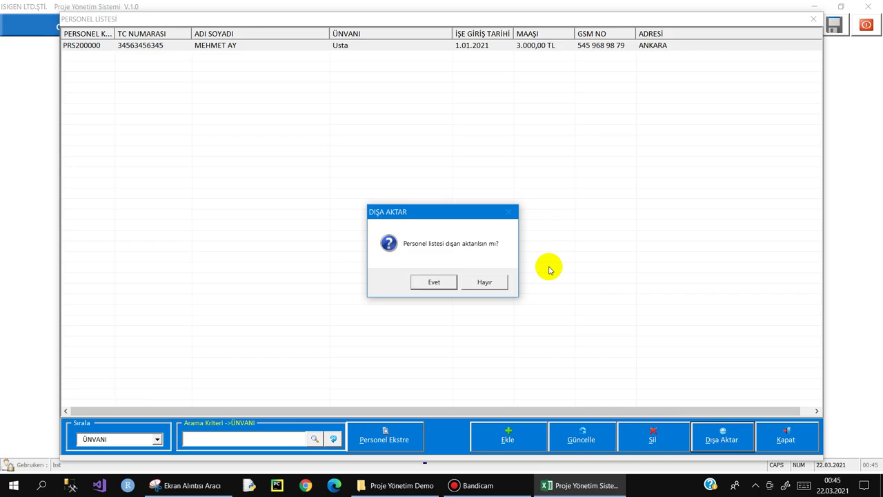
{"action": "left_click", "coordinate": [424, 280]}
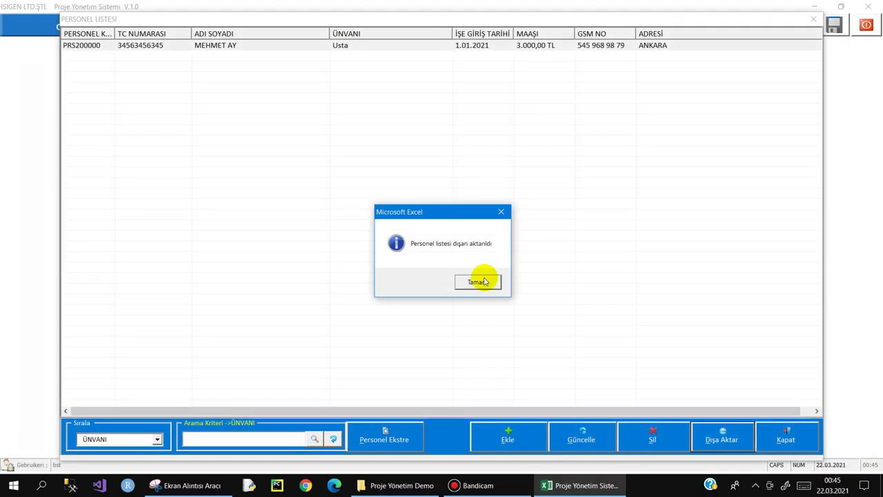
{"action": "left_click", "coordinate": [482, 280]}
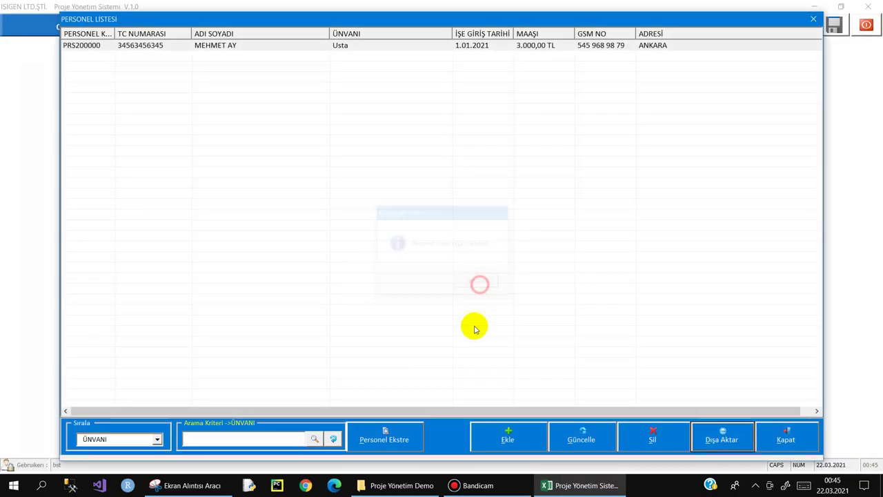
Step: Unlock the underlying workbook with the password and open the Export Files folder
{"action": "left_click", "coordinate": [801, 26]}
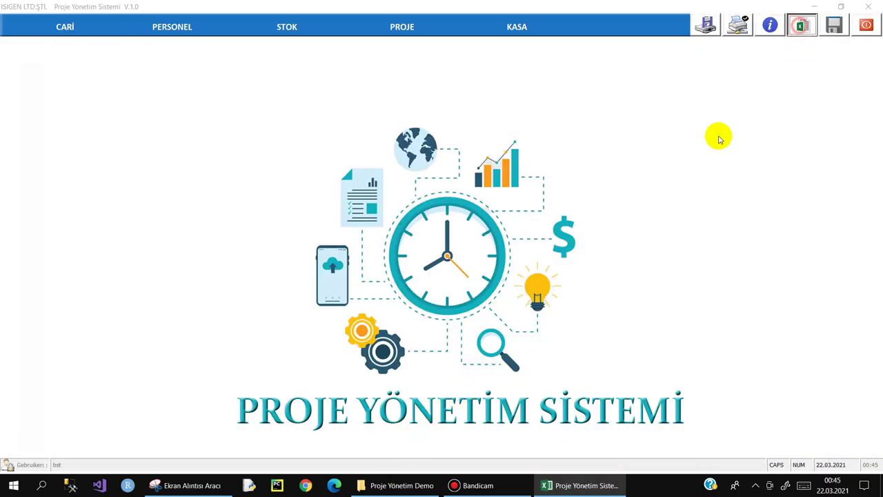
{"action": "type", "text": "**"}
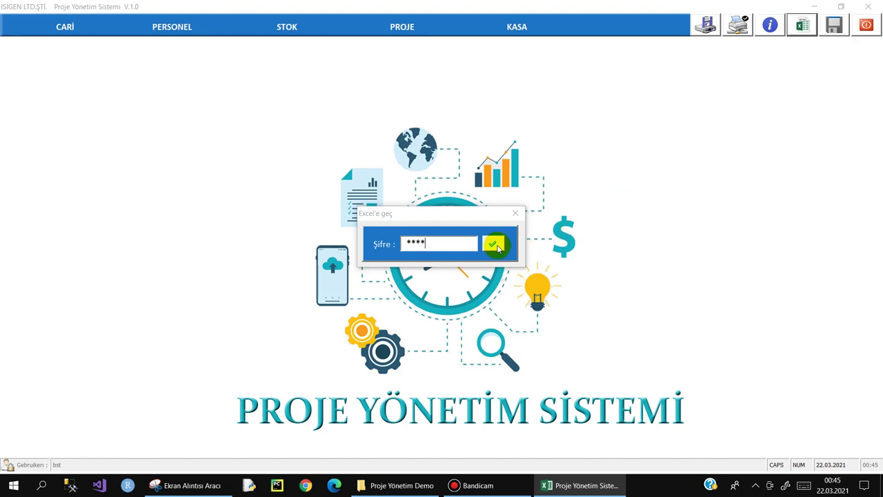
{"action": "left_click", "coordinate": [491, 245]}
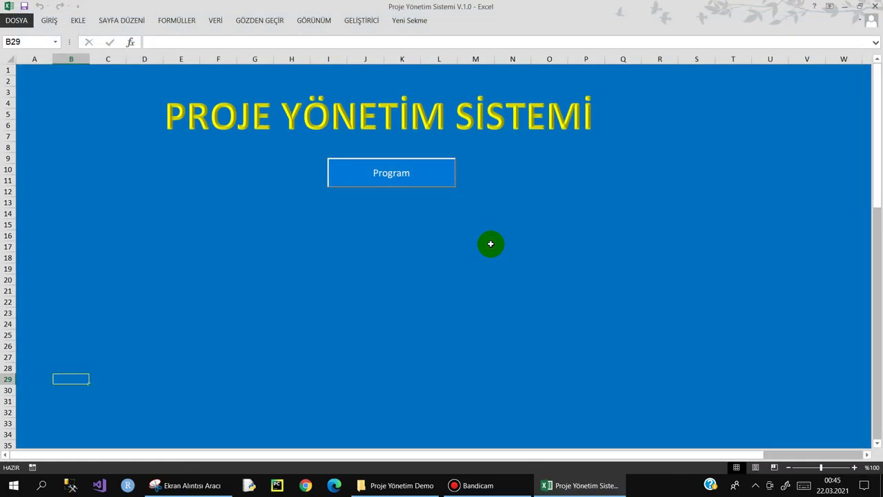
{"action": "left_click", "coordinate": [390, 486]}
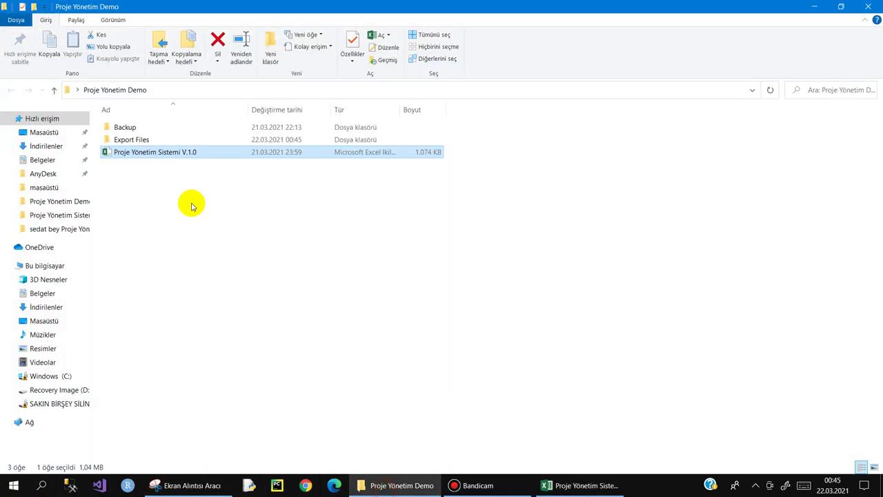
{"action": "double_click", "coordinate": [131, 141]}
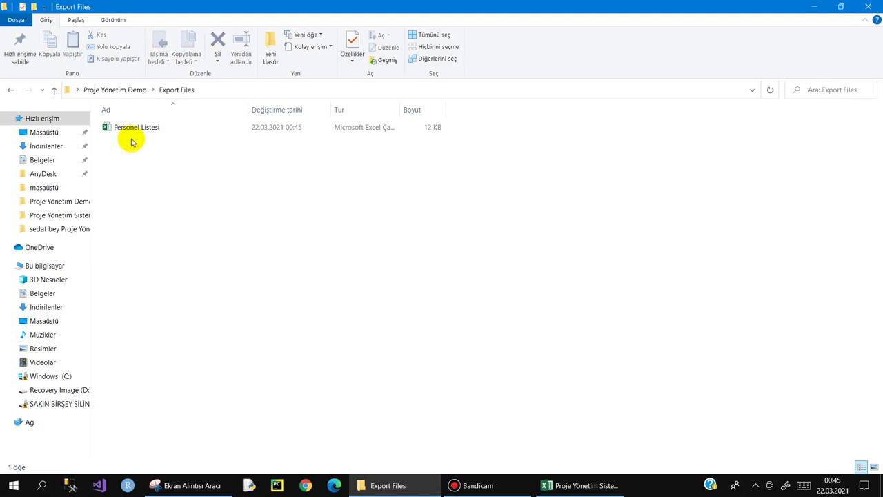
Step: Check the employee row in the exported Personel Listesi, then close it and relaunch the program
{"action": "double_click", "coordinate": [136, 126]}
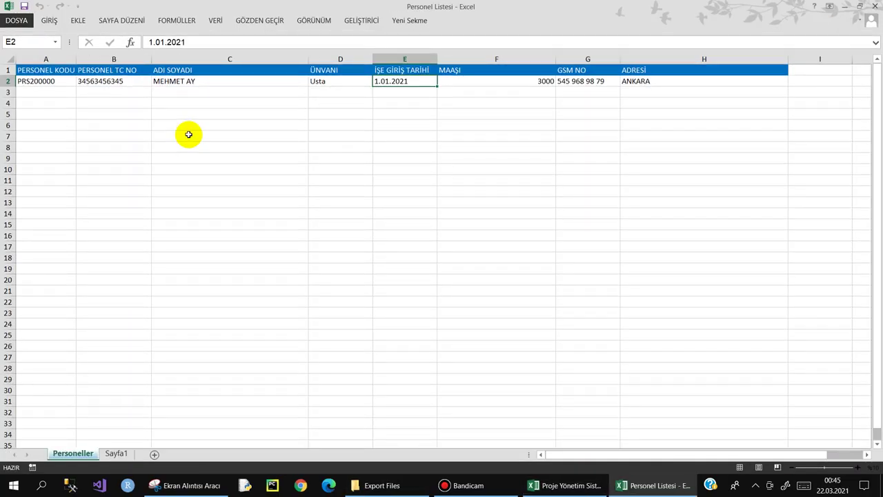
{"action": "mouse_move", "coordinate": [656, 77]}
{"action": "left_mouse_down"}
{"action": "mouse_move", "coordinate": [262, 85]}
{"action": "mouse_move", "coordinate": [61, 76]}
{"action": "left_mouse_up"}
{"action": "left_click", "coordinate": [179, 124]}
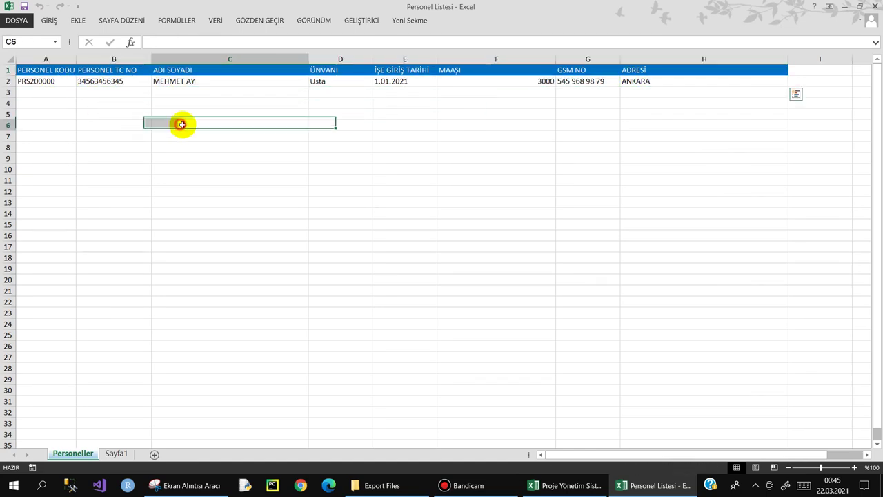
{"action": "left_click", "coordinate": [874, 6]}
{"action": "left_click", "coordinate": [363, 180]}
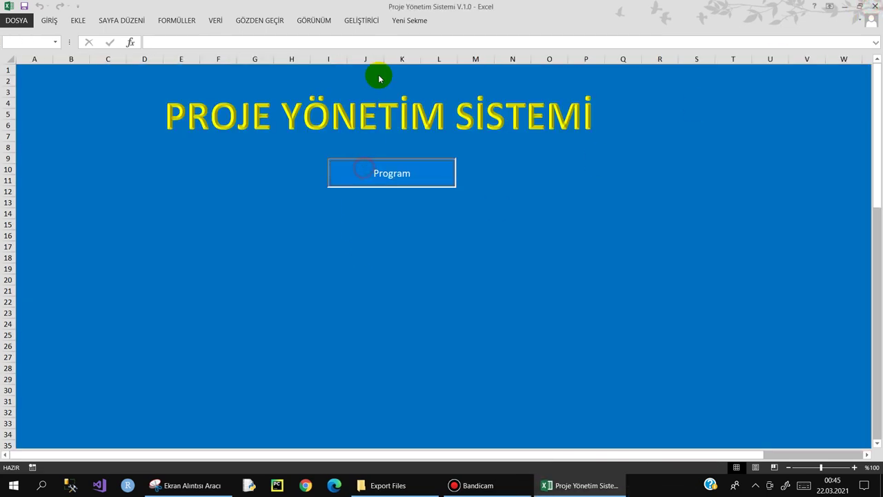
Step: Export the closed-project report from Proje Raporları
{"action": "left_click", "coordinate": [404, 28]}
{"action": "left_click", "coordinate": [412, 82]}
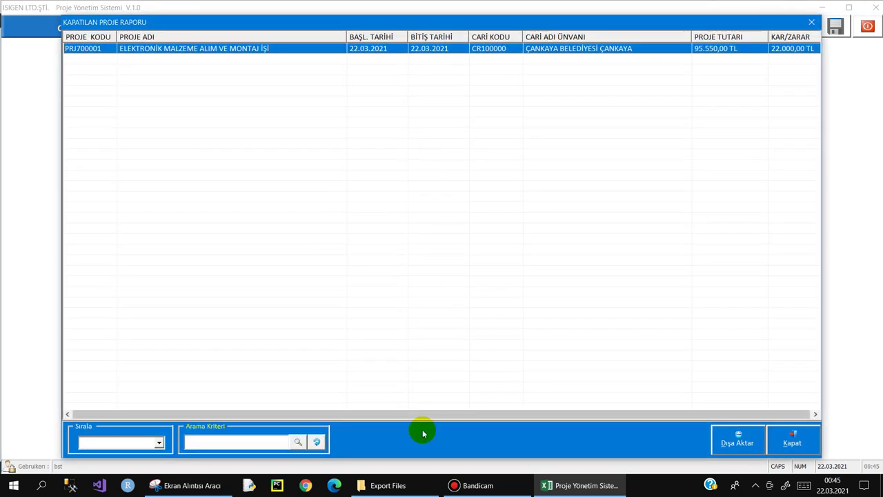
{"action": "left_click", "coordinate": [724, 438]}
{"action": "left_click", "coordinate": [435, 281]}
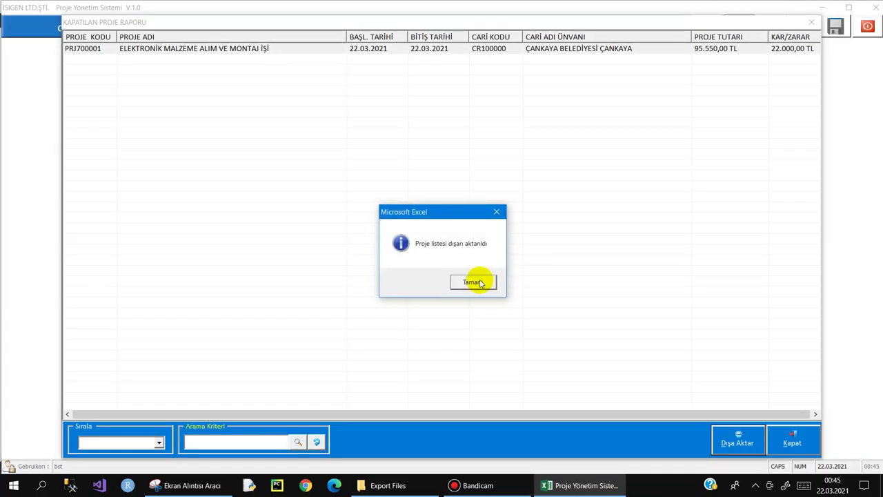
{"action": "left_click", "coordinate": [478, 279]}
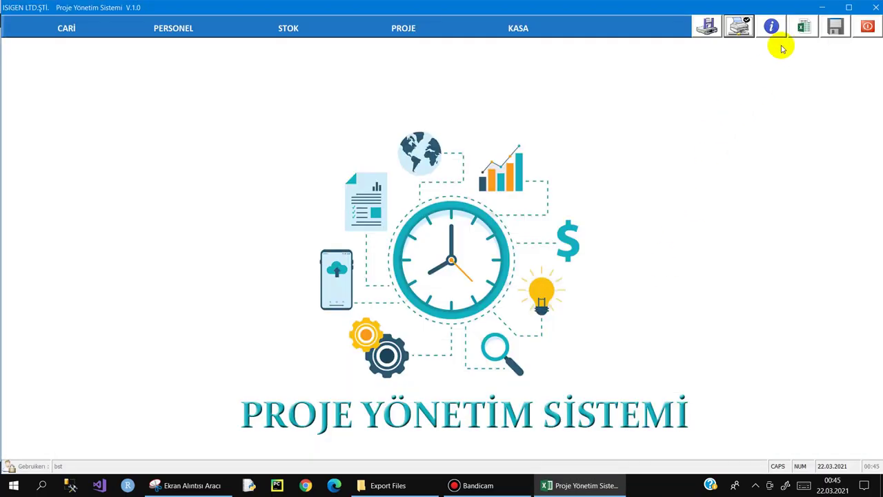
Step: Open Kapanan Proje Listesi and check PRJ700001's 22.000,00 TL profit
{"action": "left_click", "coordinate": [804, 27]}
{"action": "type", "text": "****"}
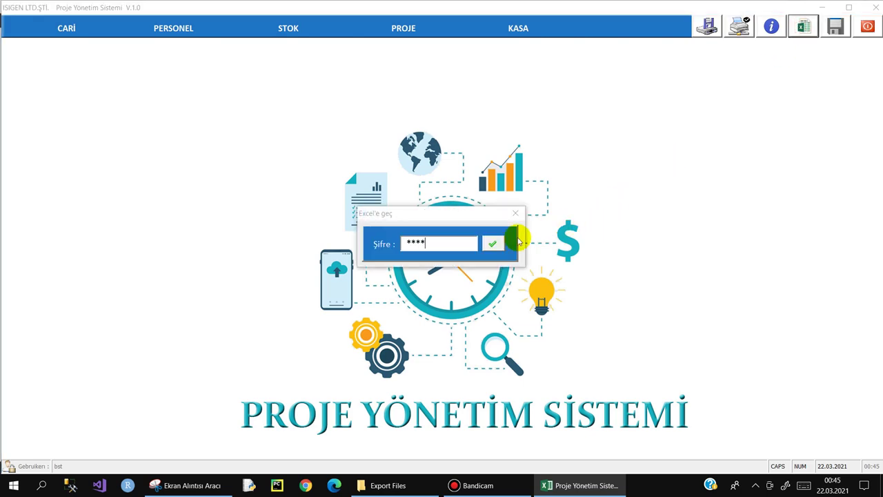
{"action": "left_click", "coordinate": [490, 245]}
{"action": "left_click", "coordinate": [387, 485]}
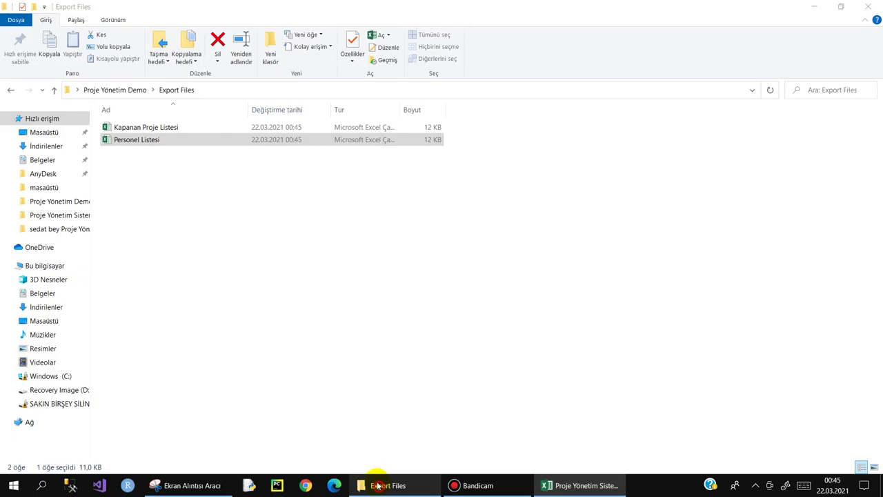
{"action": "double_click", "coordinate": [124, 125]}
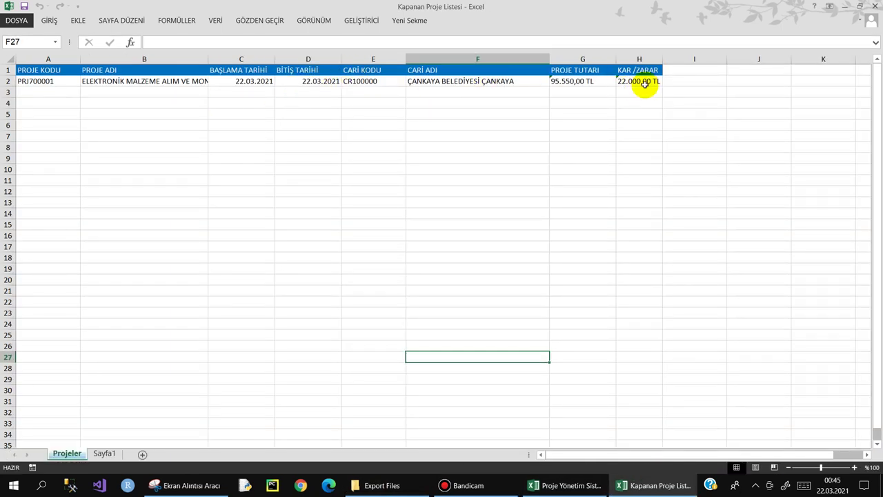
{"action": "left_click_drag", "start_coordinate": [644, 83], "coordinate": [34, 81]}
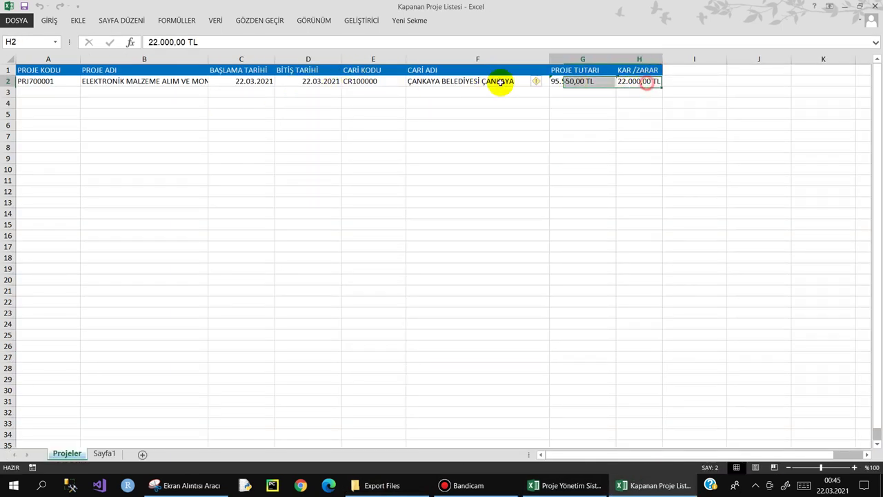
Step: Close the exported workbook, review the Stok Listesi in the app, and open the Teklif Listesi
{"action": "left_click", "coordinate": [874, 6]}
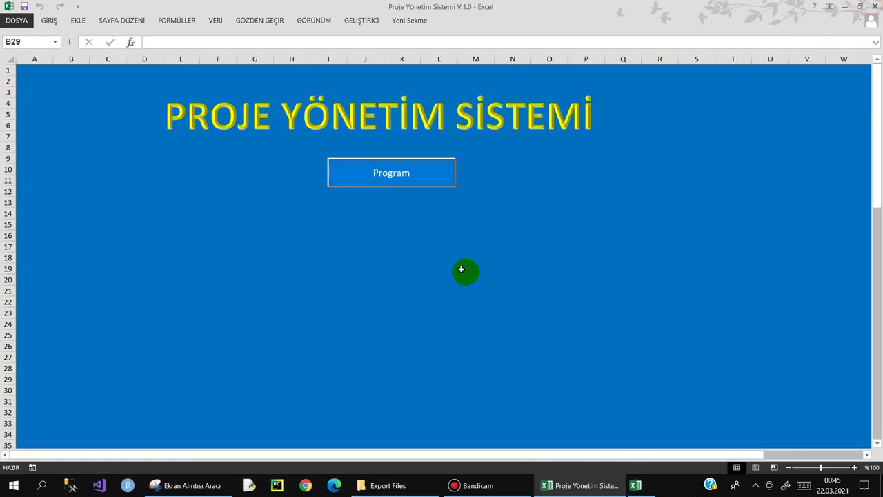
{"action": "left_click", "coordinate": [390, 171]}
{"action": "left_click", "coordinate": [405, 29]}
{"action": "left_click", "coordinate": [289, 29]}
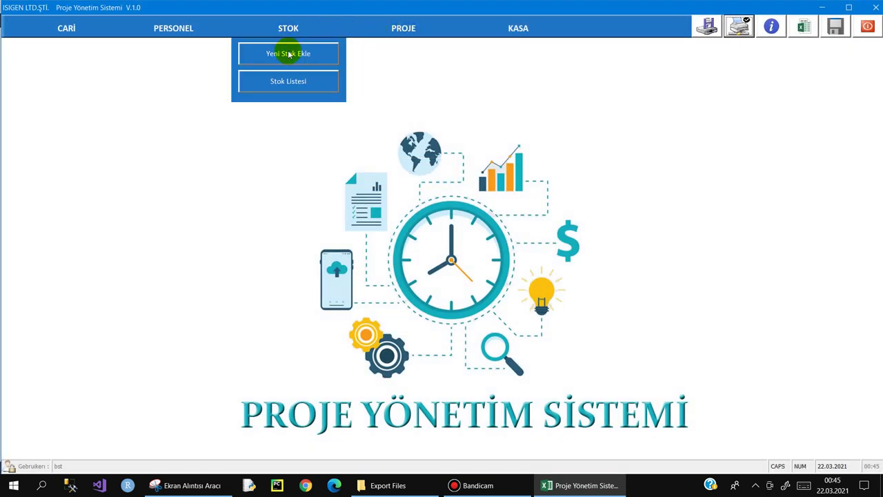
{"action": "left_click", "coordinate": [293, 79]}
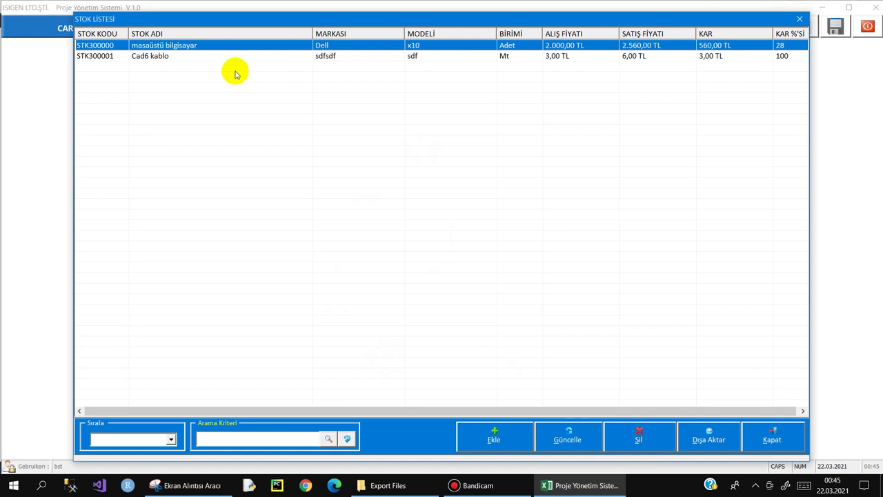
{"action": "left_click", "coordinate": [66, 28]}
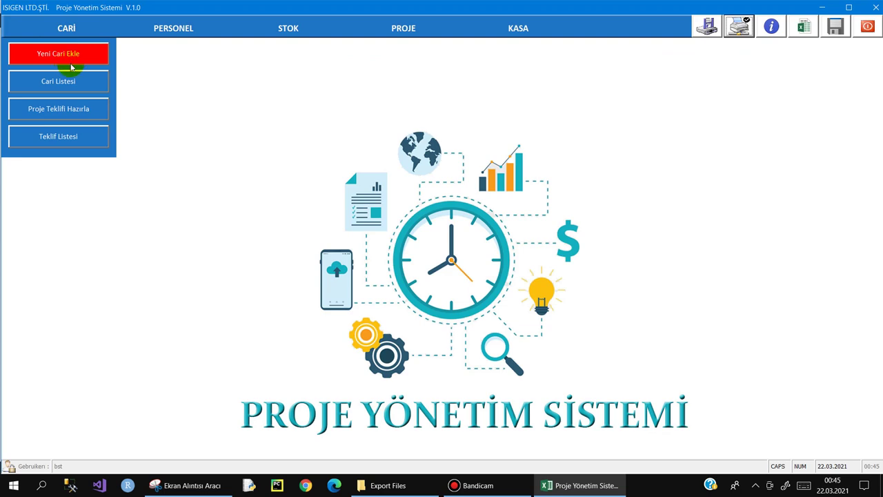
{"action": "left_click", "coordinate": [69, 137]}
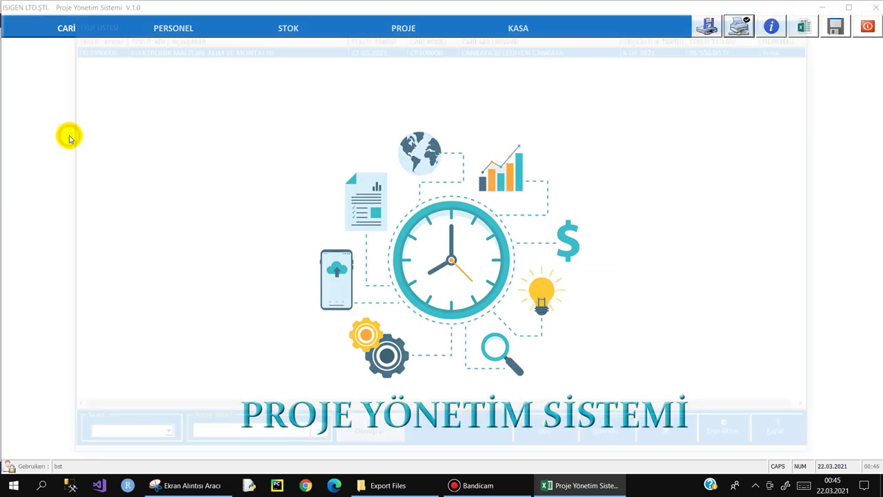
Step: Add quotation TKLF500001 titled KAYNAK İŞİ and bring up the customer picker
{"action": "left_click", "coordinate": [547, 436]}
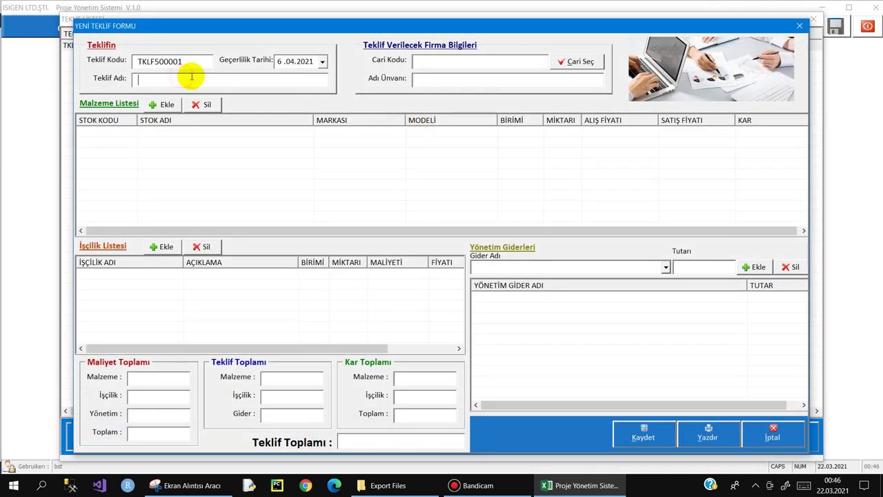
{"action": "type", "text": "KAYNAK İŞİ"}
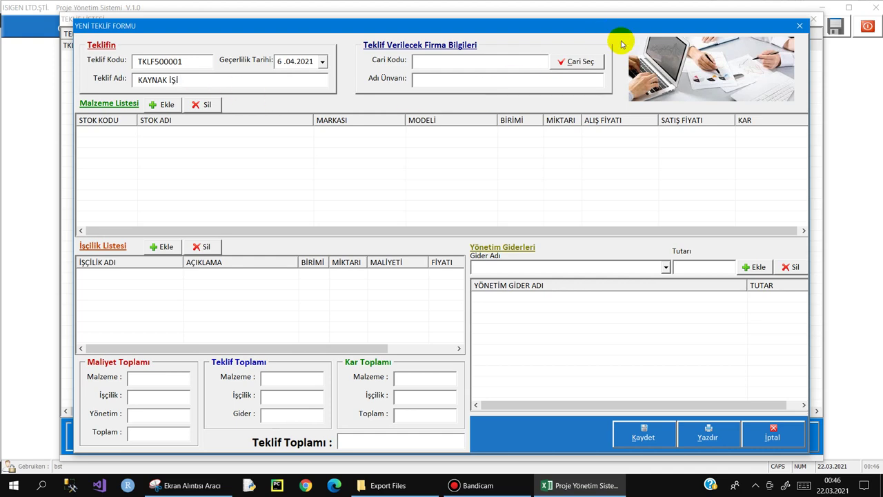
{"action": "left_click", "coordinate": [580, 61]}
Step: Register customer CR100001 YILDIZ MÜHENDİSLİK in Ankara with its contact and phone details
{"action": "left_click", "coordinate": [507, 433]}
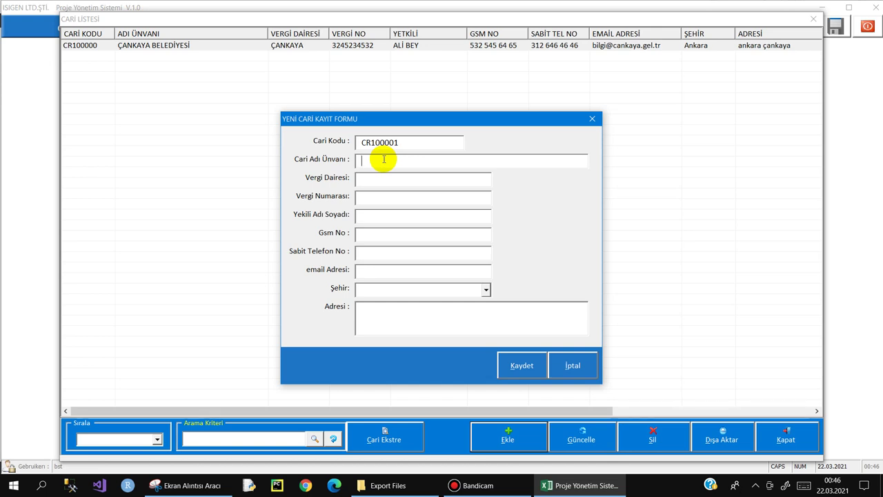
{"action": "type", "text": "YILDIZ MÜHENDİSLİK"}
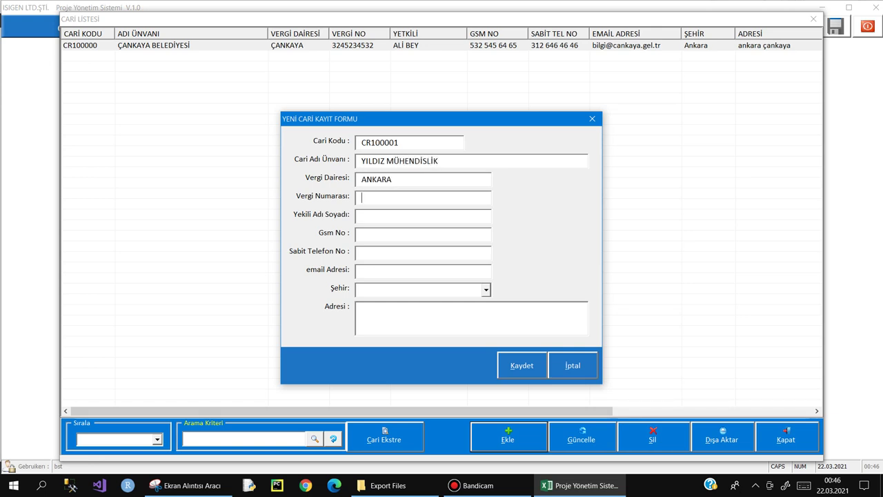
{"action": "type", "text": "3245234523"}
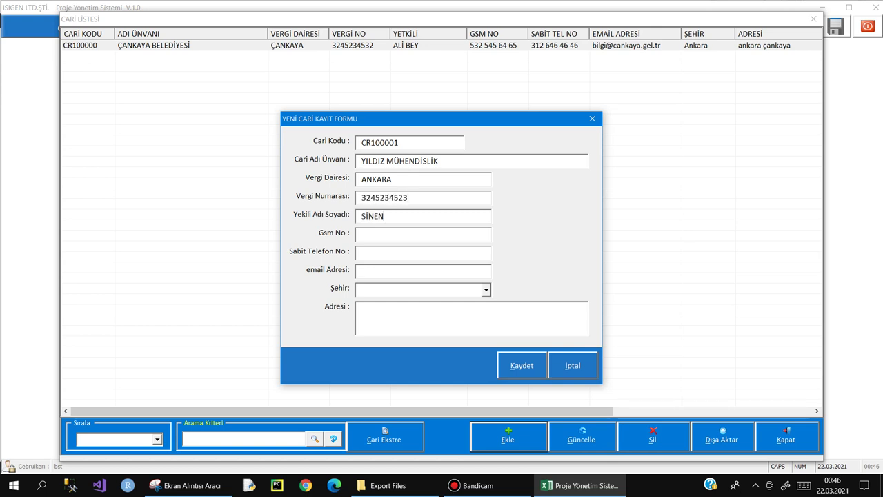
{"action": "key", "text": "BackSpace"}
{"action": "type", "text": "A"}
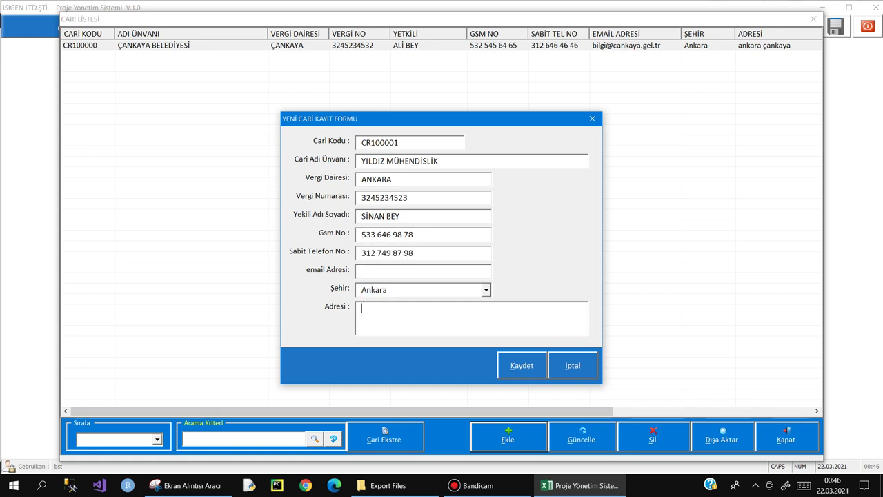
{"action": "type", "text": "ANKA"}
{"action": "type", "text": "Z"}
{"action": "key", "text": "alt+k"}
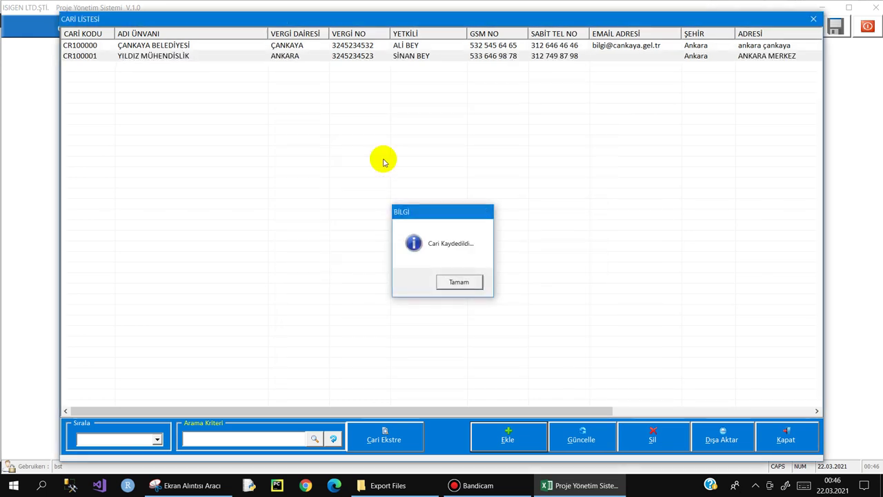
{"action": "key", "text": "Return"}
Step: Set YILDIZ MÜHENDİSLİK as the quotation's client and open the stock list
{"action": "double_click", "coordinate": [158, 56]}
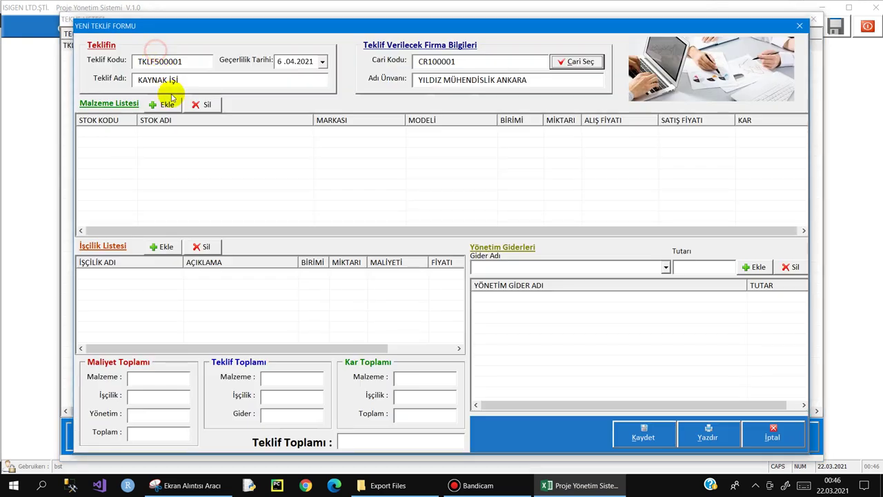
{"action": "left_click", "coordinate": [155, 105]}
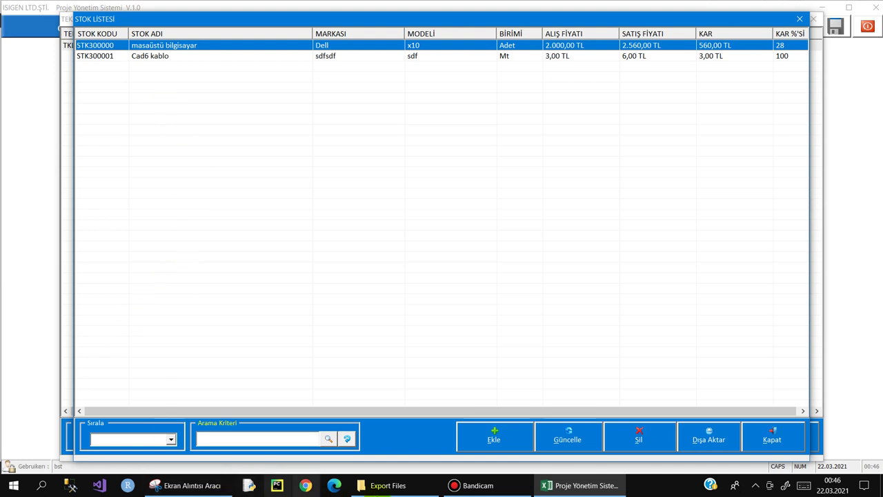
{"action": "left_click", "coordinate": [460, 486]}
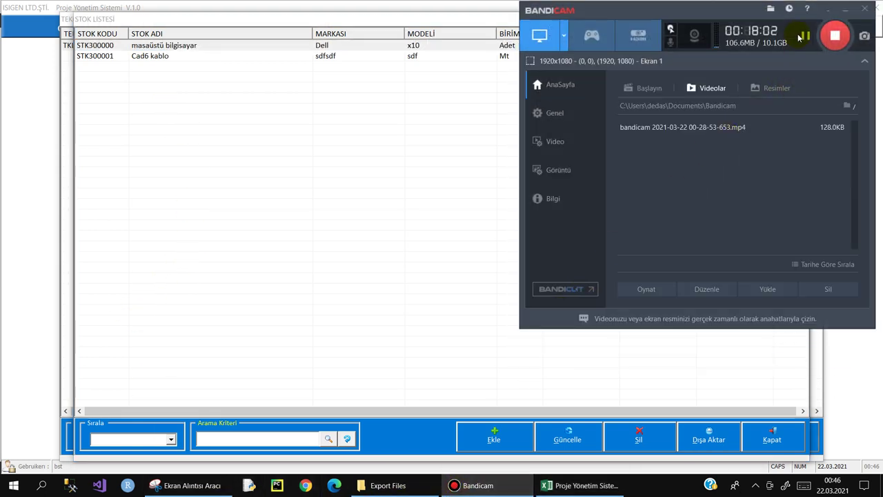
{"action": "left_click", "coordinate": [848, 12]}
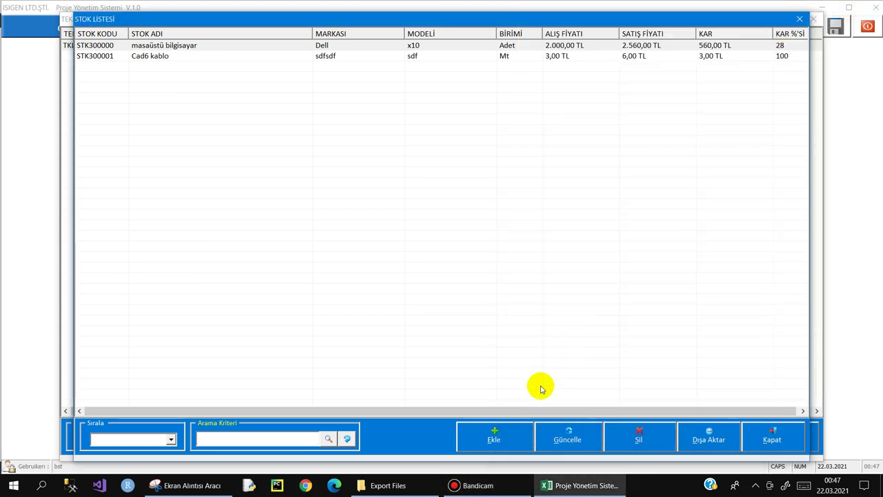
Step: Create stock item klima priced 2300 with a 38% profit margin
{"action": "left_click", "coordinate": [494, 439]}
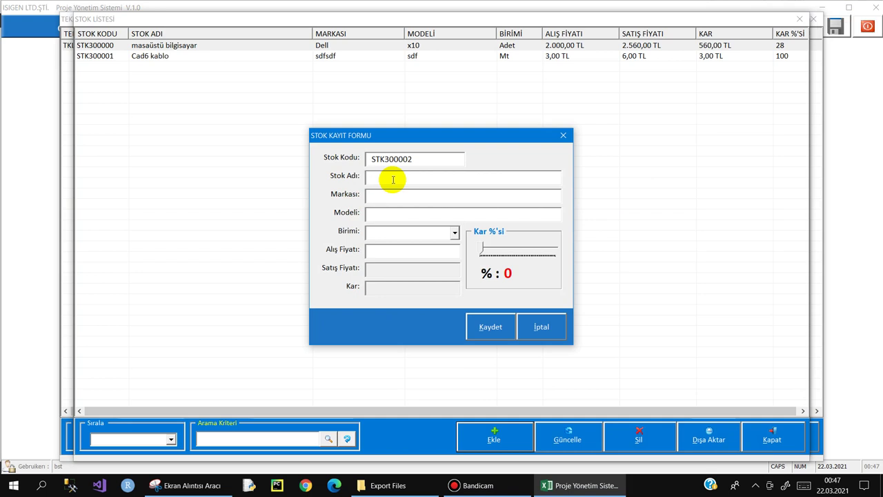
{"action": "type", "text": "KL"}
{"action": "type", "text": "b"}
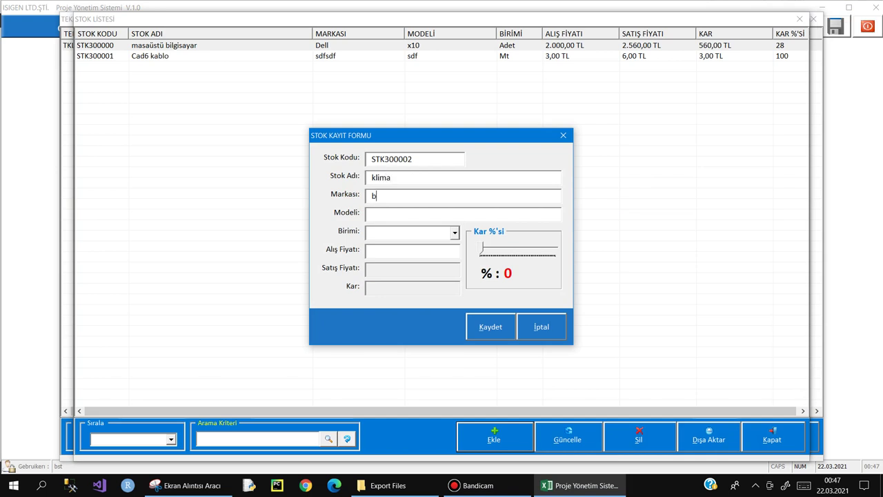
{"action": "type", "text": "osh"}
{"action": "type", "text": "0"}
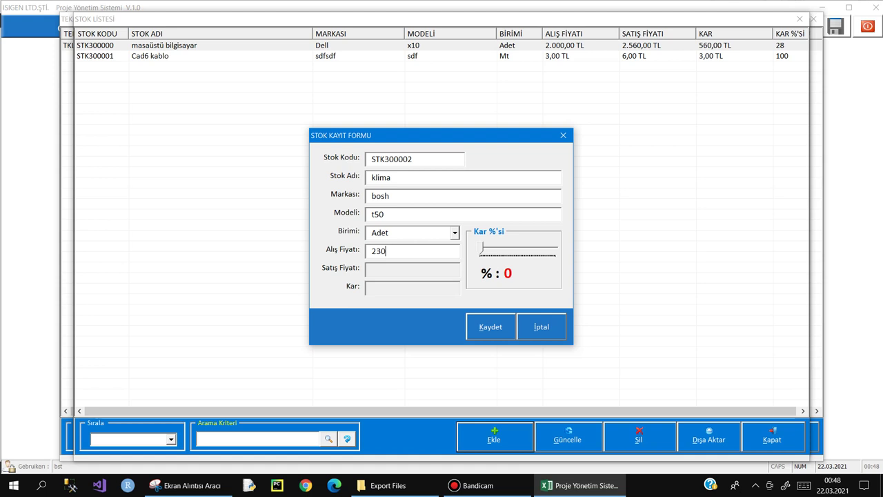
{"action": "type", "text": "0"}
{"action": "left_click", "coordinate": [482, 250]}
{"action": "left_click_drag", "start_coordinate": [483, 250], "coordinate": [512, 255]}
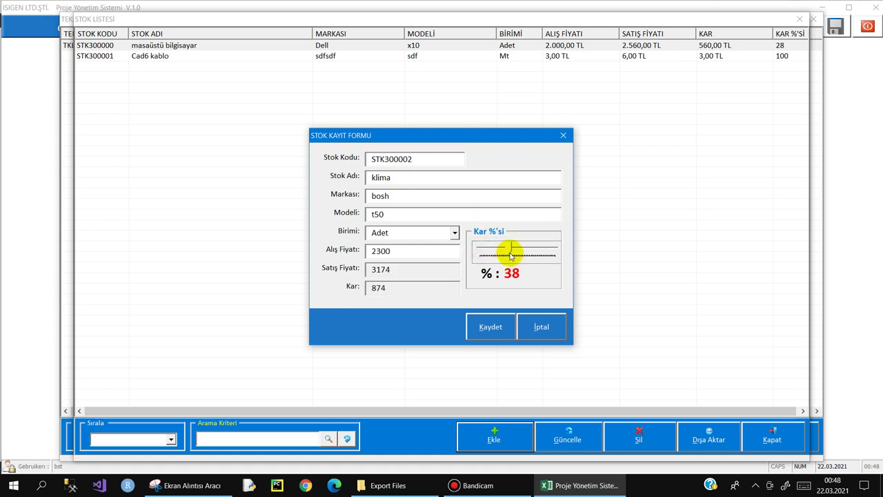
{"action": "left_click", "coordinate": [483, 329]}
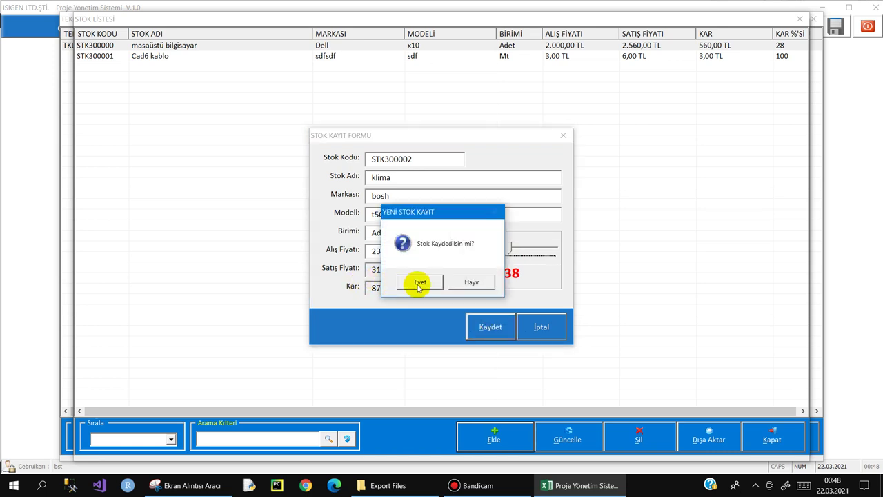
{"action": "left_click", "coordinate": [420, 285]}
{"action": "left_click", "coordinate": [467, 279]}
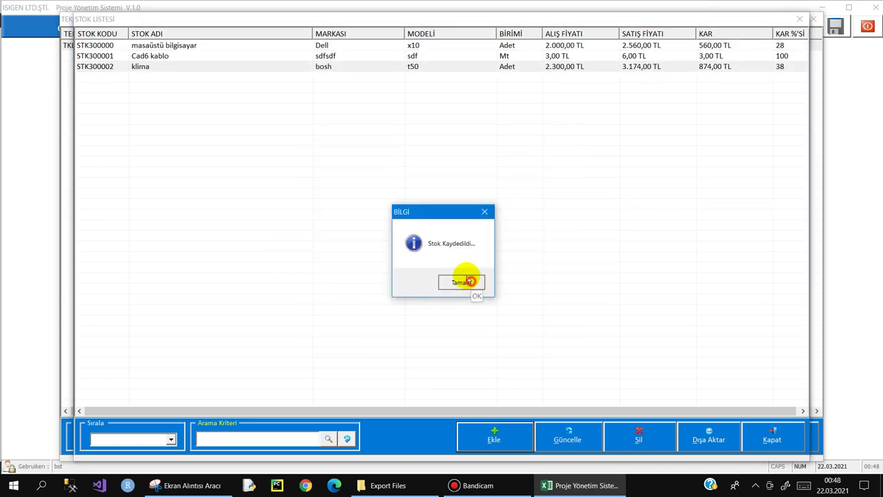
Step: Add 10 klima to the KAYNAK İŞİ quote's materials
{"action": "double_click", "coordinate": [207, 67]}
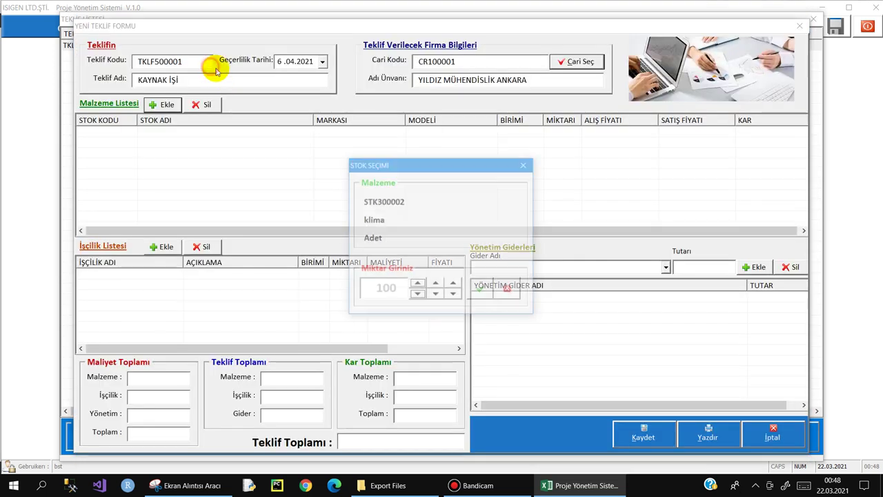
{"action": "left_click", "coordinate": [435, 295]}
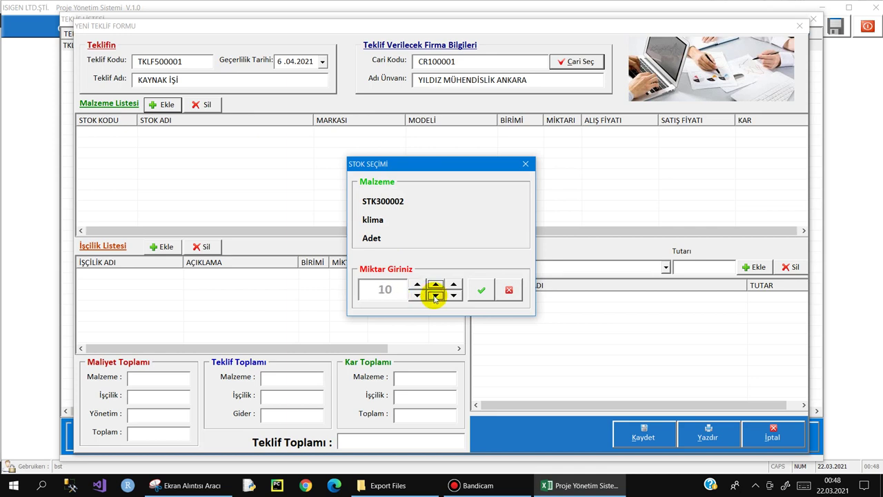
{"action": "left_click", "coordinate": [481, 290]}
{"action": "left_click", "coordinate": [421, 284]}
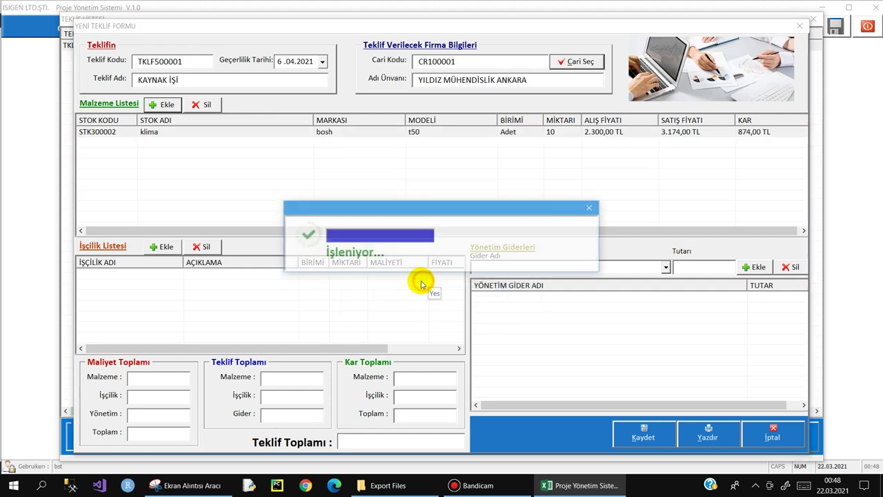
{"action": "left_click", "coordinate": [163, 246]}
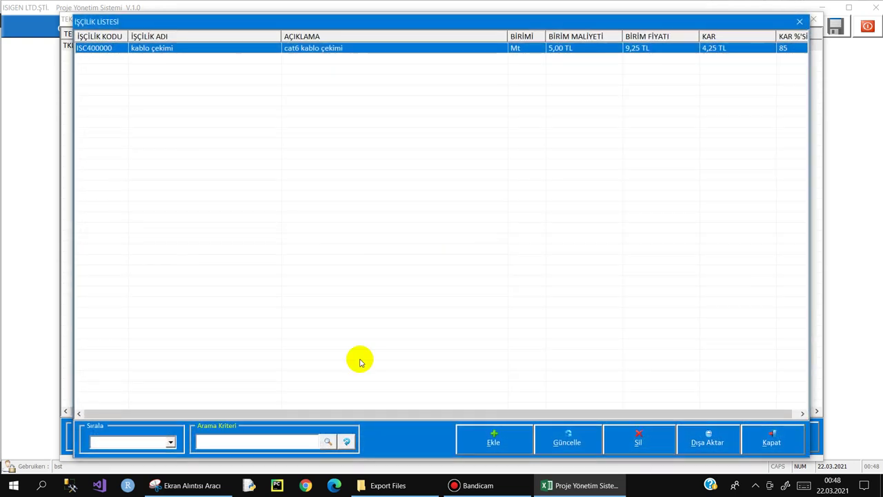
Step: Create the klima kurulumu labour item at 400 cost with a 39% profit margin
{"action": "left_click", "coordinate": [493, 442]}
{"action": "left_click", "coordinate": [497, 439]}
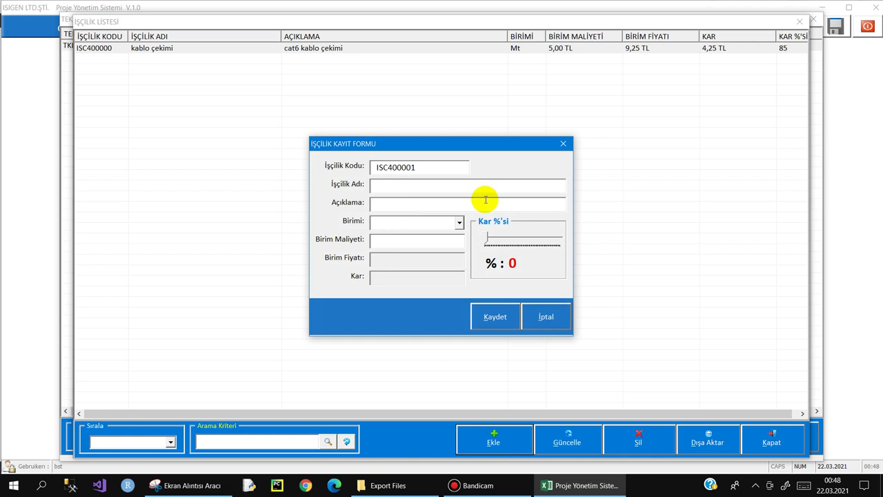
{"action": "type", "text": "klima kurulumu"}
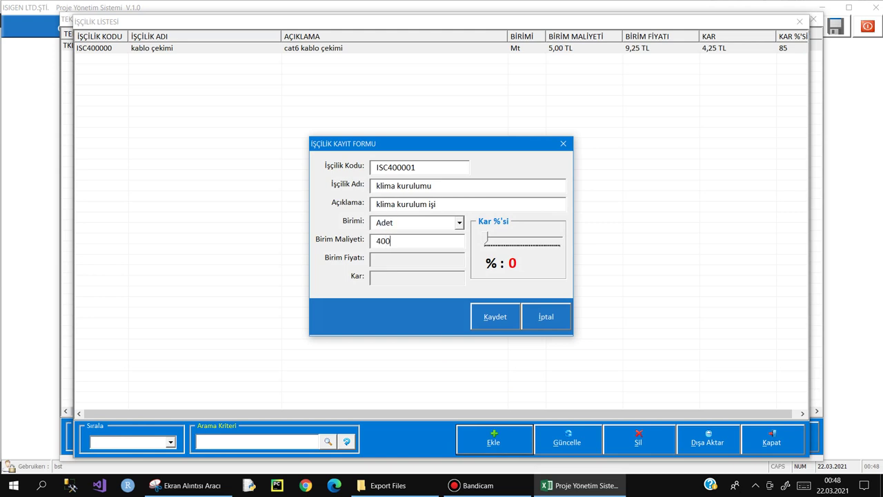
{"action": "left_click", "coordinate": [489, 239]}
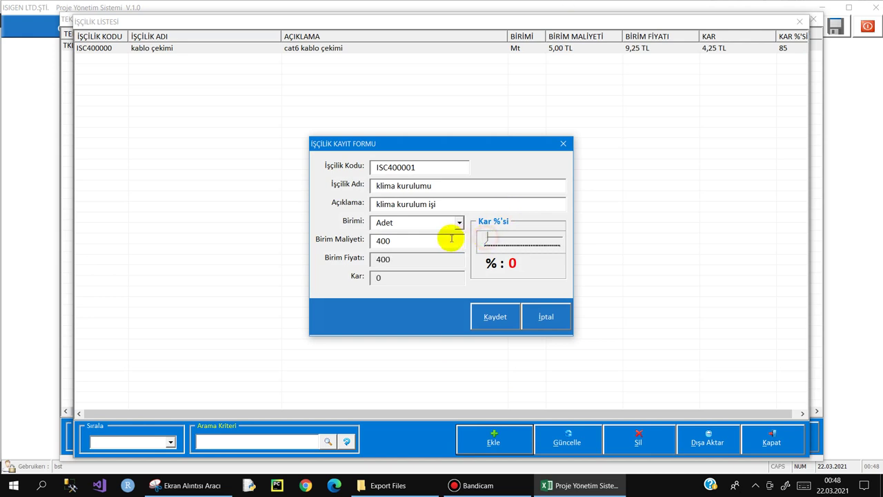
{"action": "left_click_drag", "start_coordinate": [477, 243], "coordinate": [517, 238]}
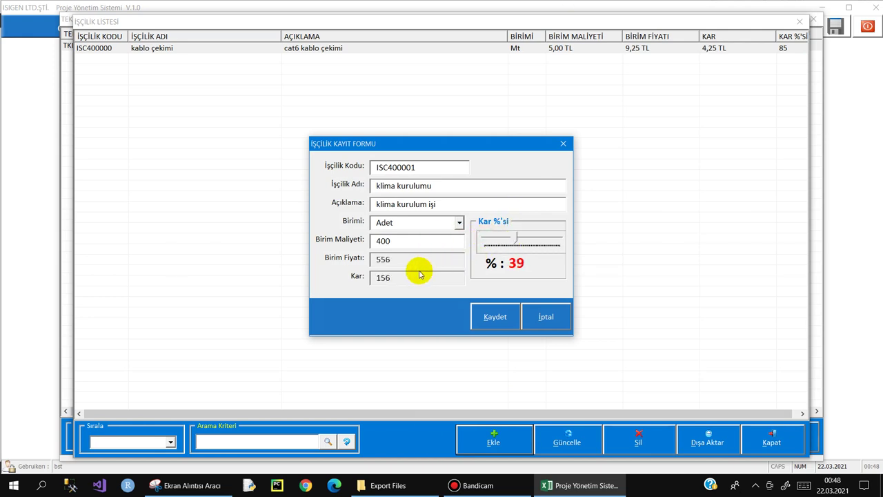
{"action": "left_click", "coordinate": [486, 317]}
{"action": "left_click", "coordinate": [416, 279]}
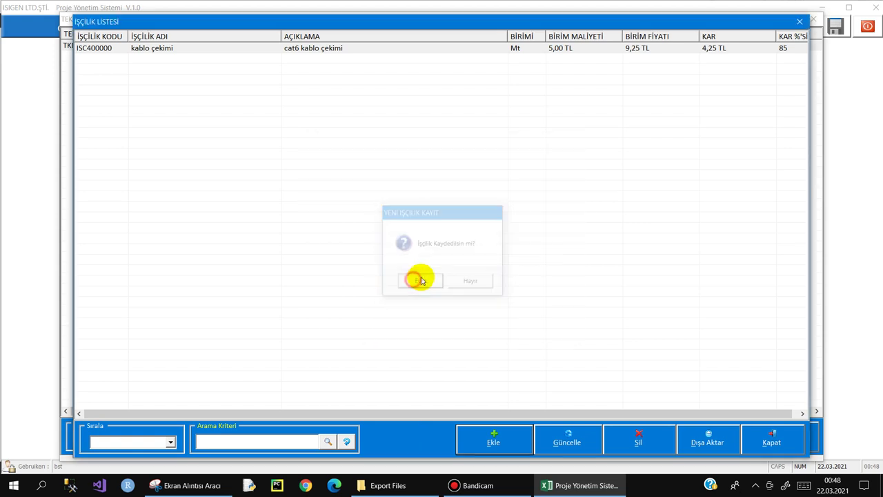
{"action": "left_click", "coordinate": [442, 281]}
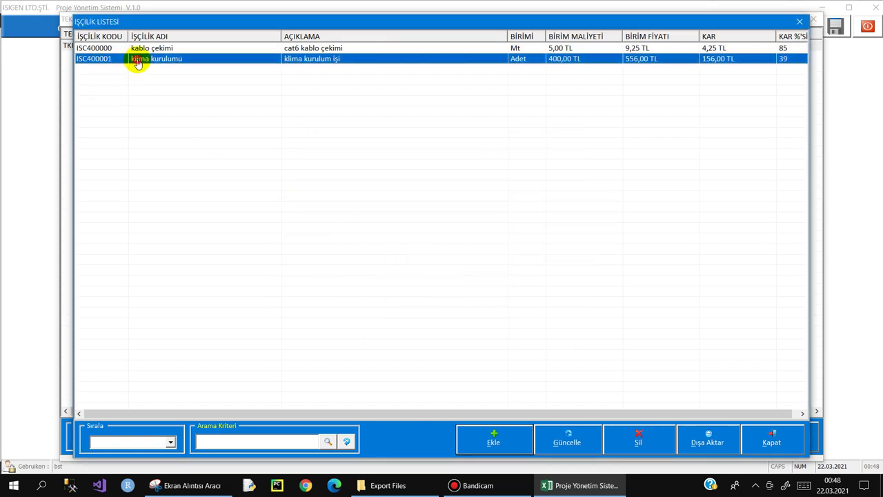
Step: Add 10 klima kurulumu to the KAYNAK İŞİ quote, bringing the total to 37.300,00 TL
{"action": "double_click", "coordinate": [128, 60]}
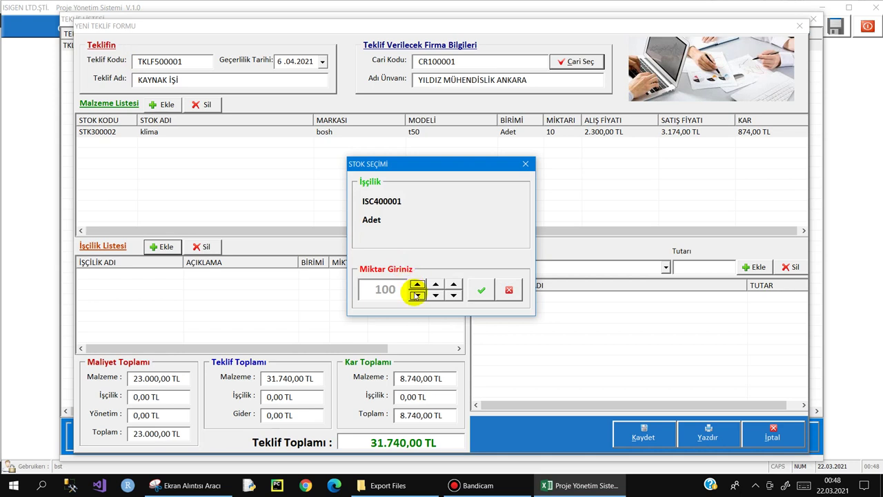
{"action": "left_click", "coordinate": [435, 296]}
{"action": "left_click", "coordinate": [435, 296]}
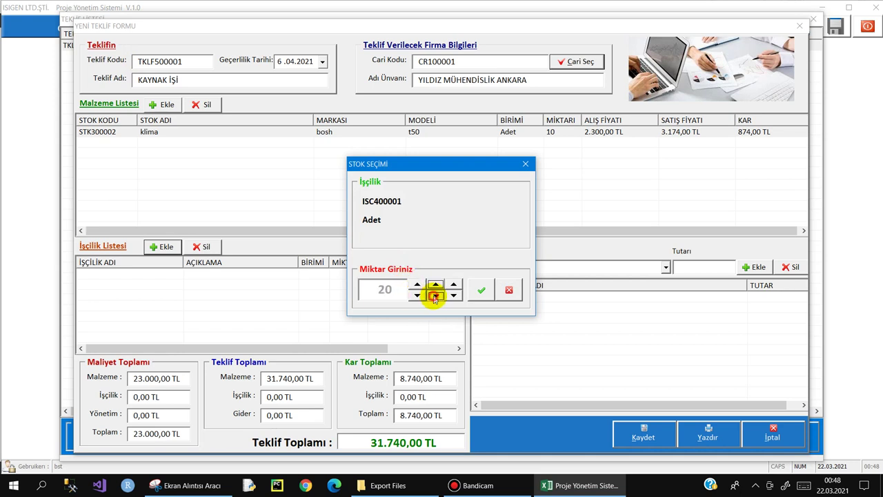
{"action": "left_click", "coordinate": [481, 290]}
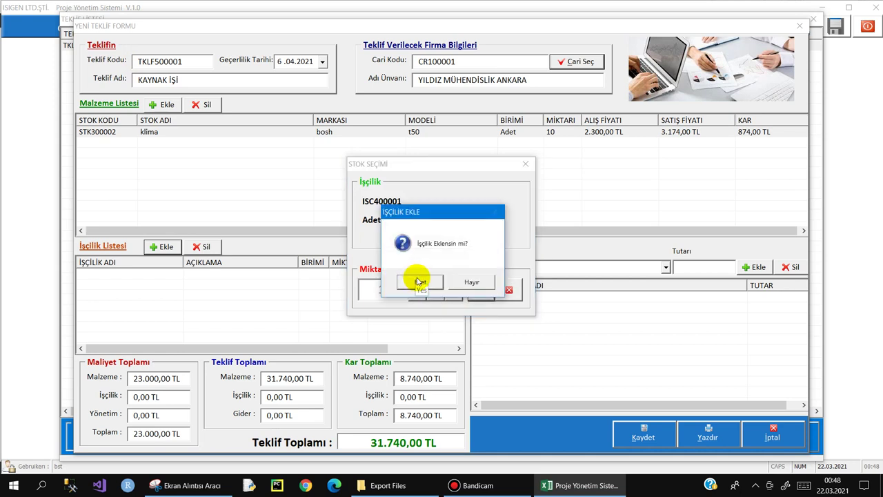
{"action": "left_click", "coordinate": [414, 278]}
Step: Add a 100 TL Yakıt expense to the KAYNAK İŞİ offer
{"action": "left_click", "coordinate": [666, 267]}
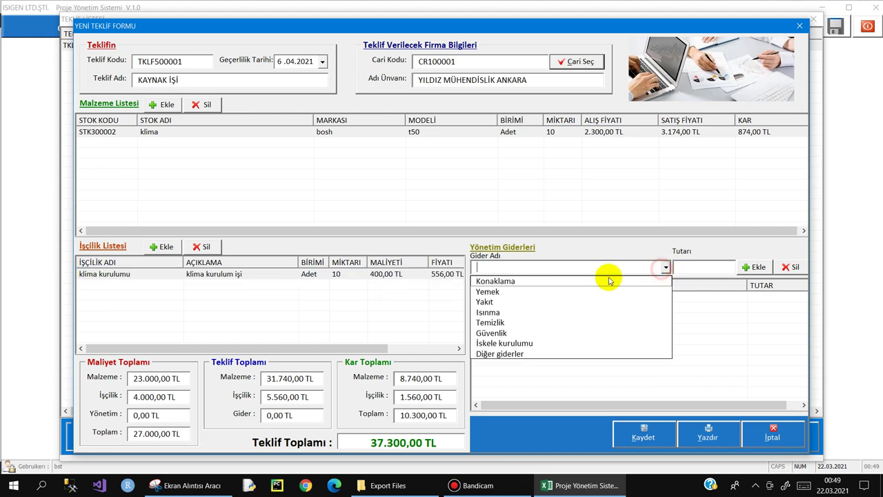
{"action": "left_click", "coordinate": [546, 302]}
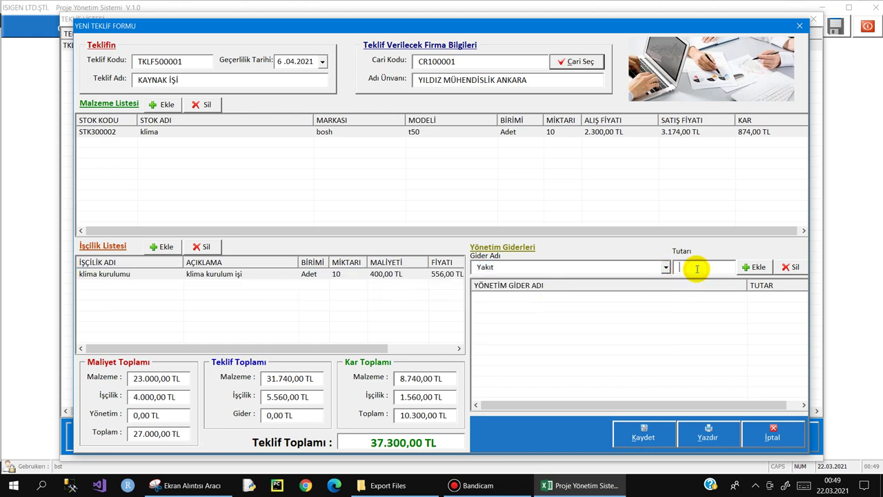
{"action": "type", "text": "100"}
{"action": "left_click", "coordinate": [755, 267]}
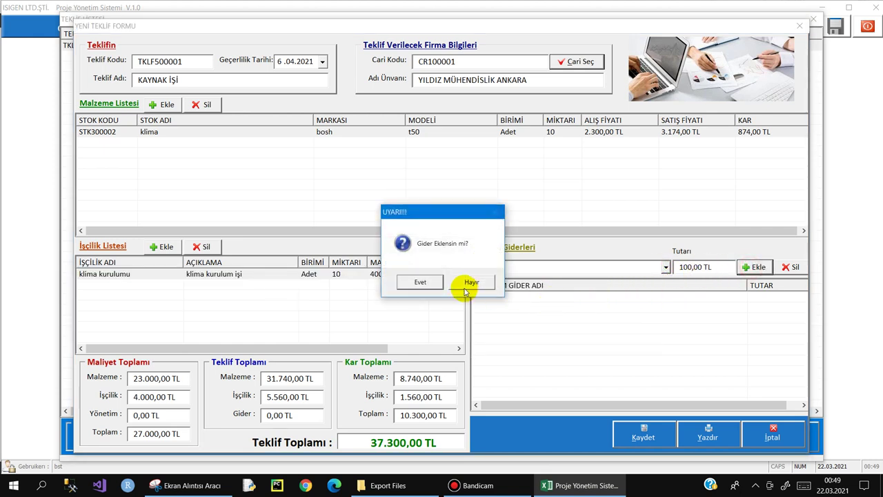
{"action": "left_click", "coordinate": [422, 283]}
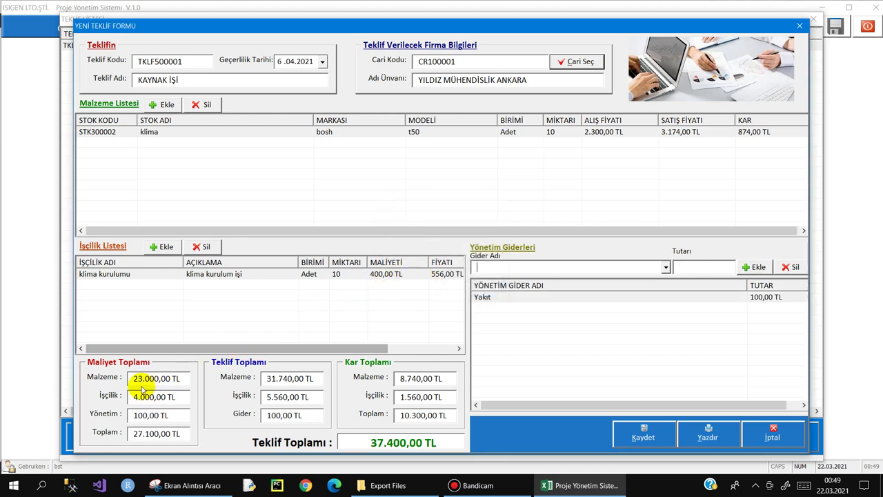
Step: Review the cost totals (27.100,00 TL), quoted material total and 10.300,00 TL profit
{"action": "left_click_drag", "start_coordinate": [179, 378], "coordinate": [135, 379]}
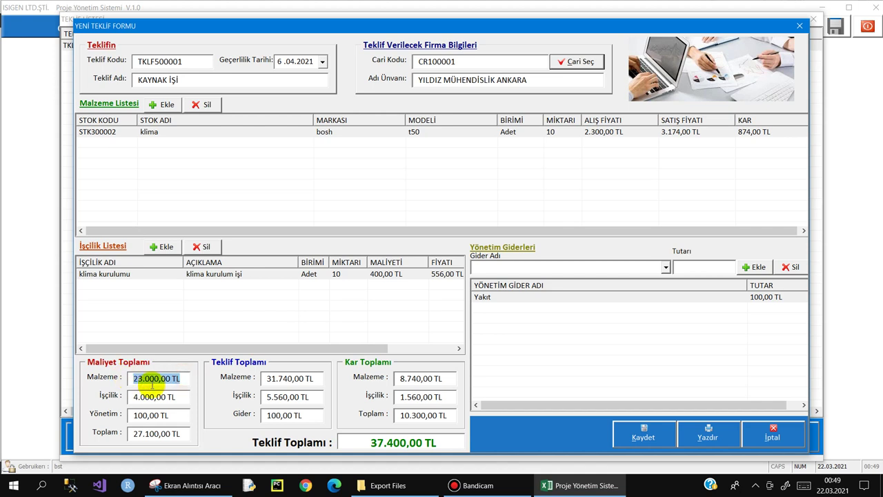
{"action": "left_click_drag", "start_coordinate": [180, 397], "coordinate": [134, 397]}
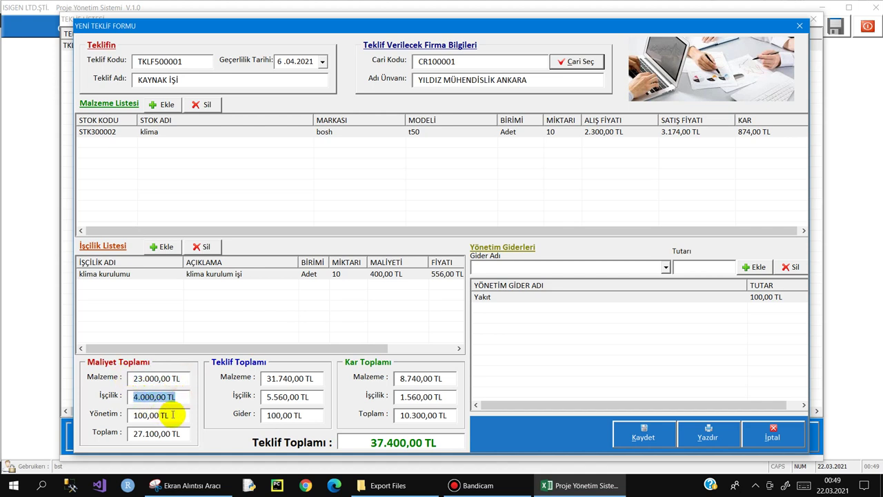
{"action": "left_click_drag", "start_coordinate": [177, 415], "coordinate": [113, 415]}
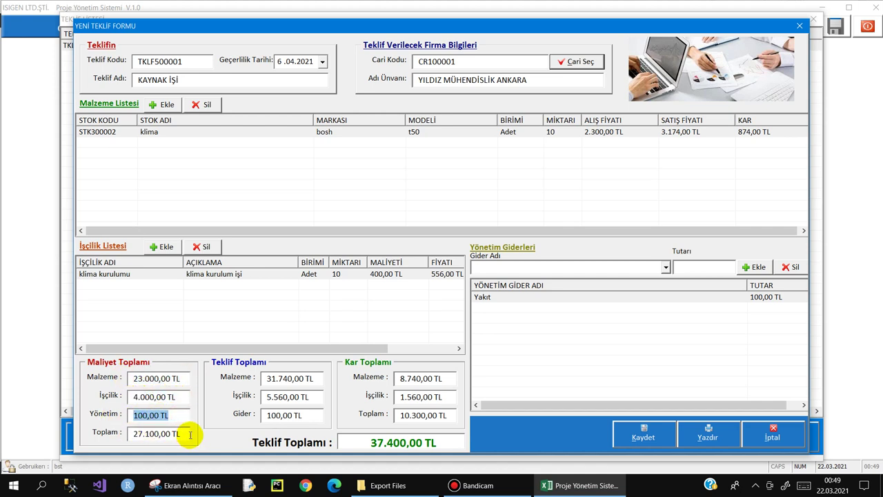
{"action": "left_click_drag", "start_coordinate": [190, 434], "coordinate": [134, 434]}
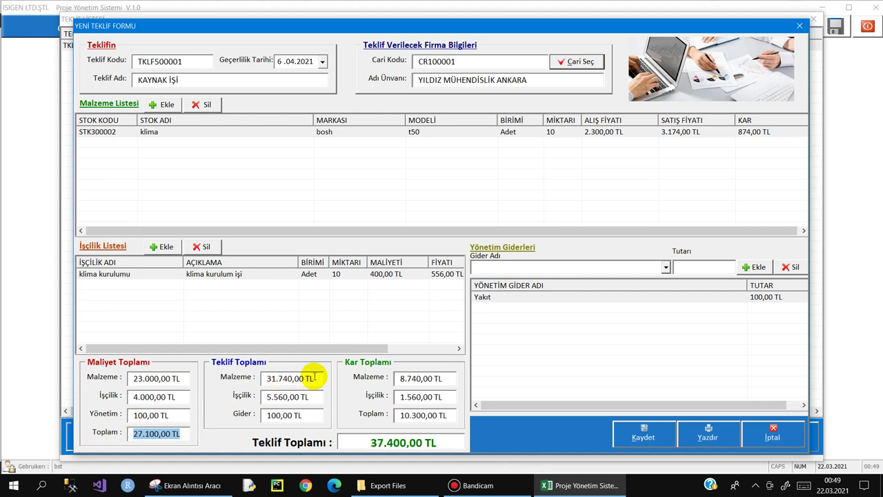
{"action": "left_click_drag", "start_coordinate": [316, 377], "coordinate": [239, 384]}
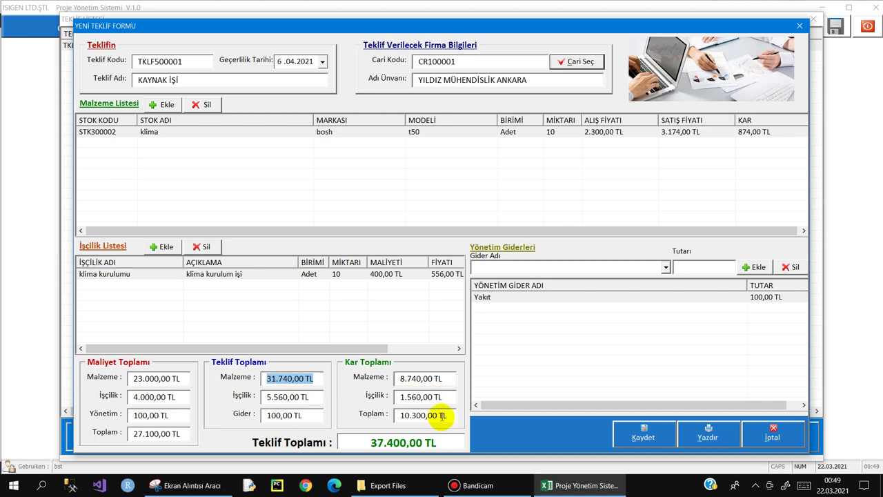
{"action": "left_click", "coordinate": [442, 415]}
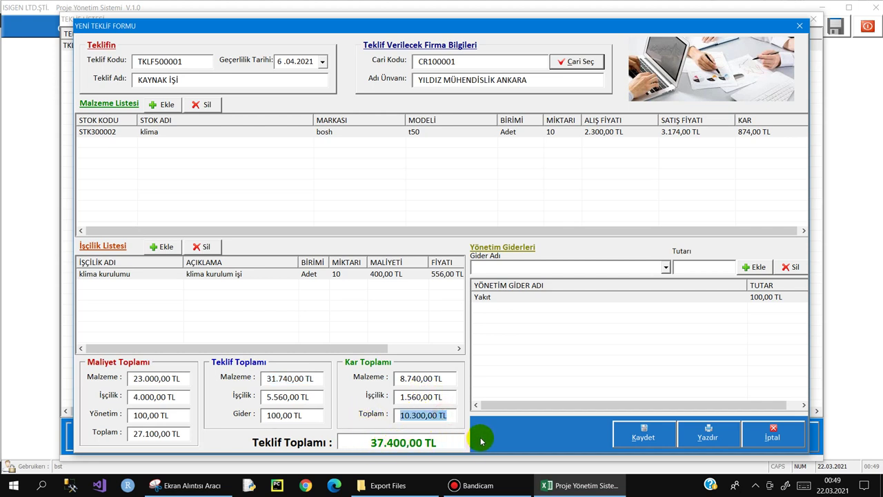
Step: Print the quote letter to a PDF named teklif2
{"action": "left_click", "coordinate": [707, 435]}
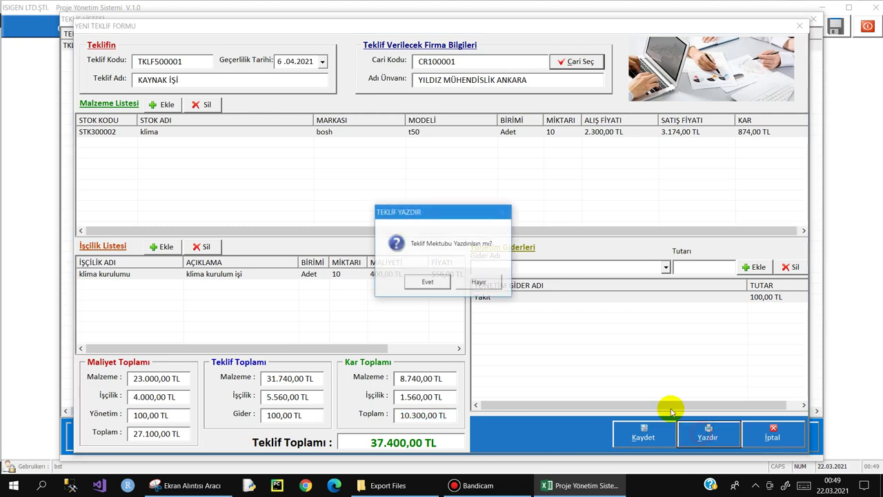
{"action": "left_click", "coordinate": [422, 283]}
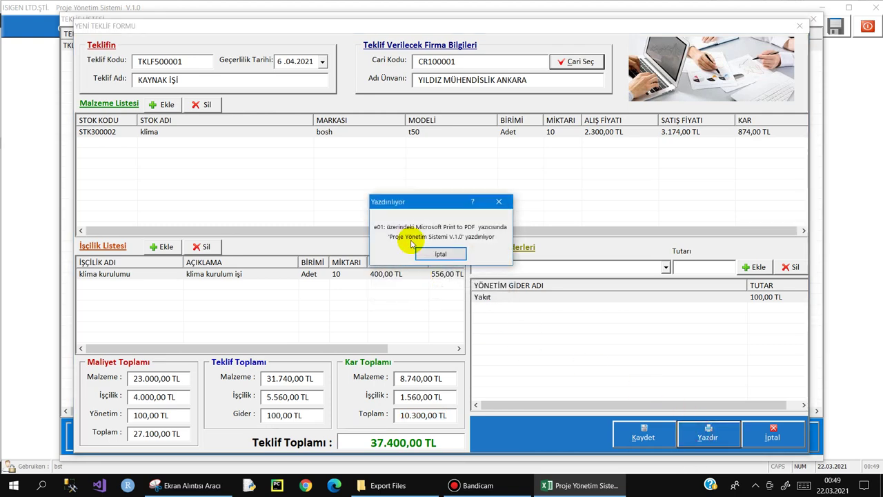
{"action": "left_click", "coordinate": [434, 252]}
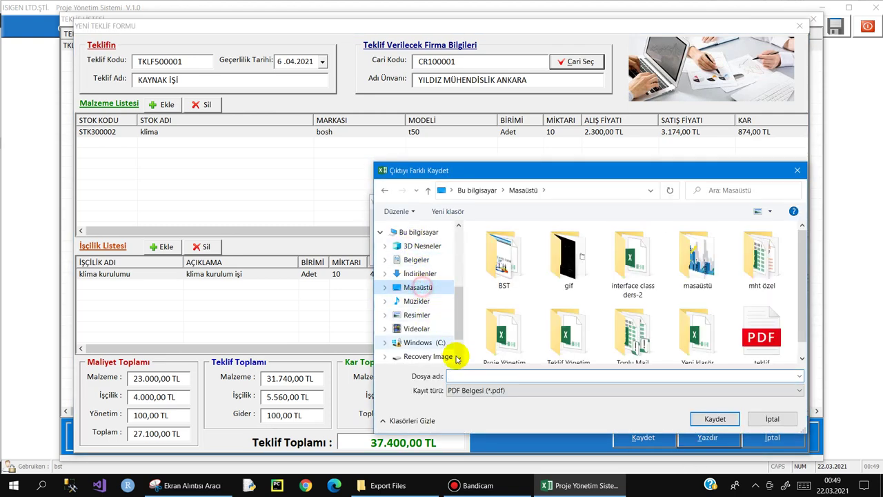
{"action": "left_click", "coordinate": [460, 376]}
{"action": "type", "text": "teklif2"}
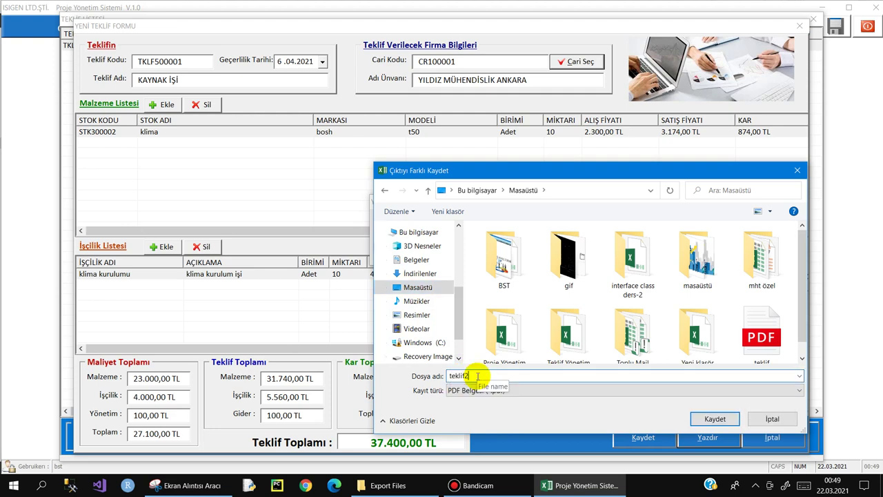
{"action": "key", "text": "Return"}
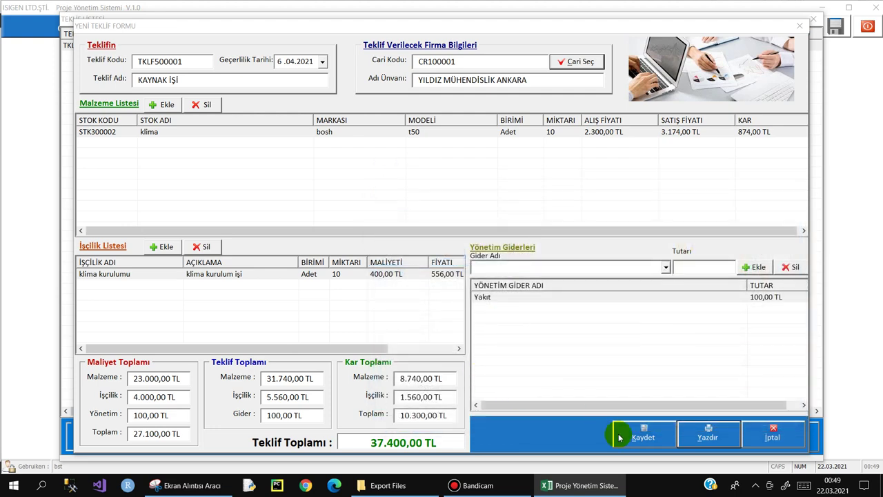
{"action": "left_click", "coordinate": [597, 261]}
Step: Save the offer at 37.400,00 TL and show the desktop
{"action": "left_click", "coordinate": [635, 434]}
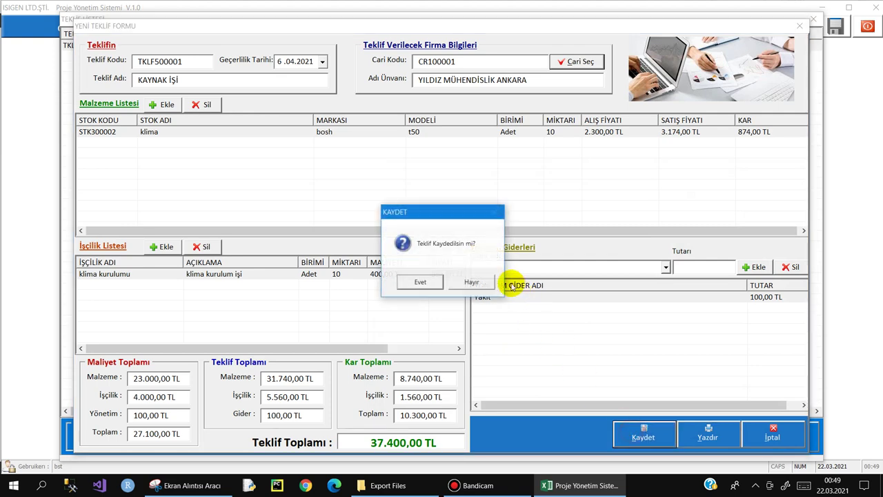
{"action": "left_click", "coordinate": [418, 280]}
{"action": "left_click", "coordinate": [461, 282]}
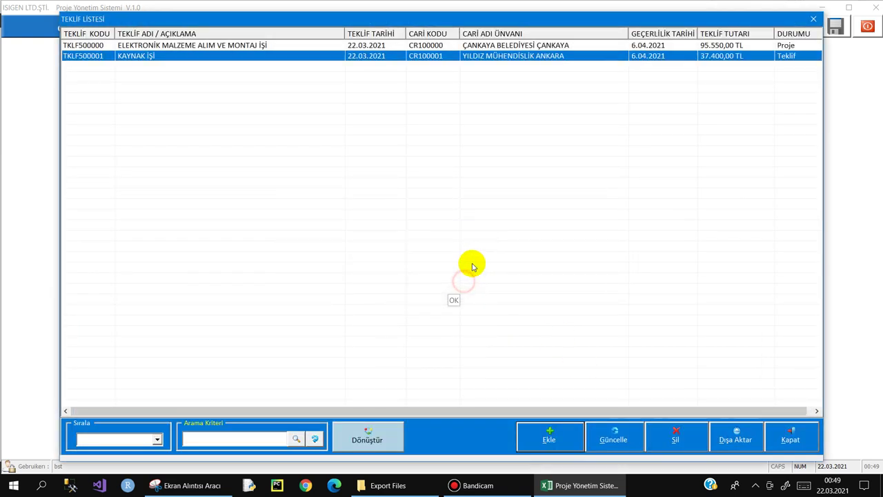
{"action": "key", "text": "super+d"}
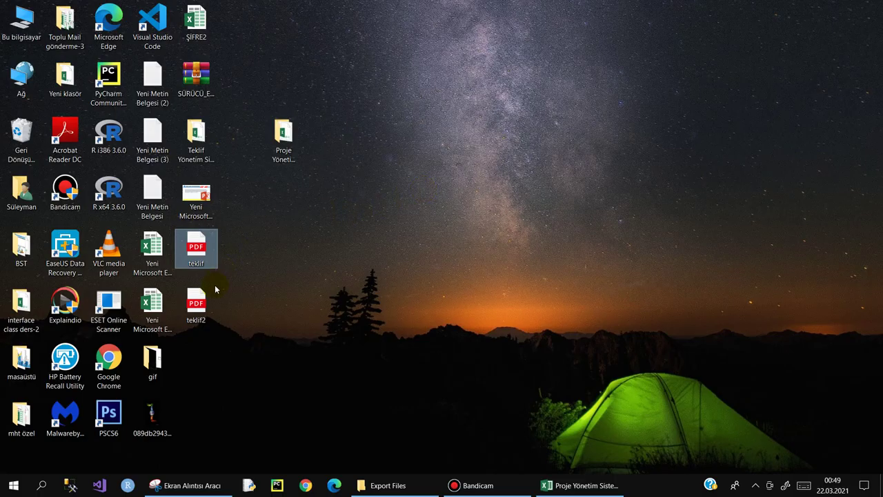
Step: Open teklif2.pdf in Edge, scroll through the 37.400,00 TL offer, then close it
{"action": "double_click", "coordinate": [192, 302]}
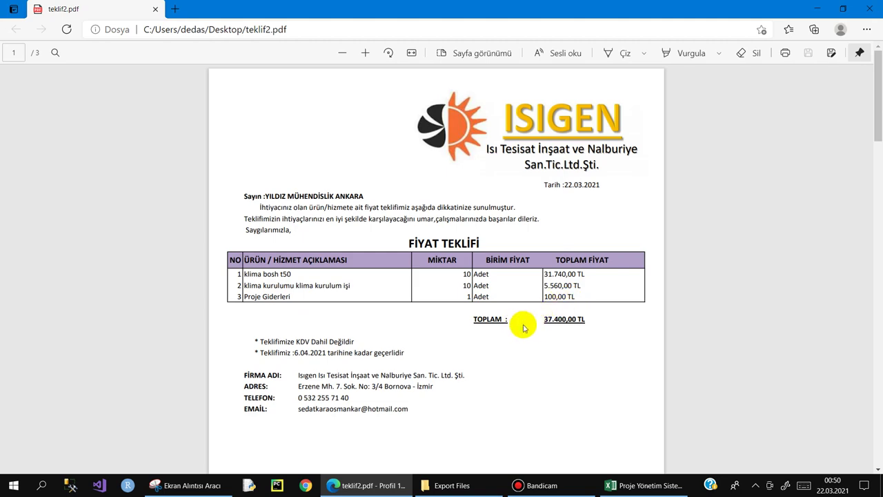
{"action": "scroll", "coordinate": [361, 336], "scroll_direction": "down", "scroll_amount": 1}
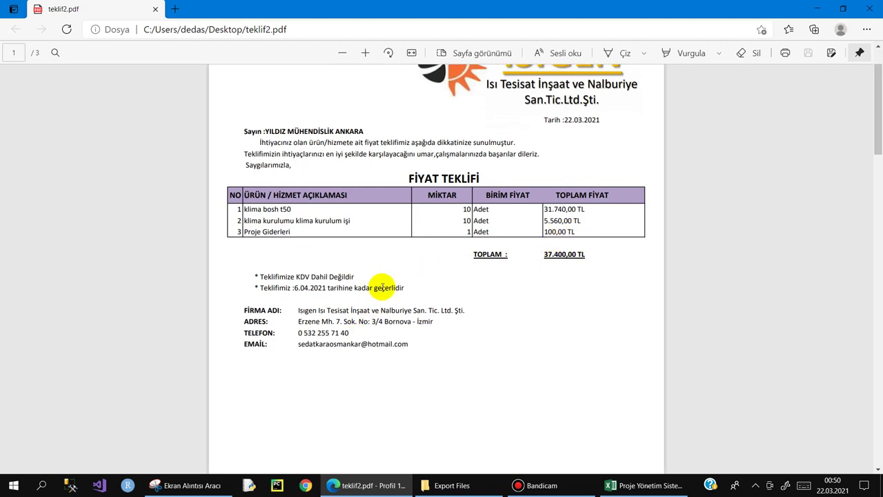
{"action": "left_click", "coordinate": [871, 10]}
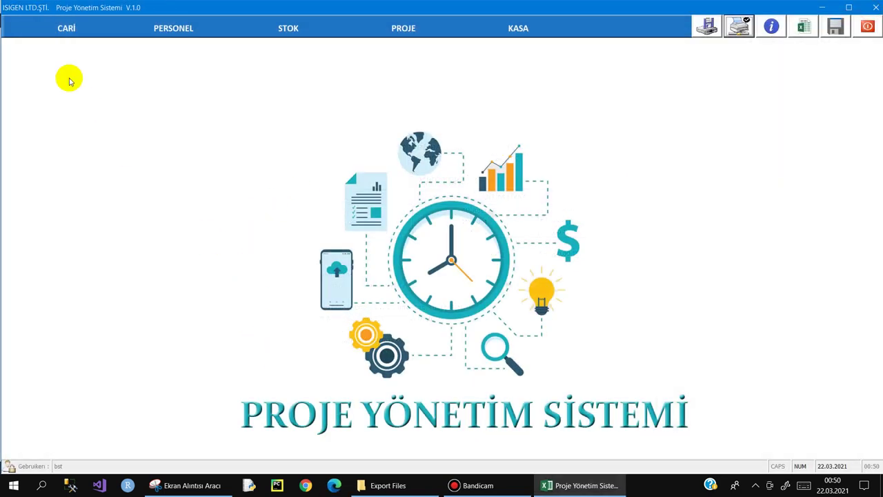
Step: Select the KAYNAK İŞİ offer in Teklif Listesi and choose Projeye Dönüştür
{"action": "left_click", "coordinate": [67, 28]}
{"action": "left_click", "coordinate": [69, 137]}
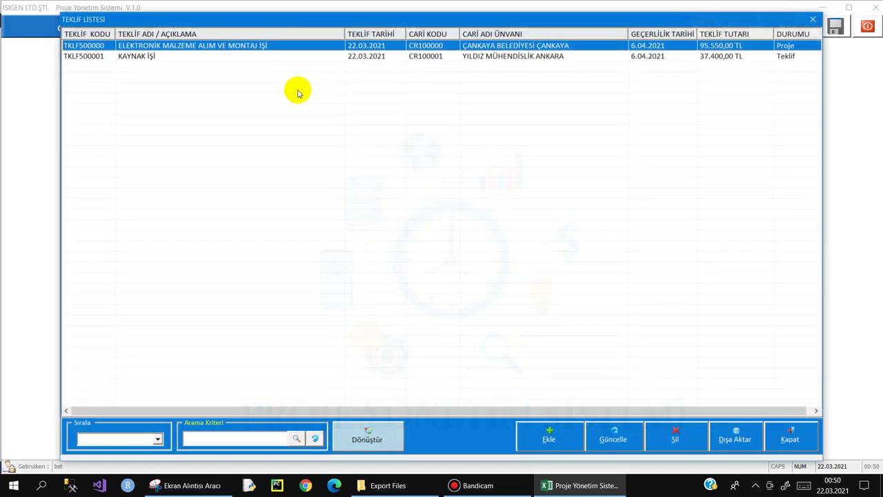
{"action": "left_click", "coordinate": [450, 58]}
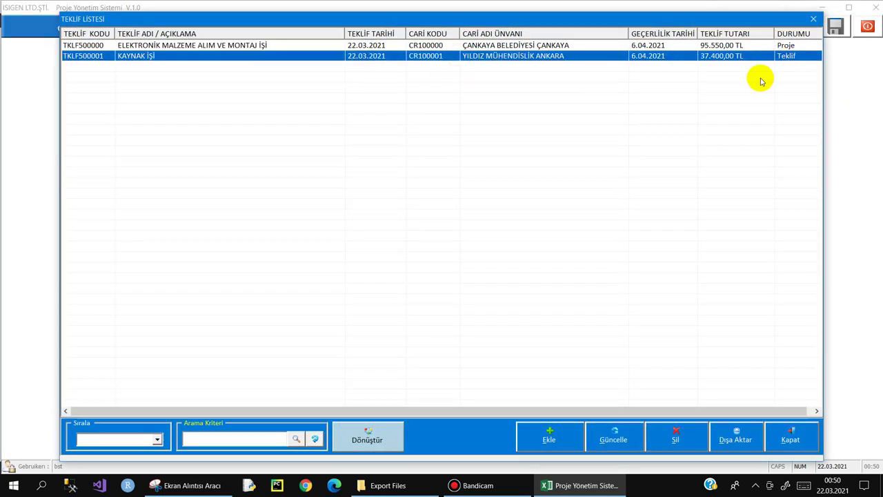
{"action": "left_click", "coordinate": [366, 438]}
{"action": "left_click", "coordinate": [391, 243]}
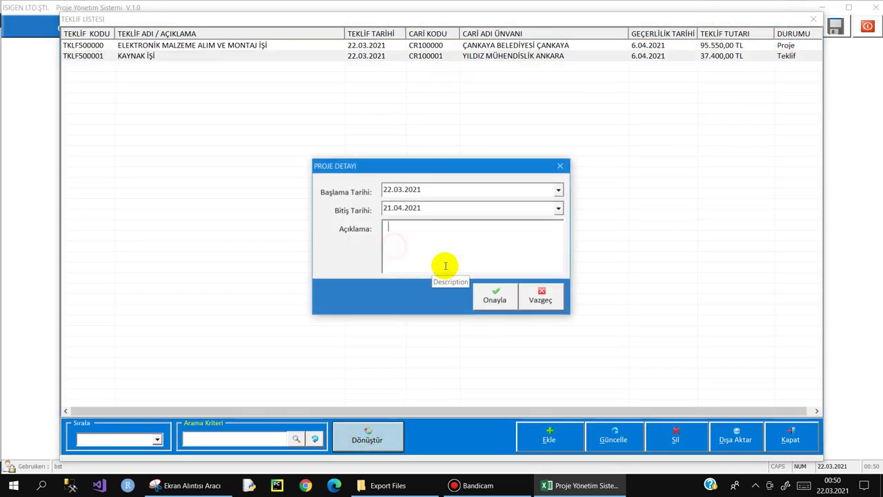
Step: Set the project end date to 24.03.2021, enter description 'asdf', and confirm the conversion
{"action": "left_click", "coordinate": [559, 210]}
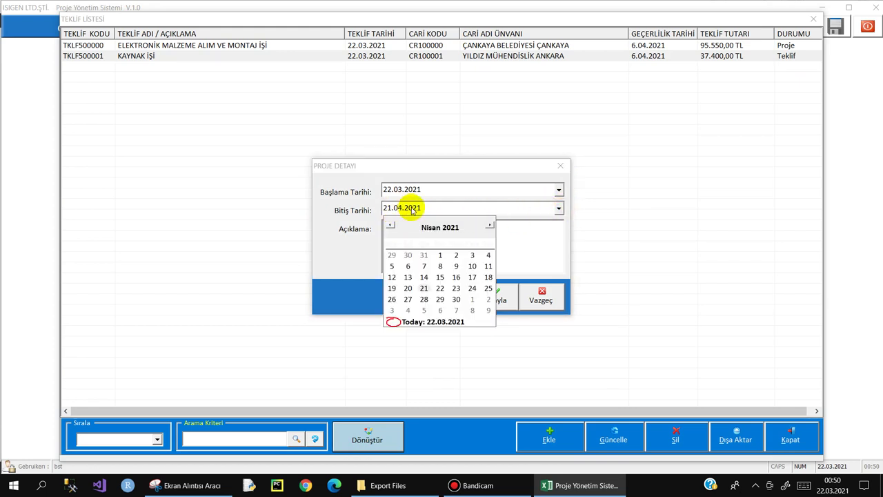
{"action": "left_click", "coordinate": [391, 225]}
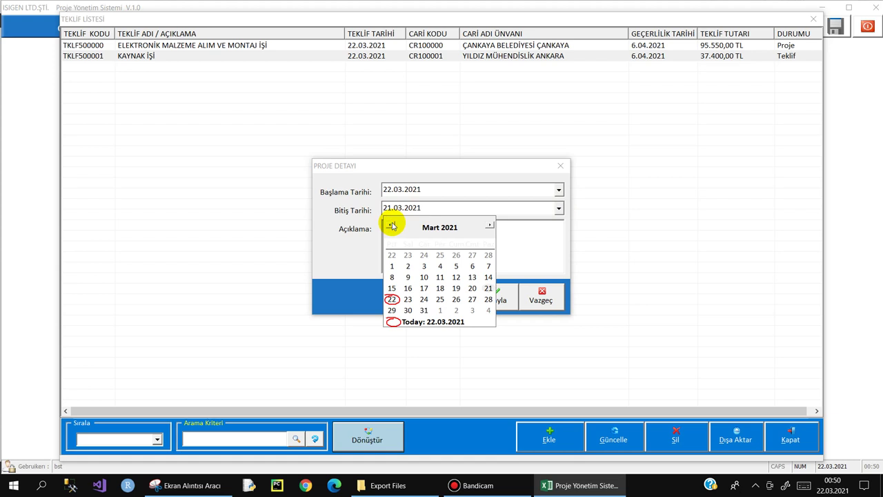
{"action": "left_click", "coordinate": [408, 298]}
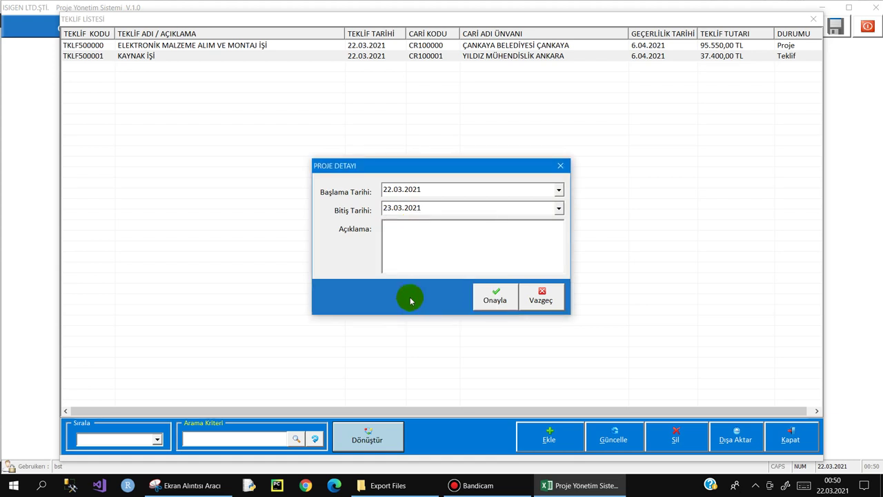
{"action": "left_click", "coordinate": [559, 207]}
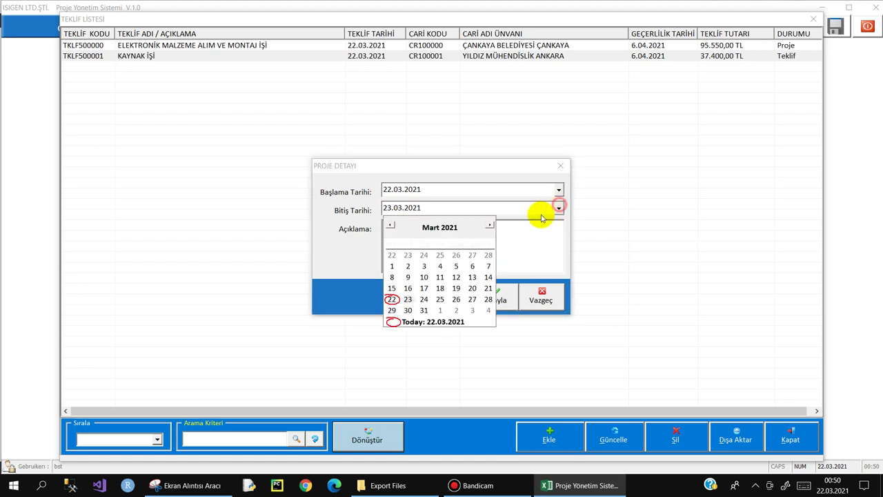
{"action": "left_click", "coordinate": [425, 300]}
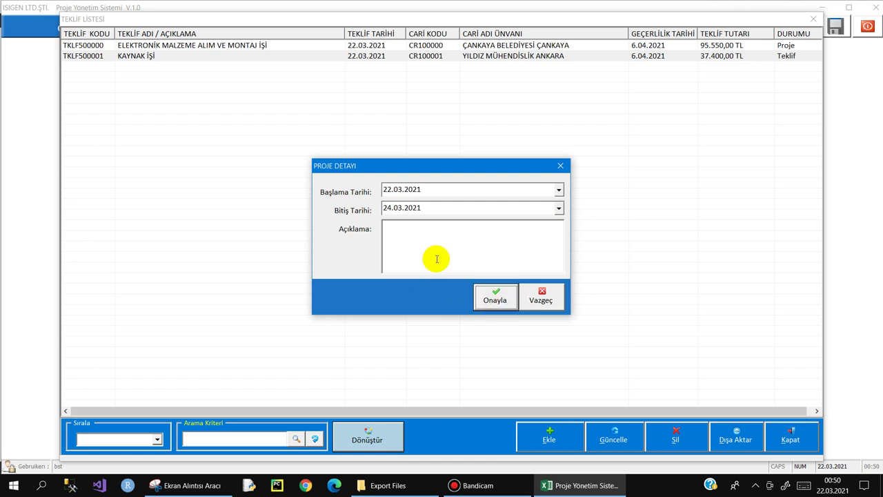
{"action": "left_click", "coordinate": [474, 253]}
{"action": "type", "text": "asdf"}
{"action": "left_click", "coordinate": [493, 296]}
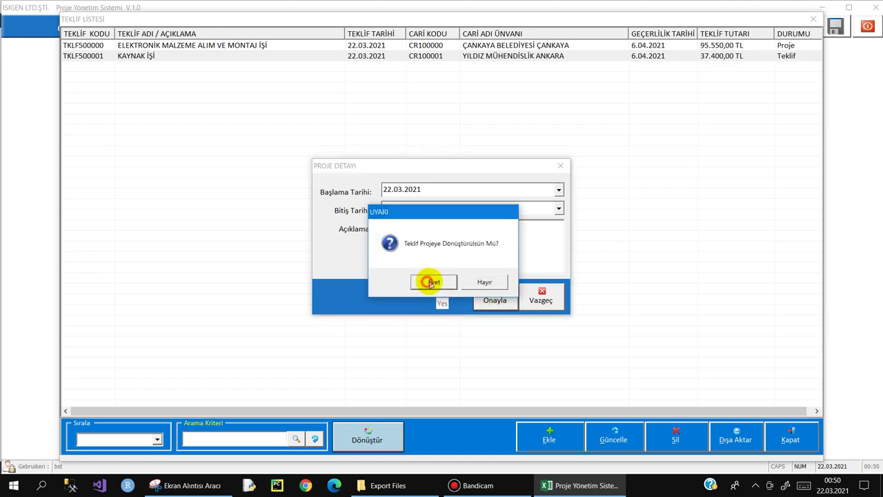
{"action": "left_click", "coordinate": [432, 283]}
{"action": "left_click", "coordinate": [481, 279]}
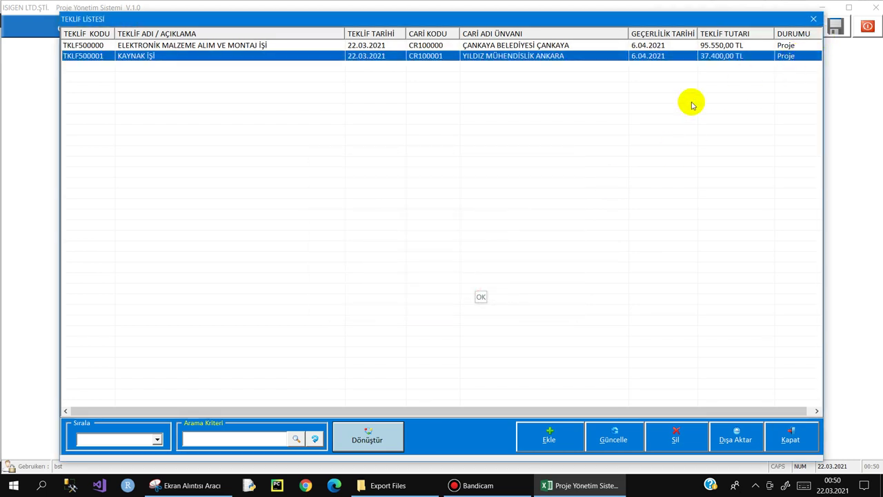
Step: Check that KAYNAK İŞİ appears as project PRJ700001 in the Proje Listesi
{"action": "left_click", "coordinate": [408, 31]}
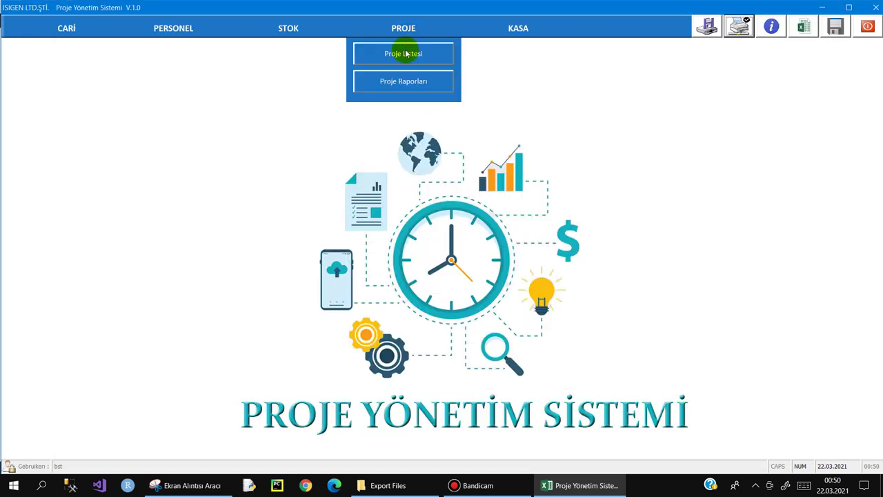
{"action": "left_click", "coordinate": [406, 54]}
{"action": "left_click", "coordinate": [406, 65]}
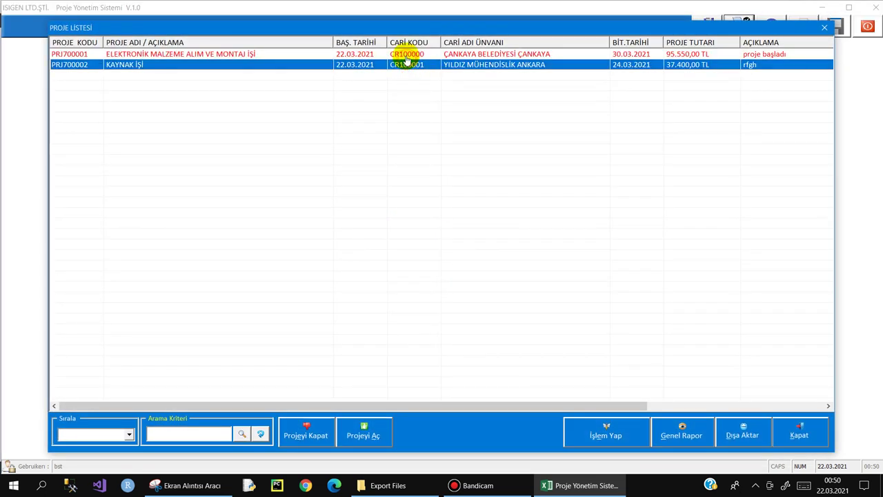
{"action": "left_click", "coordinate": [722, 56]}
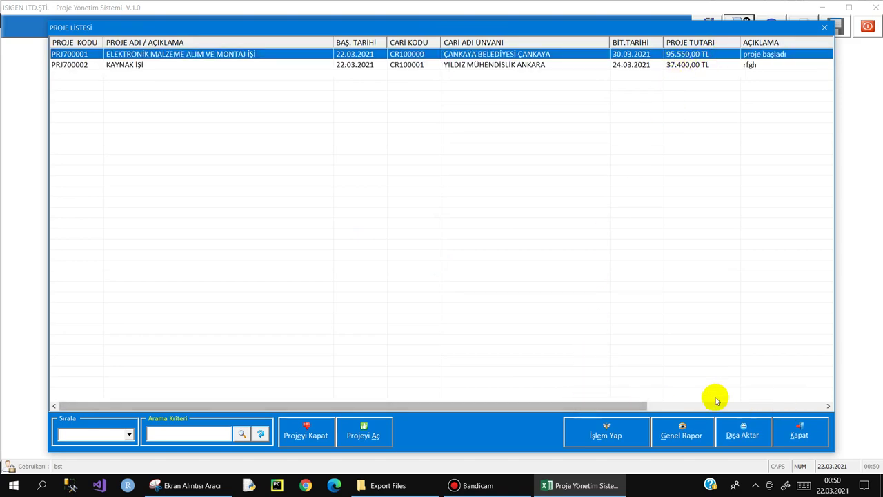
{"action": "key", "text": "Escape"}
Step: Reopen the KAYNAK İŞİ offer from the Teklif Listesi for editing
{"action": "left_click", "coordinate": [71, 134]}
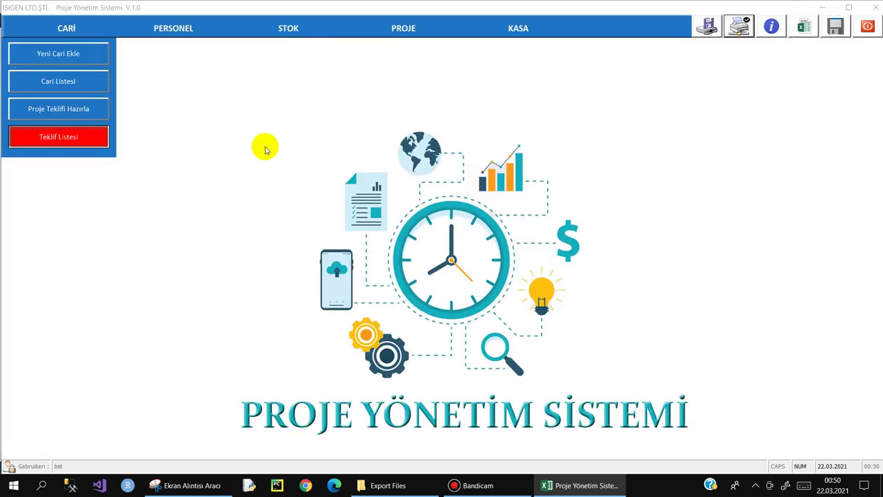
{"action": "left_click", "coordinate": [402, 56]}
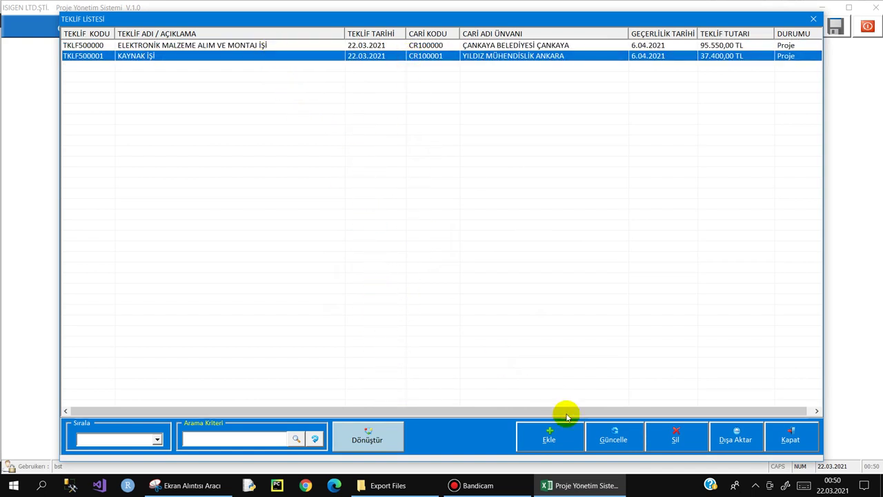
{"action": "left_click", "coordinate": [600, 438]}
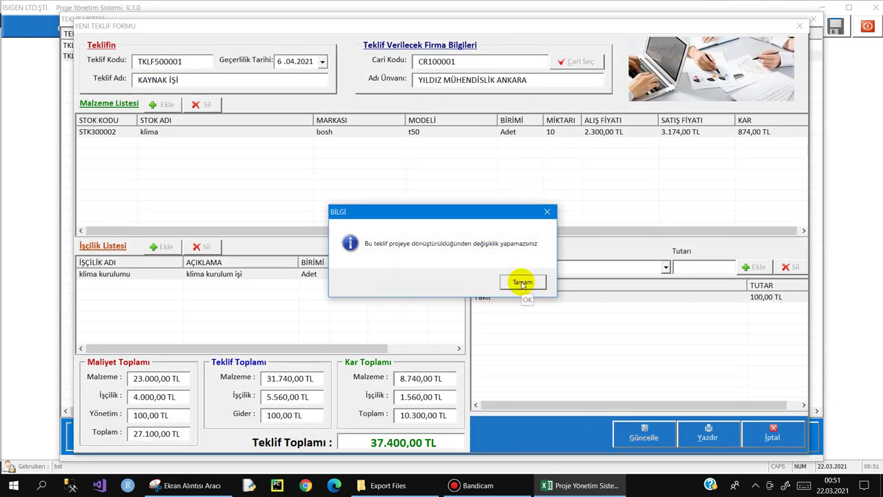
Step: Turn the KAYNAK İŞİ project back into an offer, deleting its project data
{"action": "left_click", "coordinate": [522, 283]}
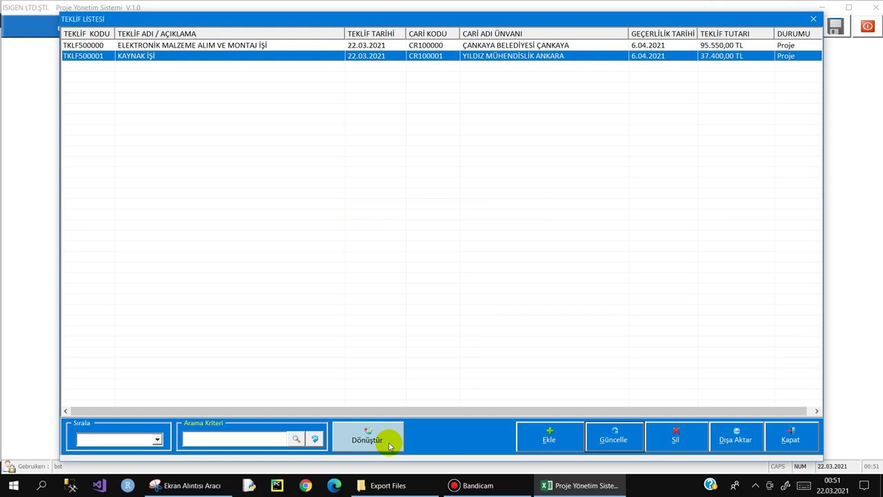
{"action": "left_click", "coordinate": [390, 446]}
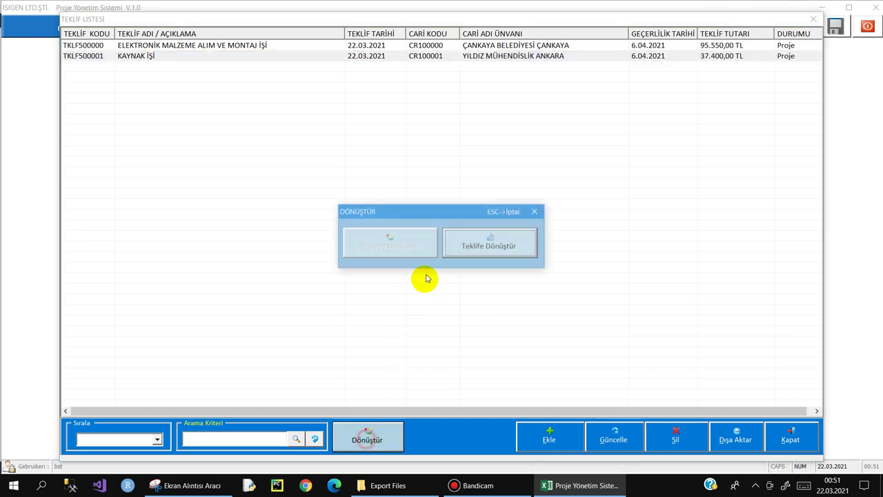
{"action": "left_click", "coordinate": [499, 243]}
{"action": "left_click", "coordinate": [428, 282]}
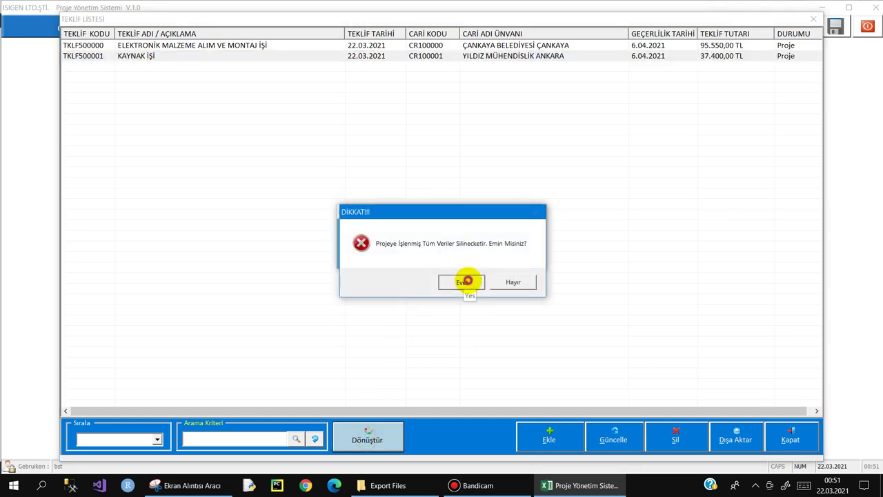
{"action": "left_click", "coordinate": [467, 279]}
{"action": "left_click", "coordinate": [475, 282]}
Step: Rename the offer to KLİMA ALIM VE KURULUMU and save it
{"action": "left_click", "coordinate": [614, 435]}
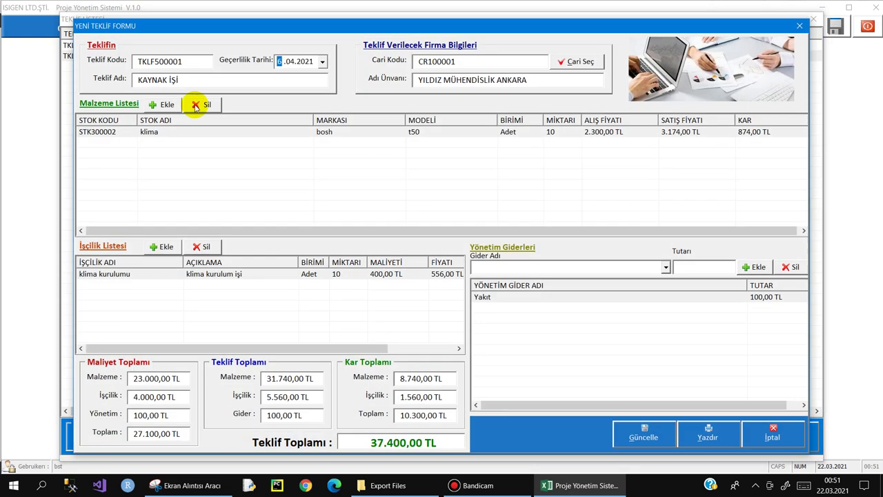
{"action": "left_click_drag", "start_coordinate": [187, 80], "coordinate": [93, 75]}
{"action": "type", "text": "KLİMA ALIM VE KURULUMU"}
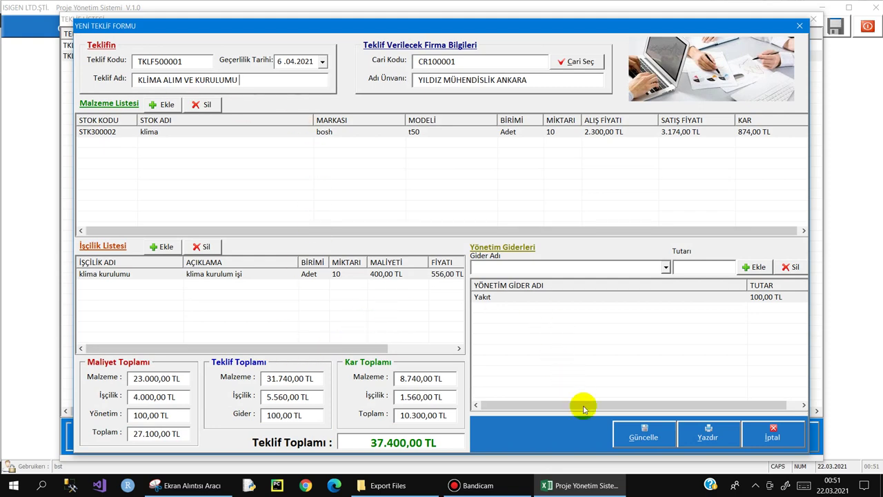
{"action": "left_click", "coordinate": [641, 431]}
{"action": "left_click", "coordinate": [421, 283]}
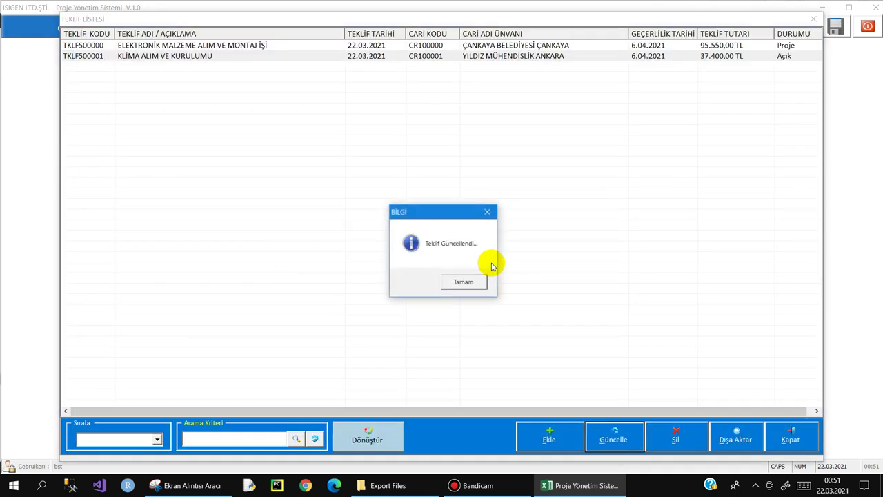
{"action": "left_click", "coordinate": [463, 281]}
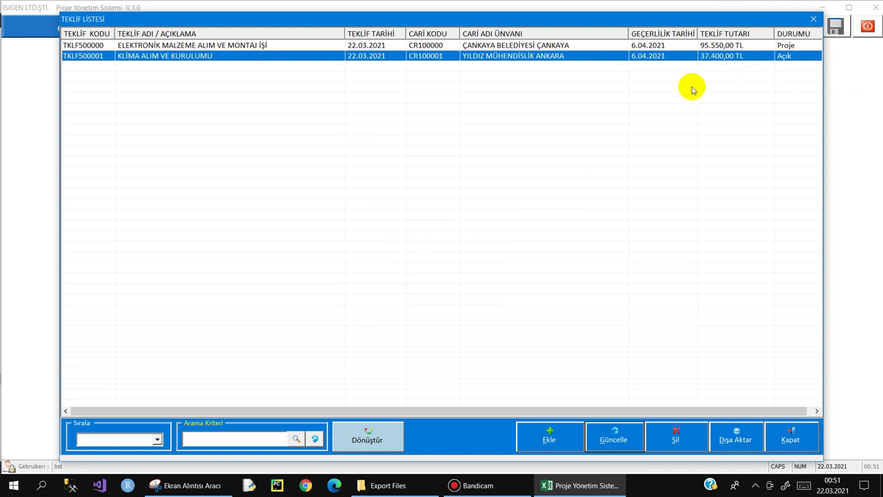
Step: Open the Proje Listesi, which now holds only the ELEKTRONİK project
{"action": "key", "text": "Escape"}
{"action": "left_click", "coordinate": [418, 29]}
{"action": "left_click", "coordinate": [410, 55]}
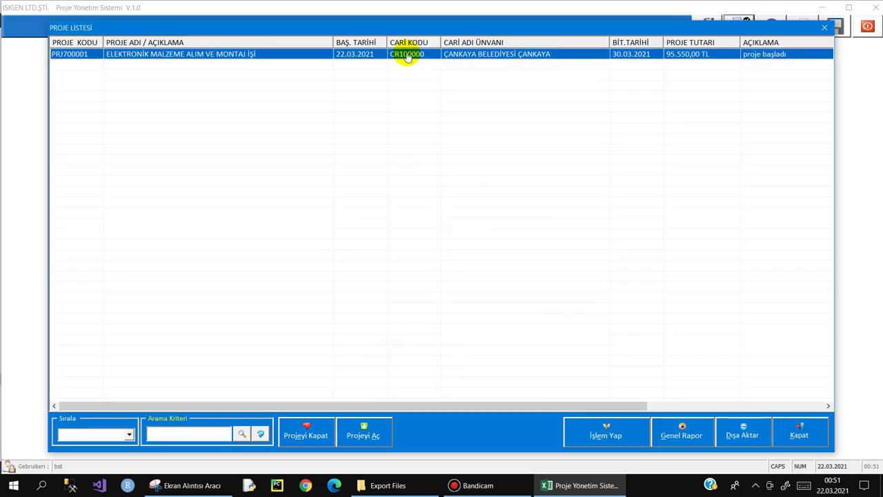
Step: Select the KLİMA offer in Teklif Listesi and choose Projeye Dönüştür
{"action": "key", "text": "Escape"}
{"action": "left_click", "coordinate": [78, 28]}
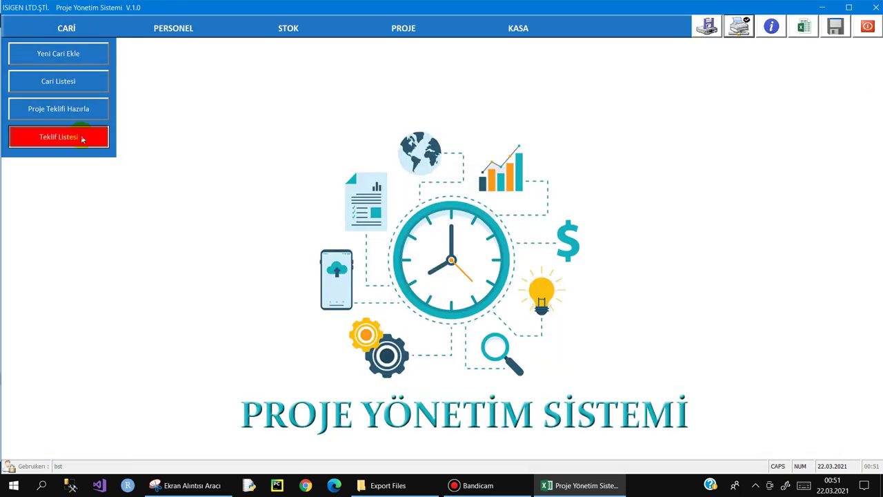
{"action": "left_click", "coordinate": [78, 136]}
{"action": "left_click", "coordinate": [314, 58]}
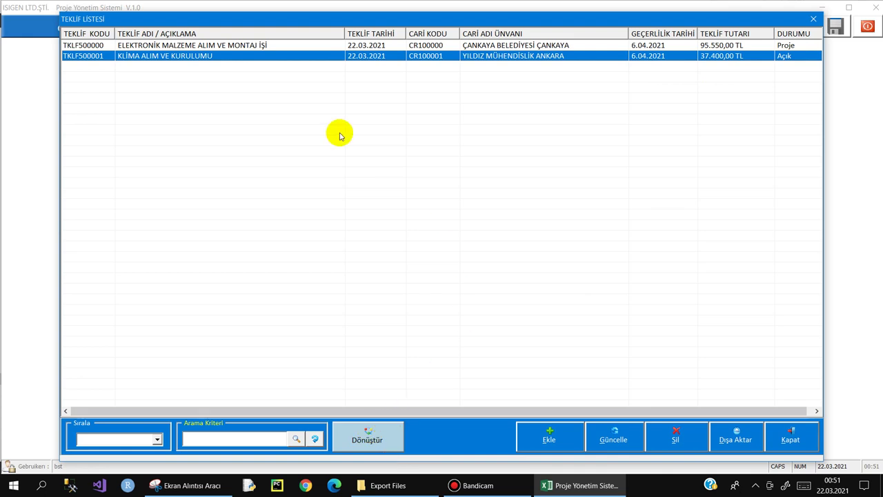
{"action": "left_click", "coordinate": [367, 437]}
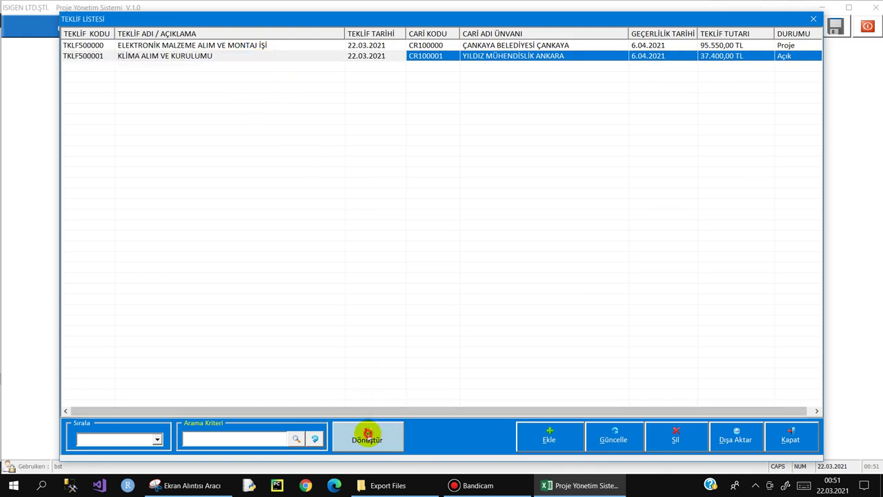
{"action": "left_click", "coordinate": [386, 241]}
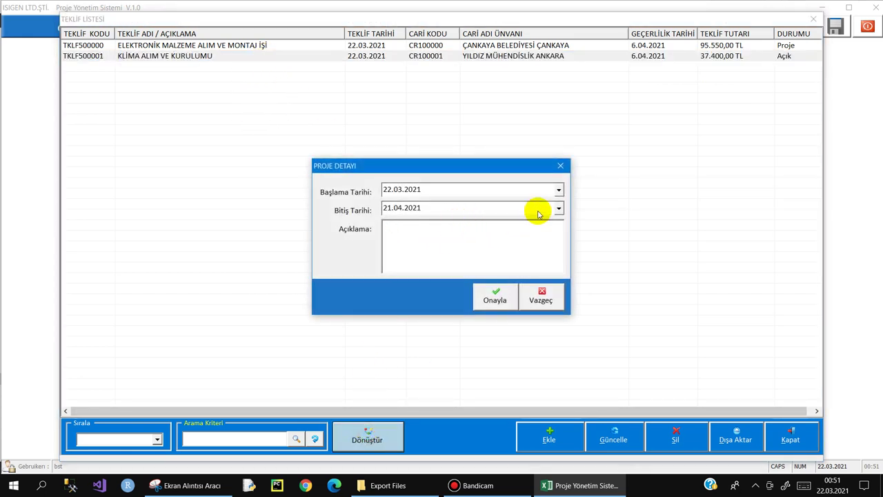
Step: Set the end date to 25.03.2021, enter description 'PROJE', and confirm the conversion
{"action": "left_click", "coordinate": [559, 209]}
{"action": "left_click", "coordinate": [390, 225]}
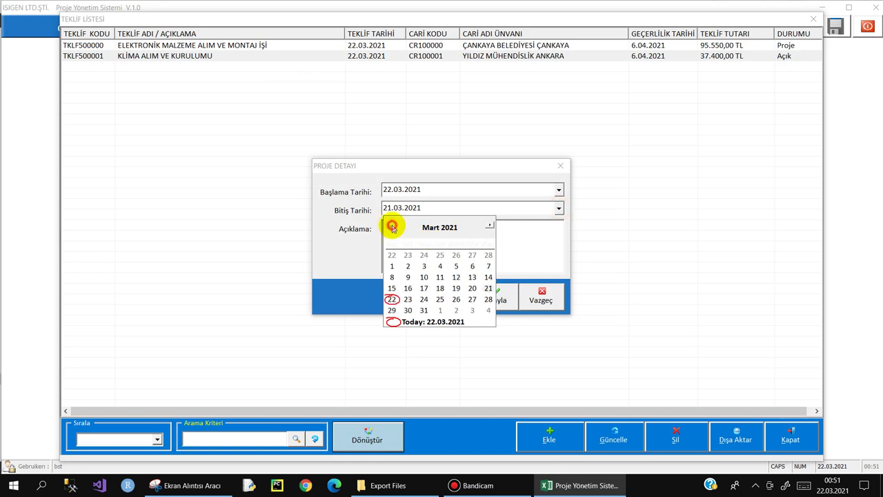
{"action": "left_click", "coordinate": [440, 300]}
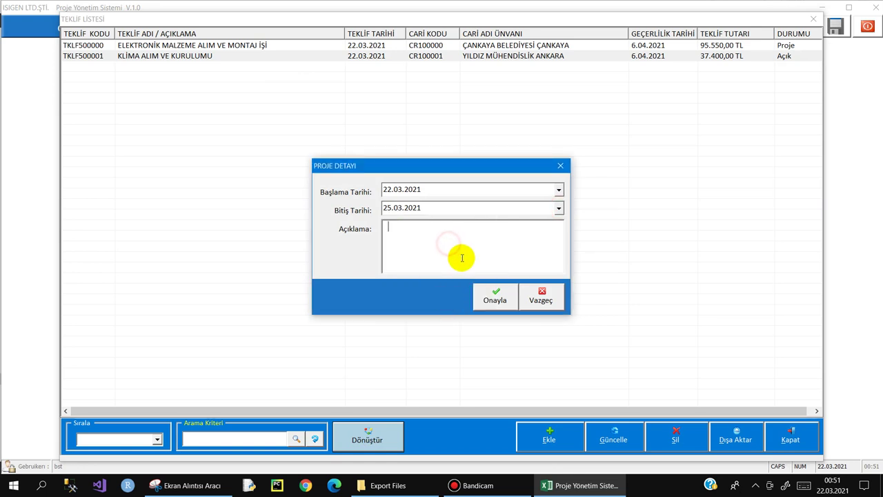
{"action": "type", "text": "PROJE"}
{"action": "left_click", "coordinate": [492, 296]}
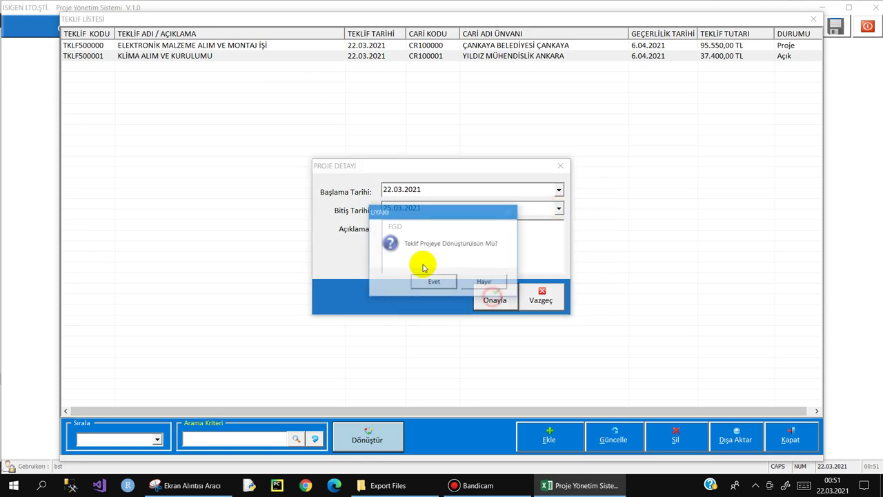
{"action": "left_click", "coordinate": [421, 280]}
{"action": "left_click", "coordinate": [477, 282]}
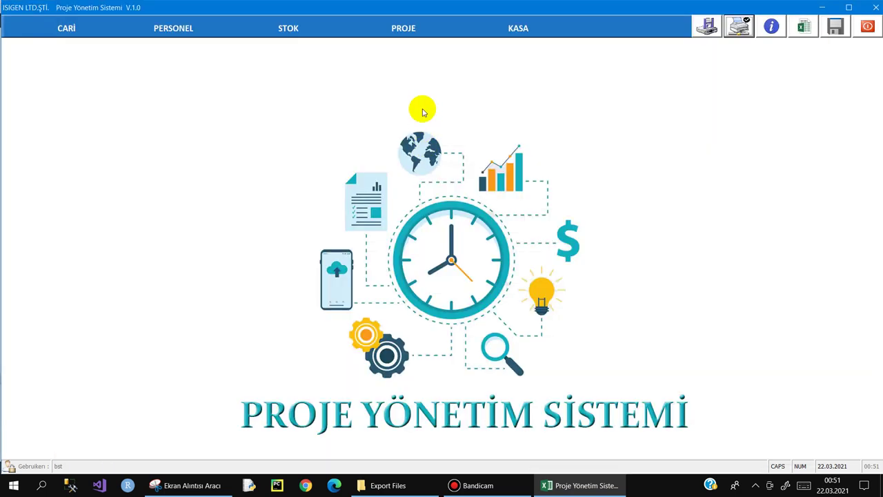
Step: Check the new KLİMA project PRJ700003 in the Proje Listesi
{"action": "left_click", "coordinate": [402, 29]}
{"action": "left_click", "coordinate": [404, 62]}
{"action": "left_click", "coordinate": [363, 67]}
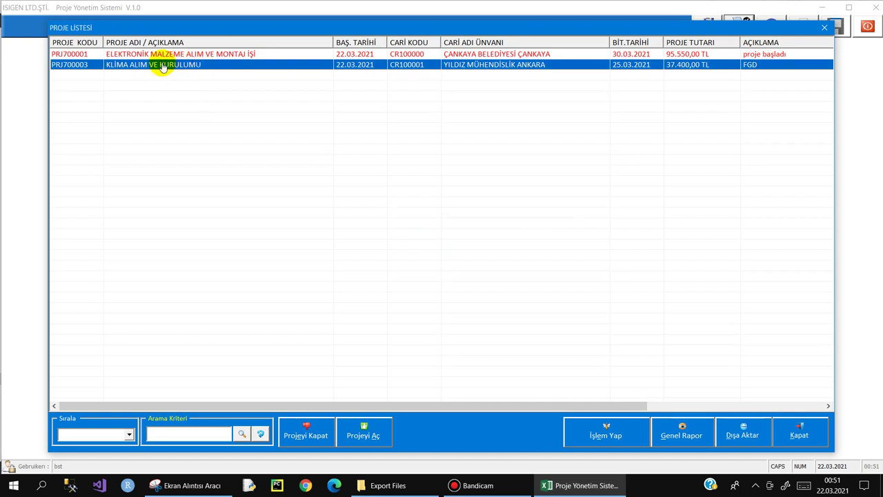
Step: Reopen the KLİMA offer from Teklif Listesi and close its form
{"action": "key", "text": "Escape"}
{"action": "left_click", "coordinate": [64, 29]}
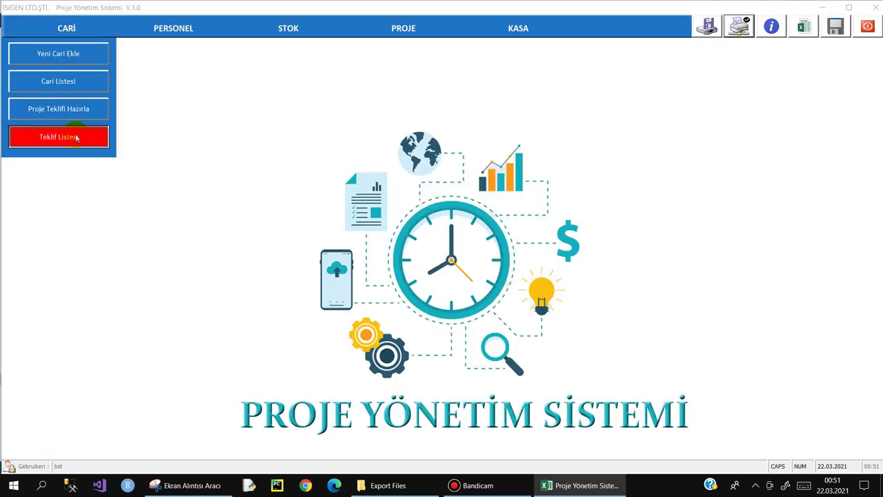
{"action": "left_click", "coordinate": [69, 136]}
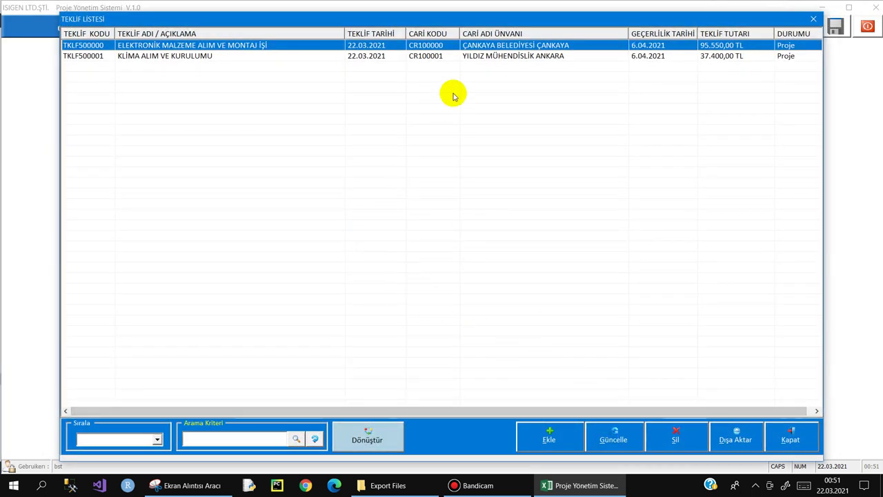
{"action": "left_click", "coordinate": [450, 56]}
{"action": "left_click", "coordinate": [612, 431]}
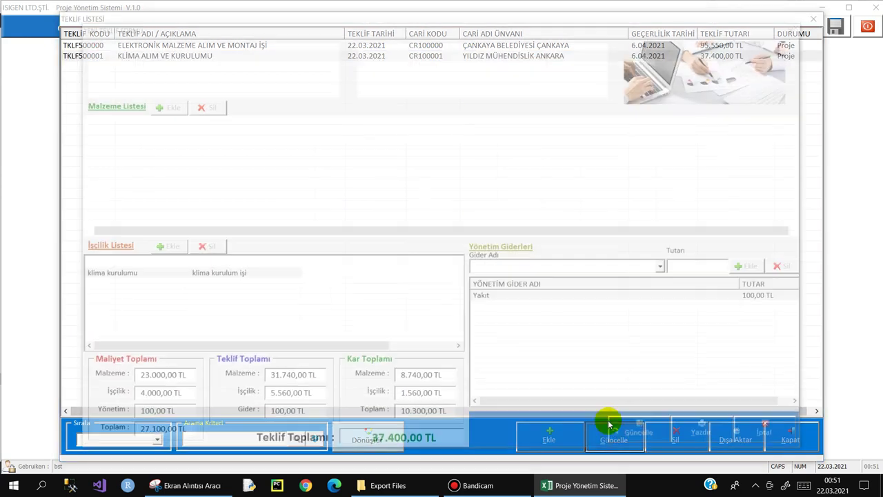
{"action": "left_click", "coordinate": [523, 282]}
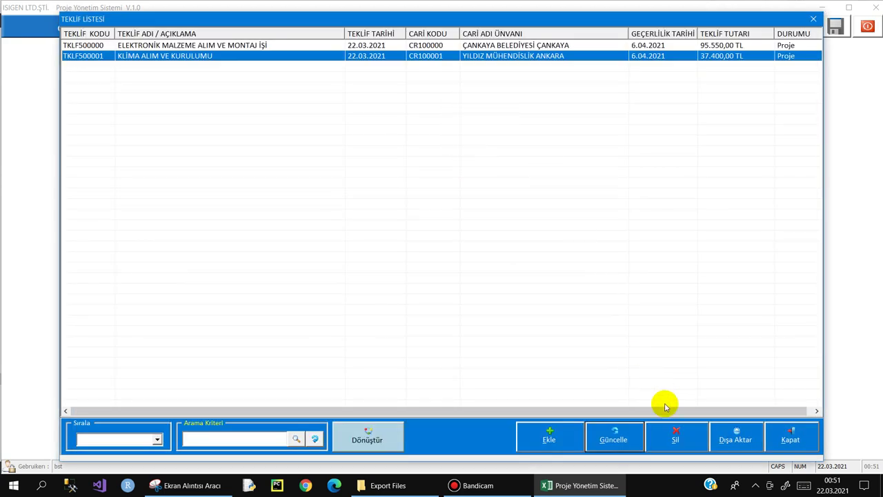
{"action": "left_click", "coordinate": [436, 44]}
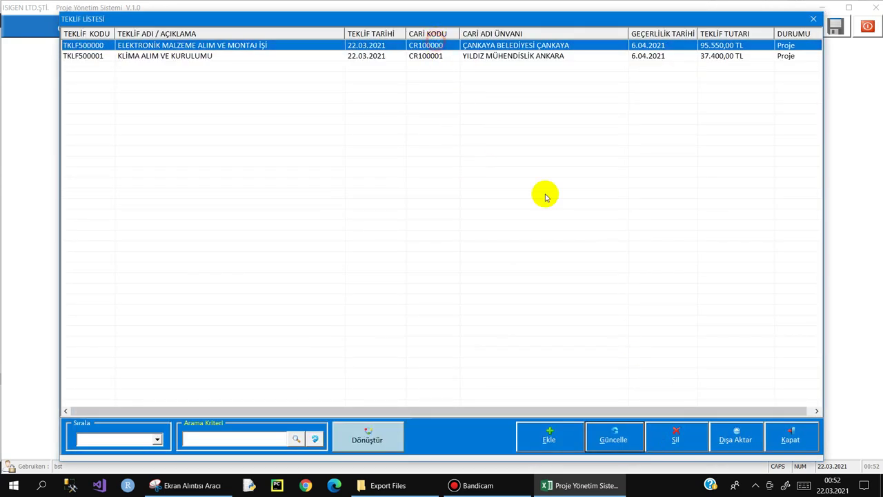
{"action": "left_click", "coordinate": [672, 429]}
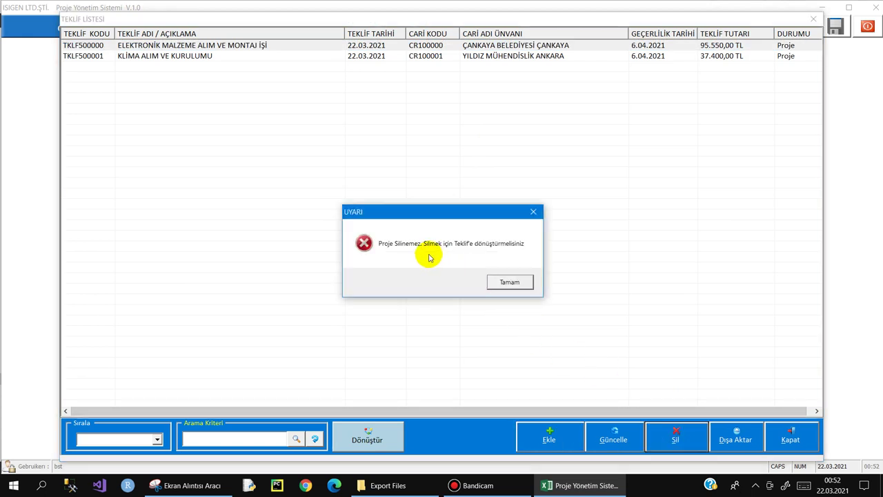
{"action": "left_click", "coordinate": [517, 285]}
{"action": "left_click", "coordinate": [440, 46]}
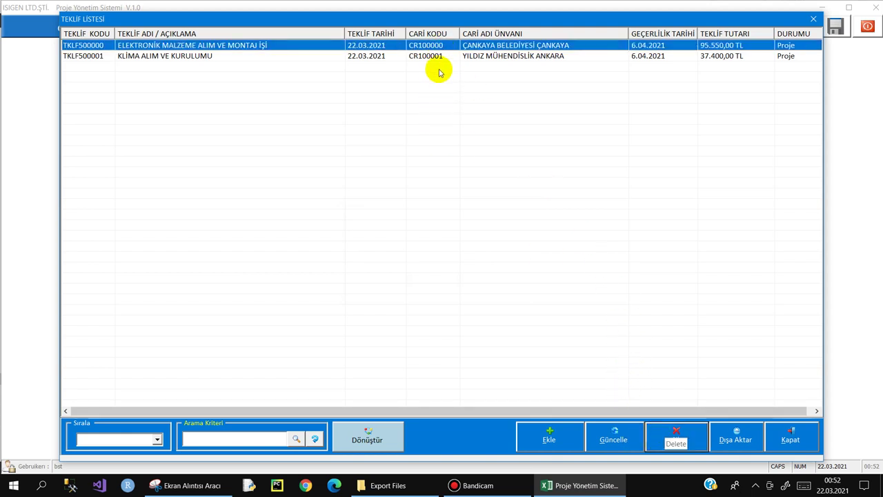
{"action": "left_click", "coordinate": [439, 56]}
{"action": "left_click", "coordinate": [676, 434]}
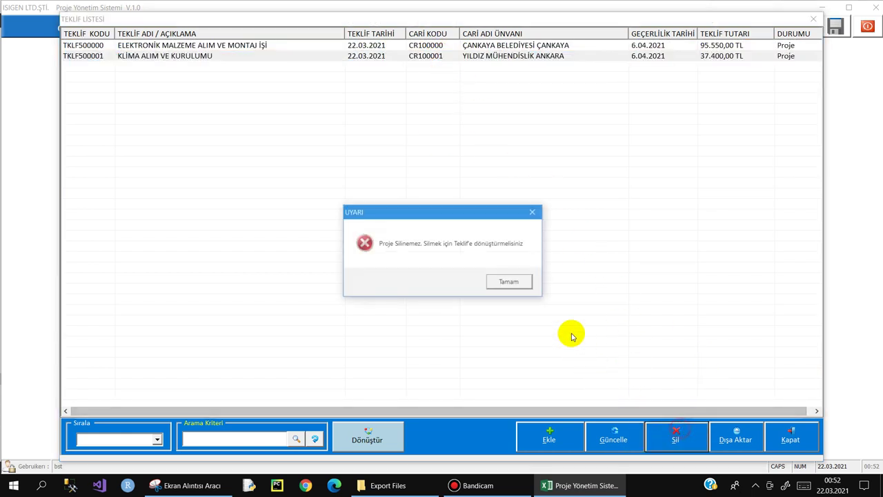
{"action": "left_click", "coordinate": [510, 280]}
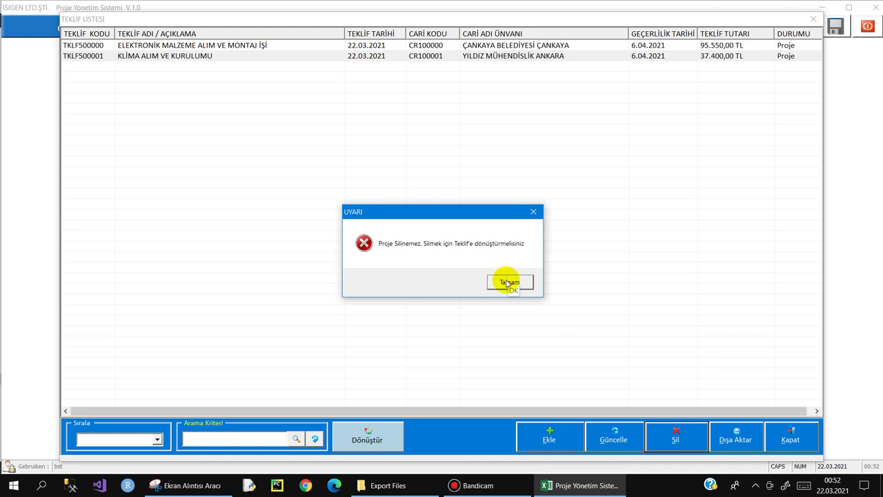
{"action": "left_click", "coordinate": [545, 435]}
{"action": "left_click", "coordinate": [369, 438]}
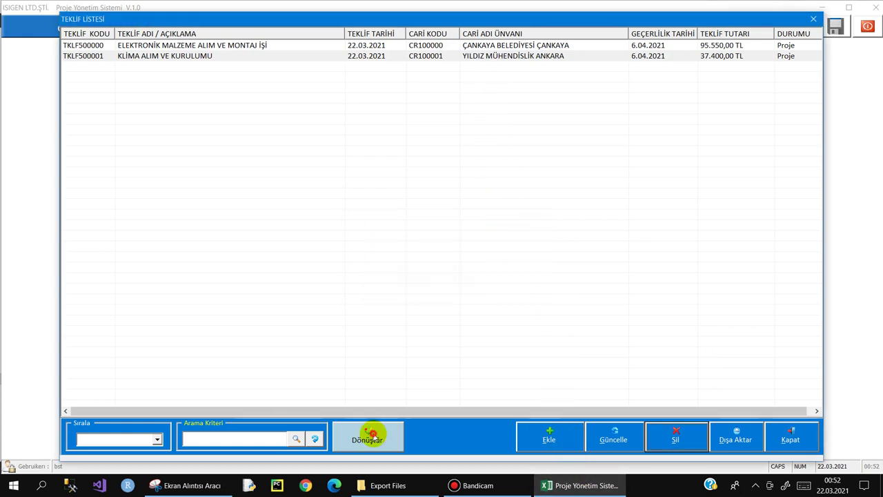
Step: Turn the KLİMA project back into an offer
{"action": "left_click", "coordinate": [475, 247]}
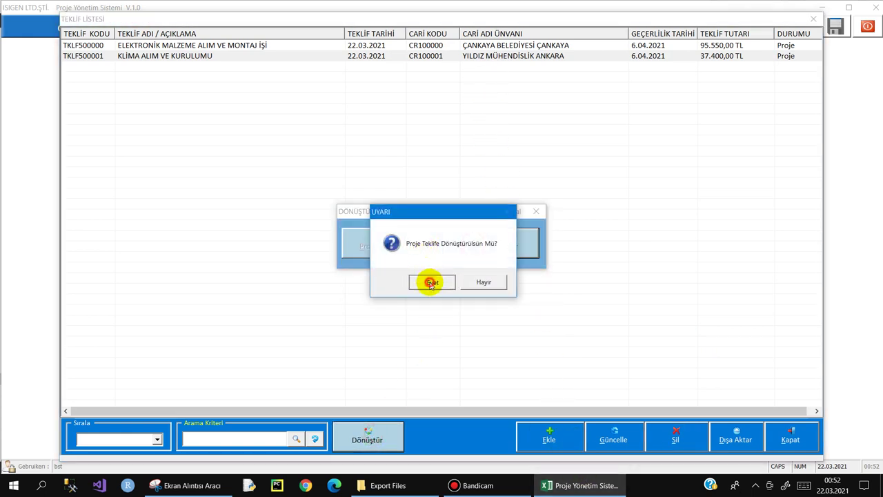
{"action": "left_click", "coordinate": [431, 283]}
{"action": "left_click", "coordinate": [458, 279]}
{"action": "left_click", "coordinate": [471, 279]}
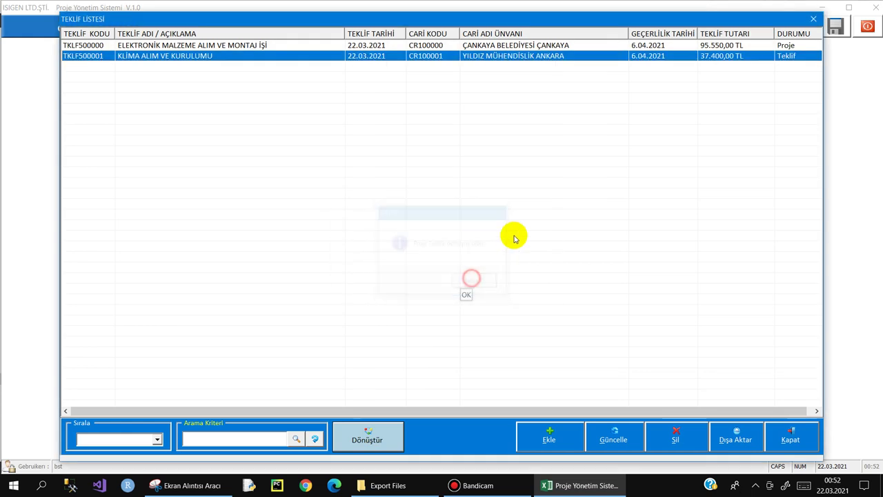
Step: Decline deleting the KLİMA offer and close its edit form unchanged
{"action": "left_click", "coordinate": [676, 437]}
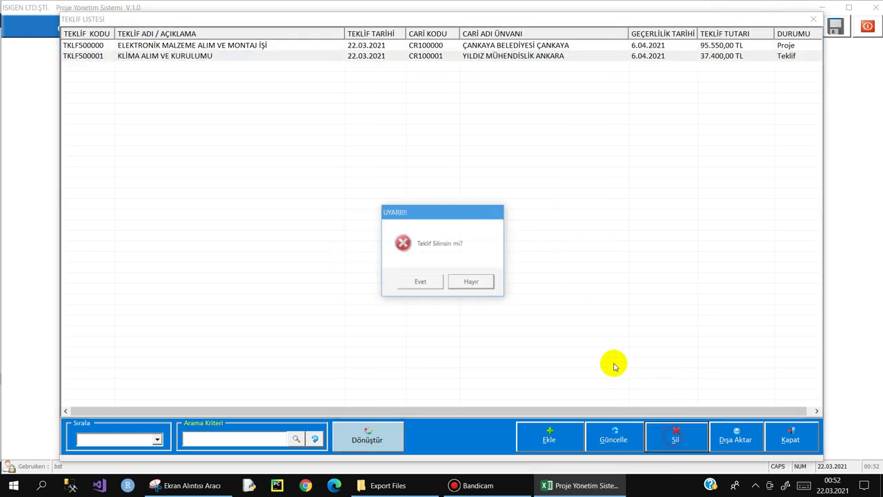
{"action": "left_click", "coordinate": [479, 283]}
{"action": "left_click", "coordinate": [613, 438]}
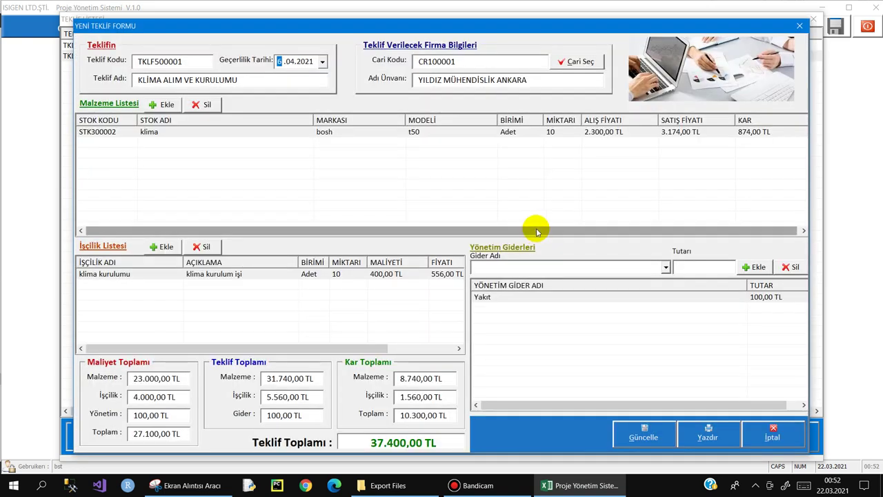
{"action": "left_click", "coordinate": [787, 436]}
Step: Reconvert the KLİMA offer into a project ending 25.03.2021 with description 'dsf'
{"action": "left_click", "coordinate": [367, 442]}
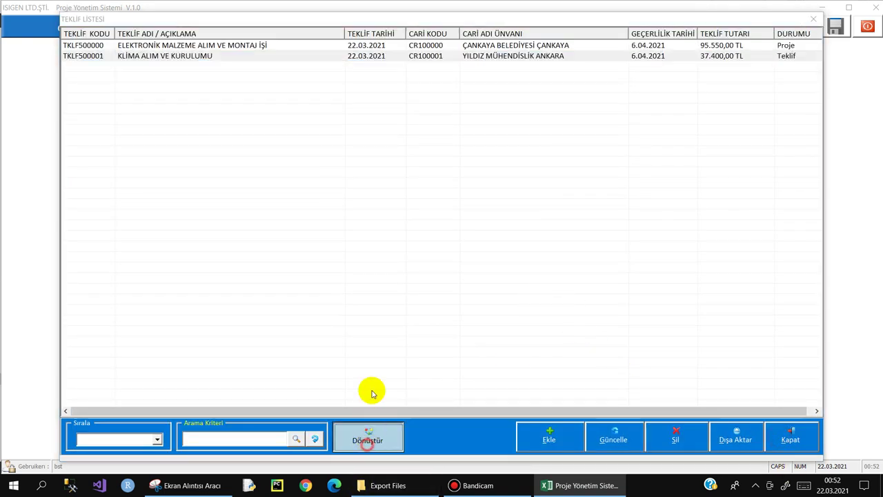
{"action": "left_click", "coordinate": [375, 244]}
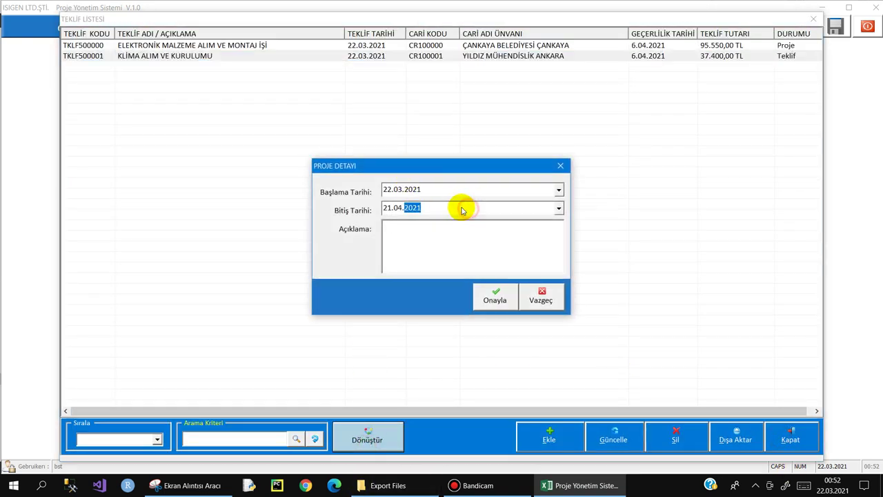
{"action": "left_click", "coordinate": [559, 208]}
{"action": "left_click", "coordinate": [389, 225]}
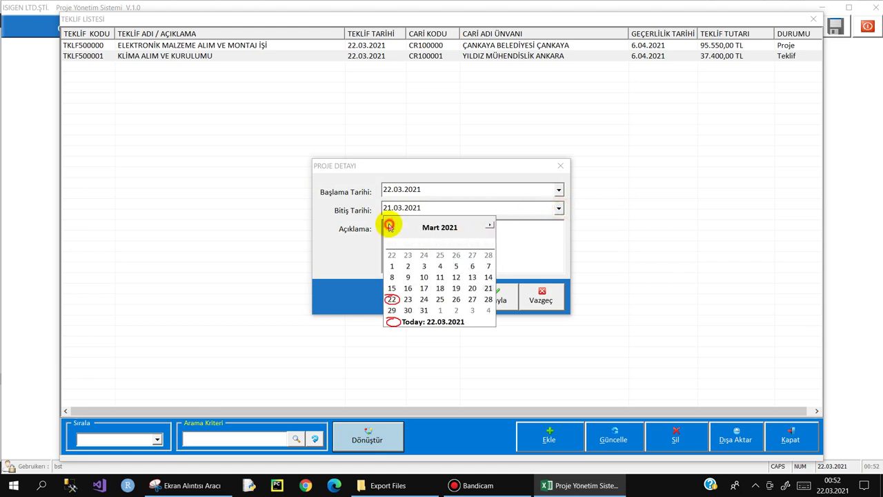
{"action": "left_click", "coordinate": [440, 302]}
{"action": "left_click", "coordinate": [432, 252]}
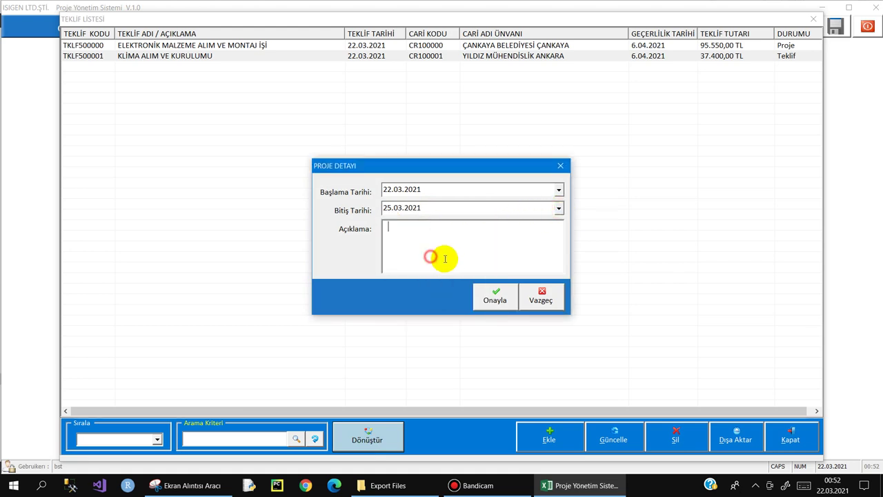
{"action": "type", "text": "dsf"}
{"action": "left_click", "coordinate": [492, 298]}
{"action": "left_click", "coordinate": [433, 280]}
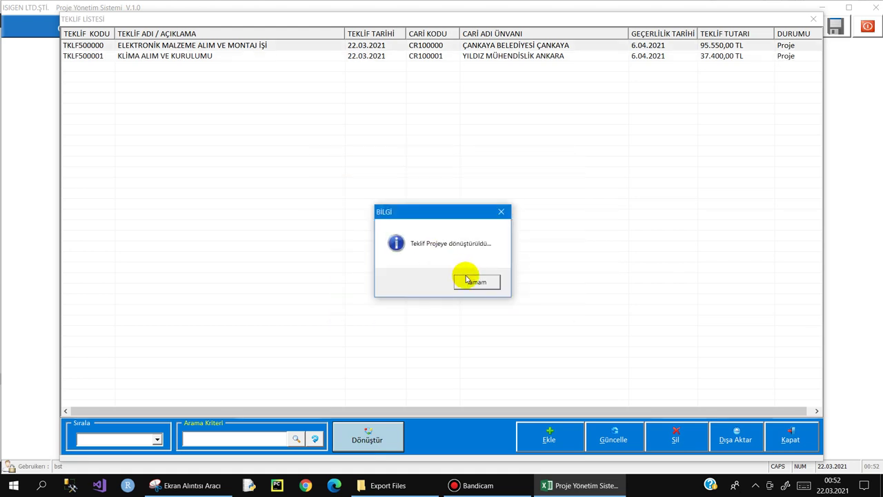
{"action": "left_click", "coordinate": [469, 280]}
{"action": "key", "text": "Escape"}
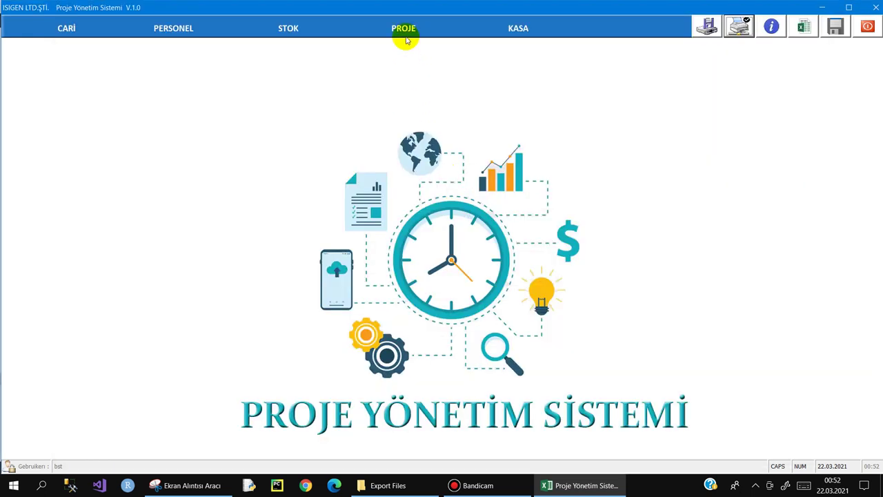
{"action": "left_click", "coordinate": [405, 29]}
{"action": "left_click", "coordinate": [404, 54]}
{"action": "left_click", "coordinate": [368, 65]}
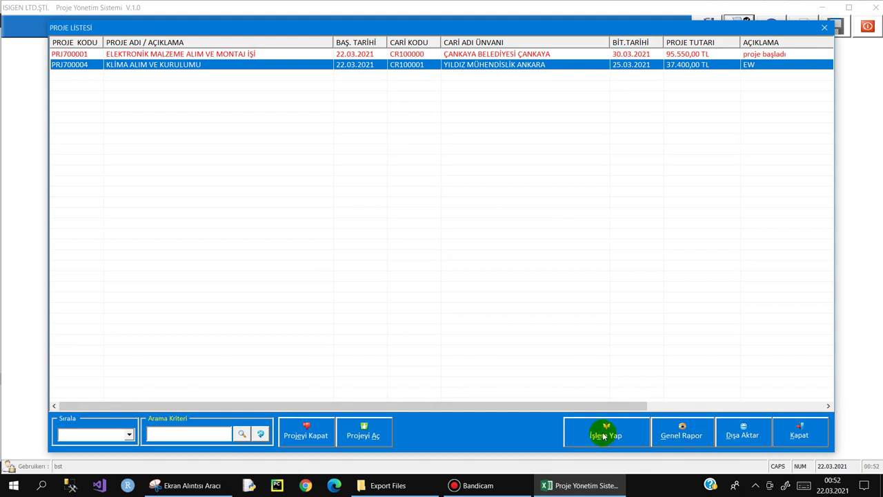
{"action": "left_click", "coordinate": [681, 432]}
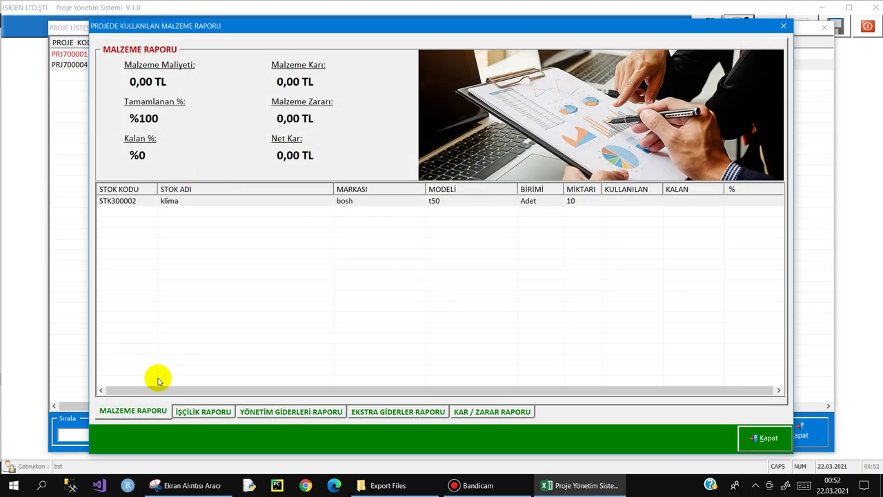
{"action": "left_click", "coordinate": [144, 413]}
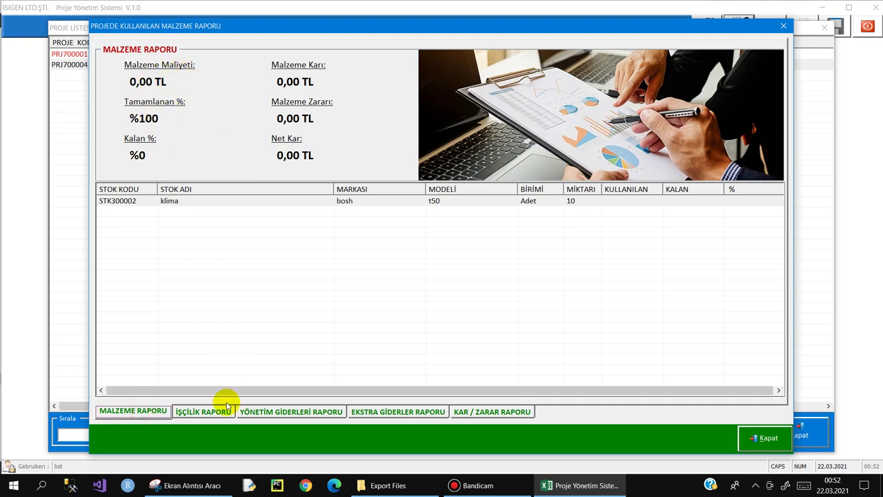
{"action": "left_click", "coordinate": [204, 412]}
{"action": "left_click", "coordinate": [267, 412]}
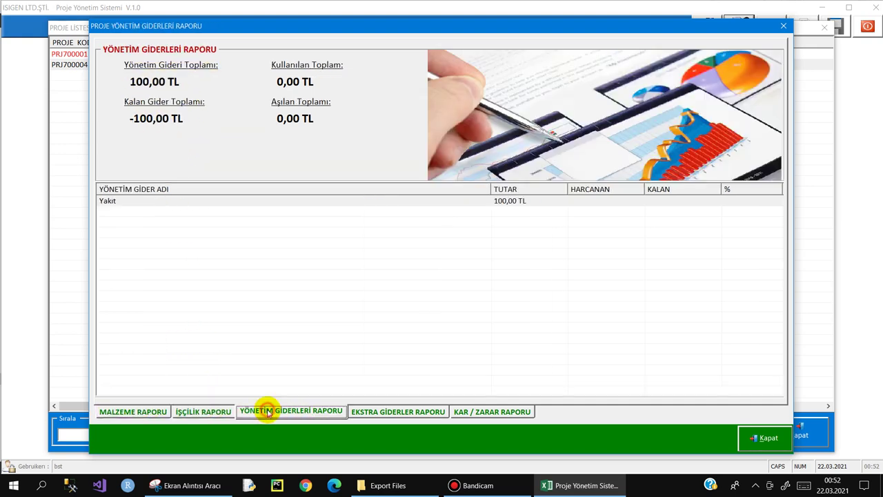
{"action": "left_click", "coordinate": [373, 414]}
{"action": "left_click", "coordinate": [463, 413]}
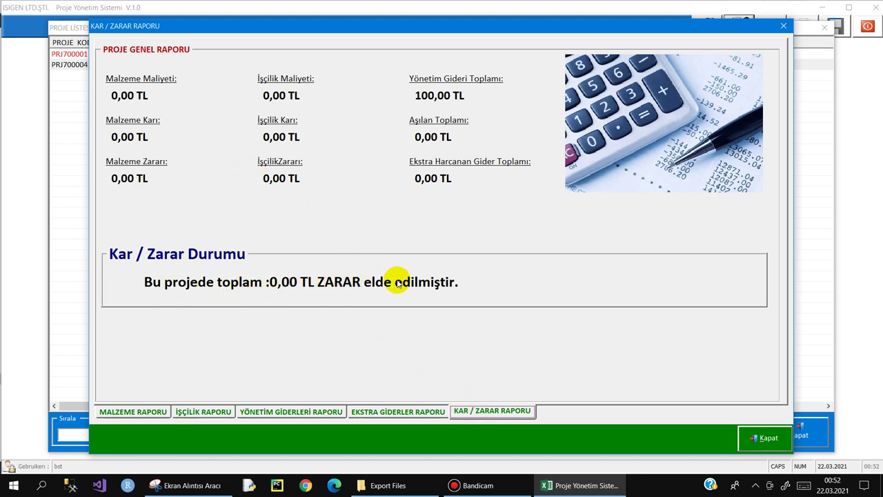
{"action": "key", "text": "Escape"}
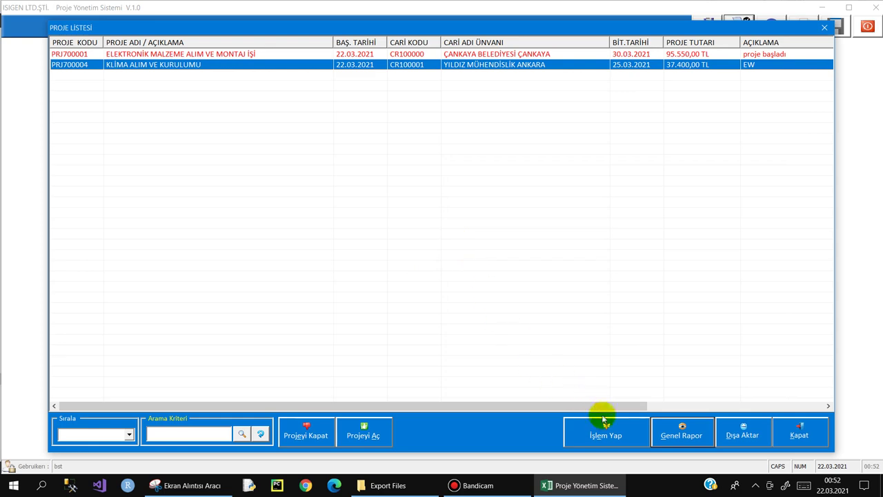
Step: Add 5 klima stock units to project PRJ700004
{"action": "left_click", "coordinate": [603, 423]}
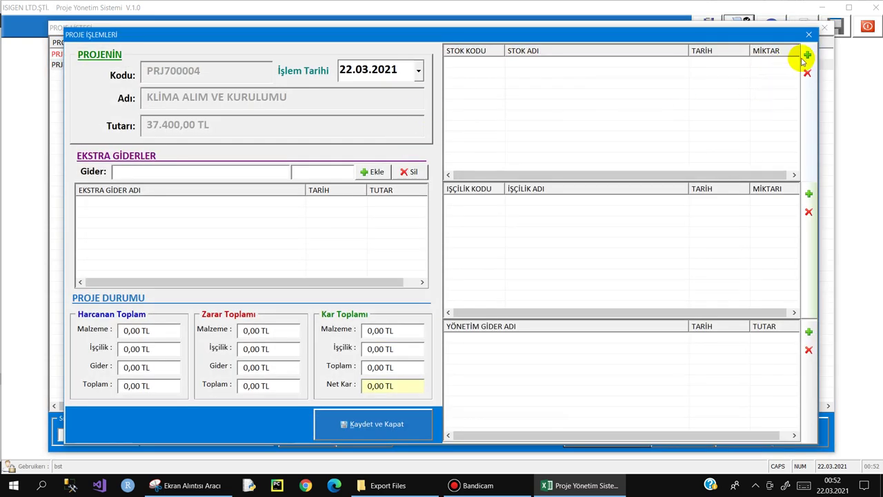
{"action": "left_click", "coordinate": [807, 56]}
{"action": "double_click", "coordinate": [549, 81]}
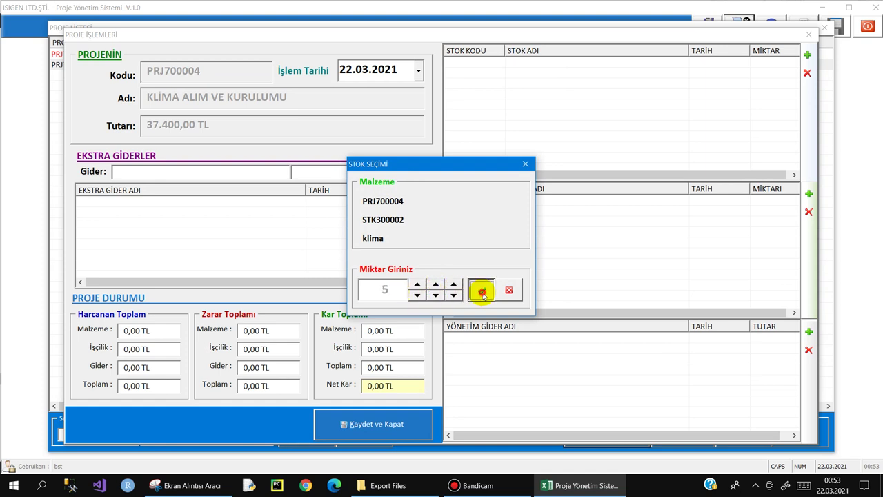
{"action": "left_click", "coordinate": [430, 280]}
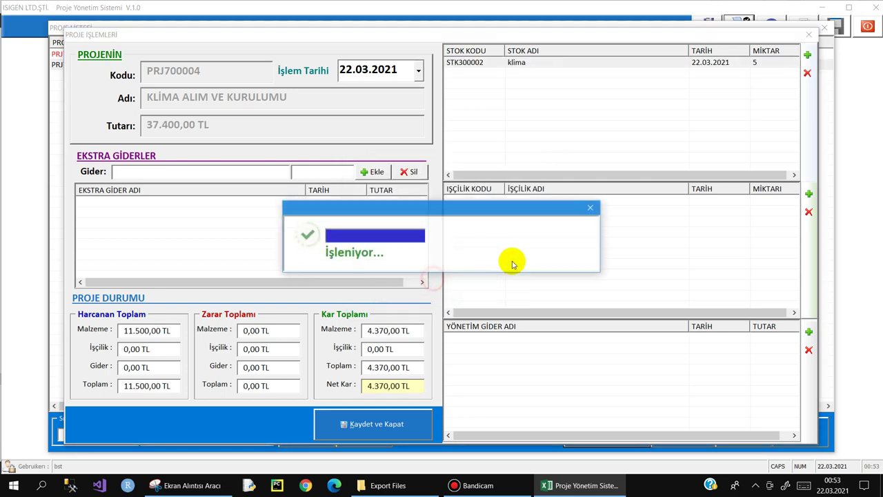
{"action": "left_click", "coordinate": [806, 53]}
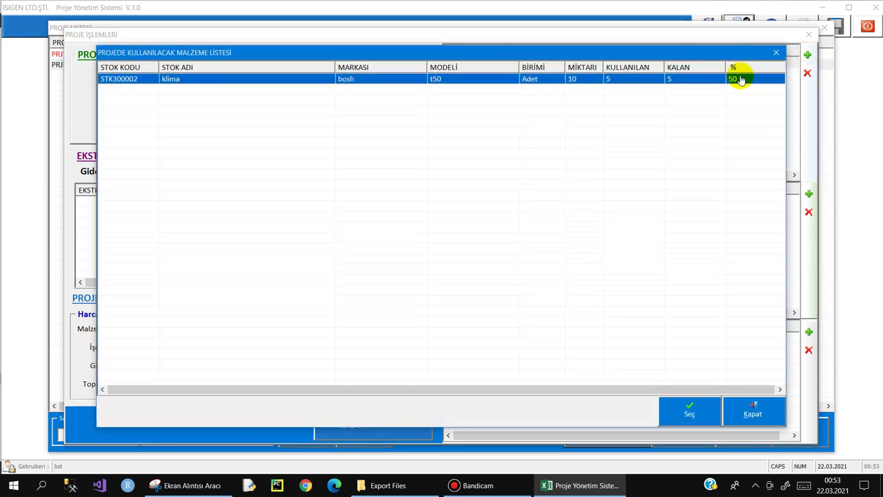
{"action": "left_click", "coordinate": [689, 412]}
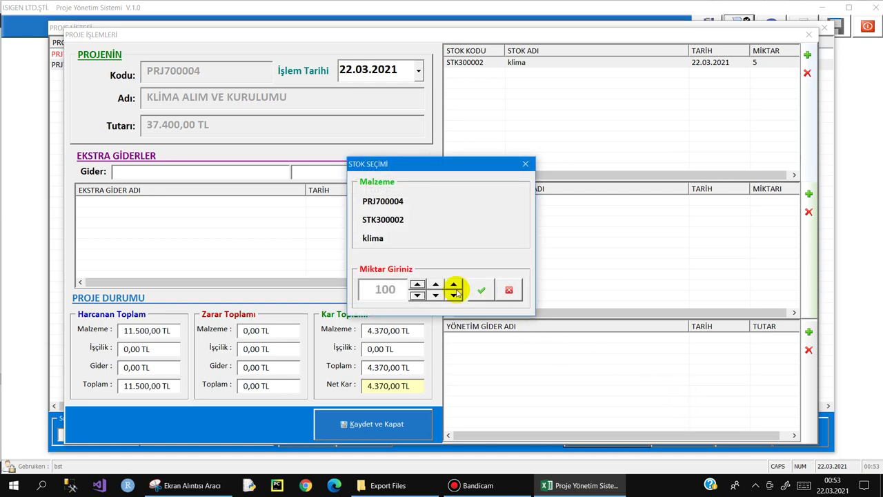
{"action": "left_click", "coordinate": [509, 290]}
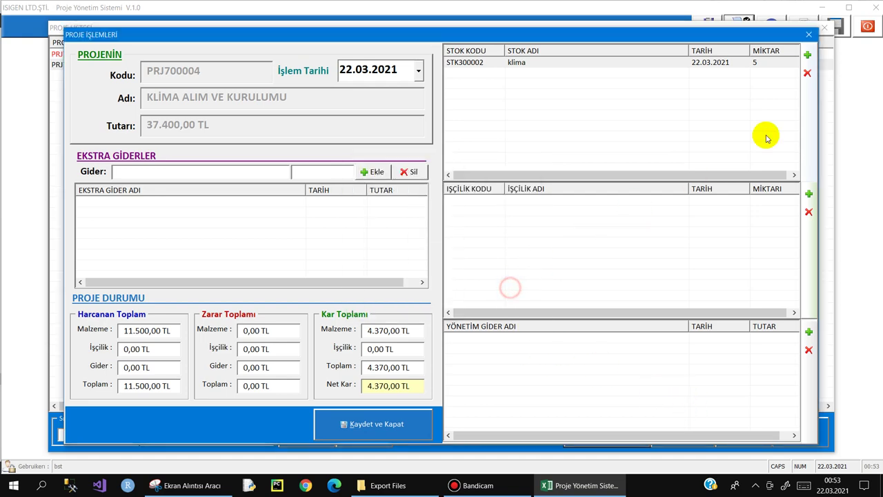
{"action": "left_click", "coordinate": [807, 55]}
{"action": "left_click", "coordinate": [759, 373]}
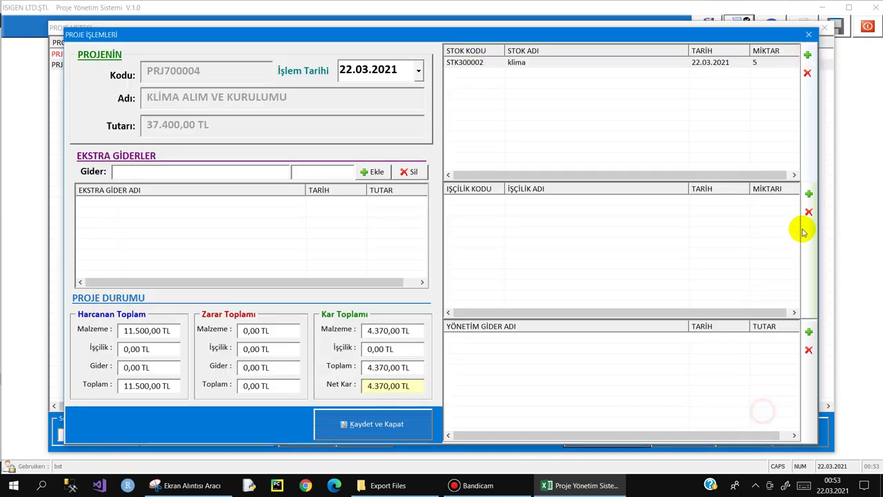
Step: Add 5 klima kurulumu labour, giving a 5.150,00 TL net profit
{"action": "left_click", "coordinate": [808, 194]}
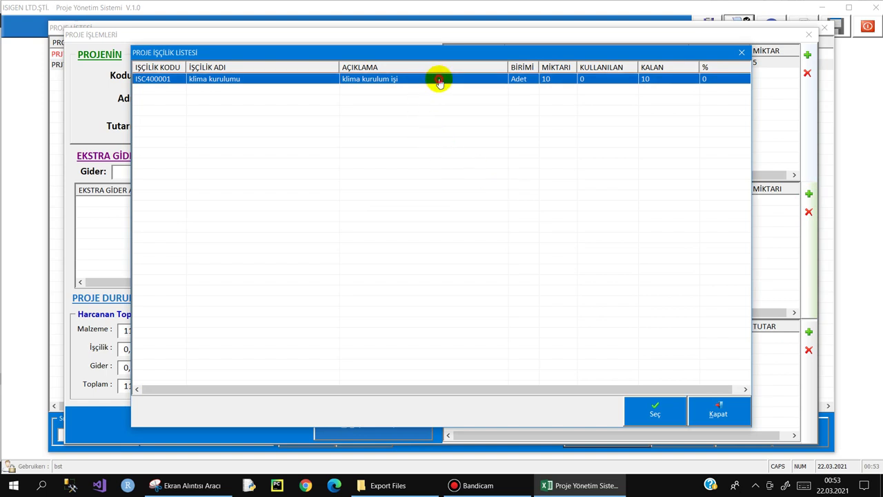
{"action": "double_click", "coordinate": [439, 82]}
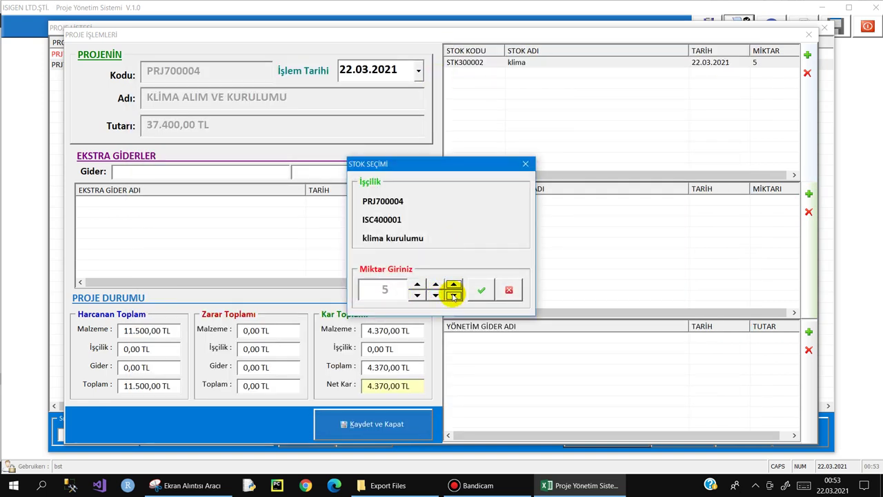
{"action": "left_click", "coordinate": [485, 294]}
{"action": "left_click", "coordinate": [438, 285]}
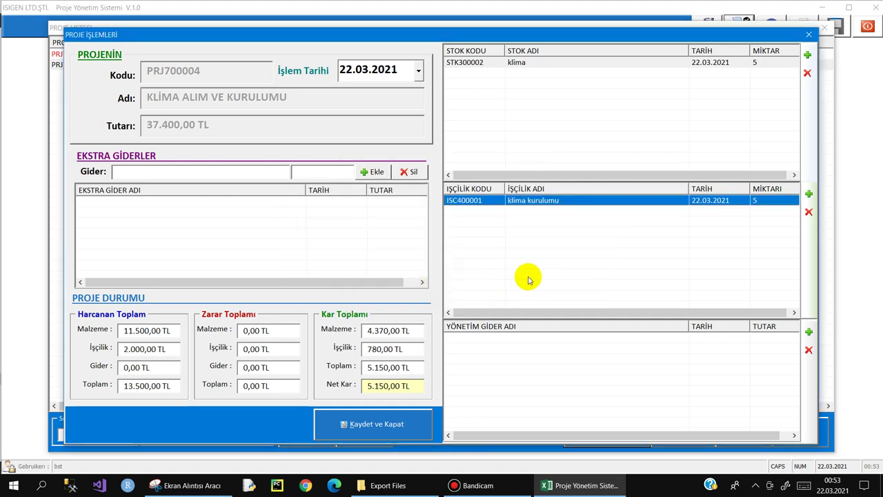
{"action": "left_click", "coordinate": [382, 433]}
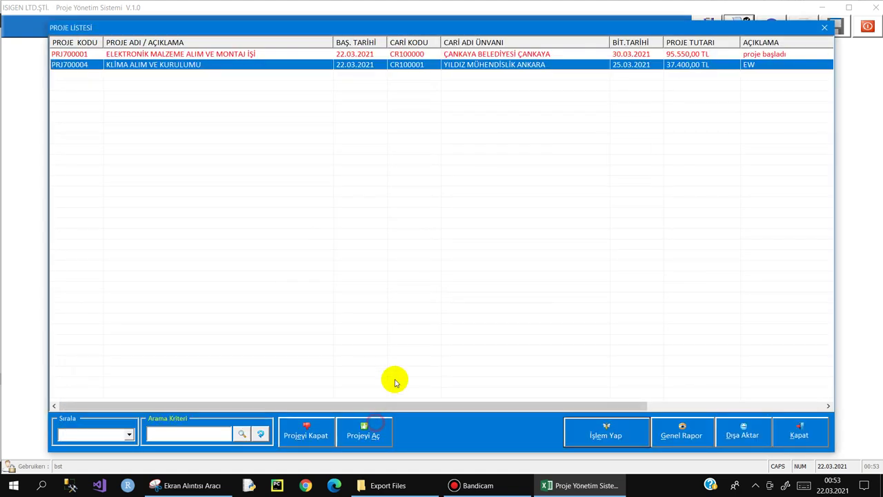
{"action": "left_click", "coordinate": [664, 436]}
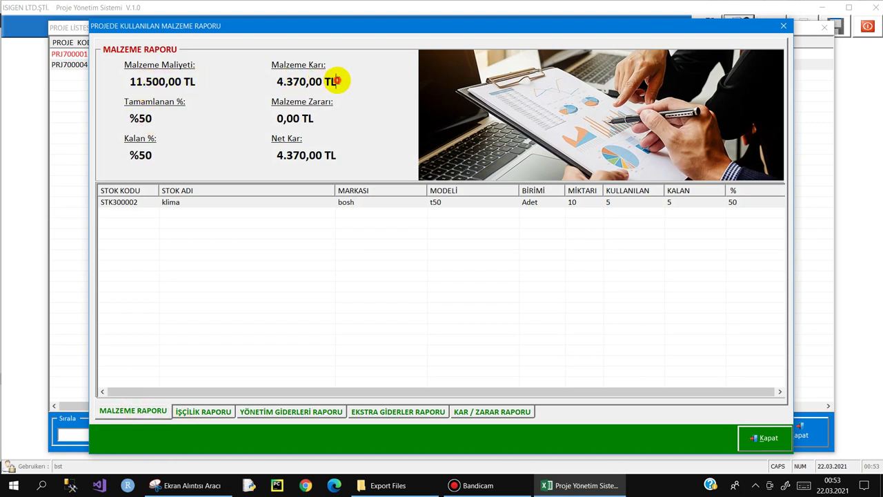
{"action": "left_click_drag", "start_coordinate": [337, 81], "coordinate": [277, 82]}
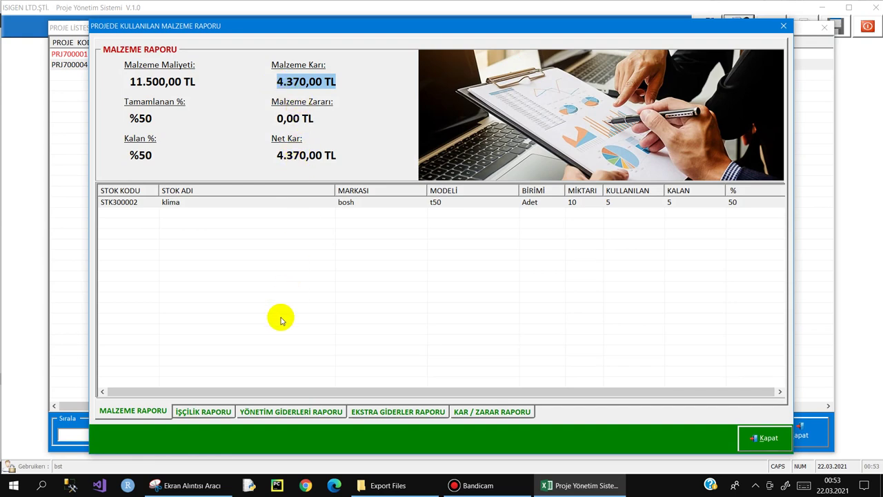
{"action": "left_click", "coordinate": [207, 412]}
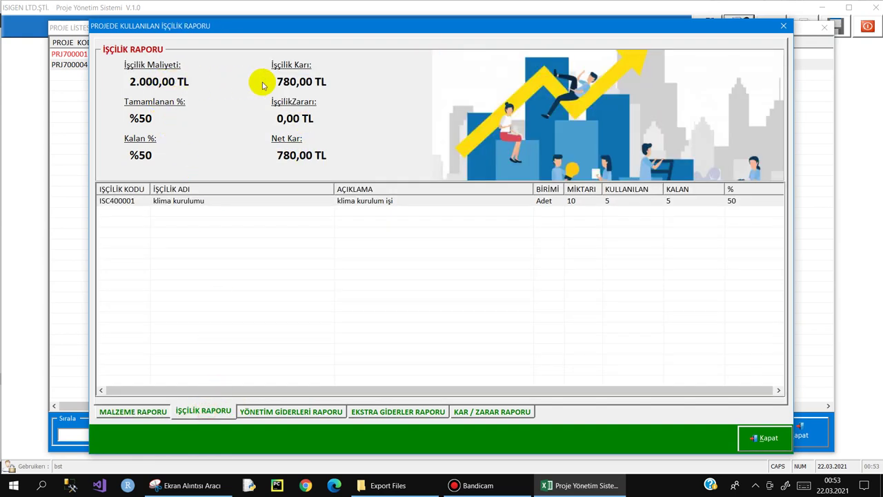
{"action": "left_click", "coordinate": [285, 411]}
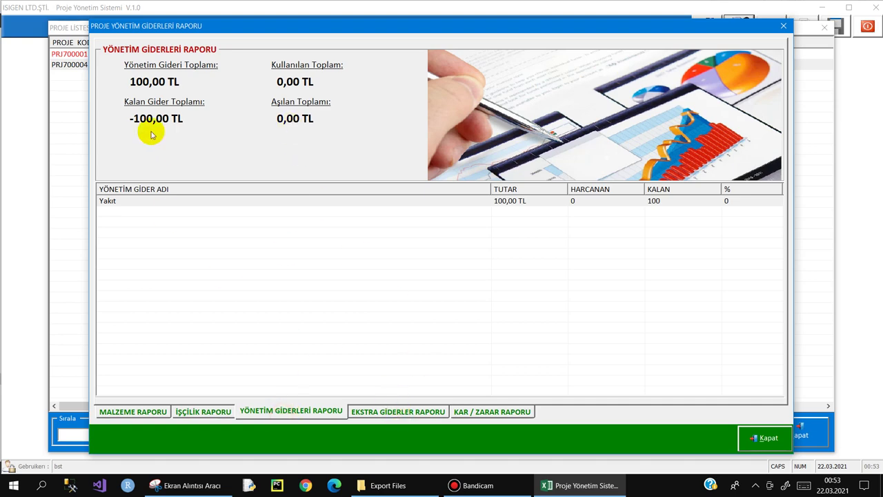
{"action": "left_click", "coordinate": [373, 412]}
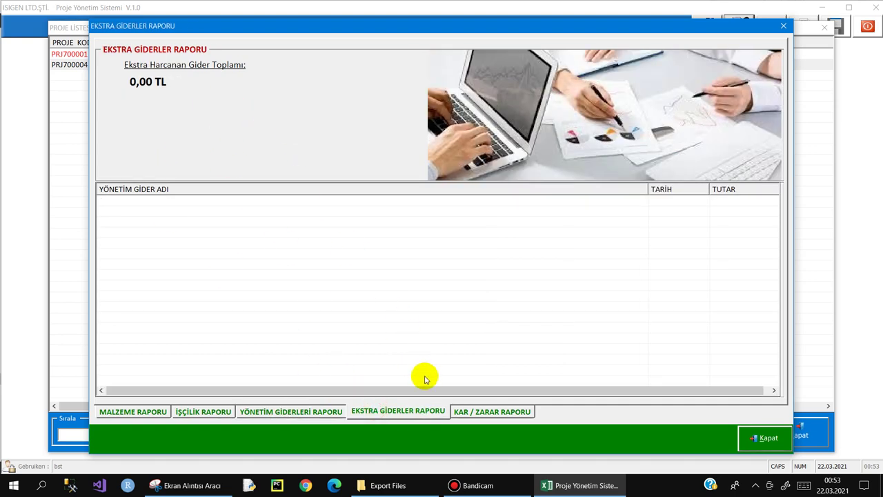
{"action": "left_click", "coordinate": [476, 411]}
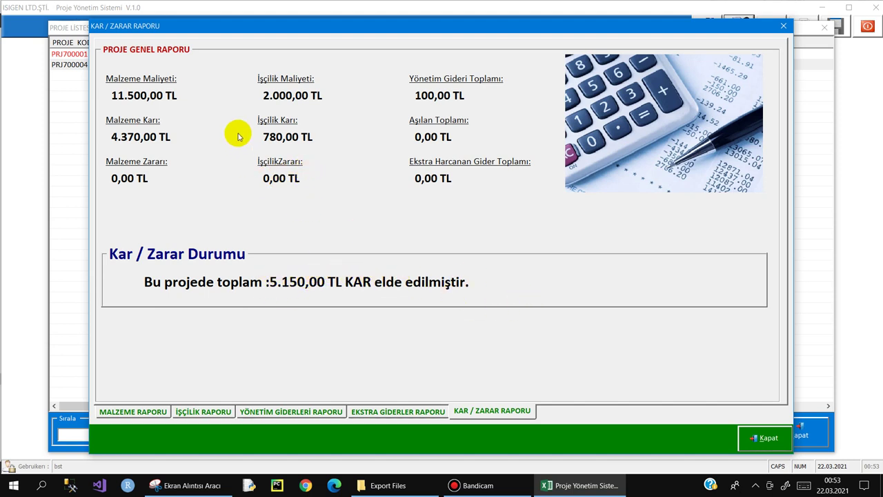
Step: Open PRJ700004's operations form and add a 6-unit klima stock entry
{"action": "left_click", "coordinate": [765, 437]}
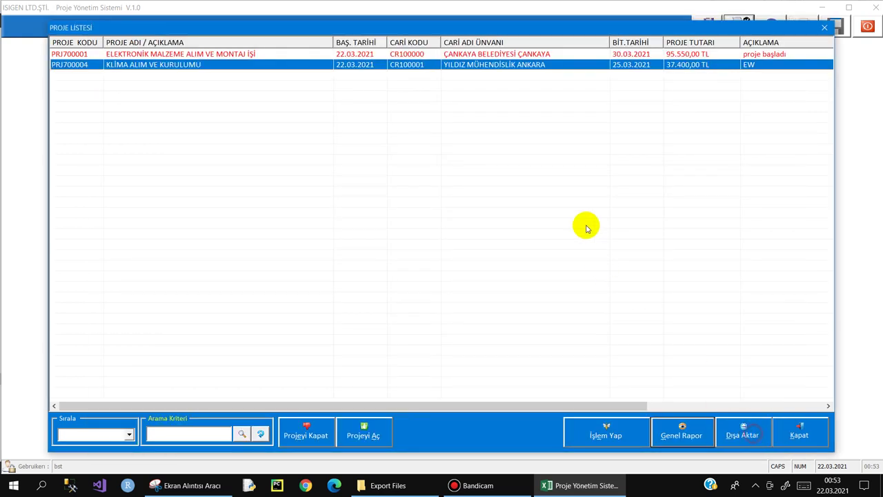
{"action": "left_click", "coordinate": [597, 431]}
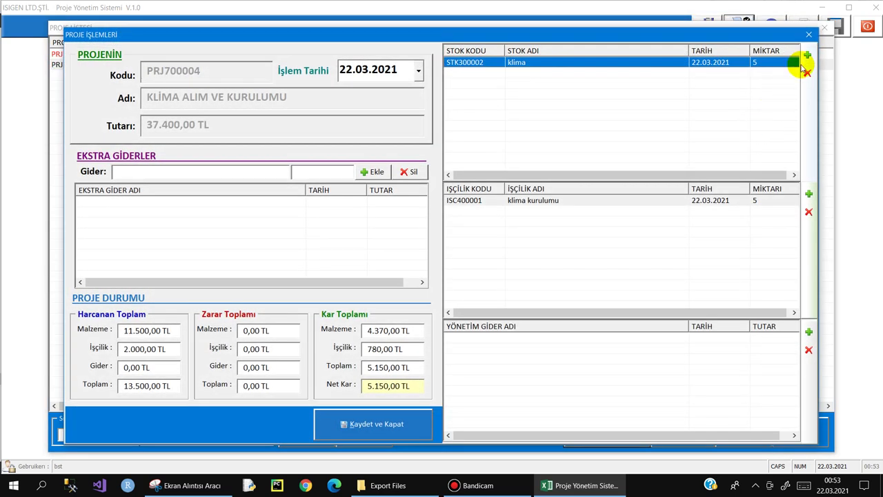
{"action": "left_click", "coordinate": [809, 56]}
{"action": "double_click", "coordinate": [602, 80]}
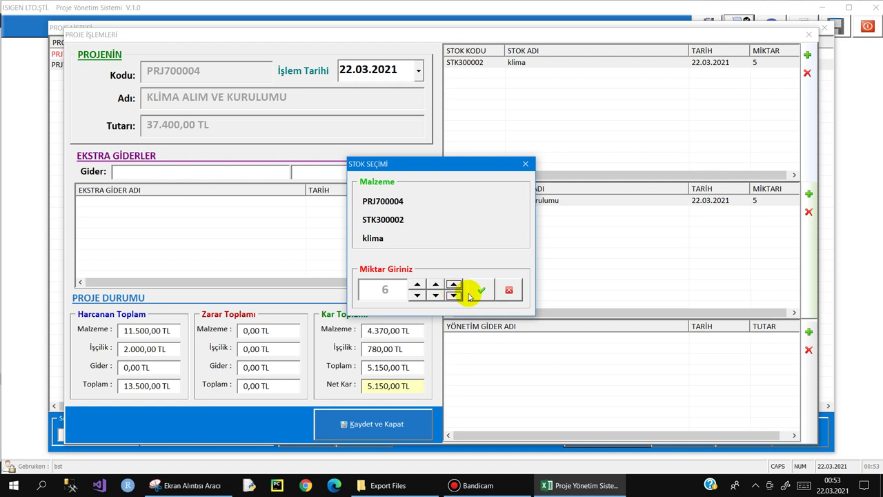
{"action": "left_click", "coordinate": [481, 291]}
{"action": "left_click", "coordinate": [427, 281]}
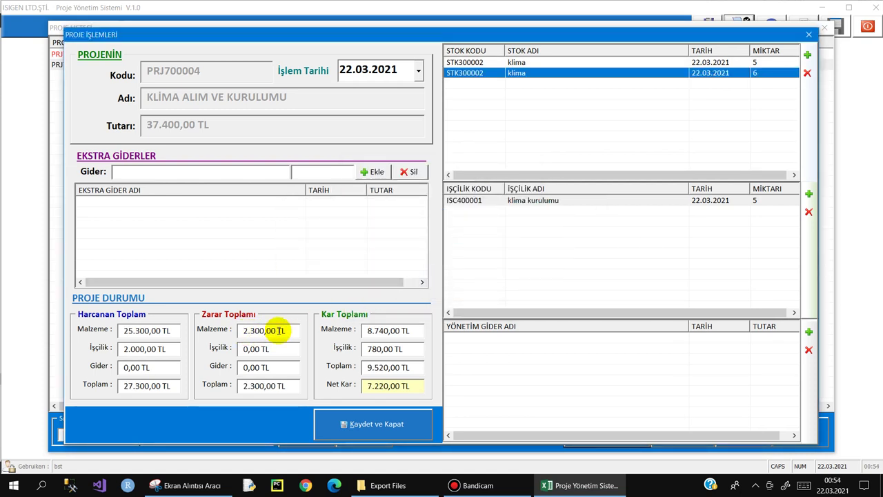
Step: Review the 2.300,00 TL materials loss and remove that extra klima entry
{"action": "left_click_drag", "start_coordinate": [284, 330], "coordinate": [243, 331]}
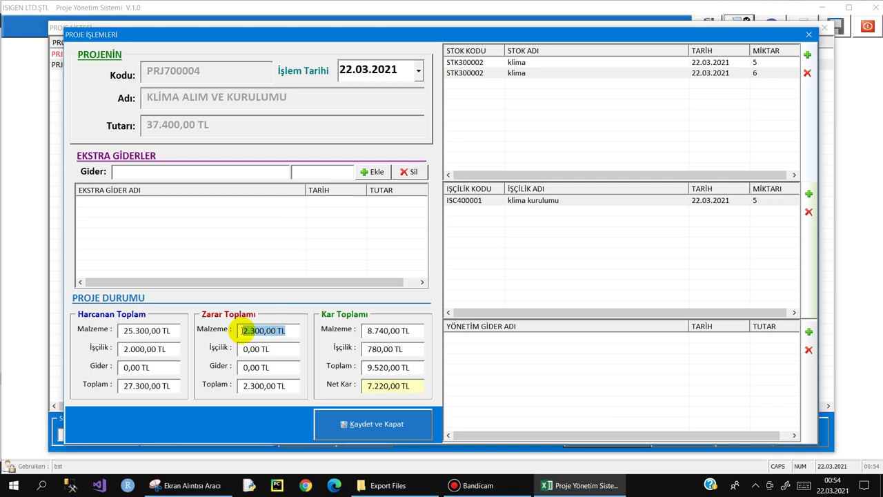
{"action": "left_click", "coordinate": [808, 72]}
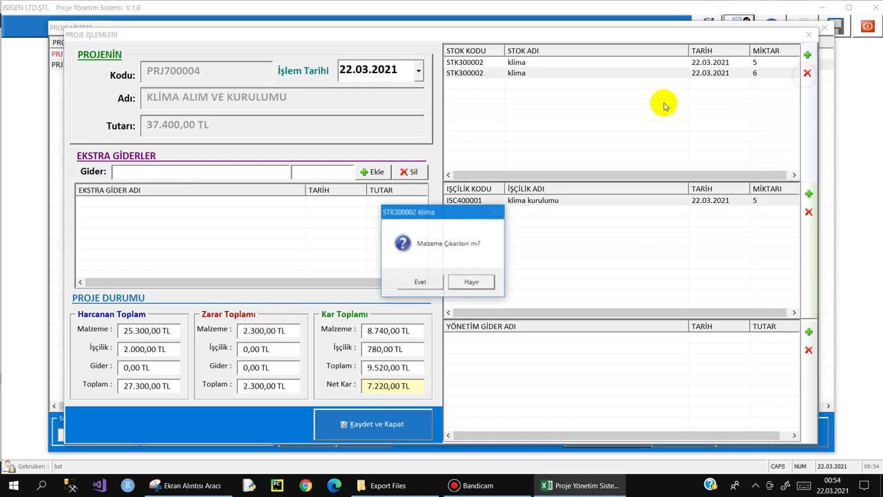
{"action": "left_click", "coordinate": [420, 283]}
{"action": "left_click", "coordinate": [452, 282]}
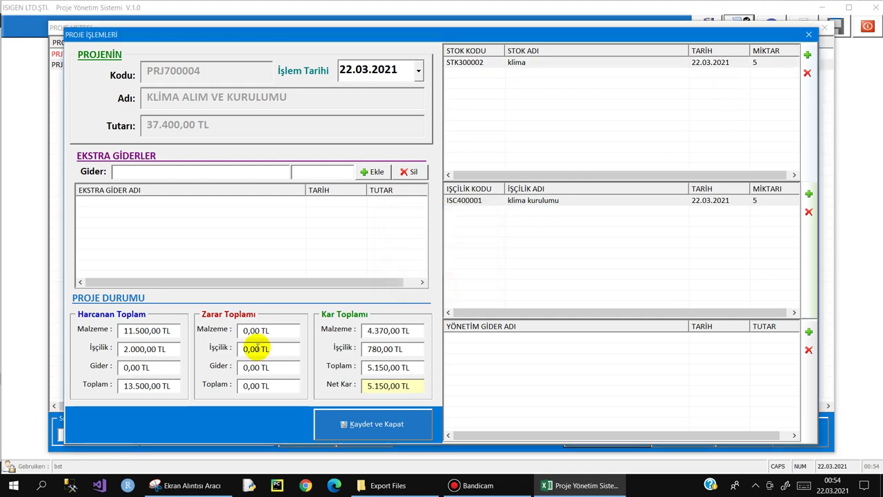
Step: Add 5 klima stock and 5 klima kurulumu labour to the project
{"action": "left_click", "coordinate": [808, 55]}
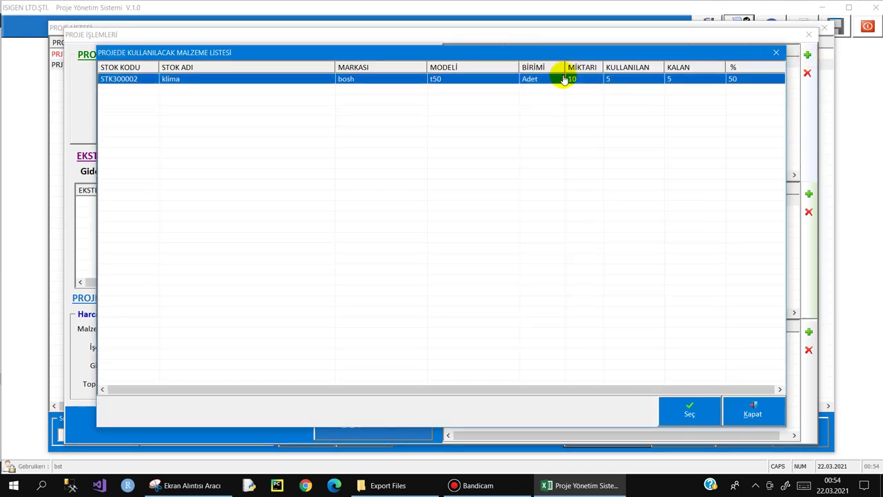
{"action": "double_click", "coordinate": [561, 81]}
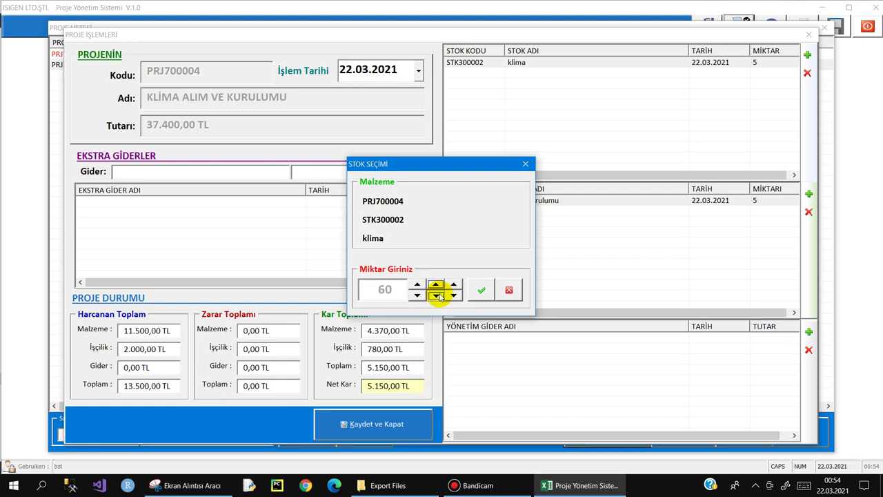
{"action": "left_click", "coordinate": [488, 291]}
{"action": "left_click", "coordinate": [423, 279]}
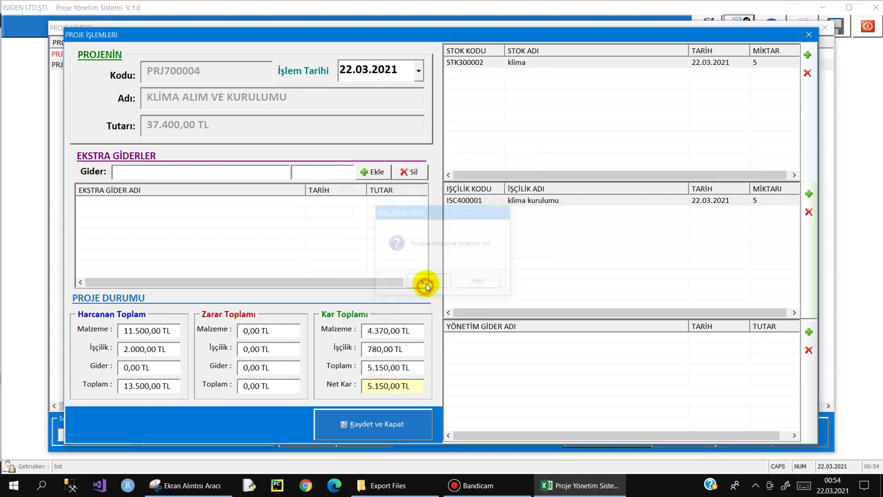
{"action": "left_click", "coordinate": [809, 195]}
{"action": "double_click", "coordinate": [463, 82]}
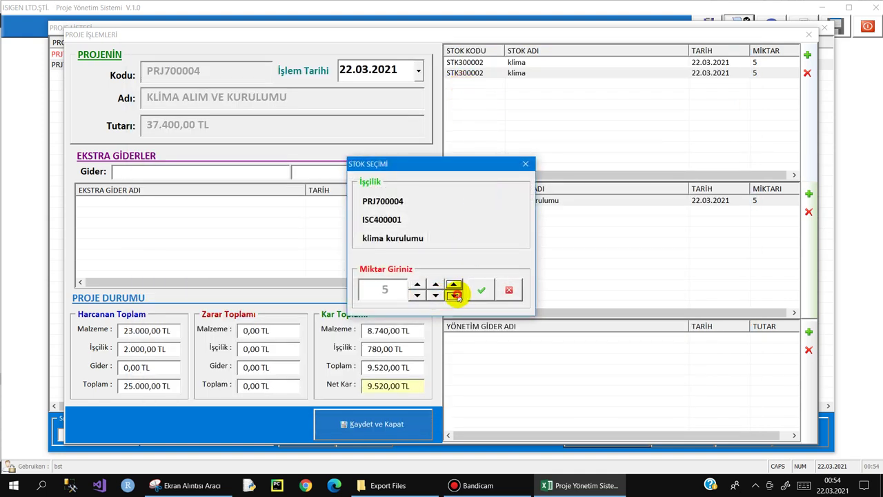
{"action": "left_click", "coordinate": [479, 292]}
{"action": "left_click", "coordinate": [422, 281]}
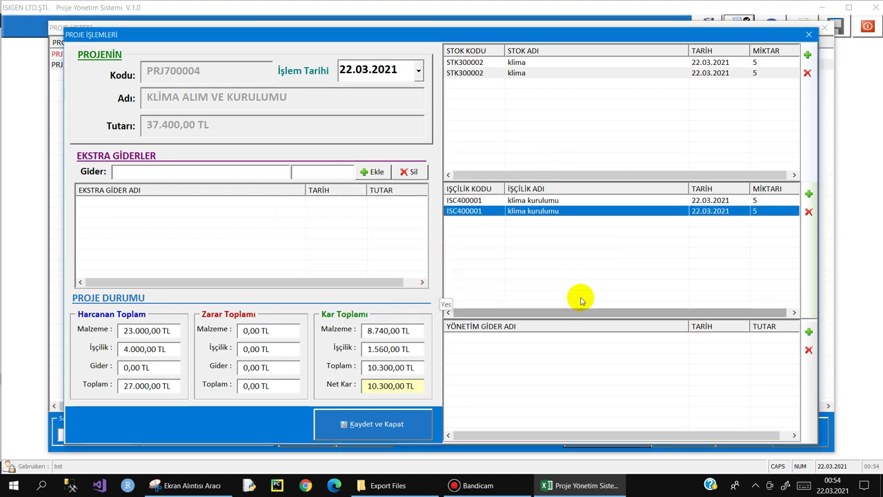
Step: Add a 100 TL Yakıt management expense and save the project
{"action": "left_click", "coordinate": [809, 331]}
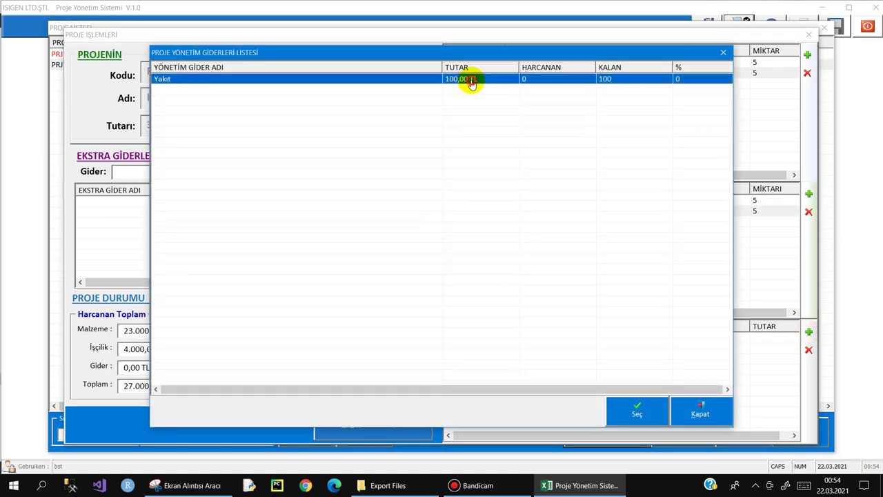
{"action": "double_click", "coordinate": [471, 80]}
{"action": "type", "text": "00"}
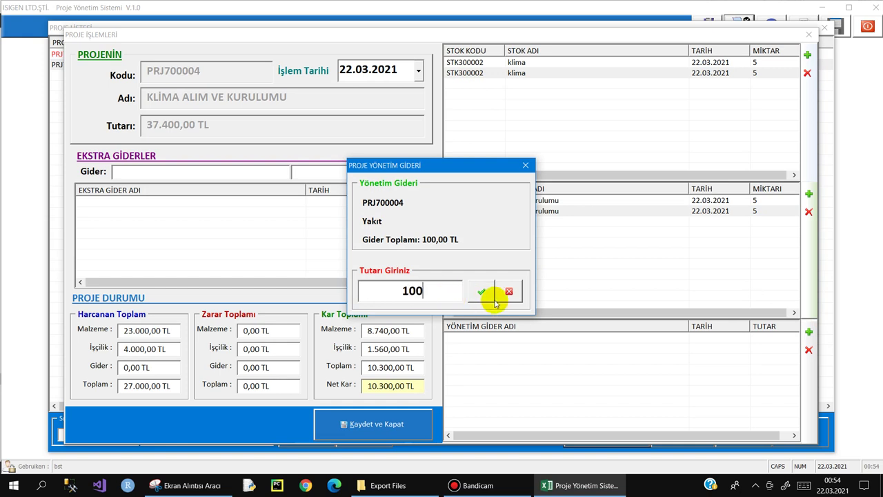
{"action": "left_click", "coordinate": [482, 291]}
{"action": "left_click", "coordinate": [433, 284]}
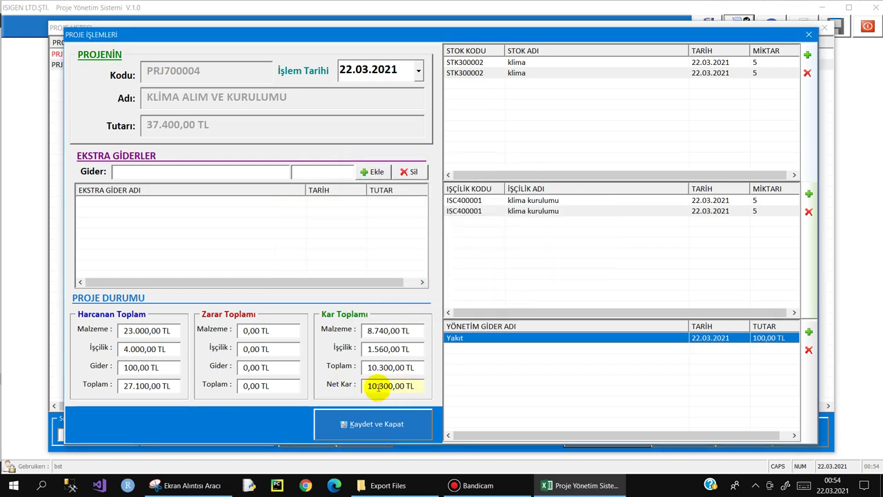
{"action": "left_click", "coordinate": [359, 425]}
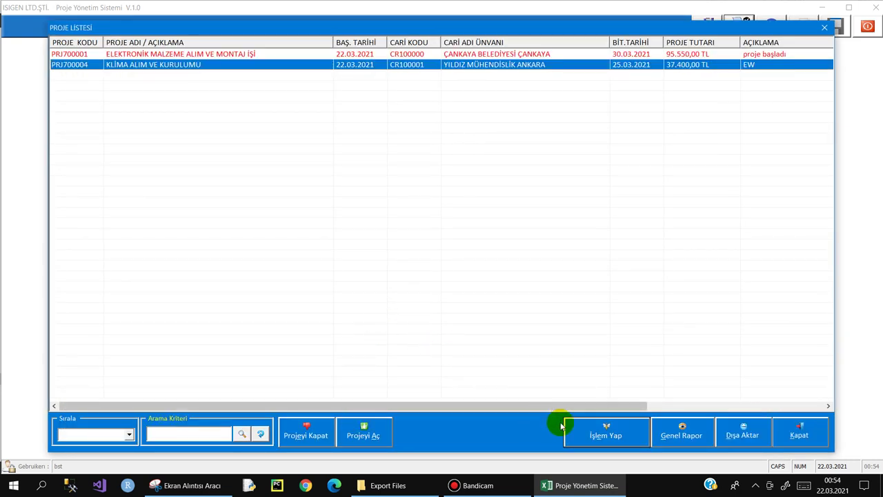
Step: Review PRJ700004's profit / loss summary in the general report
{"action": "left_click", "coordinate": [681, 435]}
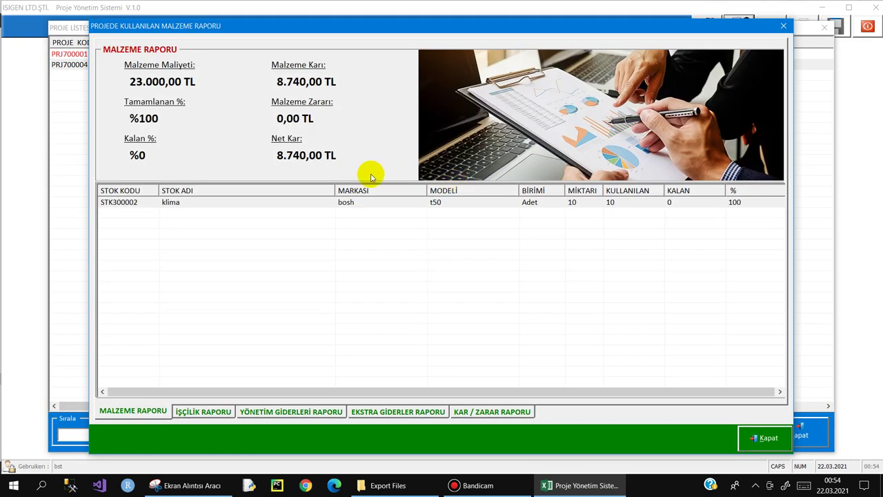
{"action": "left_click", "coordinate": [499, 414]}
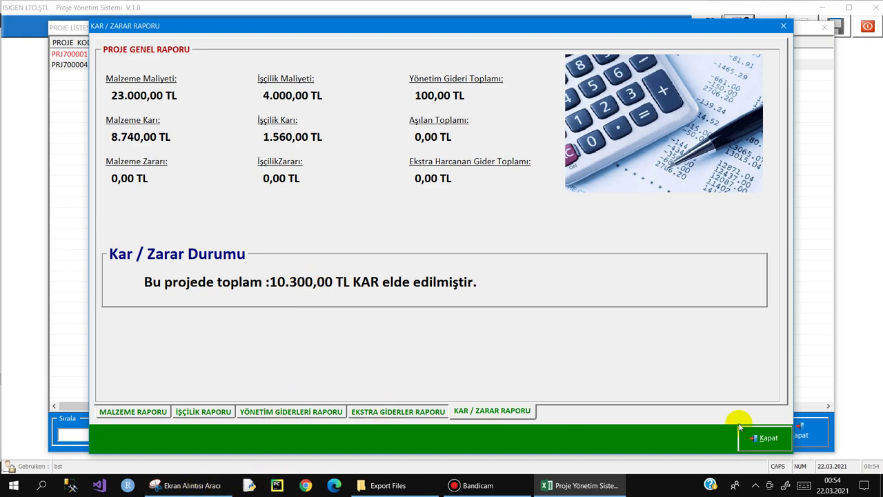
{"action": "left_click", "coordinate": [763, 437]}
{"action": "left_click", "coordinate": [797, 433]}
Step: Open the KLİMA quote TKLF500001 from the quote list for viewing
{"action": "left_click", "coordinate": [67, 28]}
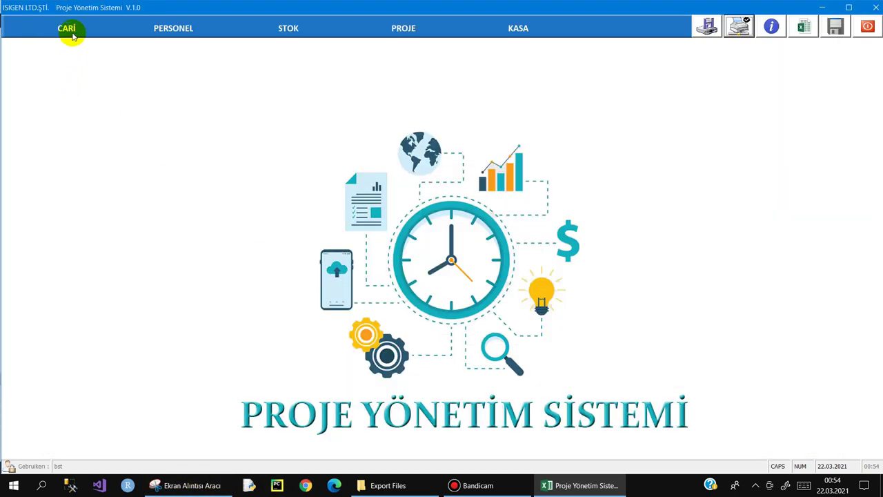
{"action": "left_click", "coordinate": [62, 136]}
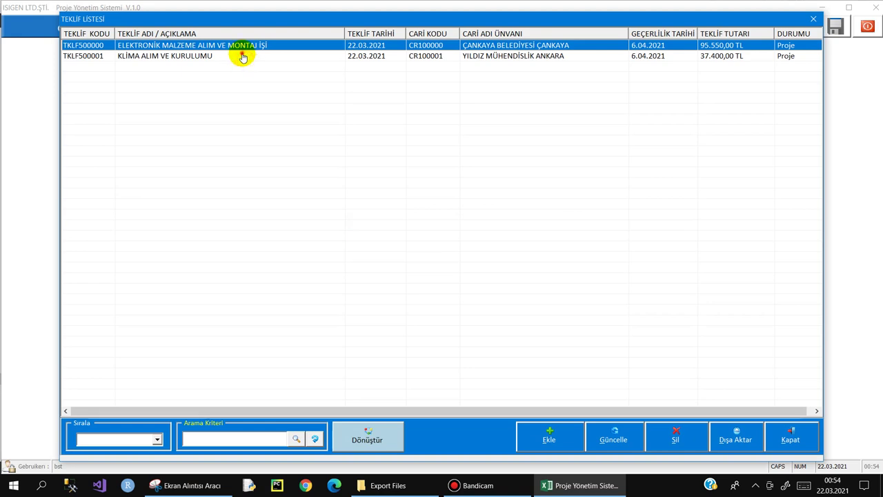
{"action": "left_click", "coordinate": [245, 55]}
{"action": "left_click", "coordinate": [609, 438]}
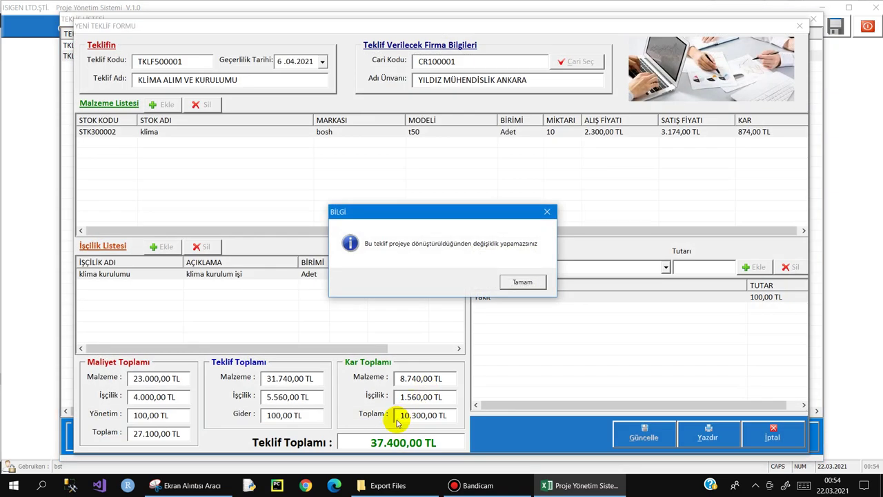
{"action": "left_click", "coordinate": [525, 283]}
Step: Snip the quote's totals area showing 10.300,00 TL profit, then close the quote form
{"action": "left_click_drag", "start_coordinate": [402, 414], "coordinate": [459, 414]}
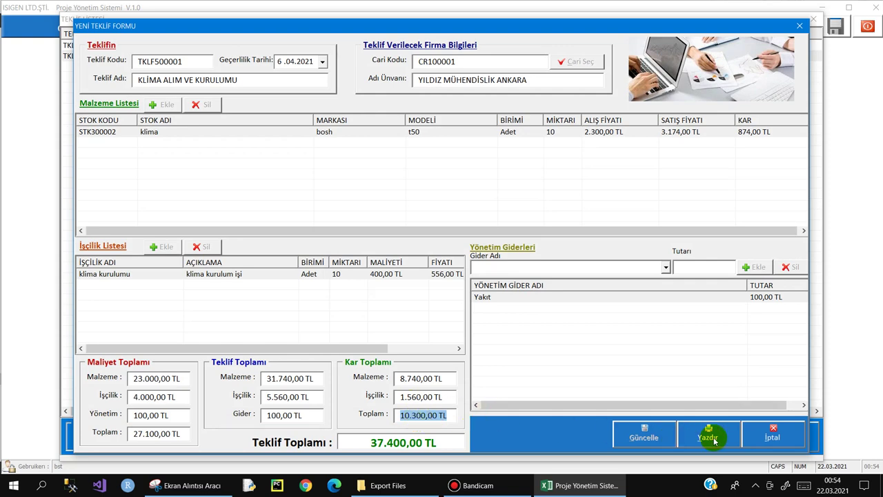
{"action": "left_click", "coordinate": [156, 485]}
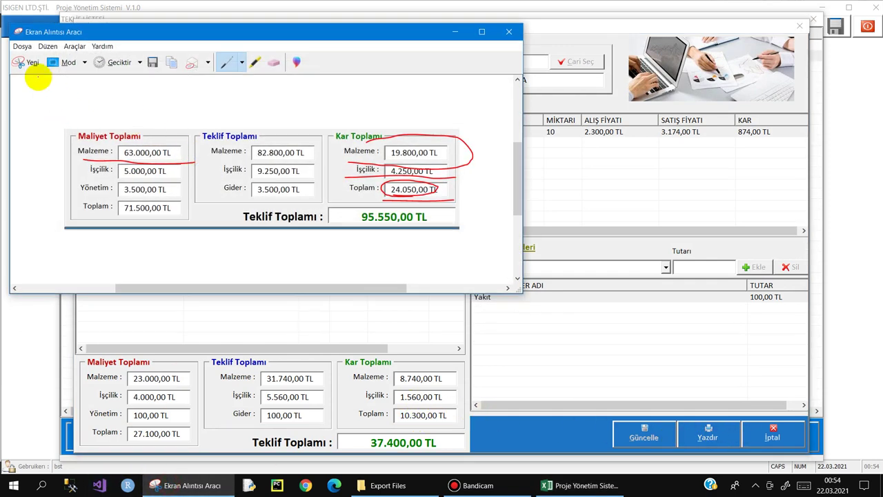
{"action": "left_click", "coordinate": [33, 64]}
{"action": "mouse_move", "coordinate": [78, 355]}
{"action": "left_mouse_down"}
{"action": "mouse_move", "coordinate": [412, 453]}
{"action": "mouse_move", "coordinate": [468, 456]}
{"action": "mouse_move", "coordinate": [468, 439]}
{"action": "left_mouse_up"}
{"action": "left_click", "coordinate": [775, 426]}
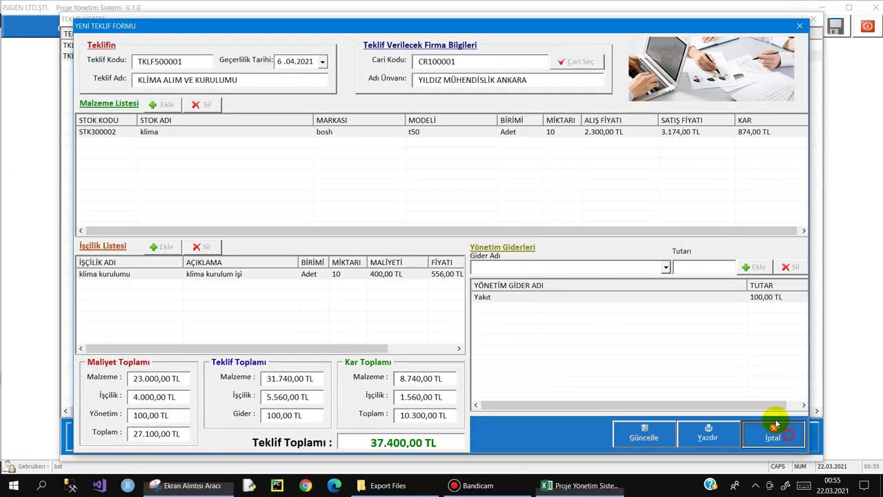
{"action": "left_click", "coordinate": [785, 434]}
{"action": "left_click", "coordinate": [404, 28]}
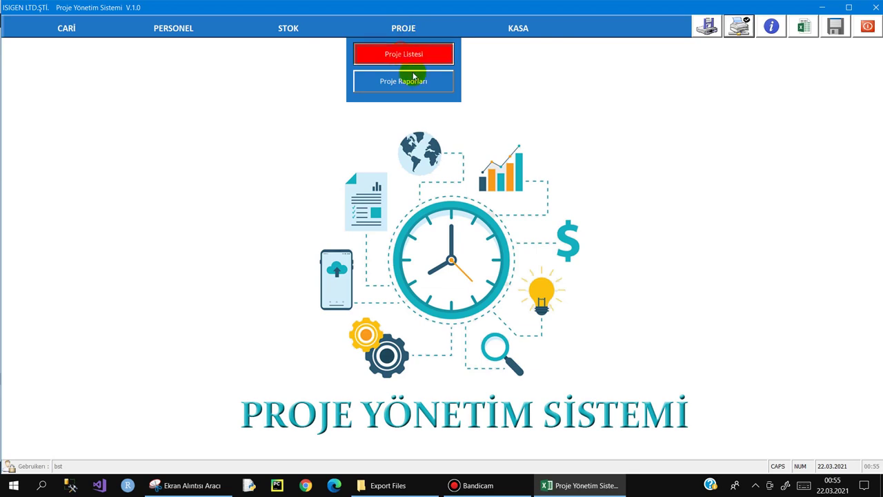
Step: Open the operations form for project PRJ700004 from the project list
{"action": "left_click", "coordinate": [597, 442]}
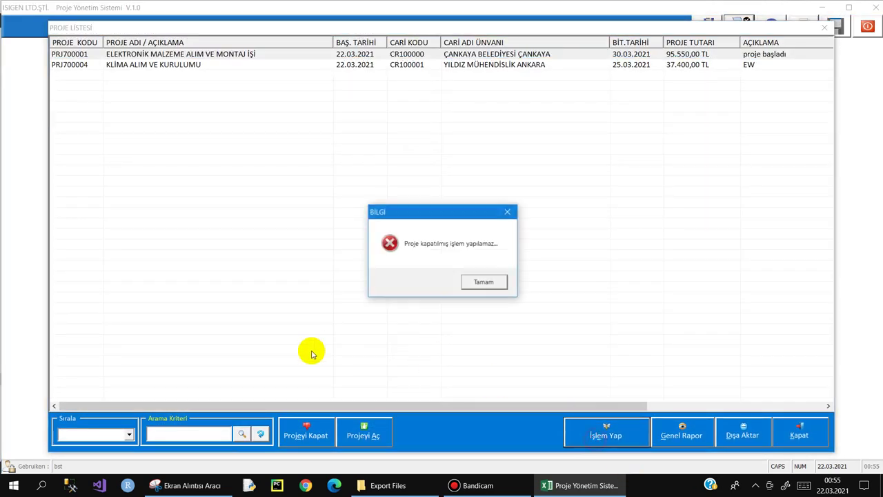
{"action": "left_click", "coordinate": [480, 283]}
{"action": "left_click", "coordinate": [406, 65]}
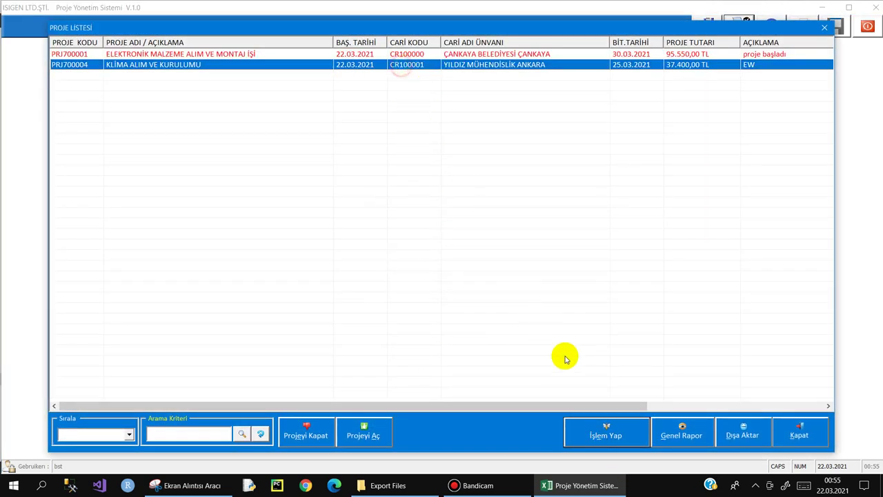
{"action": "left_click", "coordinate": [590, 435]}
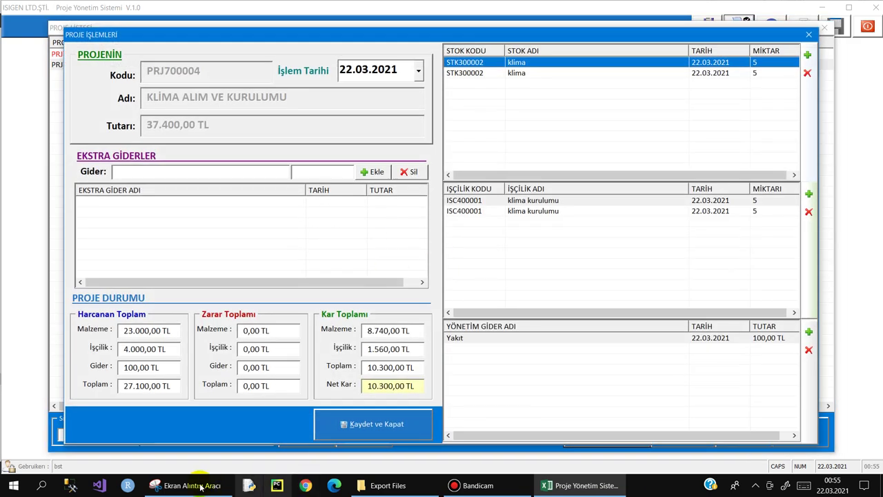
Step: Underline the matching 23.000, 4.000, 27.100, 8.740, 1.560 and 10.300 TL figures in red on the snip
{"action": "left_click", "coordinate": [189, 485]}
{"action": "left_click_drag", "start_coordinate": [226, 207], "coordinate": [203, 41]}
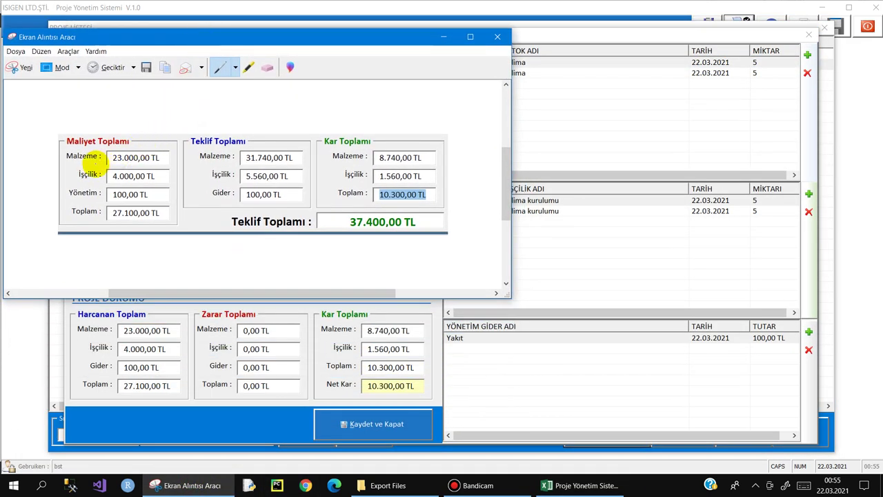
{"action": "left_click_drag", "start_coordinate": [93, 161], "coordinate": [172, 166]}
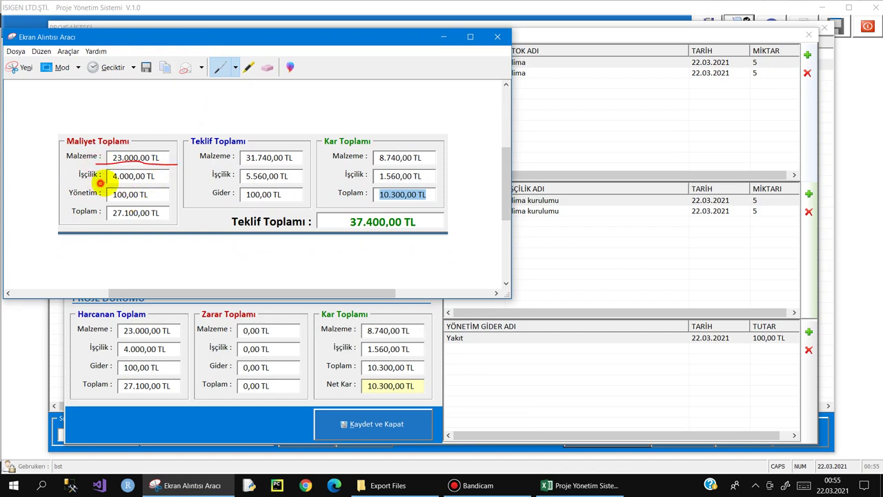
{"action": "left_click_drag", "start_coordinate": [100, 182], "coordinate": [164, 183]}
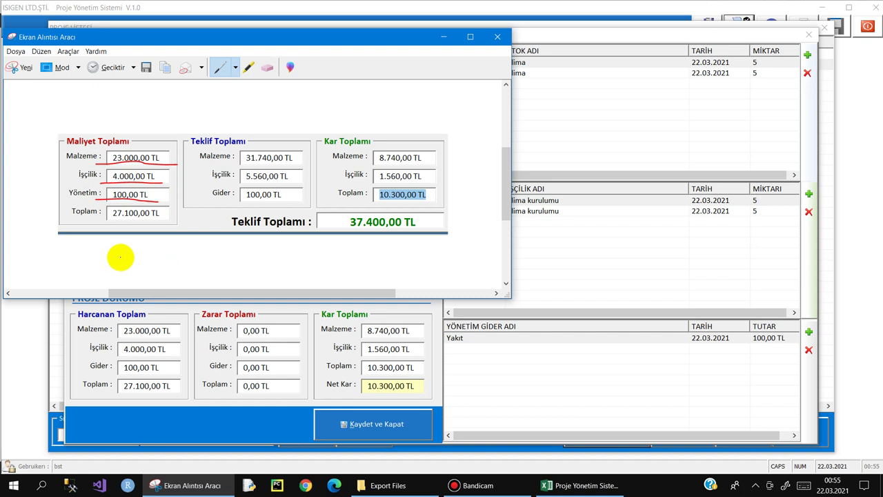
{"action": "left_click_drag", "start_coordinate": [103, 222], "coordinate": [169, 219]}
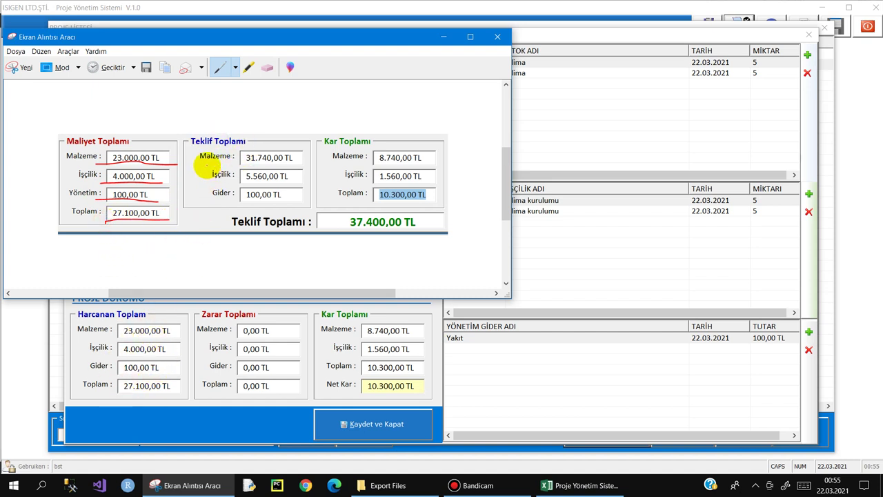
{"action": "left_click_drag", "start_coordinate": [350, 166], "coordinate": [425, 168]}
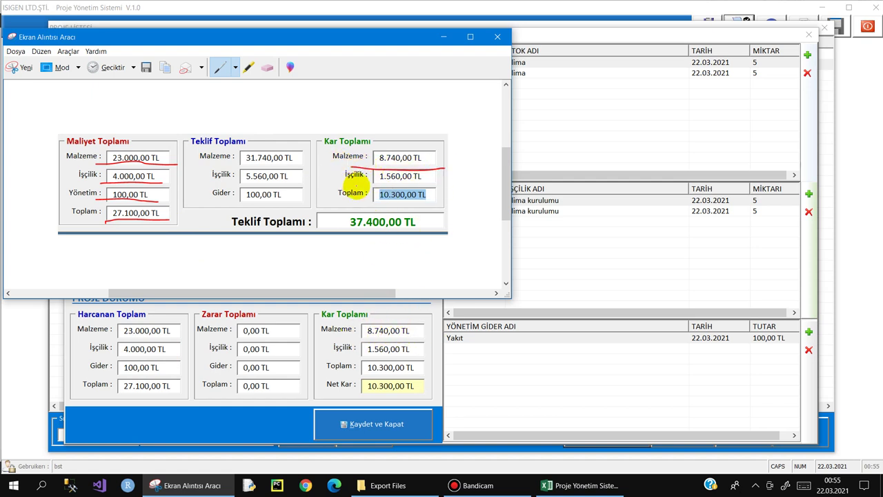
{"action": "left_click_drag", "start_coordinate": [348, 185], "coordinate": [445, 185]}
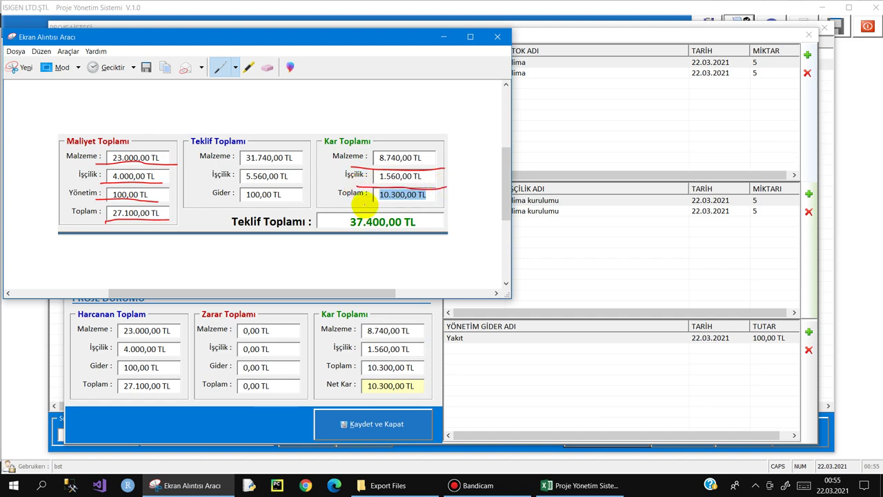
{"action": "left_click_drag", "start_coordinate": [375, 205], "coordinate": [448, 203]}
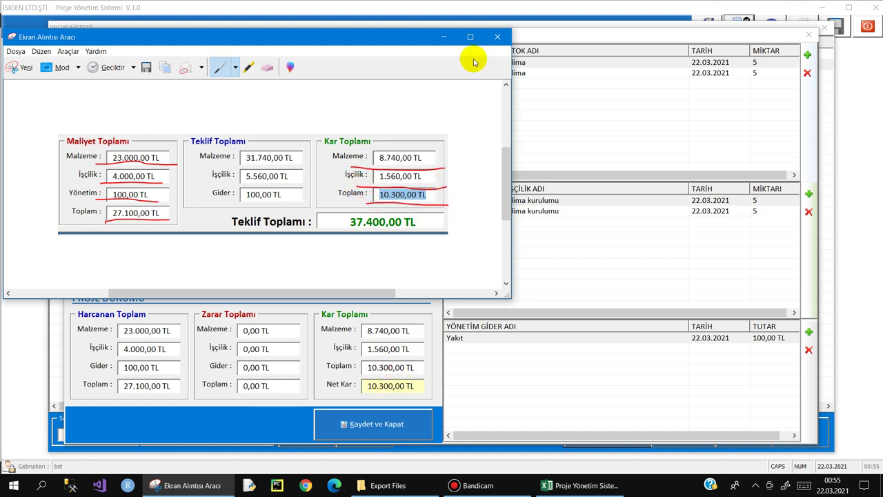
{"action": "left_click", "coordinate": [443, 37]}
Step: Save PRJ700004's operations and close the project
{"action": "left_click", "coordinate": [388, 425]}
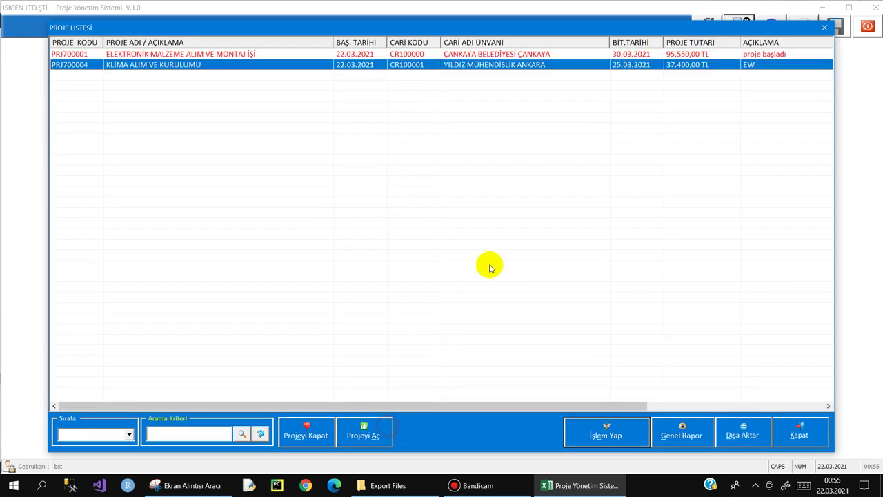
{"action": "left_click", "coordinate": [301, 435]}
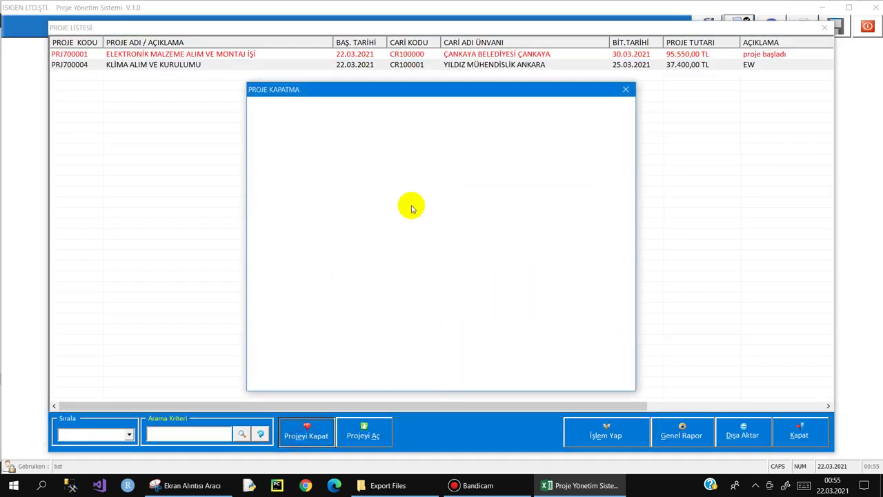
{"action": "left_click", "coordinate": [487, 377]}
{"action": "left_click", "coordinate": [424, 279]}
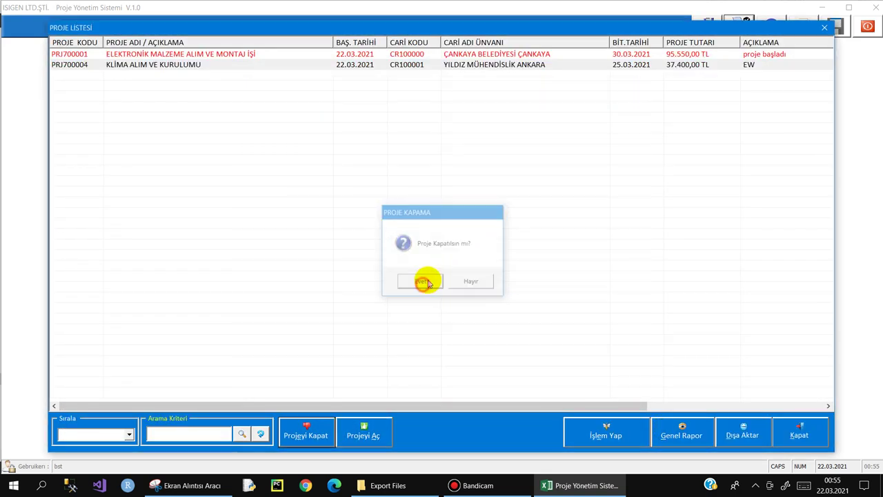
{"action": "left_click", "coordinate": [465, 279]}
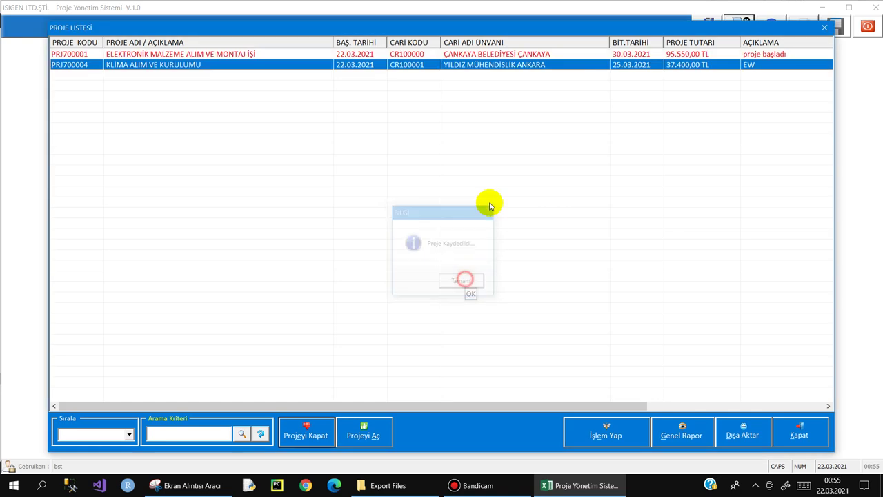
{"action": "left_click", "coordinate": [792, 428]}
Step: Review the closed-project report for the KLİMA and ELEKTRONİK projects
{"action": "left_click", "coordinate": [403, 27]}
{"action": "left_click", "coordinate": [404, 82]}
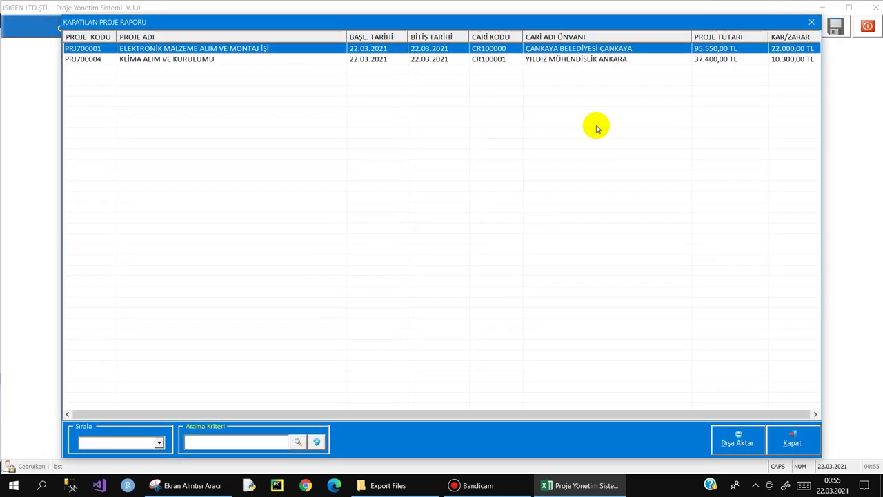
{"action": "left_click", "coordinate": [776, 59]}
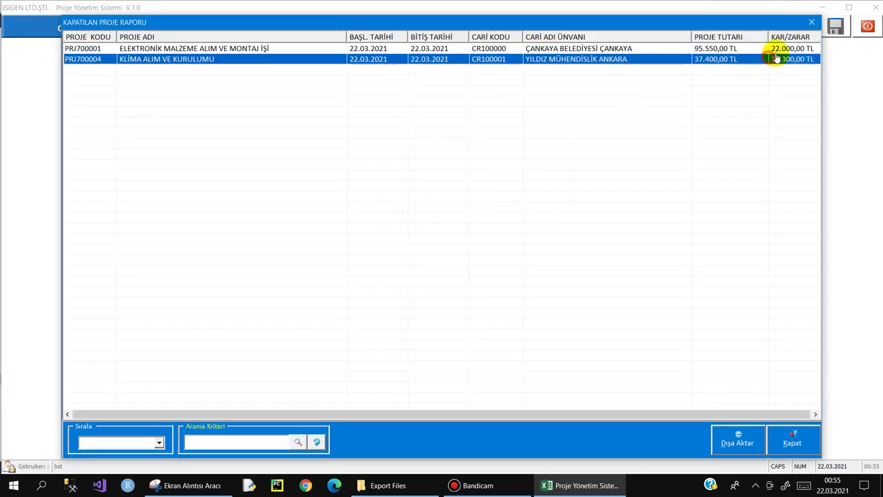
{"action": "left_click", "coordinate": [686, 51]}
{"action": "key", "text": "Escape"}
Step: Check customer balances in the customer list's BORCU/ÖDEDİĞİ columns
{"action": "left_click", "coordinate": [67, 25]}
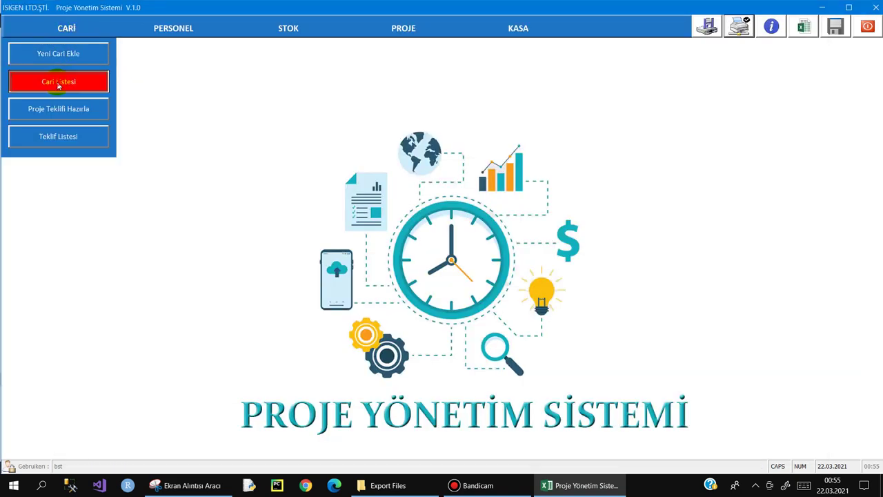
{"action": "left_click", "coordinate": [69, 81]}
{"action": "left_click_drag", "start_coordinate": [505, 410], "coordinate": [706, 413]}
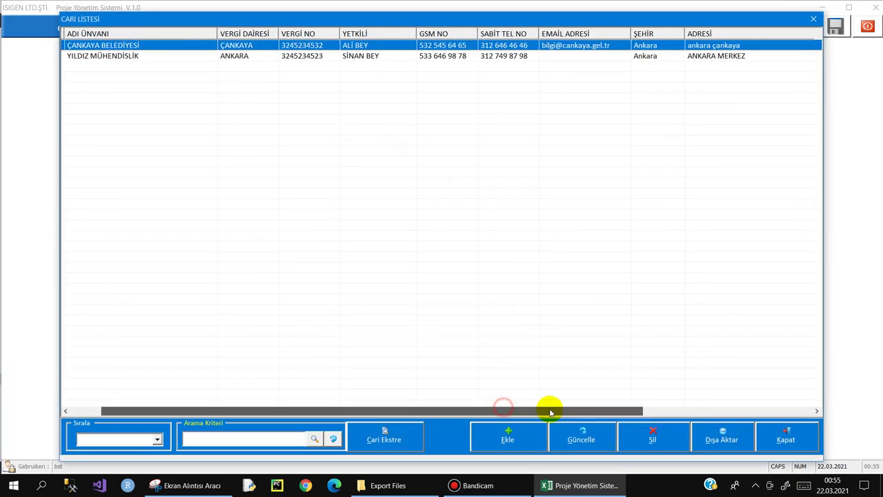
{"action": "left_click", "coordinate": [782, 56]}
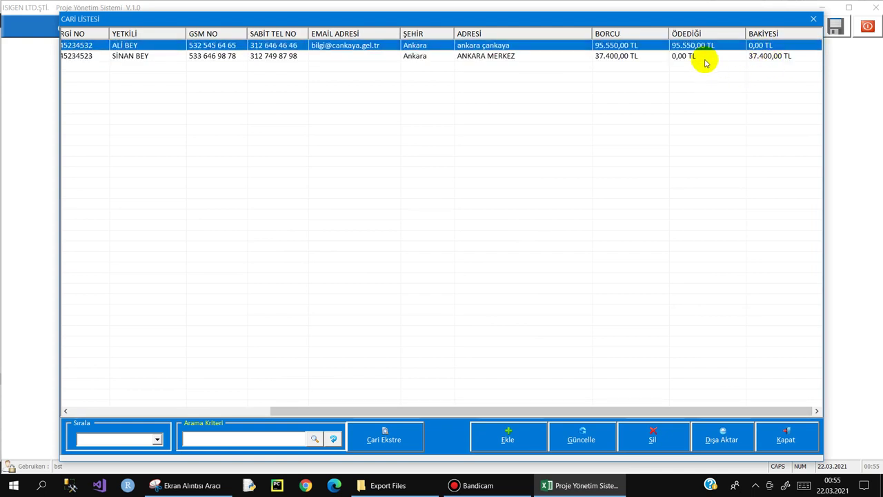
{"action": "key", "text": "Escape"}
{"action": "left_click", "coordinate": [518, 27]}
{"action": "left_click", "coordinate": [516, 53]}
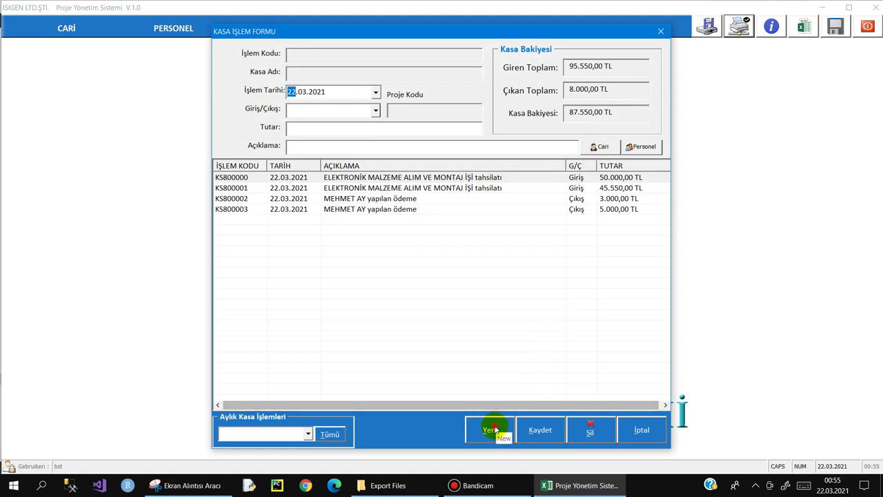
Step: Save a 37.400 TL cash collection linked to project PRJ700004
{"action": "left_click", "coordinate": [599, 147]}
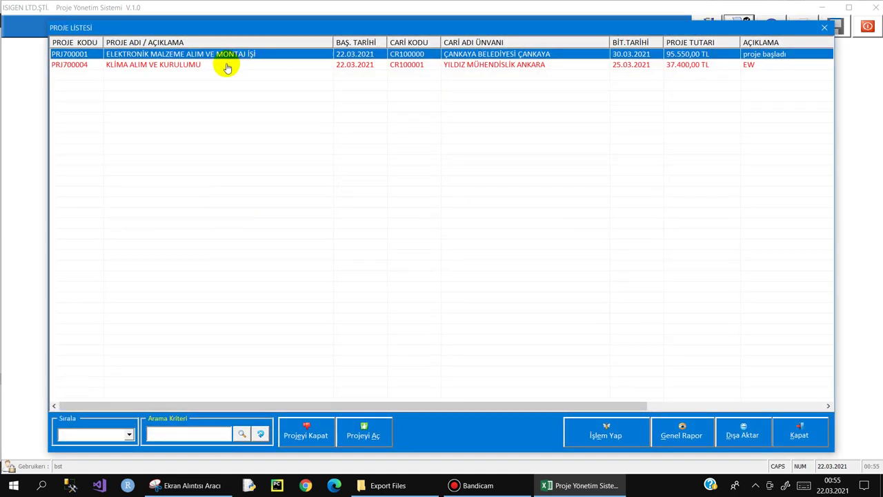
{"action": "left_click", "coordinate": [224, 65]}
{"action": "double_click", "coordinate": [504, 65]}
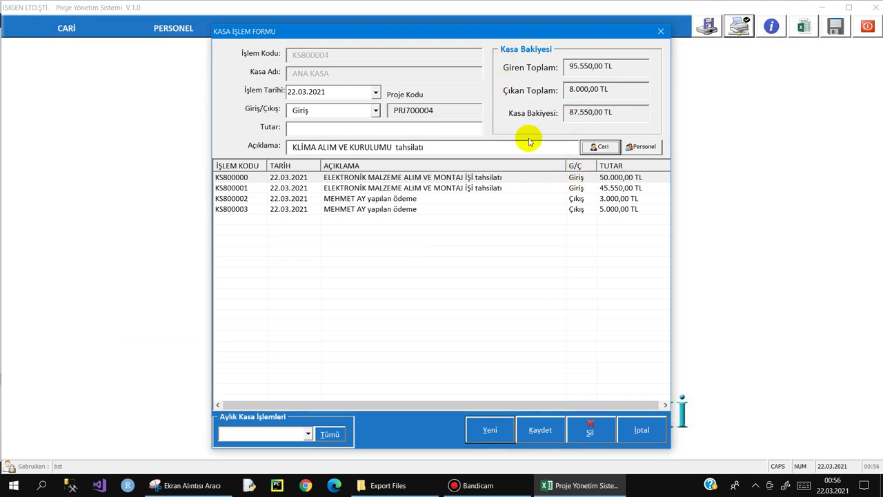
{"action": "left_click", "coordinate": [599, 148]}
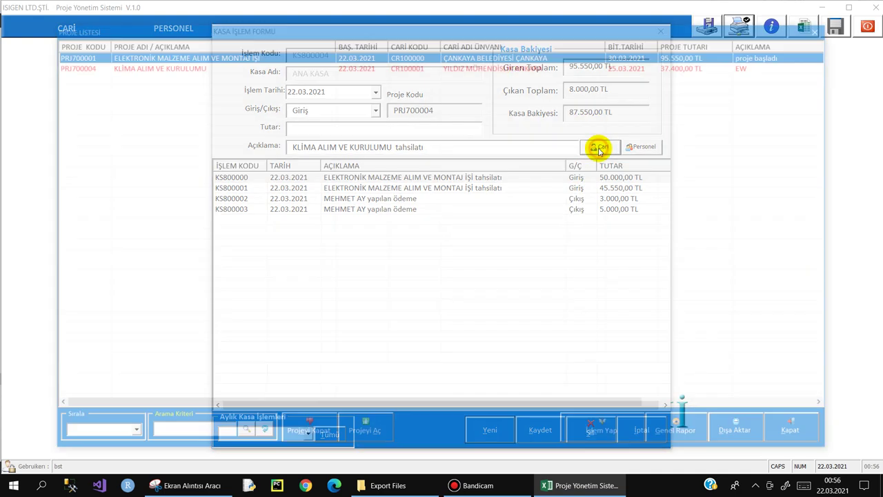
{"action": "left_click", "coordinate": [615, 65]}
{"action": "double_click", "coordinate": [615, 65]}
{"action": "type", "text": "374"}
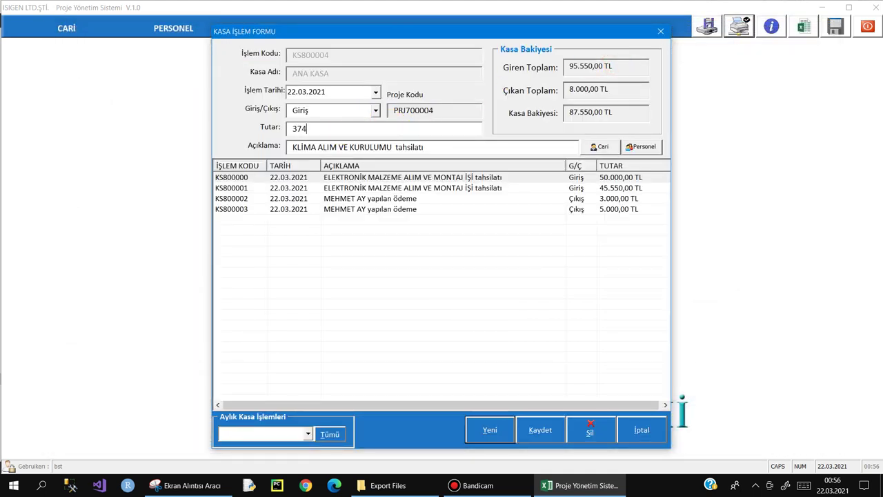
{"action": "type", "text": "00"}
{"action": "left_click", "coordinate": [538, 429]}
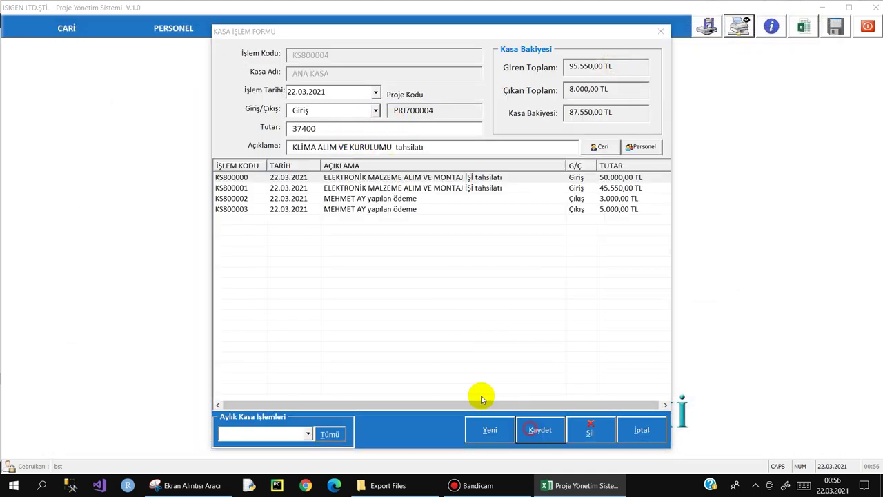
{"action": "left_click", "coordinate": [425, 284]}
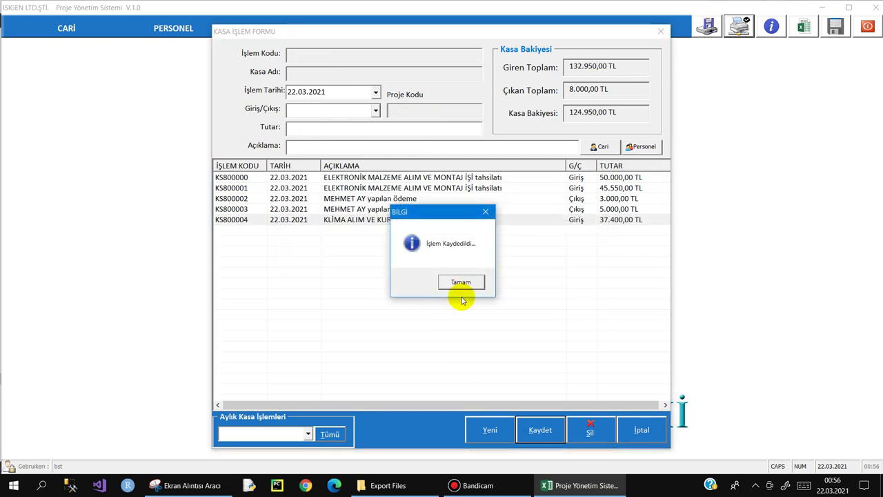
{"action": "left_click", "coordinate": [460, 282]}
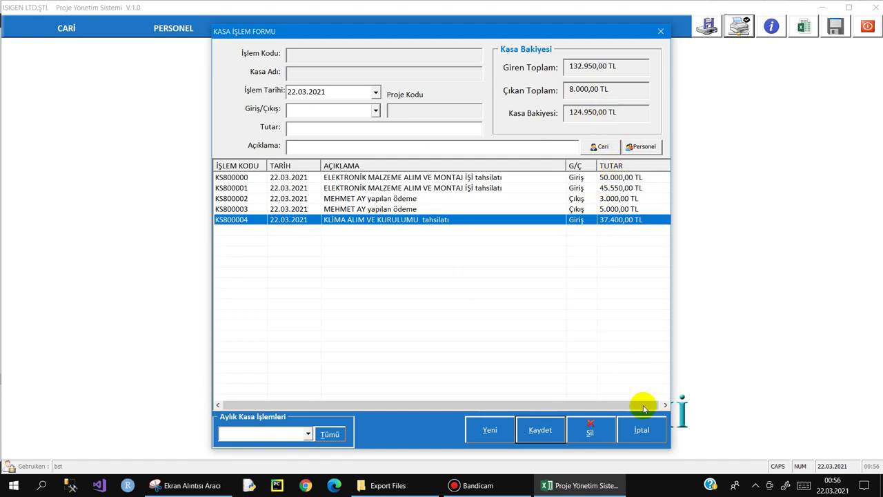
Step: Verify the KLİMA customer's balance is now zero in the customer list
{"action": "left_click", "coordinate": [646, 432]}
{"action": "left_click", "coordinate": [76, 31]}
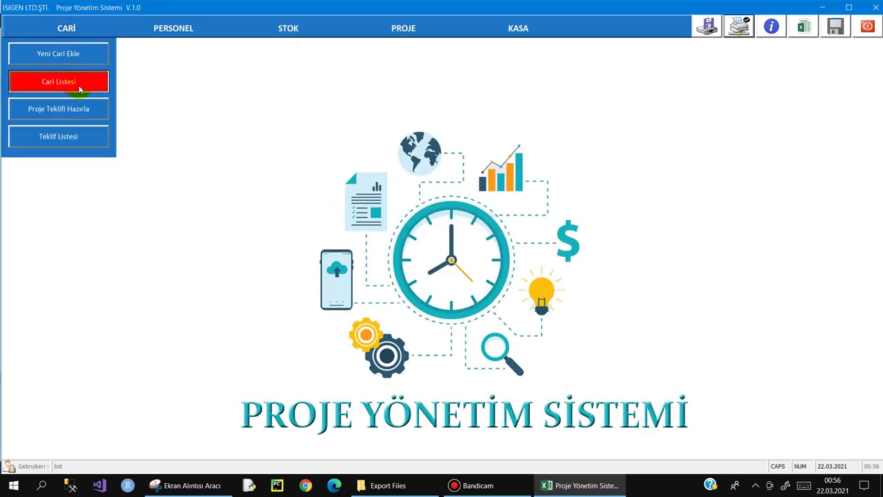
{"action": "left_click", "coordinate": [79, 87]}
{"action": "left_click_drag", "start_coordinate": [571, 413], "coordinate": [680, 413]}
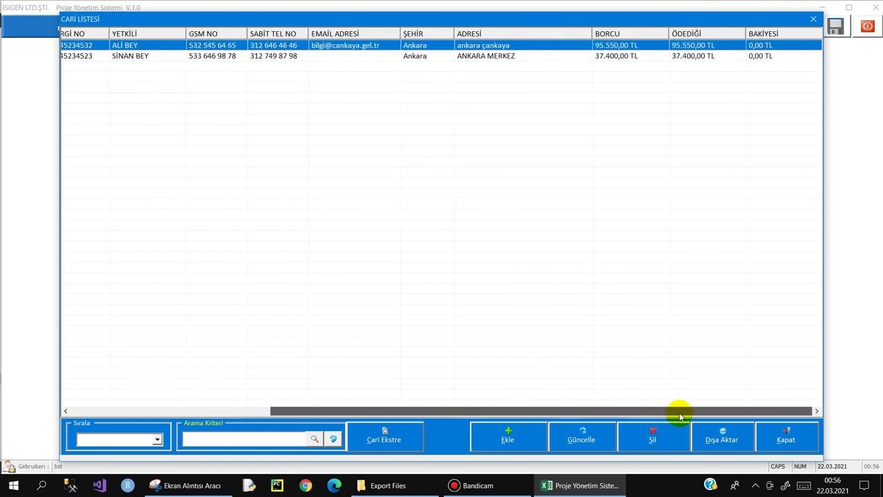
{"action": "left_click", "coordinate": [699, 56]}
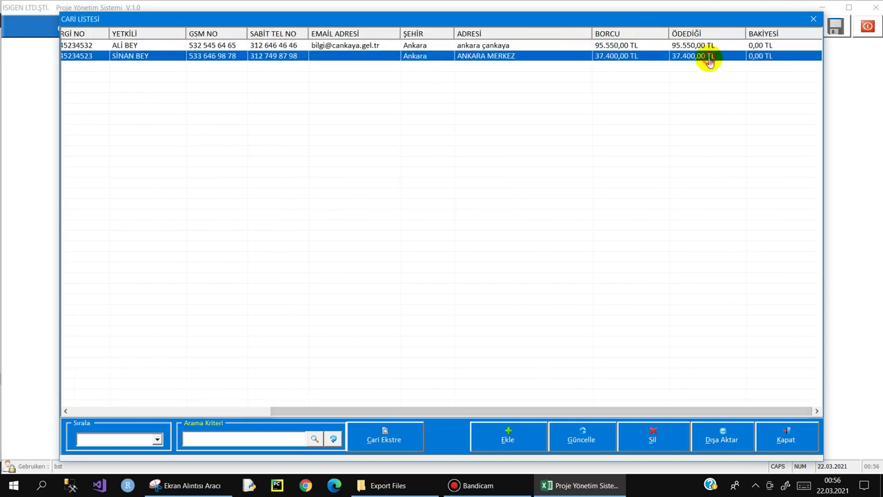
{"action": "left_click", "coordinate": [783, 438]}
{"action": "left_click", "coordinate": [526, 27]}
{"action": "left_click", "coordinate": [519, 54]}
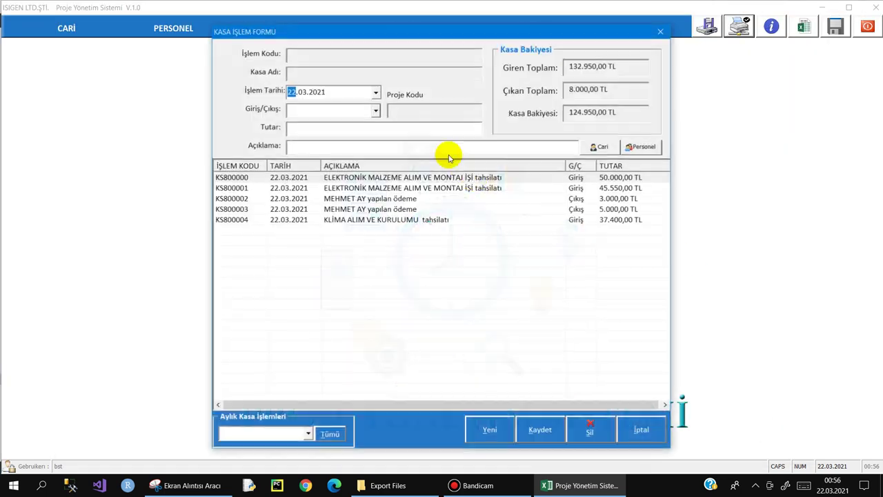
Step: Delete cash entry KS800004 from the cash transactions form
{"action": "left_click", "coordinate": [434, 218]}
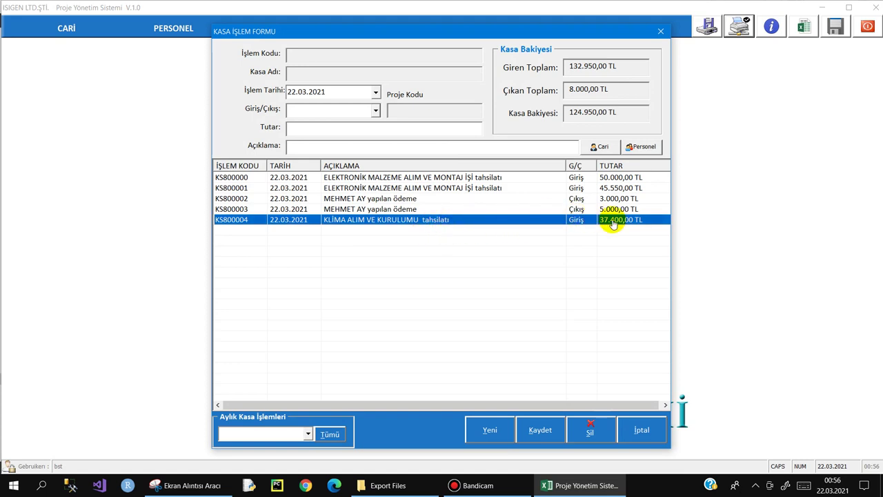
{"action": "left_click", "coordinate": [586, 430]}
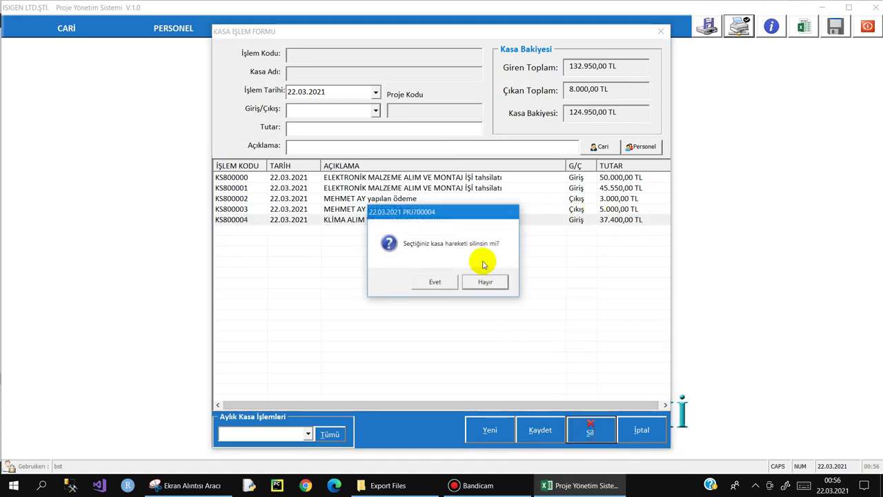
{"action": "left_click", "coordinate": [435, 281]}
{"action": "left_click", "coordinate": [468, 283]}
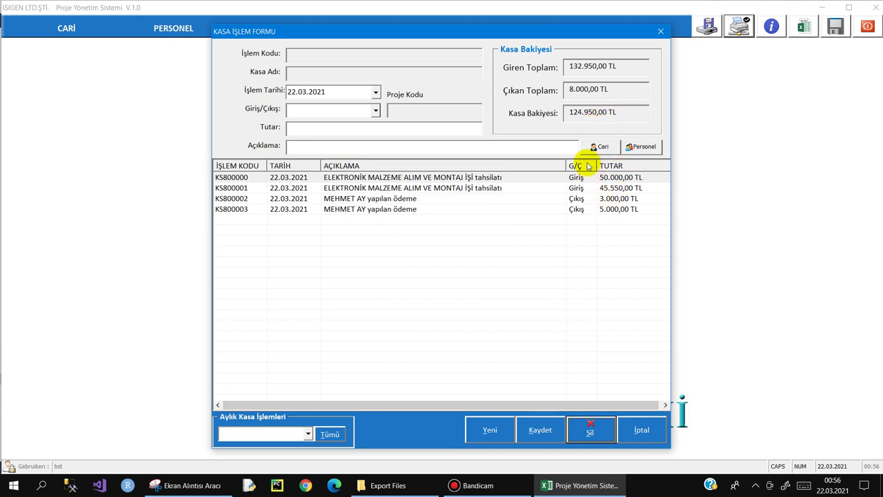
Step: Reopen the cash form to check the till is back to 87.550,00 TL
{"action": "key", "text": "Escape"}
{"action": "left_click", "coordinate": [517, 27]}
{"action": "left_click", "coordinate": [516, 55]}
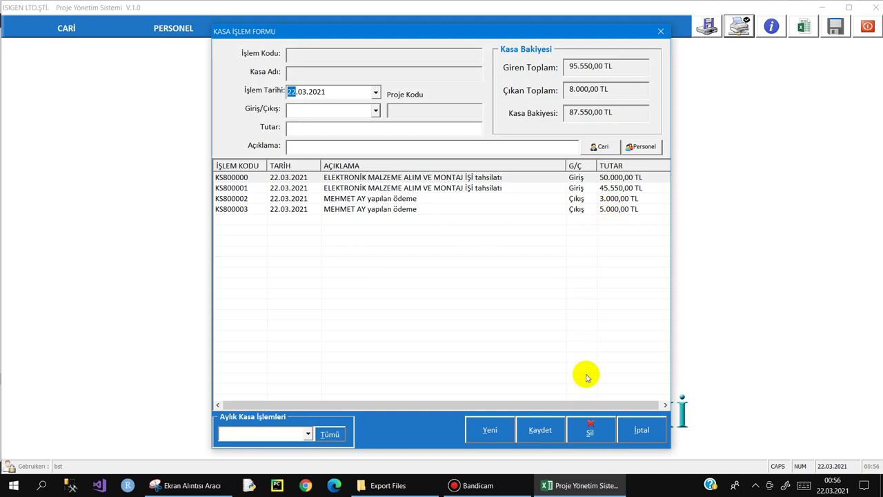
{"action": "left_click", "coordinate": [598, 411]}
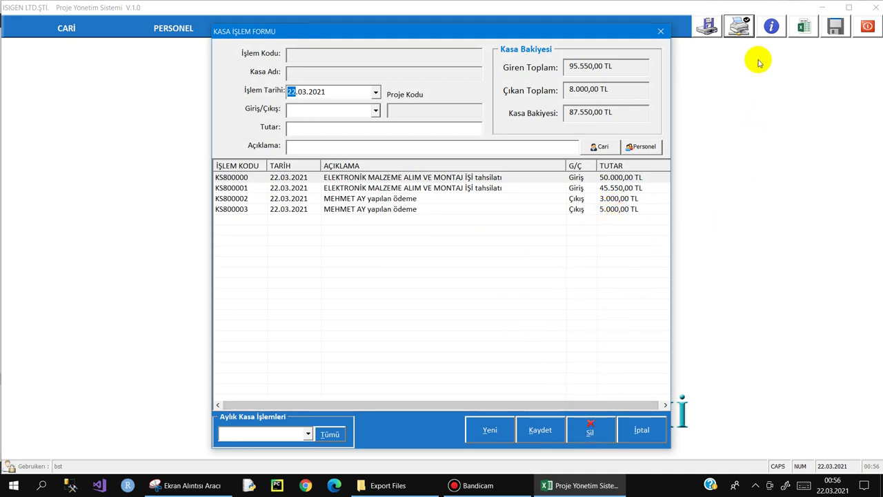
{"action": "key", "text": "Escape"}
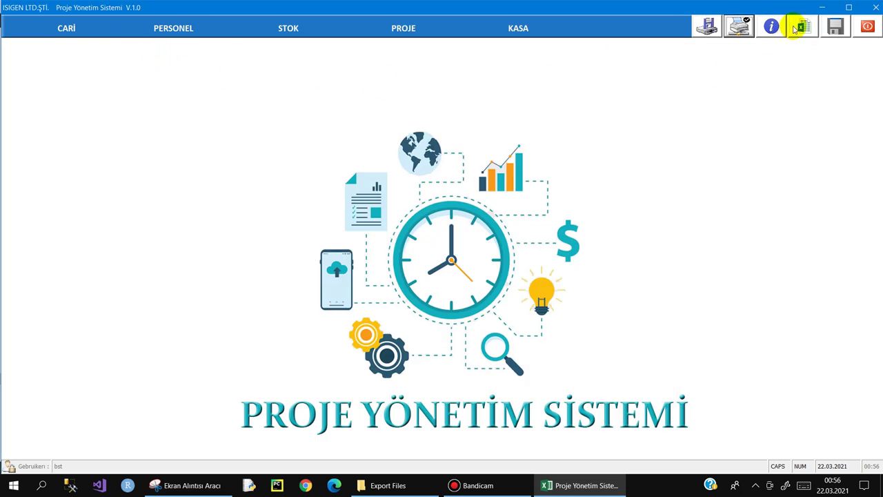
Step: Unlock the workbook with the password and launch the Visual Basic editor from Geliştirici
{"action": "left_click", "coordinate": [802, 29]}
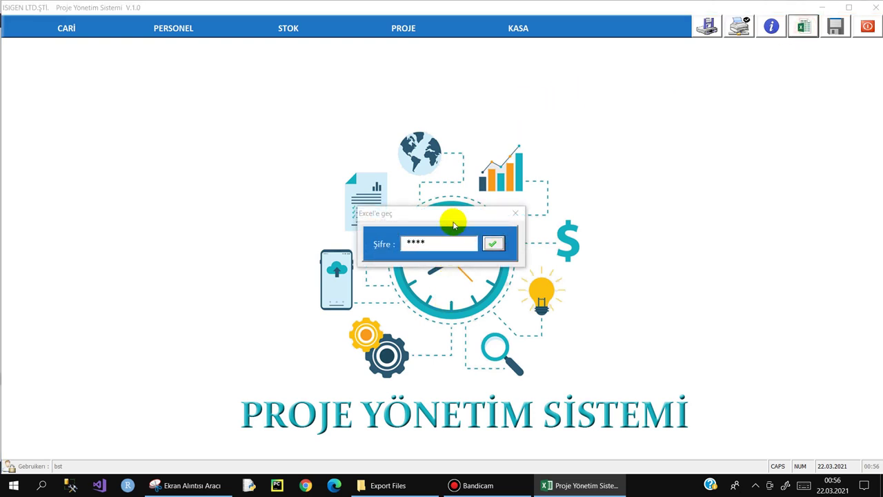
{"action": "left_click", "coordinate": [488, 247]}
{"action": "left_click", "coordinate": [370, 21]}
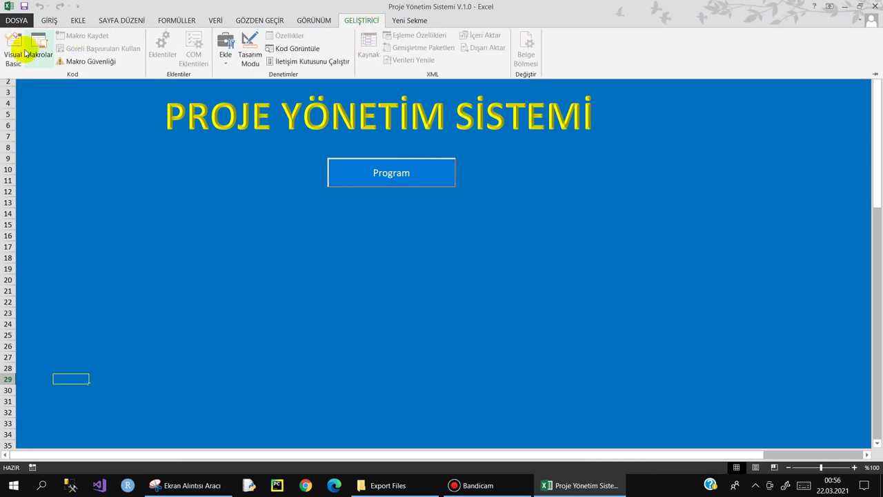
{"action": "left_click", "coordinate": [15, 43]}
{"action": "left_click_drag", "start_coordinate": [146, 102], "coordinate": [145, 145]}
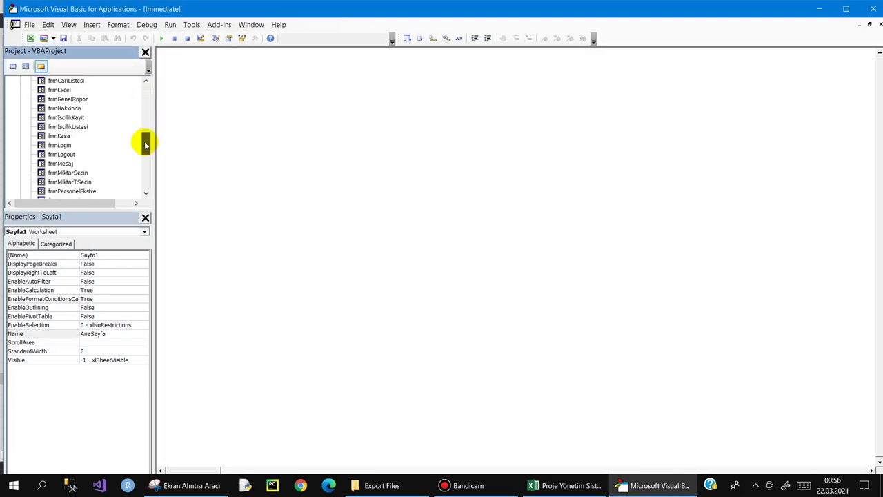
Step: Add Me.KasaToplamlari after CariToplamHesapla in frmKasa's CommandButton7_Click delete code
{"action": "double_click", "coordinate": [59, 136]}
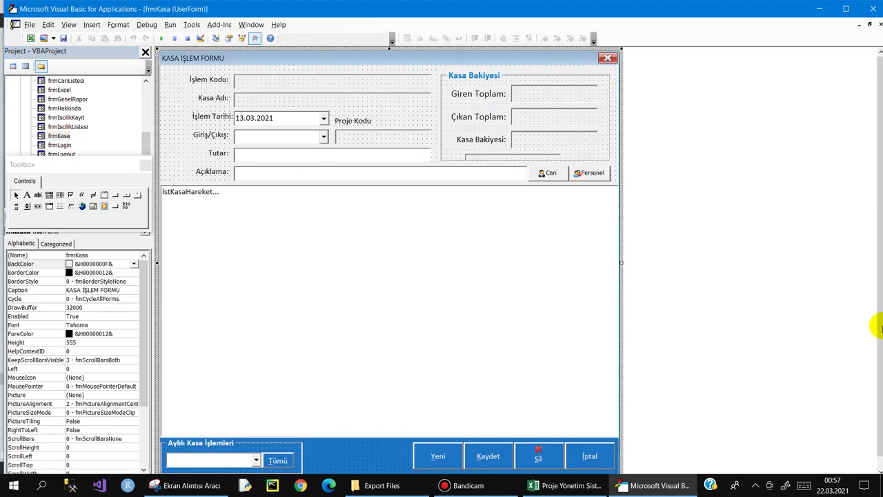
{"action": "double_click", "coordinate": [537, 457]}
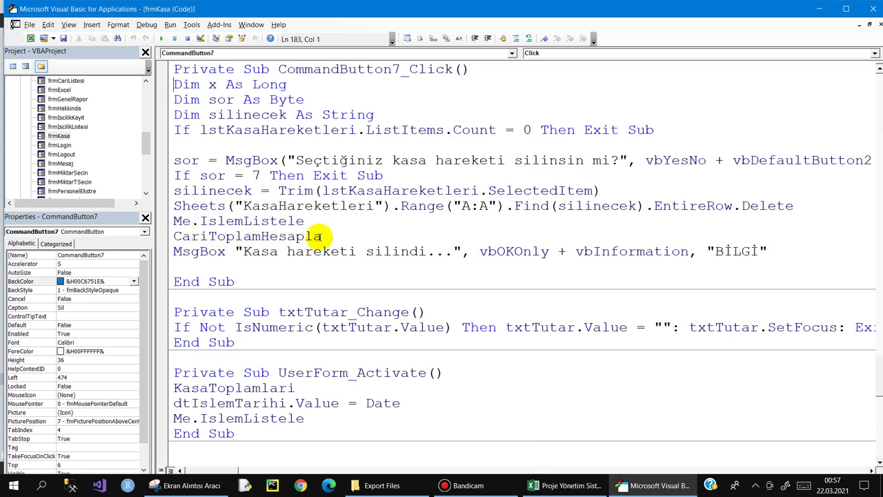
{"action": "left_click", "coordinate": [326, 237]}
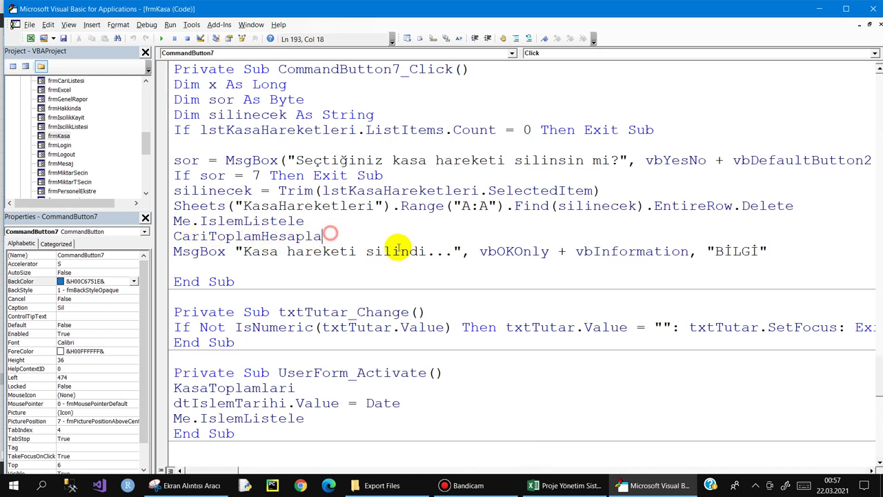
{"action": "key", "text": "Return"}
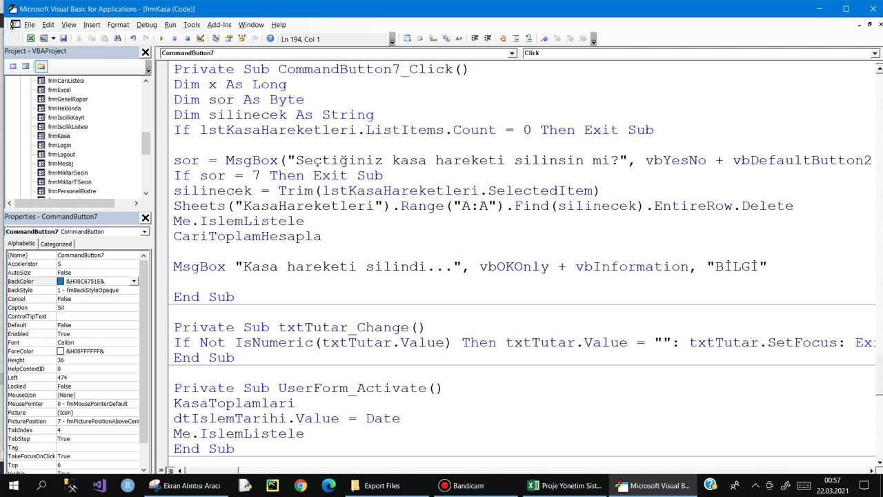
{"action": "type", "text": "ME.KA"}
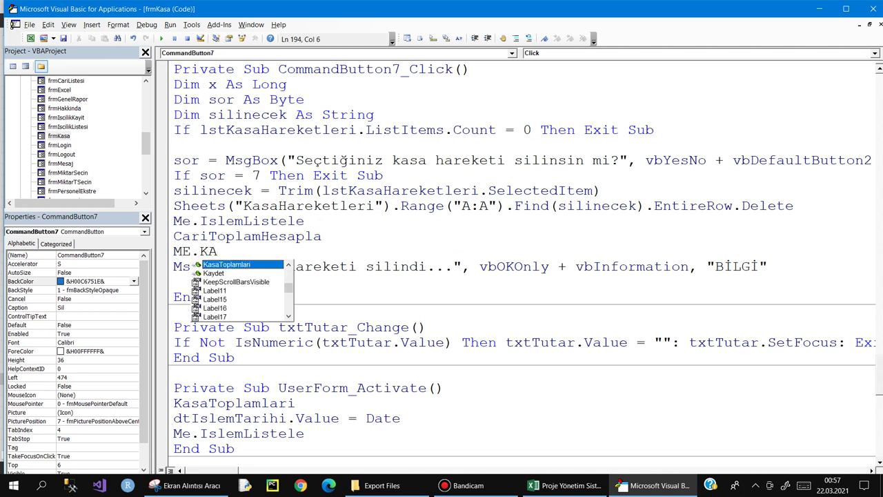
{"action": "key", "text": "Tab"}
{"action": "left_click", "coordinate": [331, 266]}
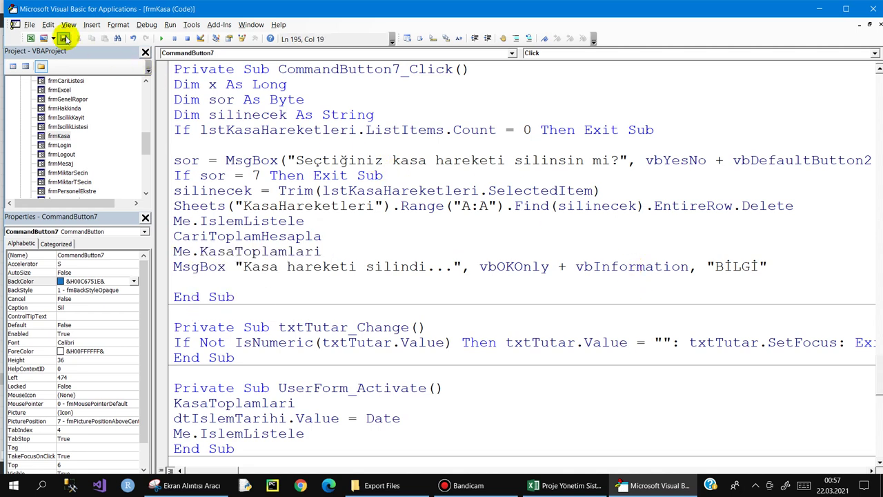
{"action": "left_click", "coordinate": [871, 8]}
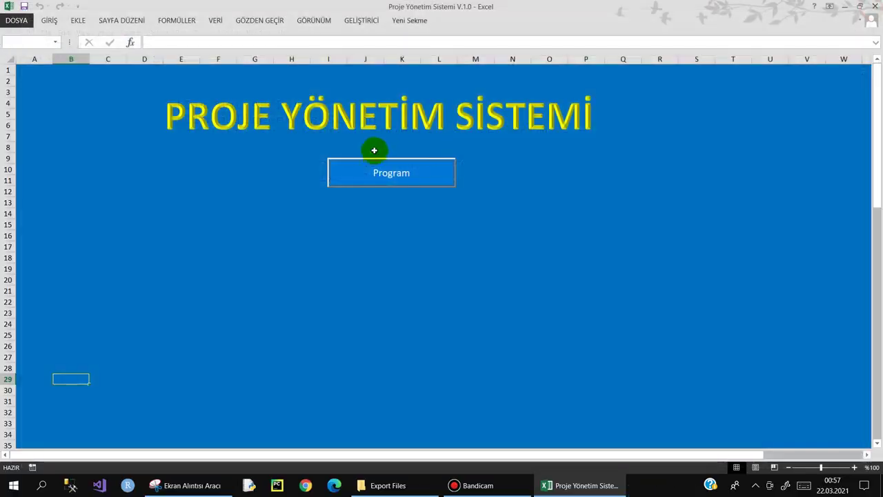
Step: Relaunch the app and save a 37.400 TL cash collection KS800005 for project PRJ700004
{"action": "left_click", "coordinate": [379, 172]}
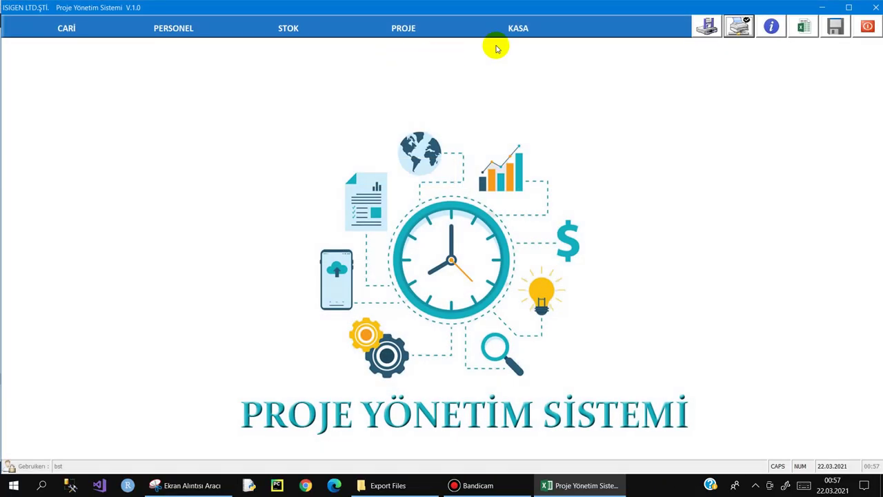
{"action": "left_click", "coordinate": [521, 29]}
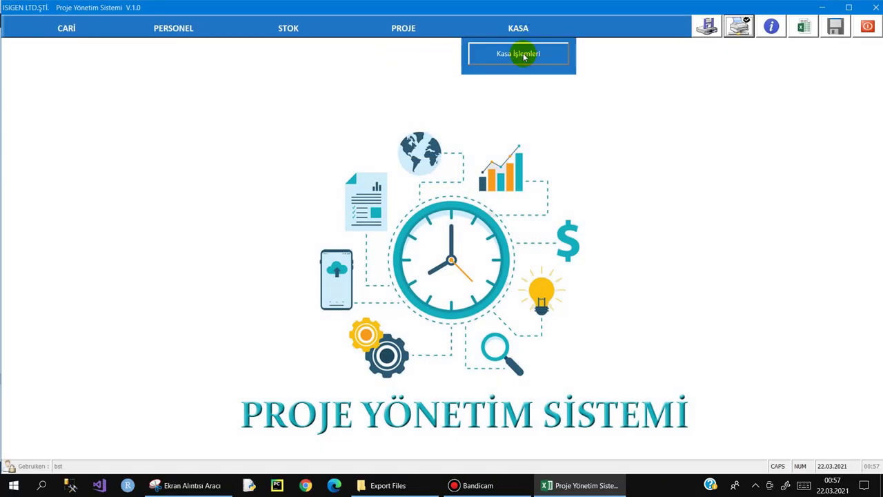
{"action": "left_click", "coordinate": [519, 53]}
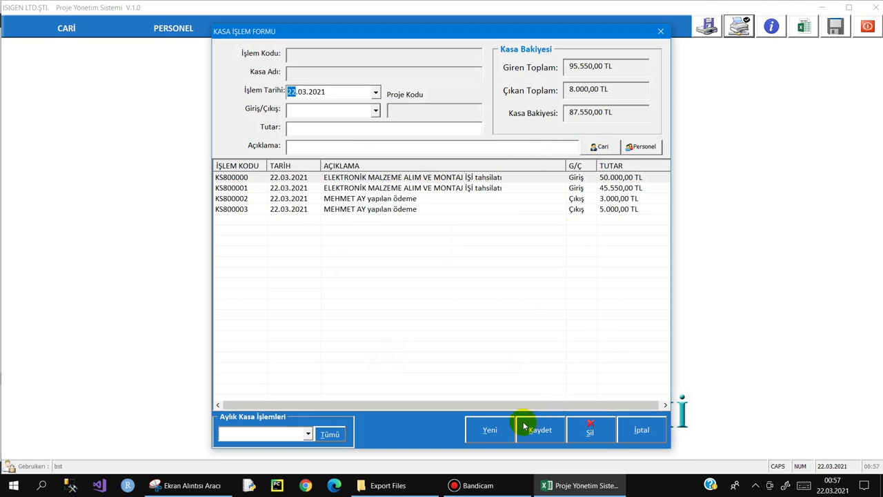
{"action": "left_click", "coordinate": [598, 147]}
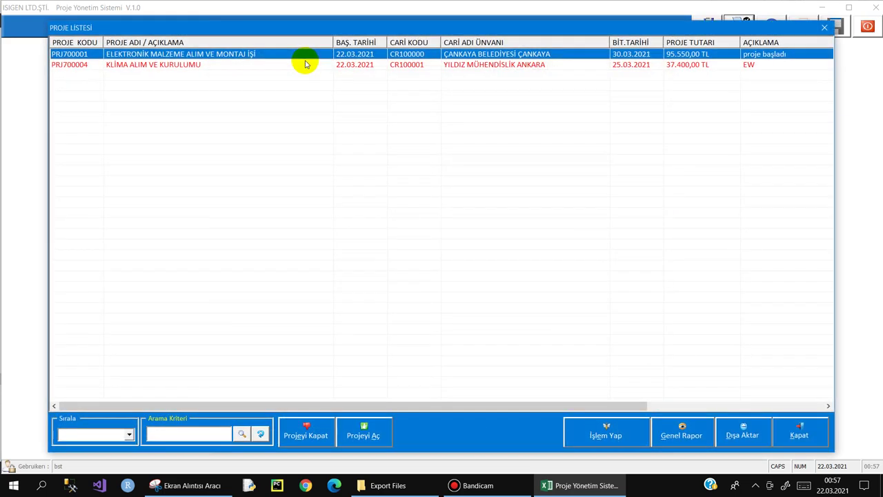
{"action": "left_click", "coordinate": [243, 66]}
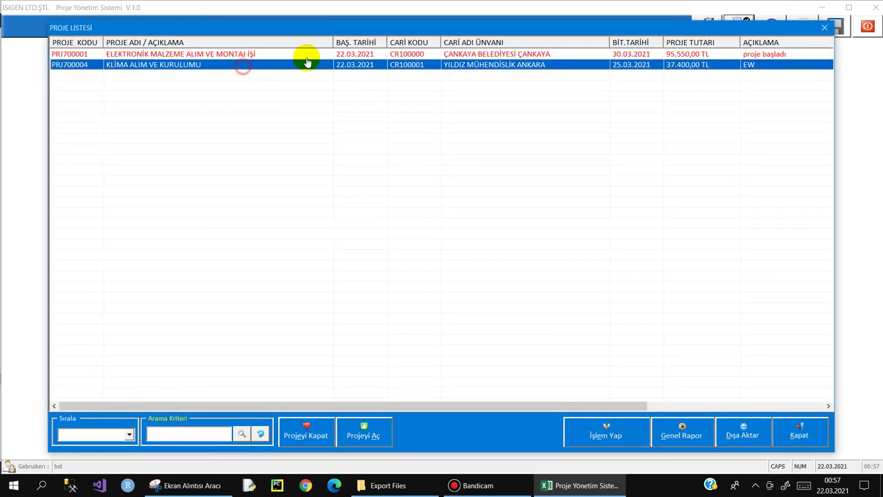
{"action": "double_click", "coordinate": [473, 69]}
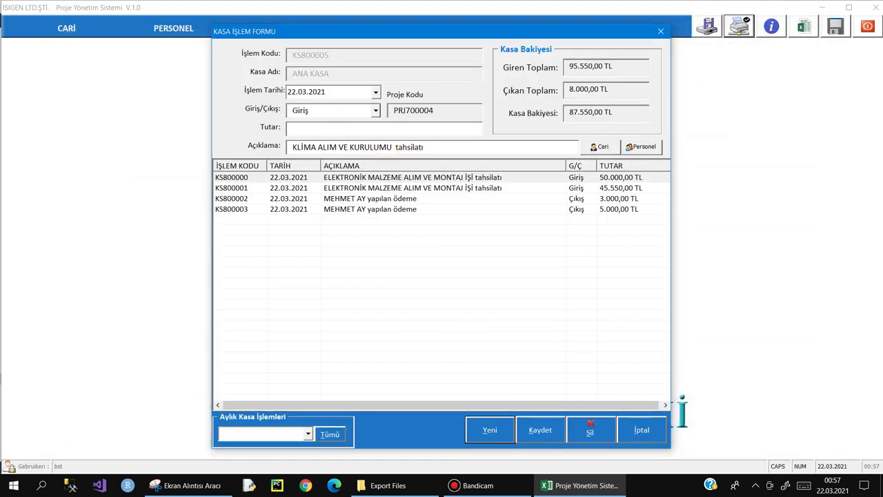
{"action": "type", "text": "37400"}
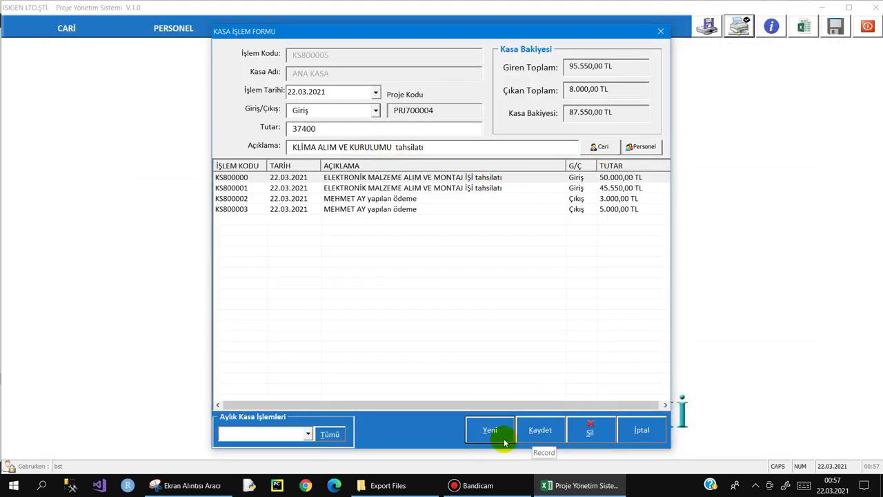
{"action": "left_click", "coordinate": [526, 428]}
{"action": "left_click", "coordinate": [423, 283]}
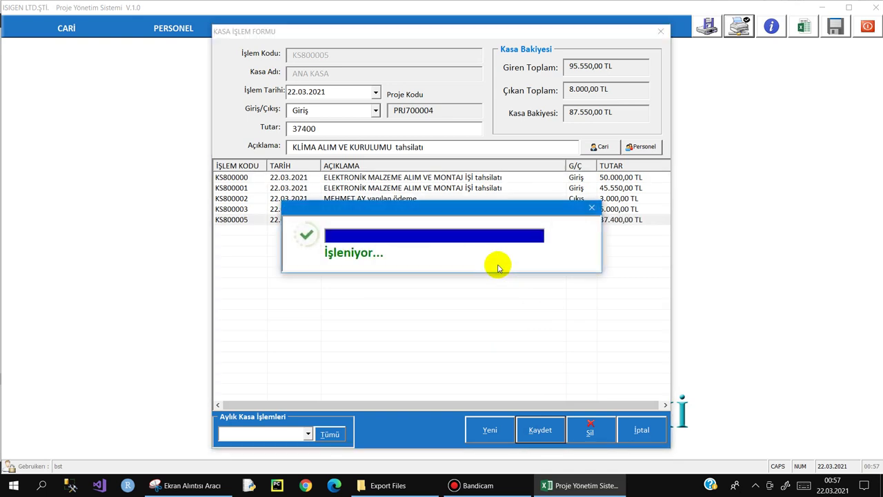
{"action": "left_click", "coordinate": [453, 283]}
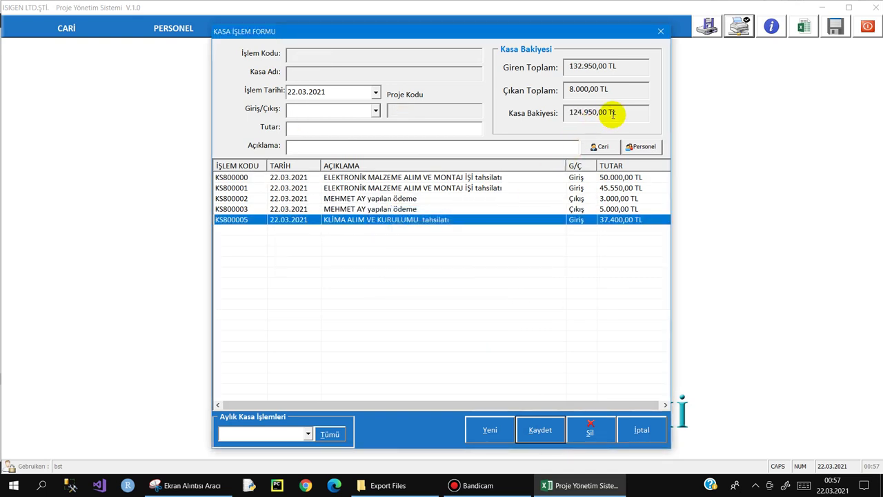
{"action": "left_click", "coordinate": [661, 32]}
Step: Check the customer balances in the customer list
{"action": "left_click", "coordinate": [67, 28]}
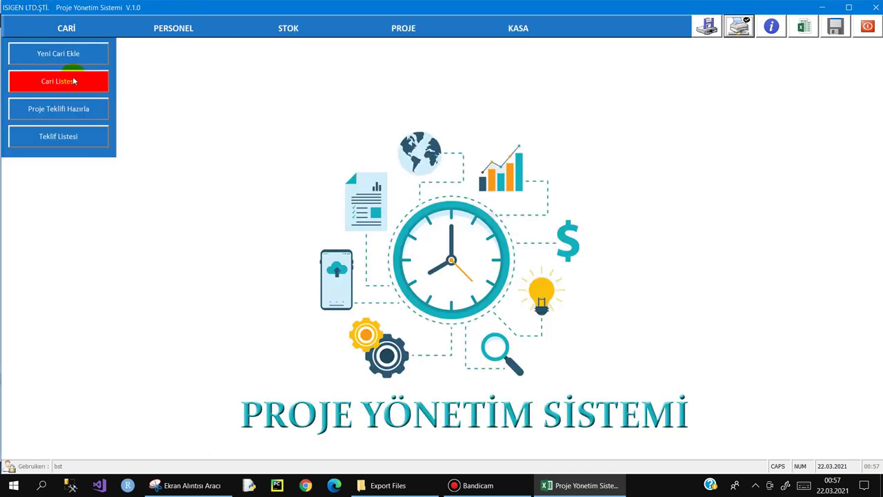
{"action": "left_click", "coordinate": [41, 78]}
{"action": "left_click_drag", "start_coordinate": [540, 412], "coordinate": [787, 410]}
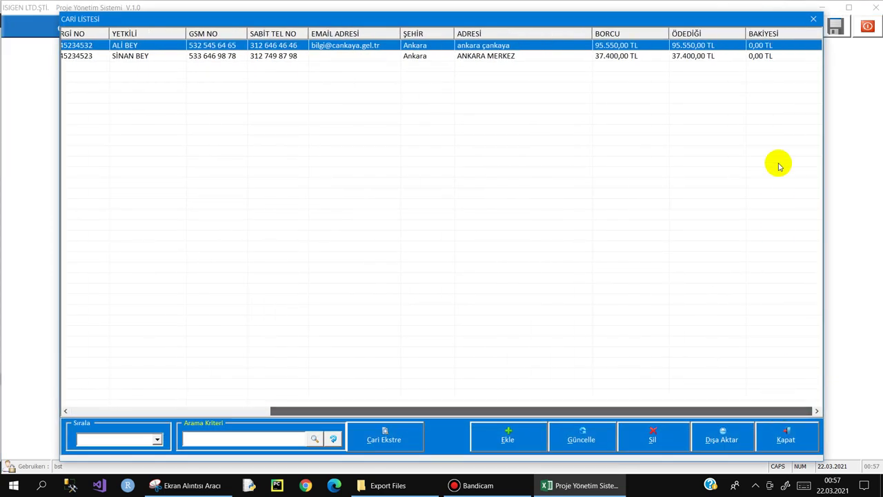
{"action": "left_click", "coordinate": [757, 56]}
{"action": "key", "text": "Escape"}
Step: Delete cash entry KS800005, confirming on the second attempt
{"action": "left_click", "coordinate": [519, 29]}
{"action": "left_click", "coordinate": [515, 54]}
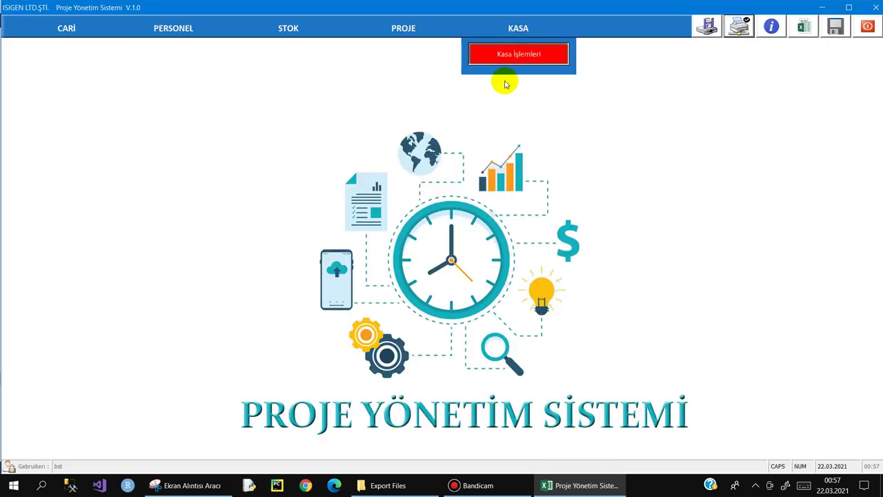
{"action": "left_click", "coordinate": [412, 219]}
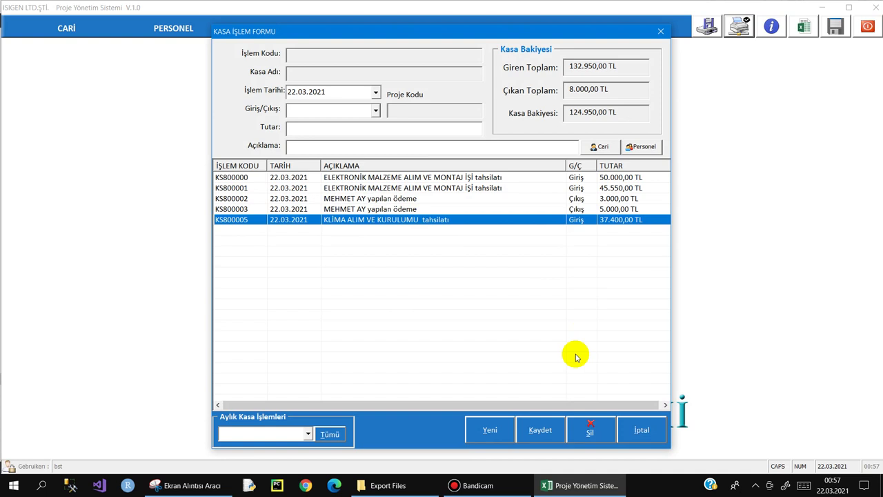
{"action": "left_click", "coordinate": [578, 428]}
{"action": "left_click", "coordinate": [491, 281]}
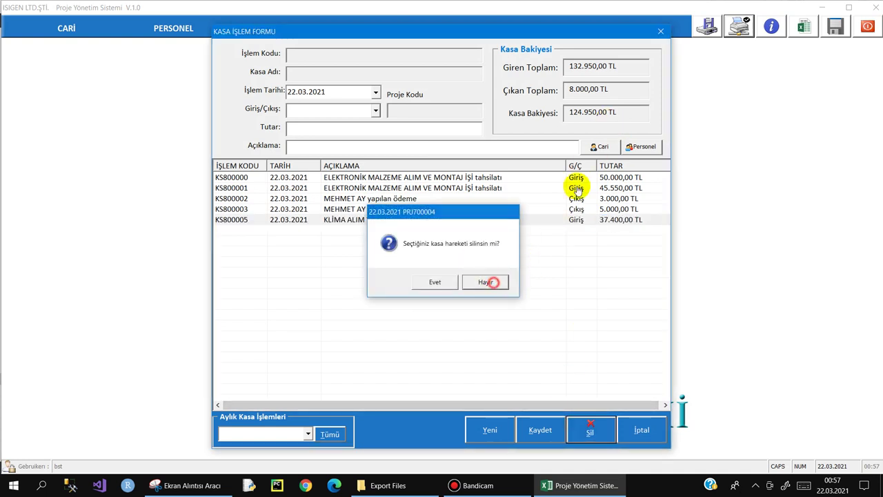
{"action": "left_click", "coordinate": [590, 431]}
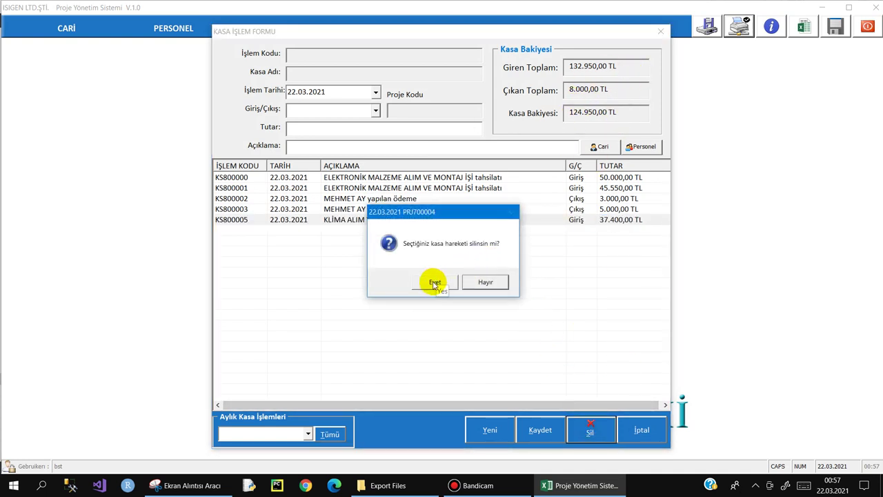
{"action": "left_click", "coordinate": [376, 282]}
{"action": "left_click", "coordinate": [474, 284]}
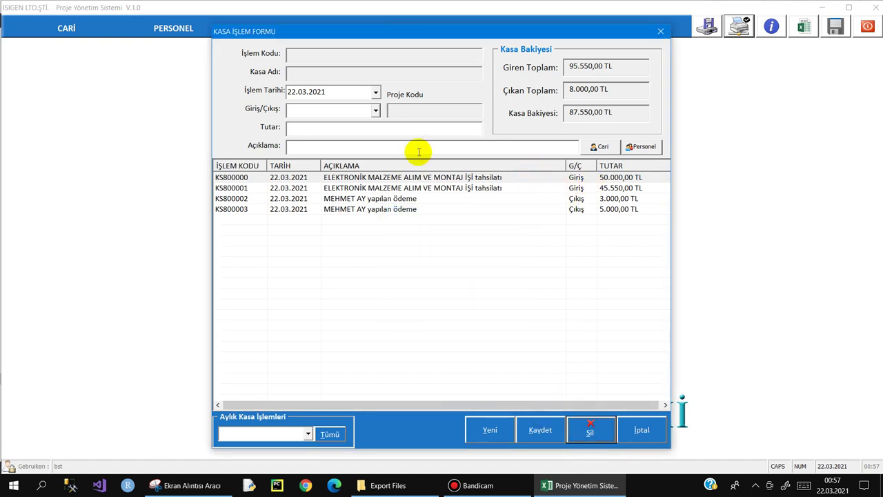
Step: Enter a new Cari cash collection of 37.400 TL for KLİMA project PRJ700004
{"action": "left_click", "coordinate": [490, 432]}
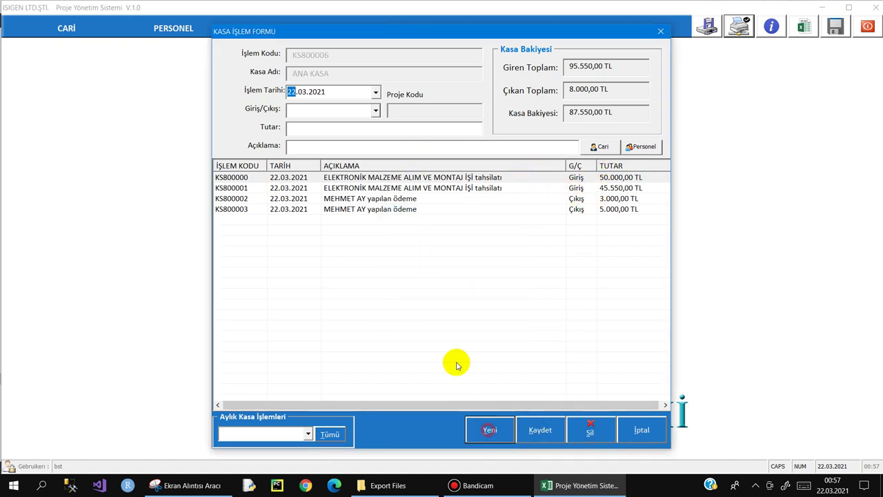
{"action": "left_click", "coordinate": [376, 110]}
{"action": "left_click", "coordinate": [635, 148]}
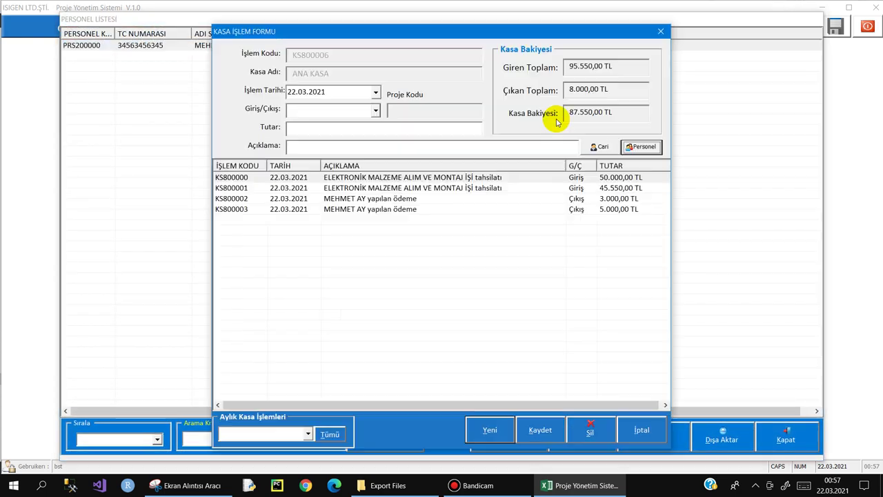
{"action": "left_click", "coordinate": [597, 147]}
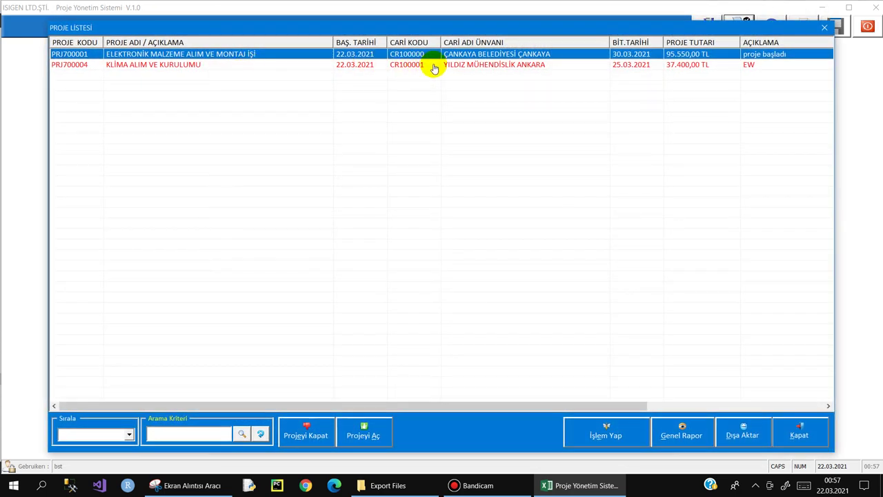
{"action": "double_click", "coordinate": [434, 65]}
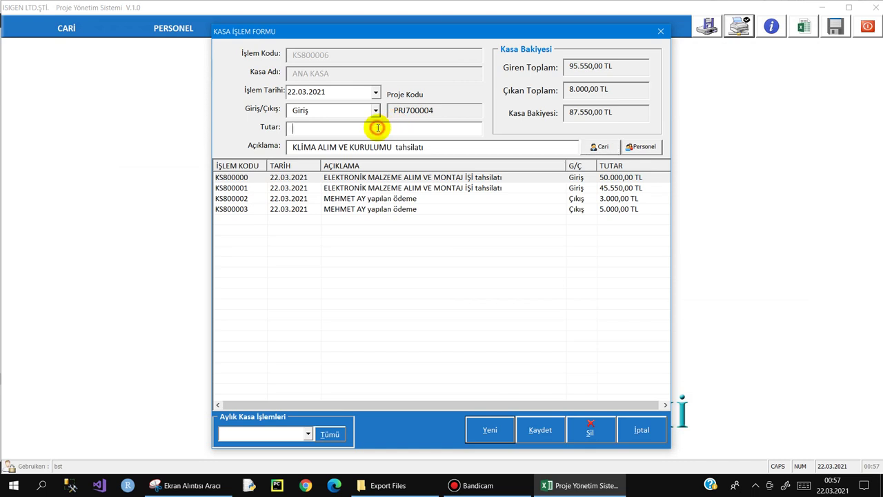
{"action": "type", "text": "37400"}
Step: Save the collection as KS800006 and open the closed-project report showing 22.000,00 and 10.300,00 TL profit
{"action": "left_click", "coordinate": [539, 430]}
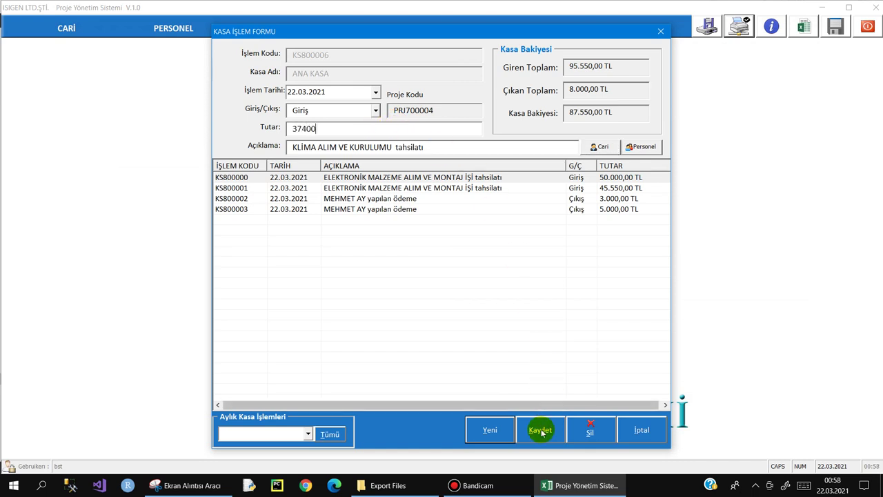
{"action": "left_click", "coordinate": [425, 284]}
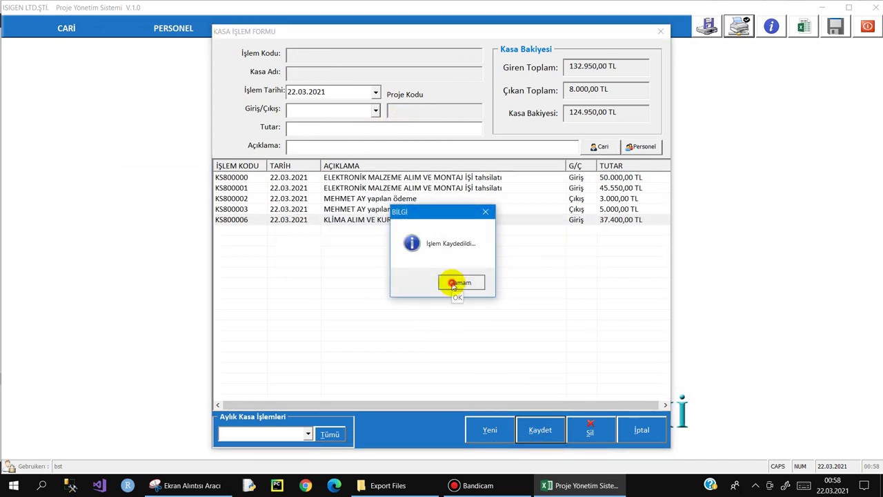
{"action": "left_click", "coordinate": [405, 277]}
{"action": "left_click", "coordinate": [403, 27]}
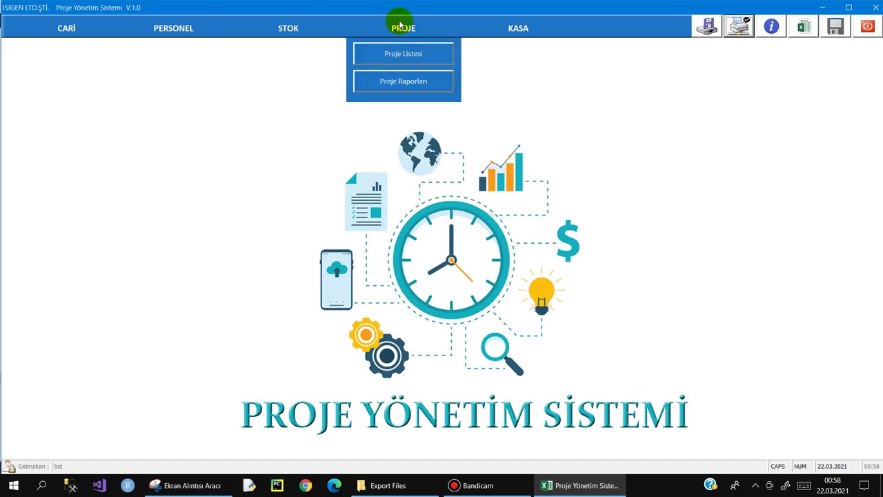
{"action": "left_click", "coordinate": [400, 81]}
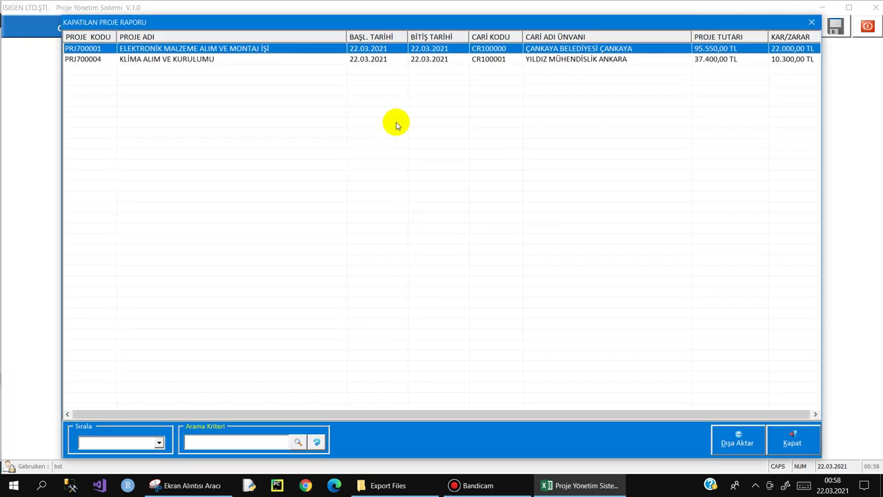
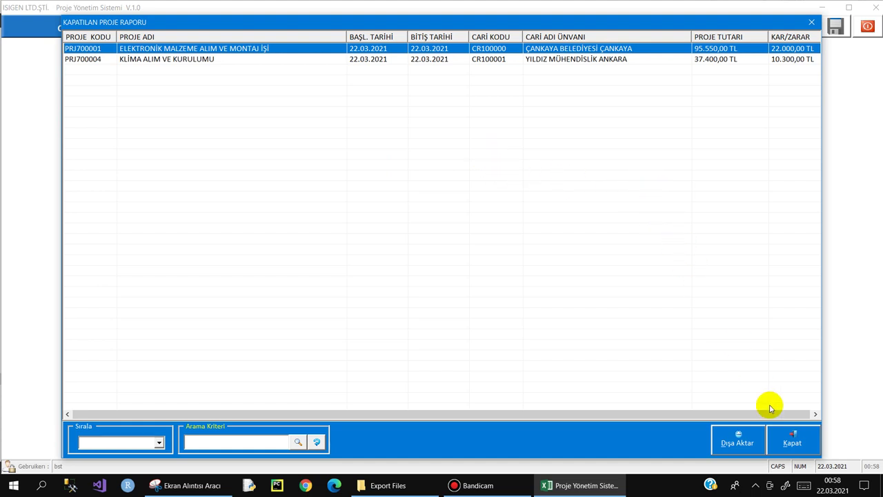
Step: Reopen the closed KLİMA ALIM VE KURULUMU project from the project list
{"action": "left_click", "coordinate": [793, 438]}
{"action": "left_click", "coordinate": [415, 28]}
{"action": "left_click", "coordinate": [412, 56]}
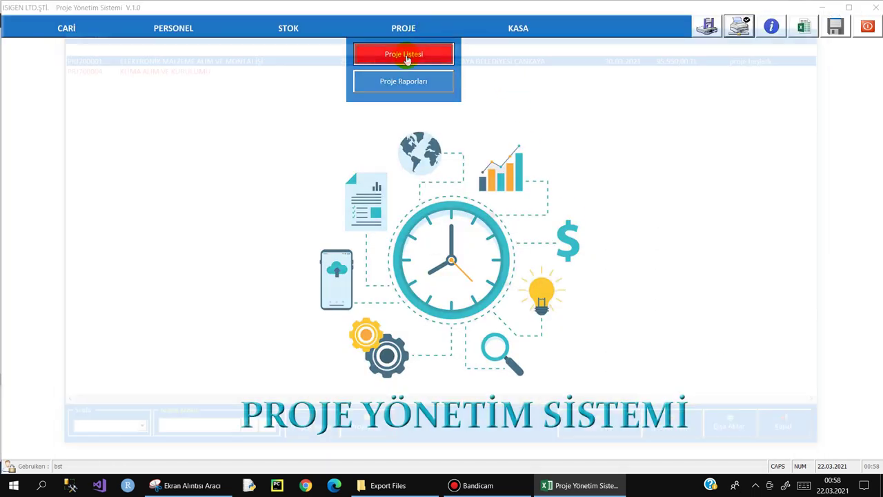
{"action": "left_click", "coordinate": [417, 65]}
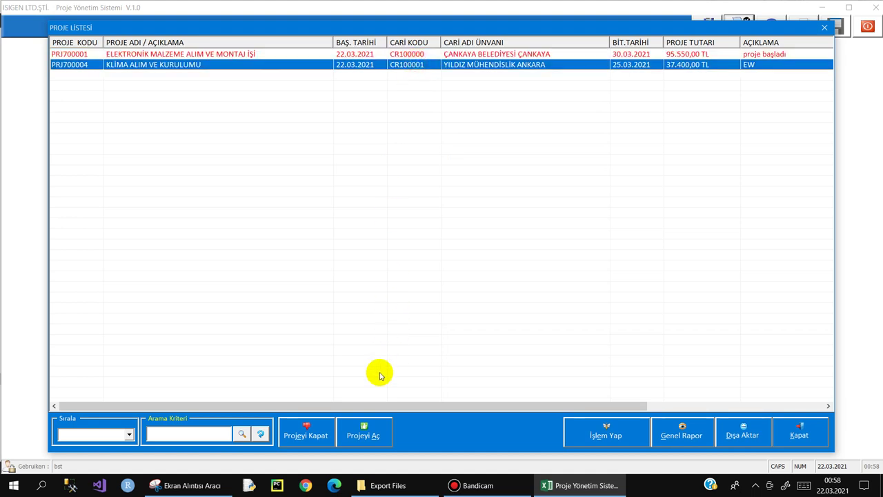
{"action": "left_click", "coordinate": [363, 431]}
{"action": "left_click", "coordinate": [419, 283]}
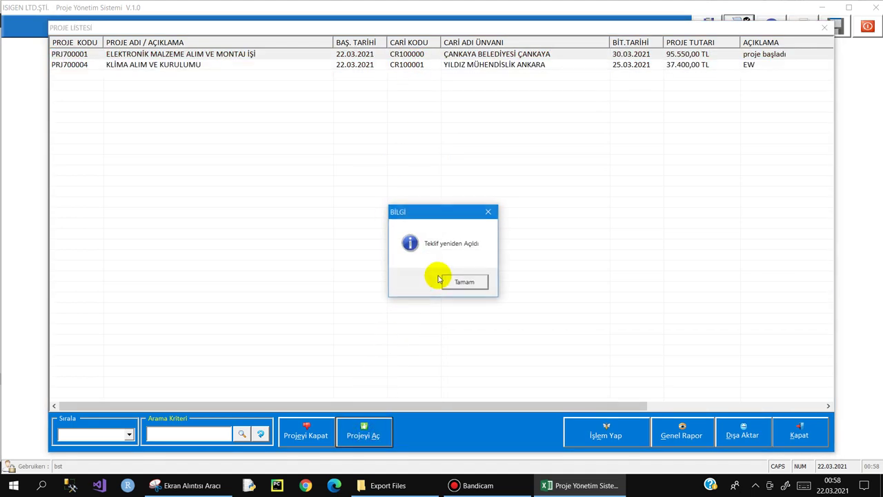
{"action": "left_click", "coordinate": [438, 279]}
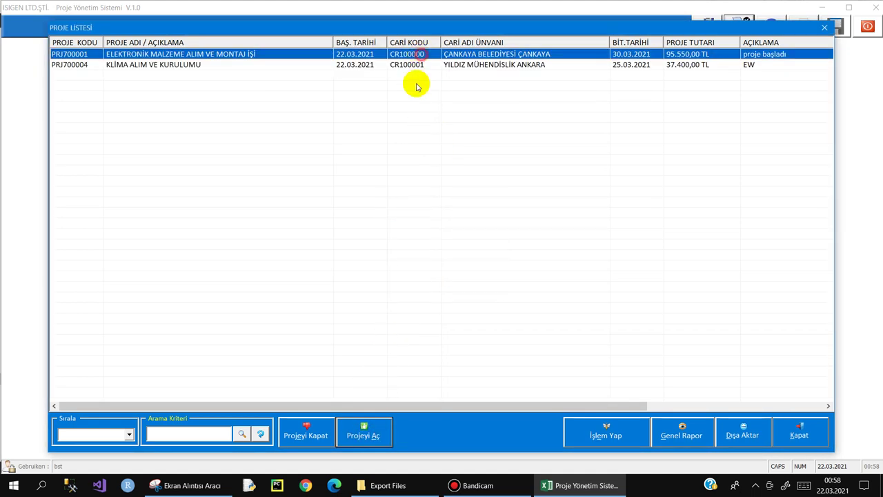
Step: Reopen the ELEKTRONİK MALZEME project and verify the closed-project report is now empty
{"action": "left_click", "coordinate": [361, 433]}
{"action": "left_click", "coordinate": [417, 283]}
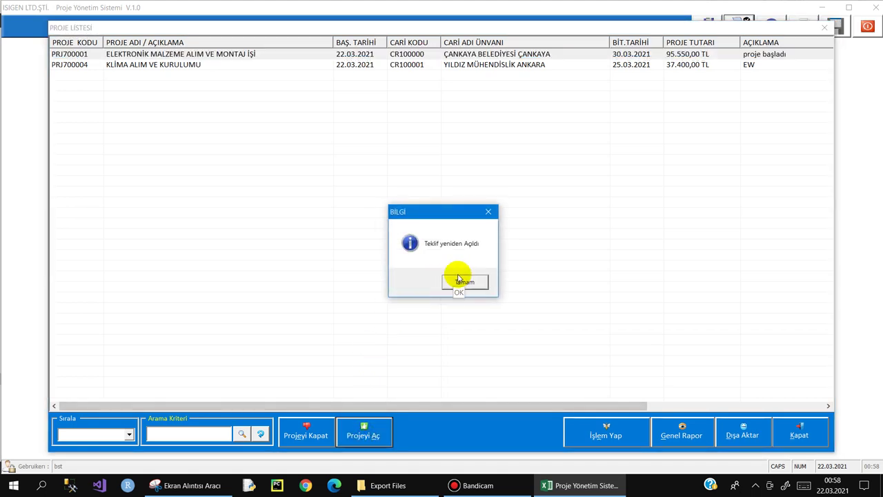
{"action": "left_click", "coordinate": [462, 279]}
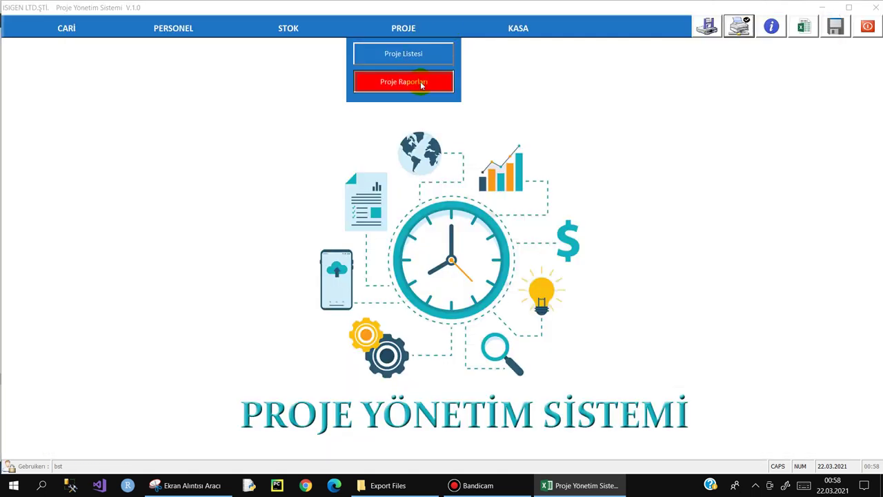
{"action": "left_click", "coordinate": [420, 82]}
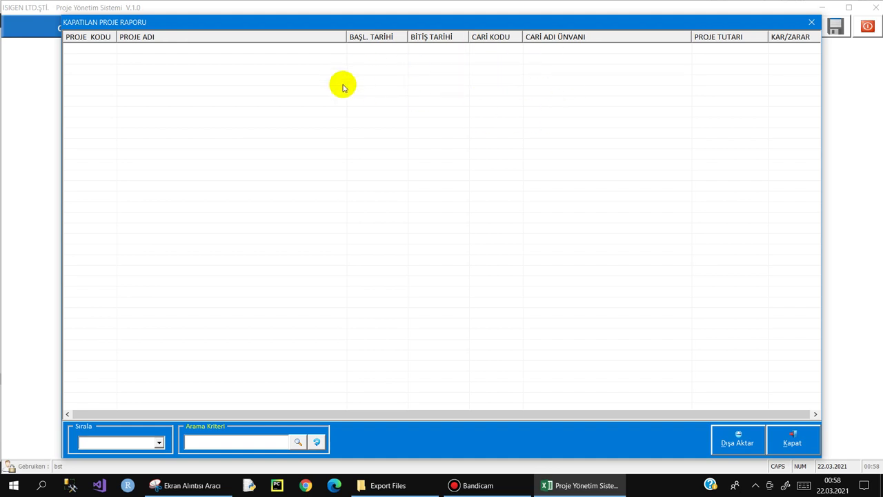
{"action": "key", "text": "Escape"}
{"action": "left_click", "coordinate": [404, 29]}
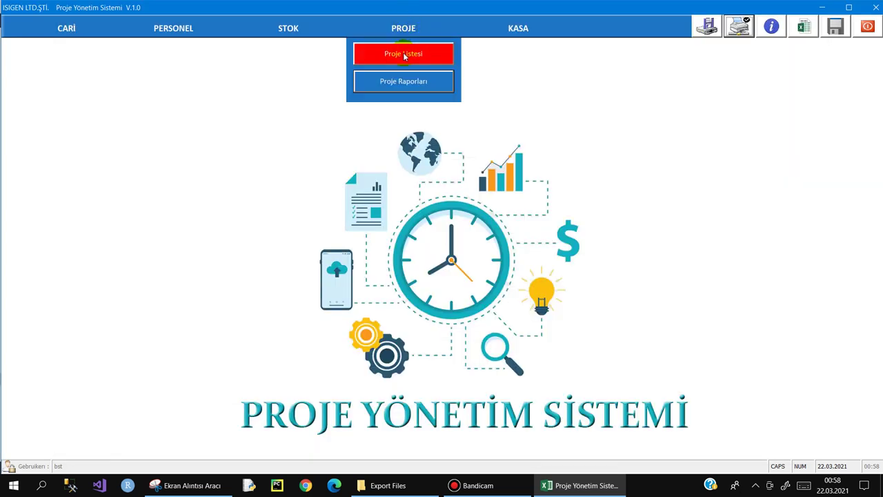
Step: Convert the KLİMA ALIM VE KURULUMU quote from a project back to an offer, accepting the data deletion
{"action": "left_click", "coordinate": [97, 32]}
{"action": "left_click", "coordinate": [45, 138]}
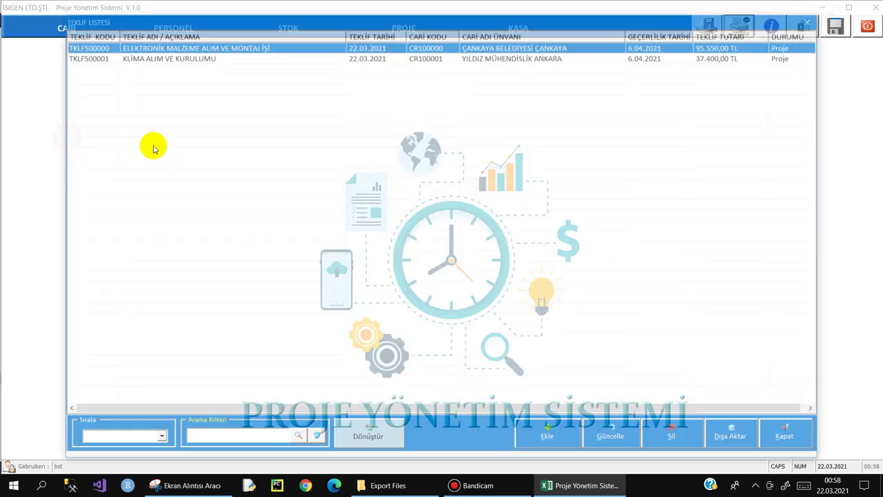
{"action": "left_click", "coordinate": [369, 56]}
{"action": "left_click", "coordinate": [362, 433]}
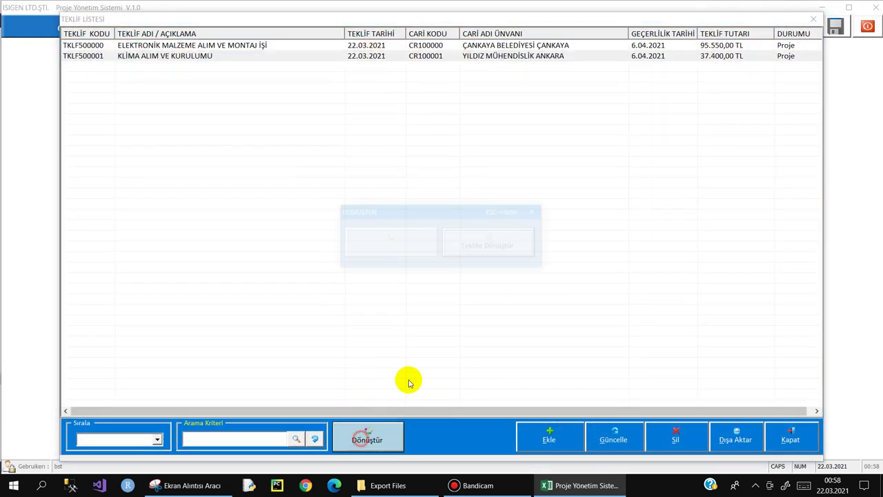
{"action": "left_click", "coordinate": [481, 249]}
{"action": "left_click", "coordinate": [432, 281]}
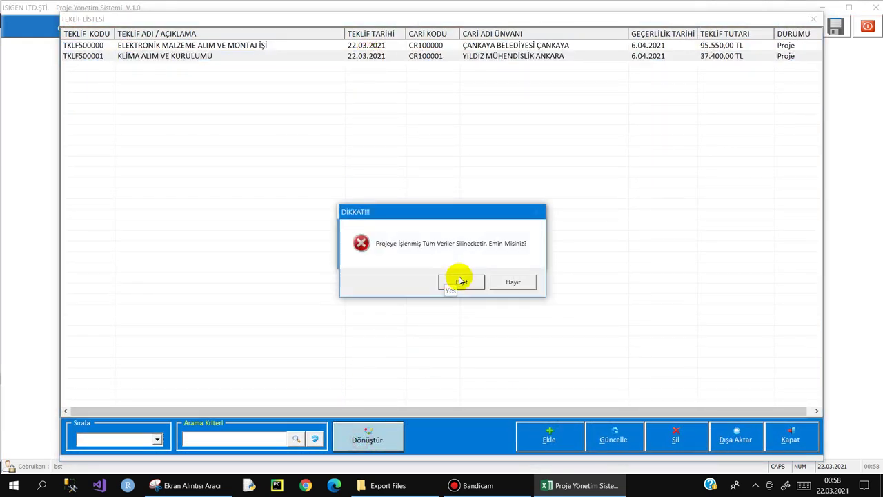
{"action": "left_click", "coordinate": [460, 280]}
{"action": "left_click", "coordinate": [473, 282]}
Step: Convert the ELEKTRONİK MALZEME quote back to an offer the same way and leave the list
{"action": "left_click", "coordinate": [469, 45]}
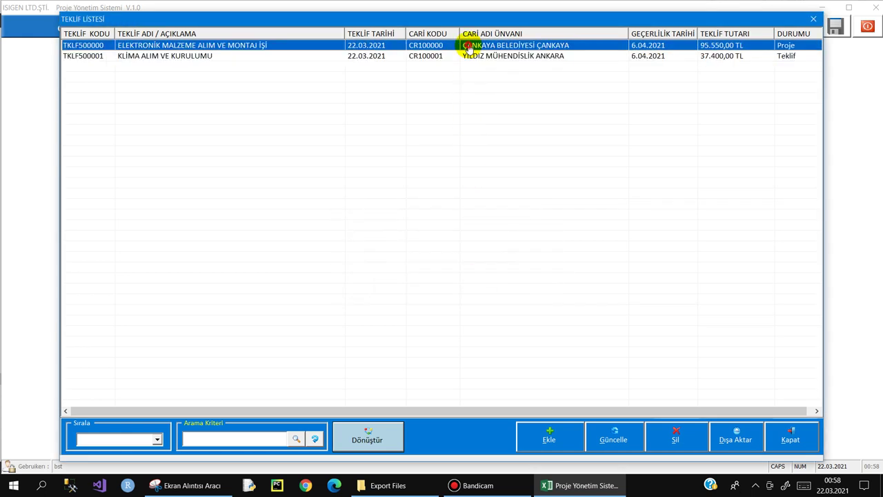
{"action": "left_click", "coordinate": [371, 433]}
{"action": "left_click", "coordinate": [492, 240]}
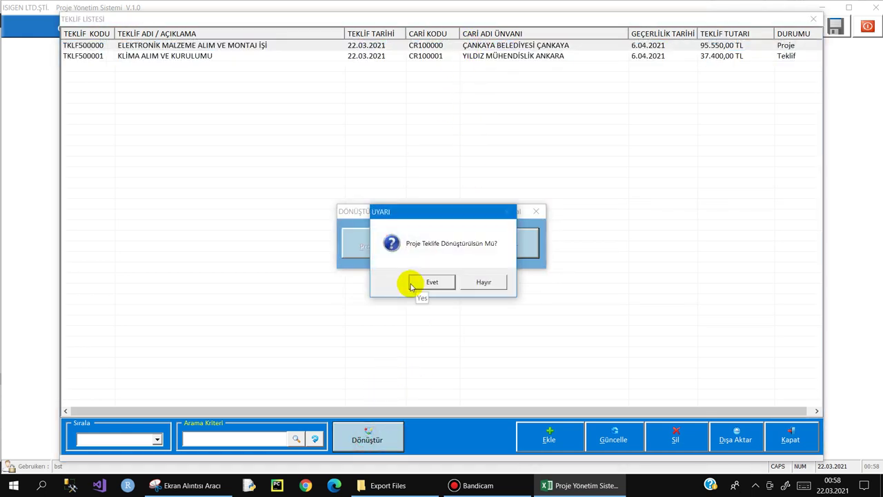
{"action": "left_click", "coordinate": [411, 282]}
{"action": "left_click", "coordinate": [449, 283]}
{"action": "left_click", "coordinate": [453, 282]}
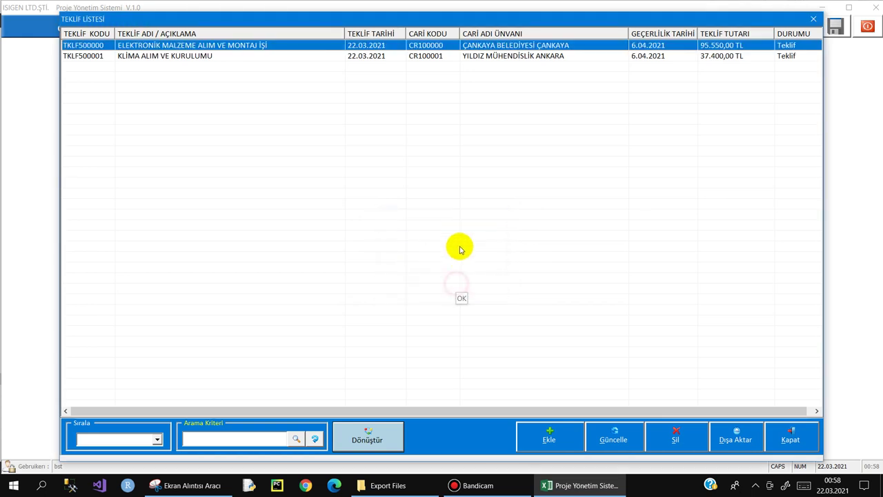
{"action": "mouse_move", "coordinate": [66, 28]}
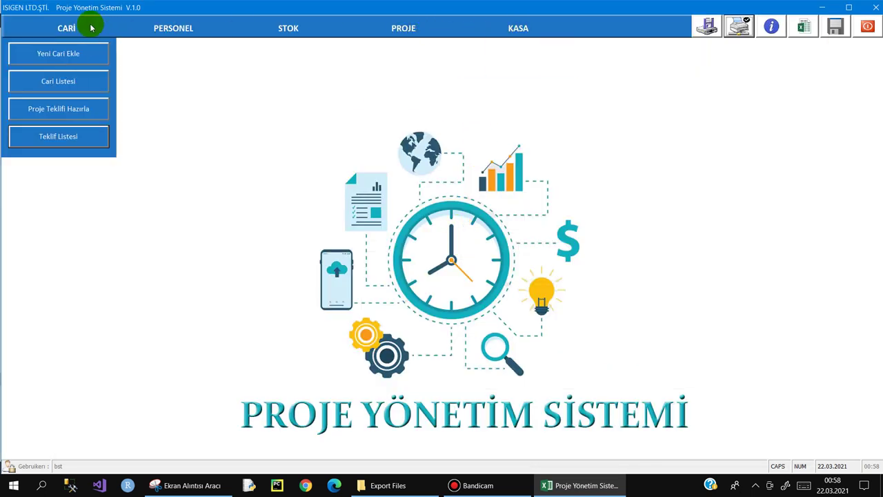
Step: Review the customer list and the KS800002 entry in the cash transactions form
{"action": "left_click", "coordinate": [76, 82]}
{"action": "left_click_drag", "start_coordinate": [551, 411], "coordinate": [813, 410]}
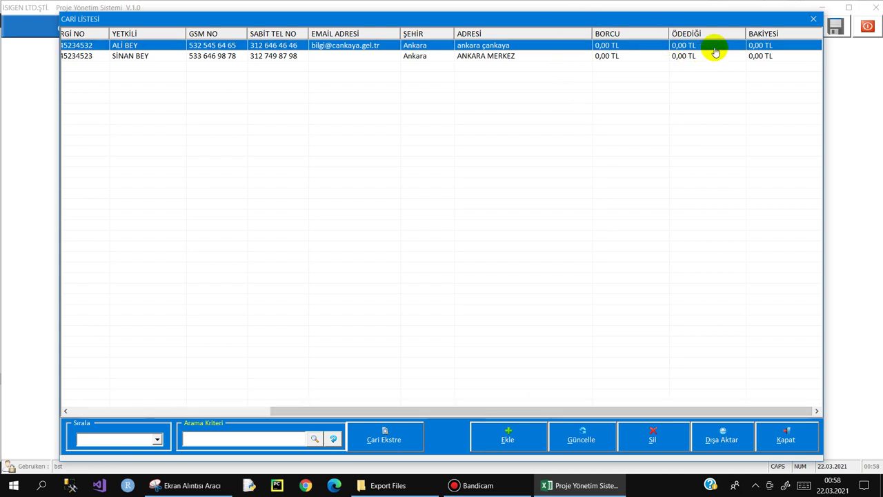
{"action": "key", "text": "Escape"}
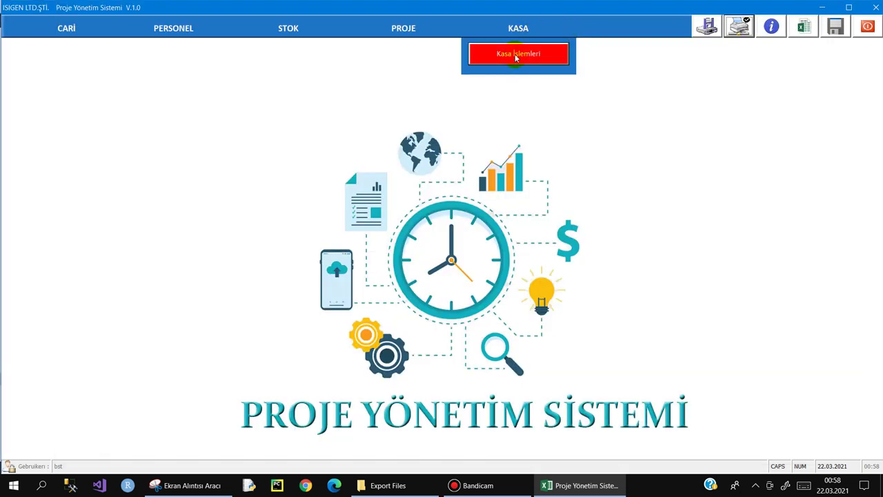
{"action": "left_click", "coordinate": [523, 54]}
{"action": "left_click", "coordinate": [381, 178]}
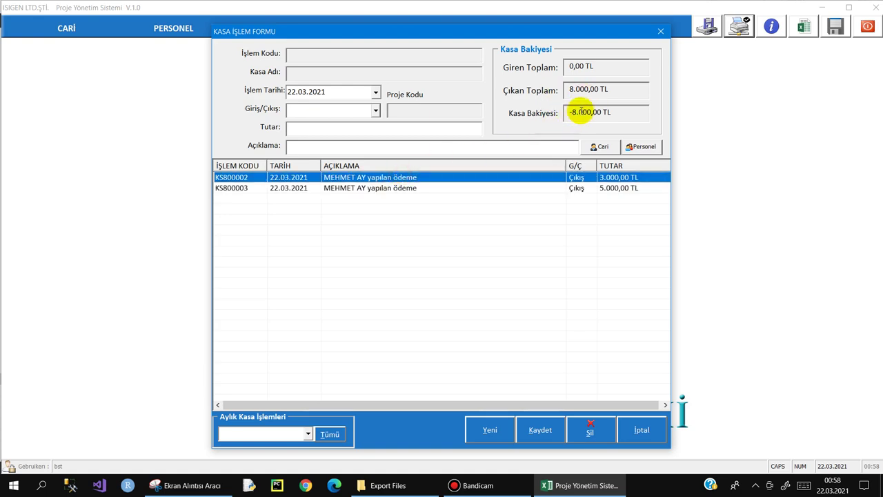
{"action": "key", "text": "Escape"}
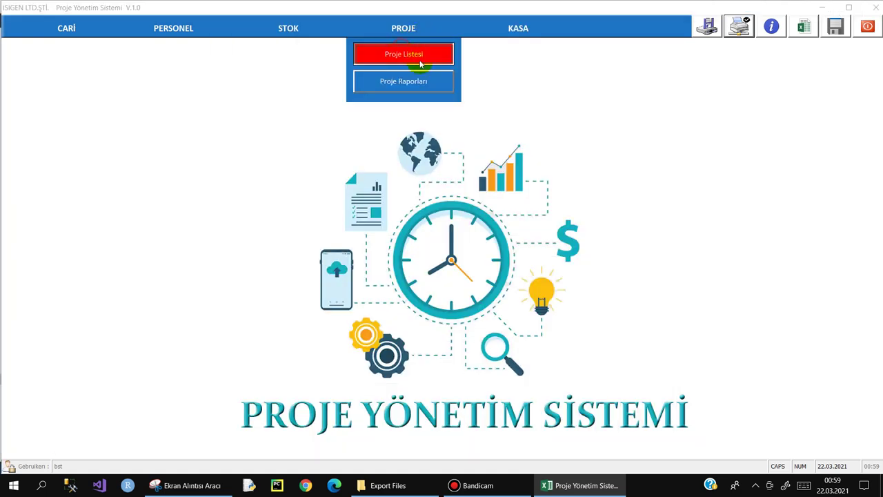
Step: Check the project list and the Teklif Listesi, where both quotes now show Teklif status
{"action": "left_click", "coordinate": [418, 57]}
{"action": "key", "text": "Escape"}
{"action": "left_click", "coordinate": [63, 29]}
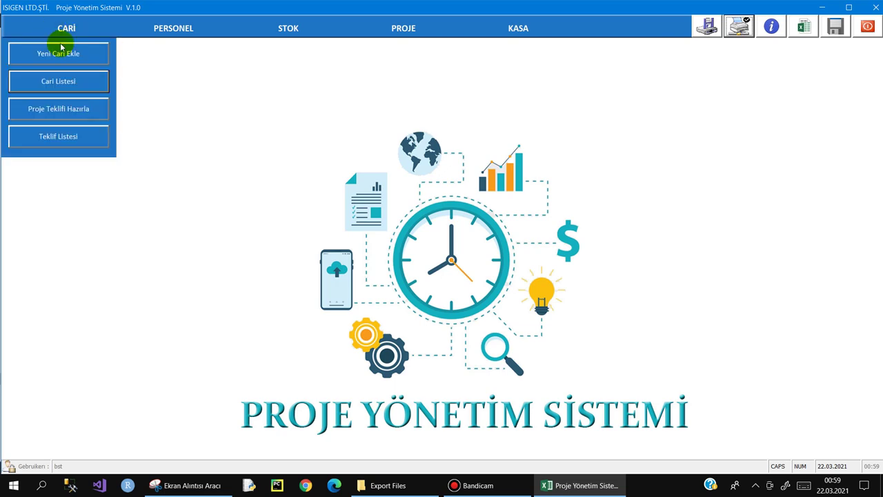
{"action": "left_click", "coordinate": [59, 136]}
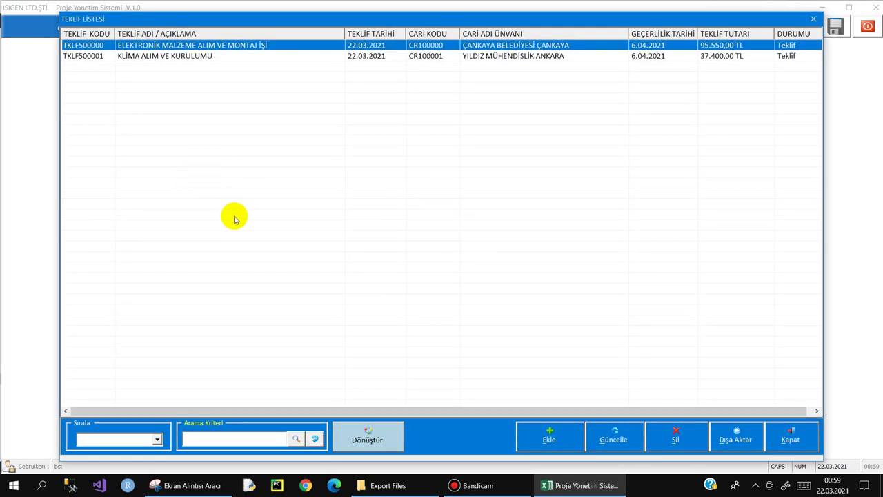
{"action": "key", "text": "Escape"}
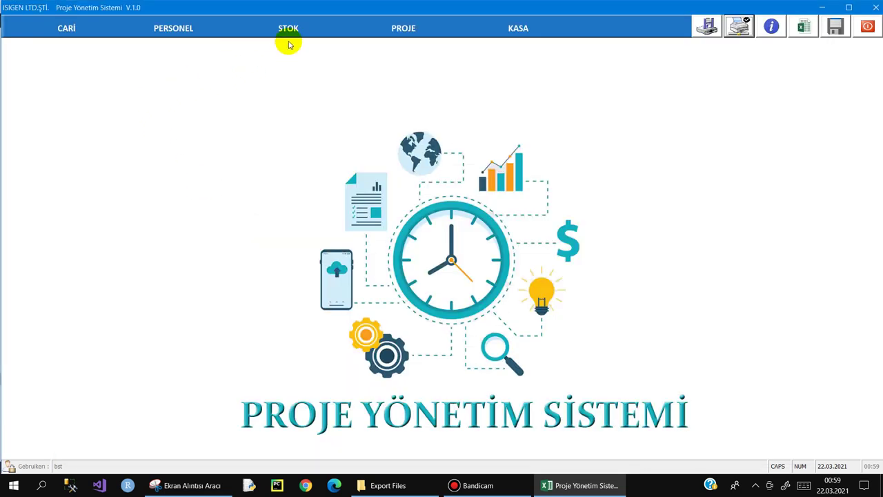
{"action": "left_click", "coordinate": [67, 31]}
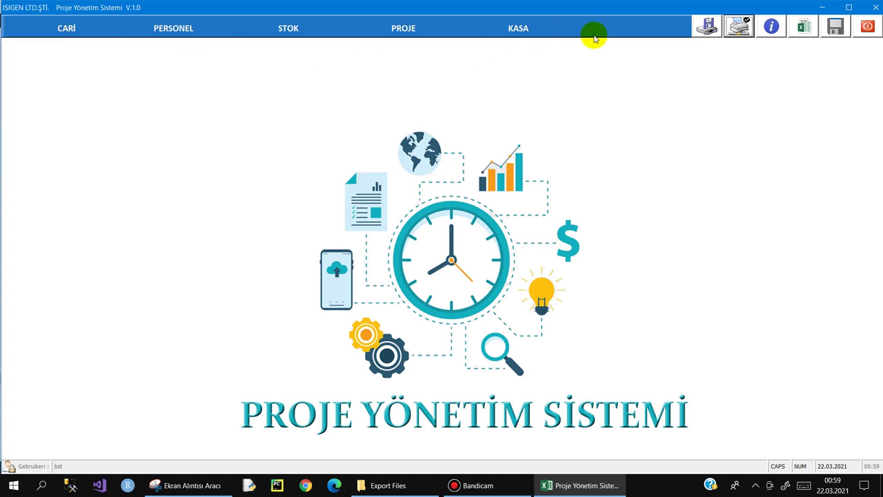
Step: Take a backup of the program and save the changes
{"action": "left_click", "coordinate": [706, 27]}
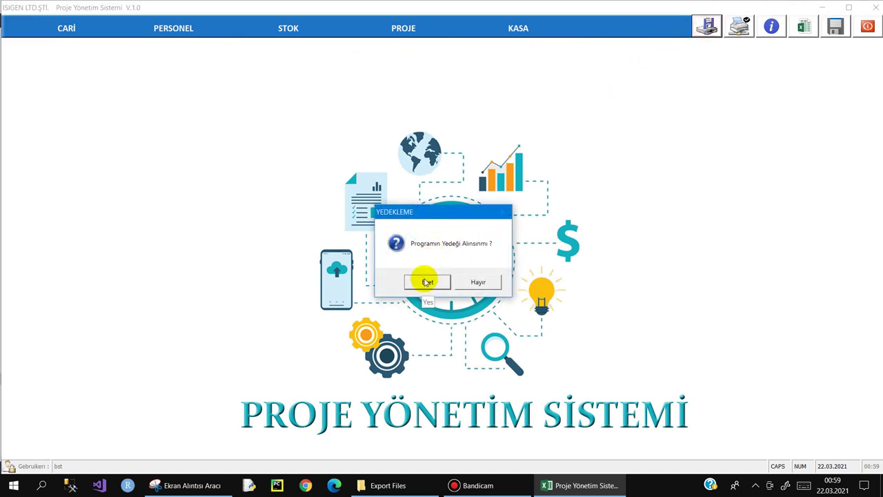
{"action": "left_click", "coordinate": [426, 282]}
{"action": "left_click", "coordinate": [577, 267]}
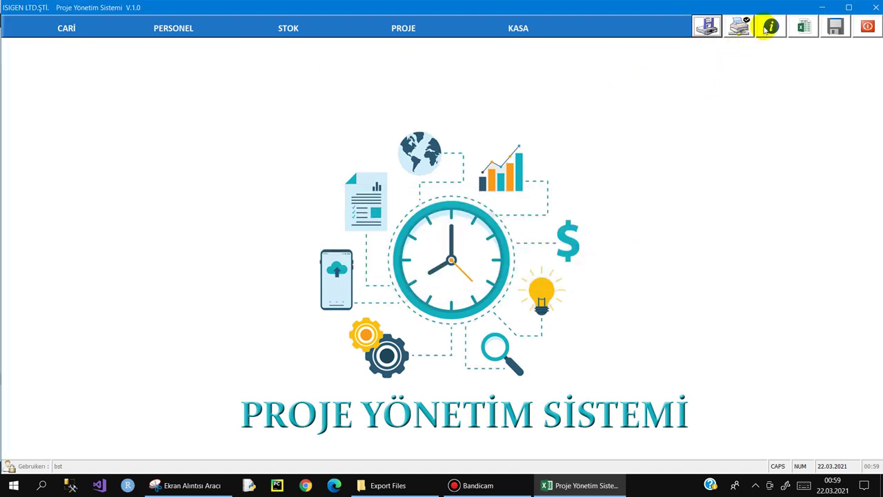
{"action": "left_click", "coordinate": [835, 28]}
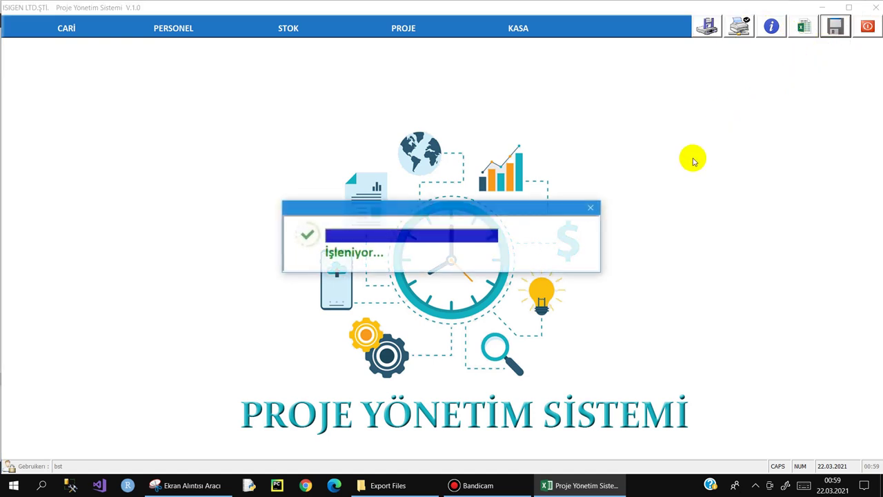
{"action": "left_click", "coordinate": [598, 266]}
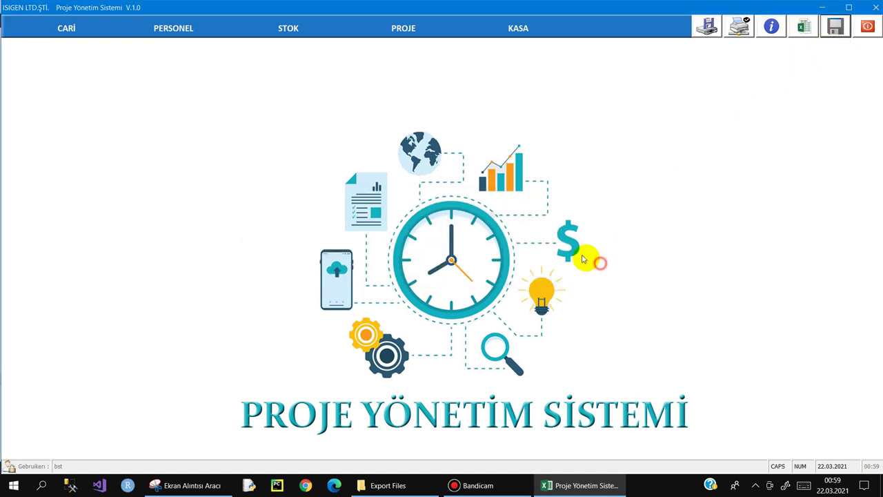
Step: Delete all program data from the information window, confirming the DİKKAT warnings
{"action": "left_click", "coordinate": [772, 28]}
{"action": "left_click", "coordinate": [428, 313]}
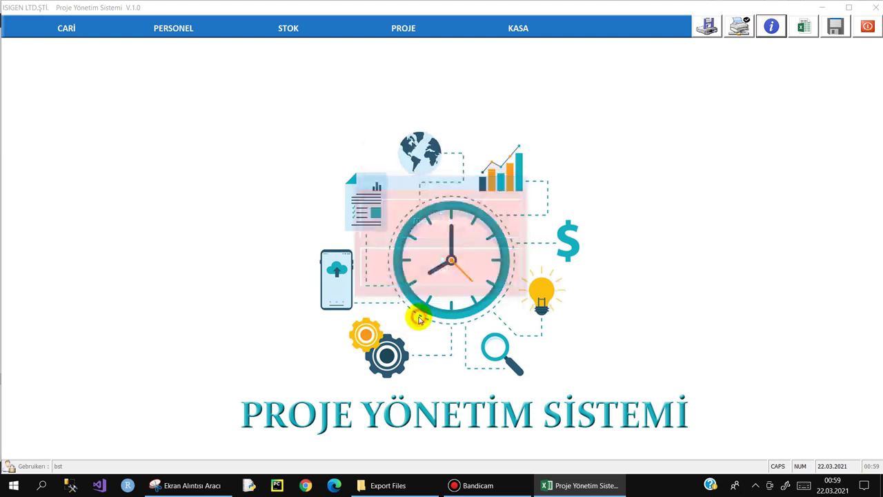
{"action": "left_click", "coordinate": [462, 233]}
{"action": "left_click", "coordinate": [434, 278]}
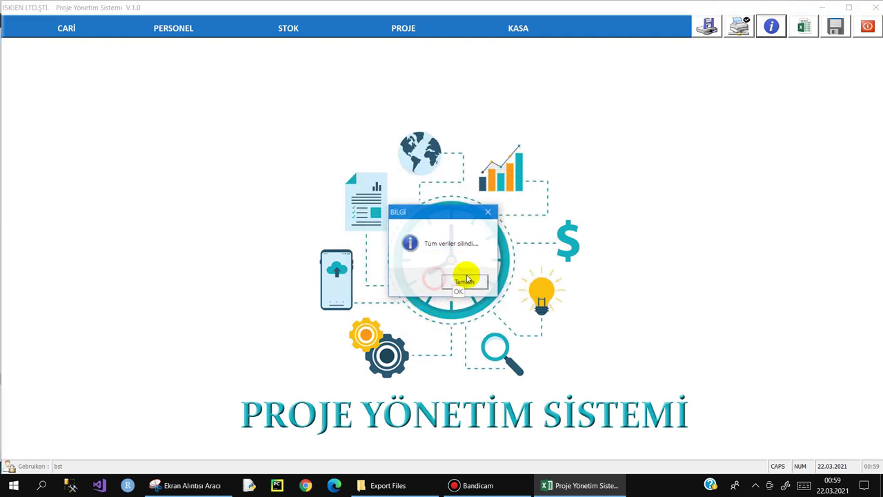
{"action": "left_click", "coordinate": [466, 279]}
{"action": "left_click", "coordinate": [69, 29]}
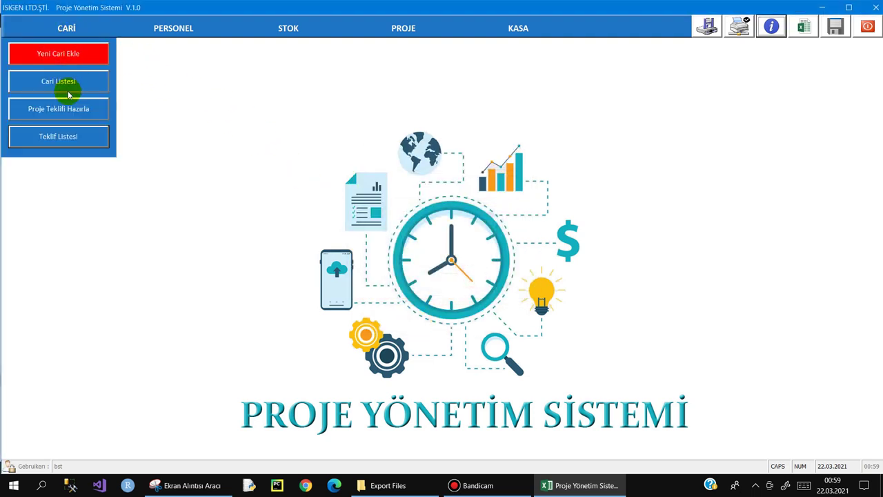
Step: Confirm the Cari Listesi, Teklif Listesi and Personel Listesi are all empty
{"action": "left_click", "coordinate": [67, 88]}
{"action": "key", "text": "Escape"}
{"action": "left_click", "coordinate": [69, 27]}
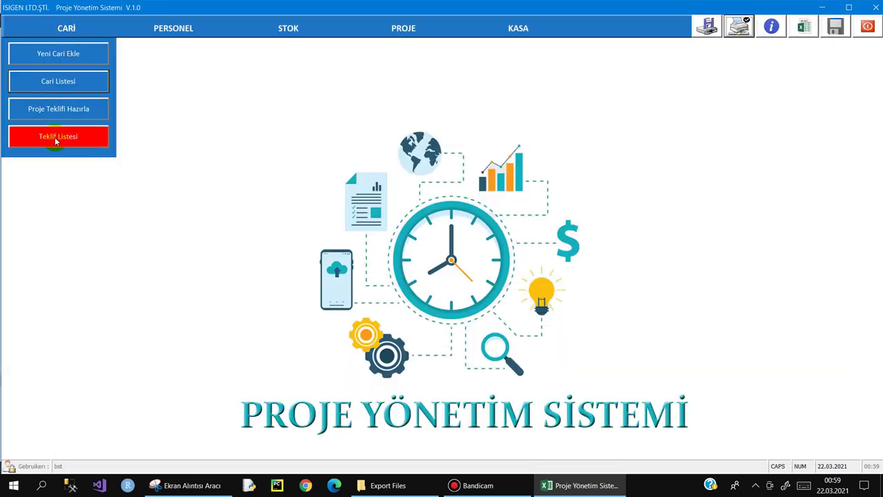
{"action": "left_click", "coordinate": [59, 137]}
{"action": "key", "text": "Escape"}
{"action": "left_click", "coordinate": [173, 28]}
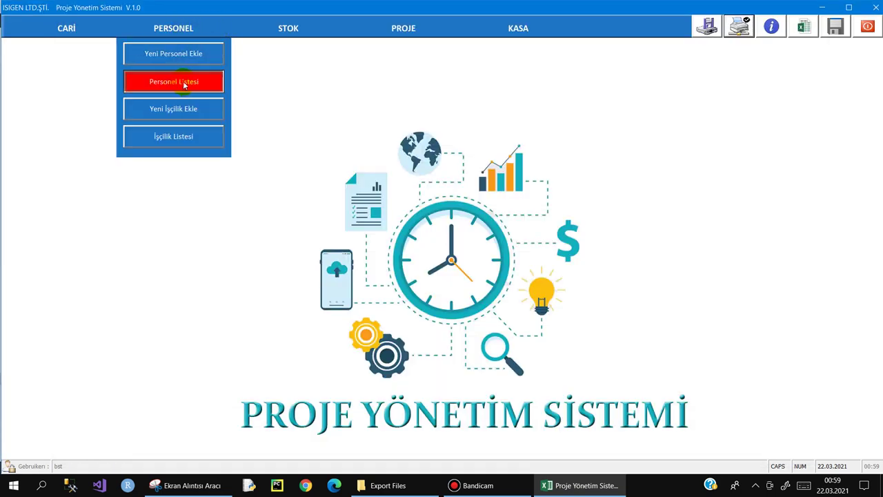
{"action": "left_click", "coordinate": [173, 81]}
{"action": "key", "text": "Escape"}
Step: Confirm the Stok Listesi and Kasa İşlem Formu are empty with 0,00 TL balances
{"action": "left_click", "coordinate": [304, 27]}
{"action": "left_click", "coordinate": [296, 85]}
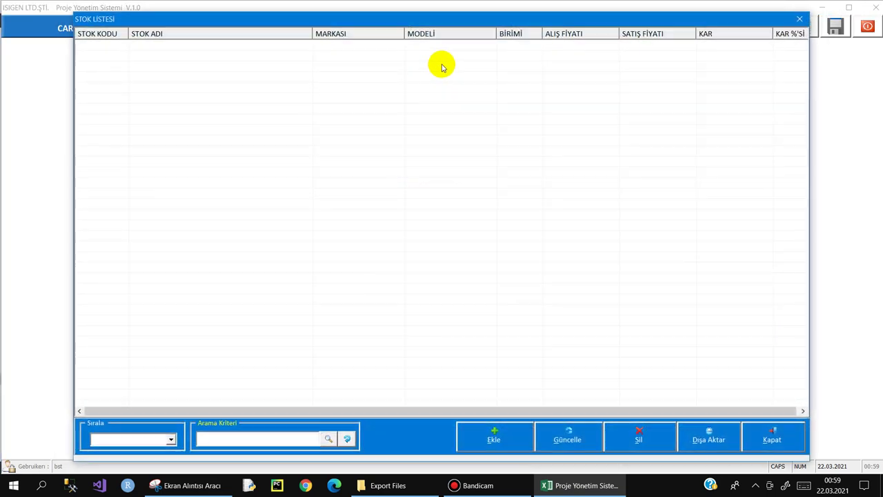
{"action": "key", "text": "Escape"}
{"action": "left_click", "coordinate": [518, 28]}
{"action": "left_click", "coordinate": [521, 53]}
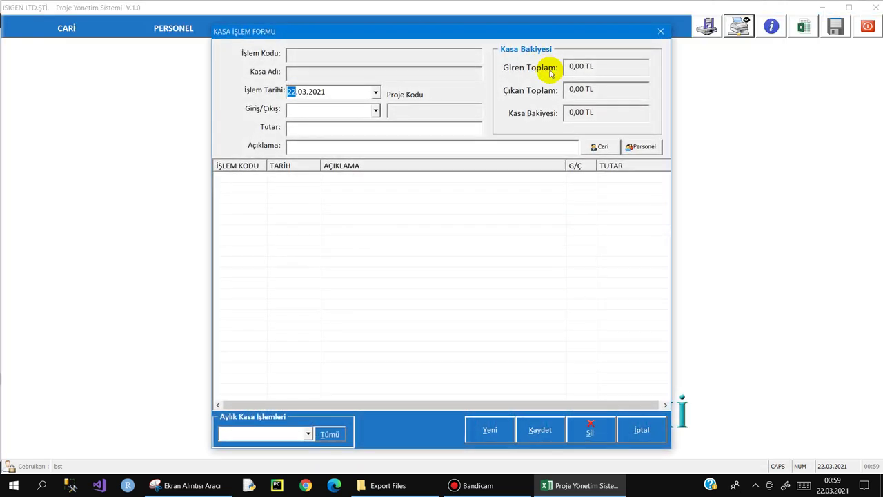
{"action": "key", "text": "Escape"}
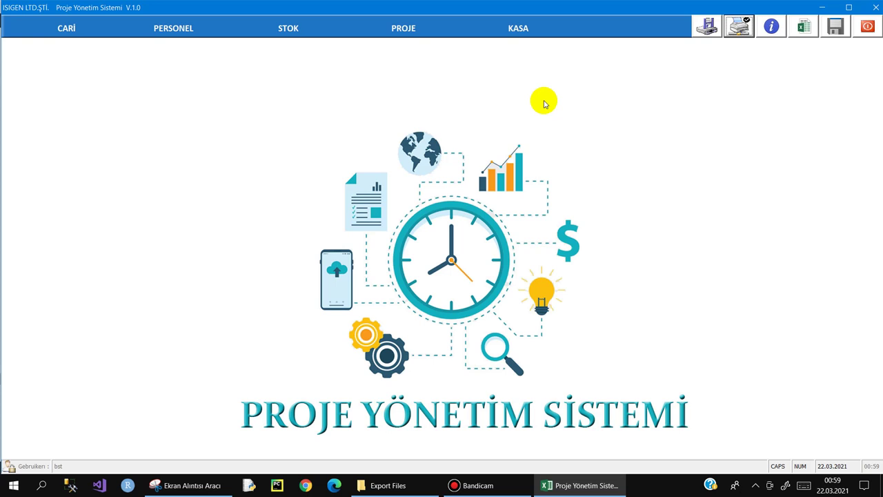
Step: Check that the İşçilik Listesi is empty, then bring up the Bandicam recorder window
{"action": "left_click", "coordinate": [527, 32]}
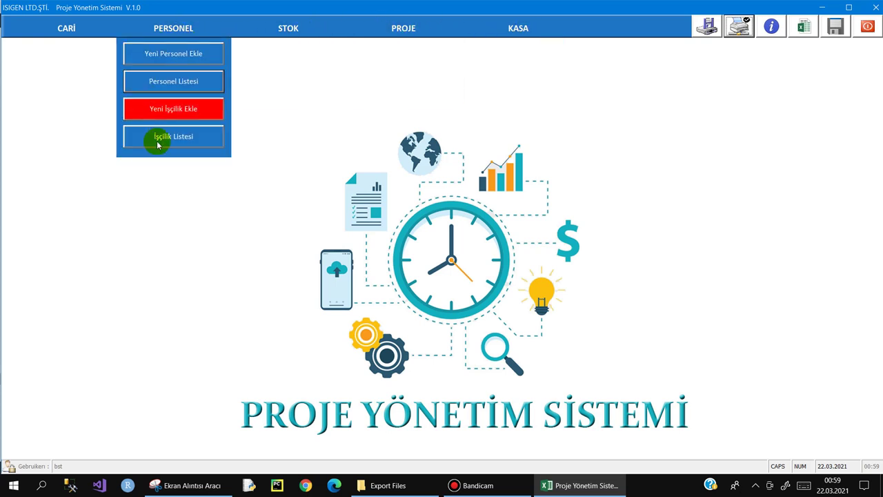
{"action": "mouse_move", "coordinate": [174, 28]}
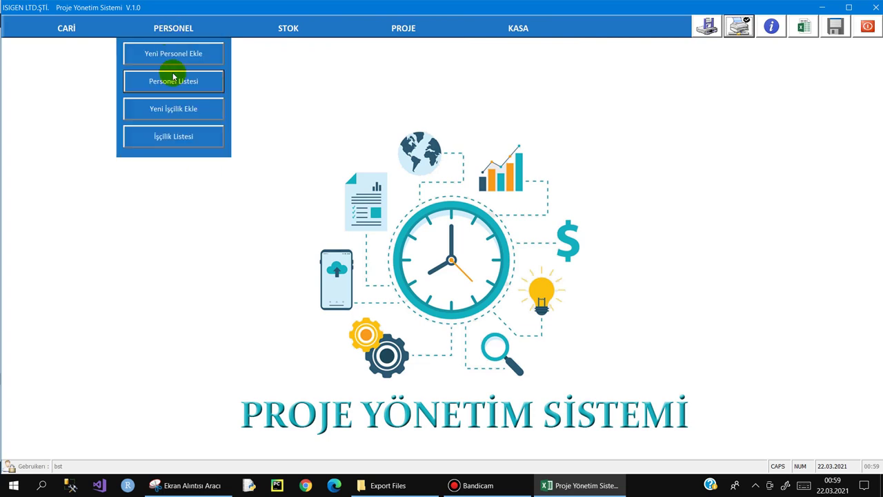
{"action": "left_click", "coordinate": [177, 137]}
{"action": "key", "text": "Escape"}
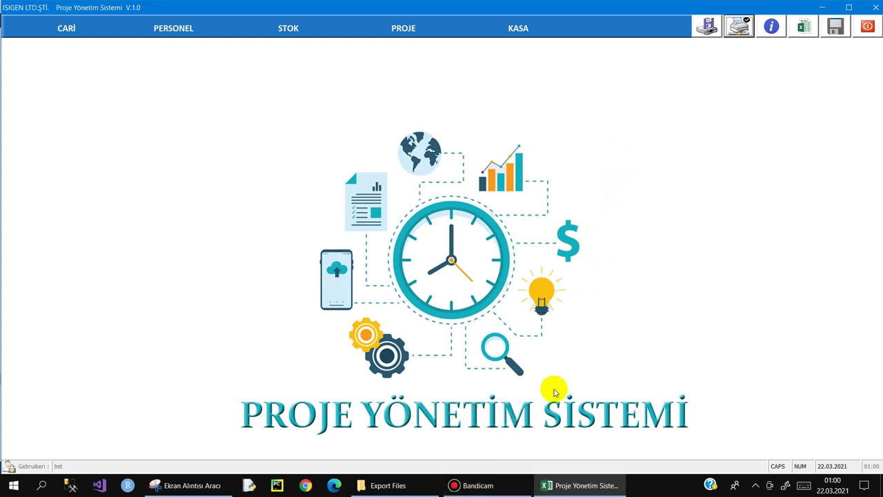
{"action": "left_click", "coordinate": [476, 485]}
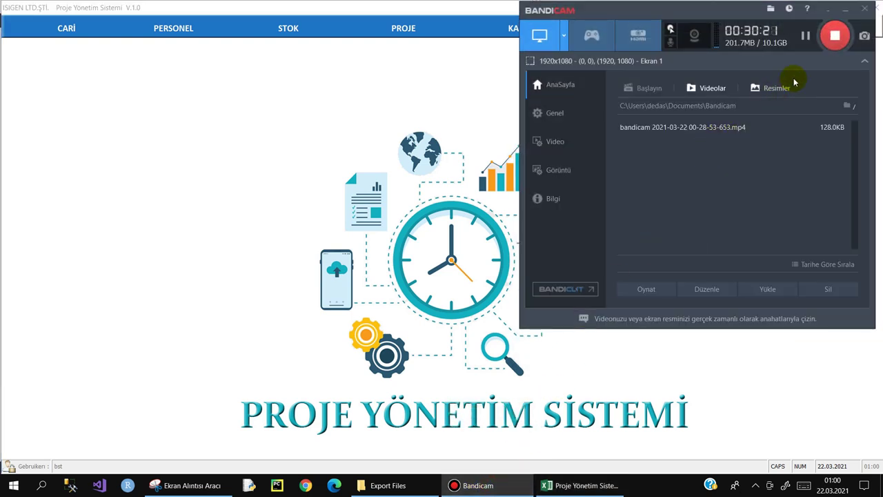